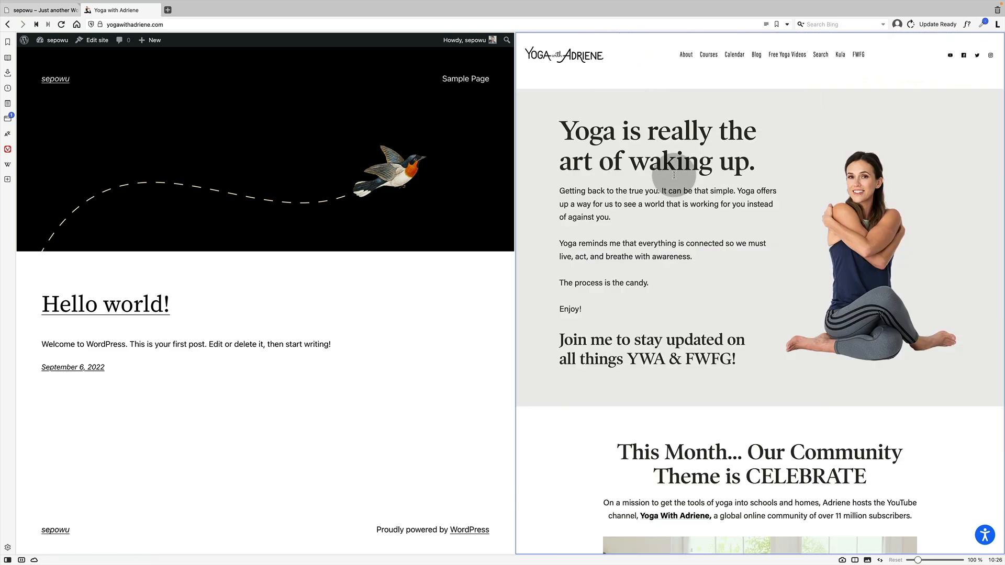
- Look over the Yoga With Adriene home page and the post layout of its Blog page
{"action": "scroll", "coordinate": [687, 293], "scroll_direction": "down", "scroll_amount": 2}
{"action": "scroll", "coordinate": [687, 294], "scroll_direction": "up", "scroll_amount": 2}
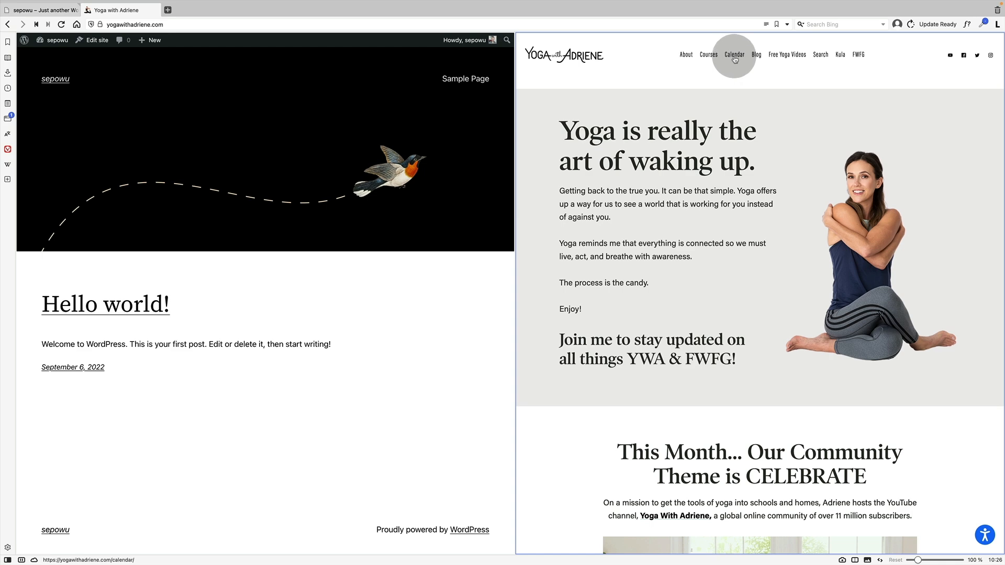
{"action": "left_click", "coordinate": [755, 56]}
{"action": "scroll", "coordinate": [725, 247], "scroll_direction": "down", "scroll_amount": 5}
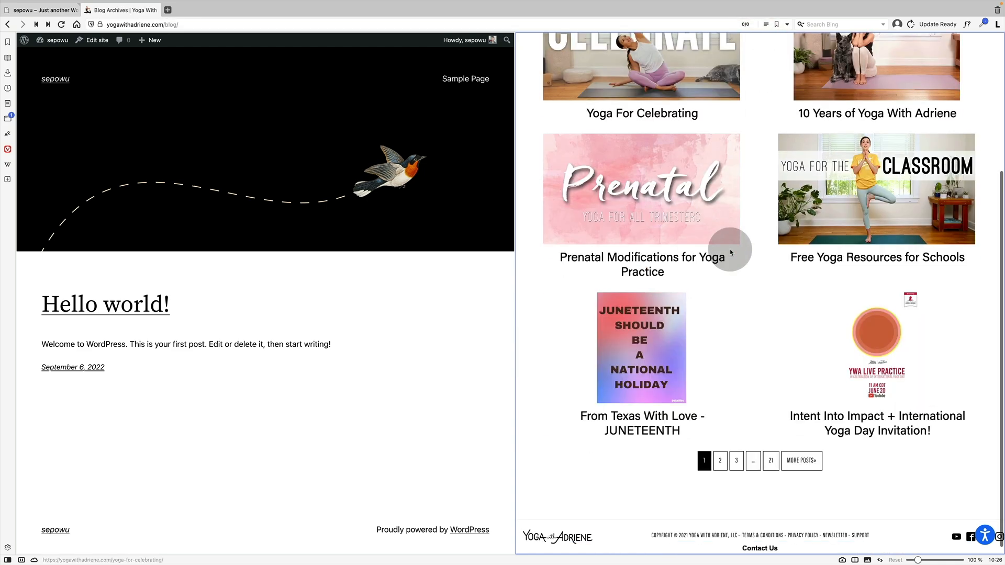
{"action": "scroll", "coordinate": [727, 248], "scroll_direction": "up", "scroll_amount": 5}
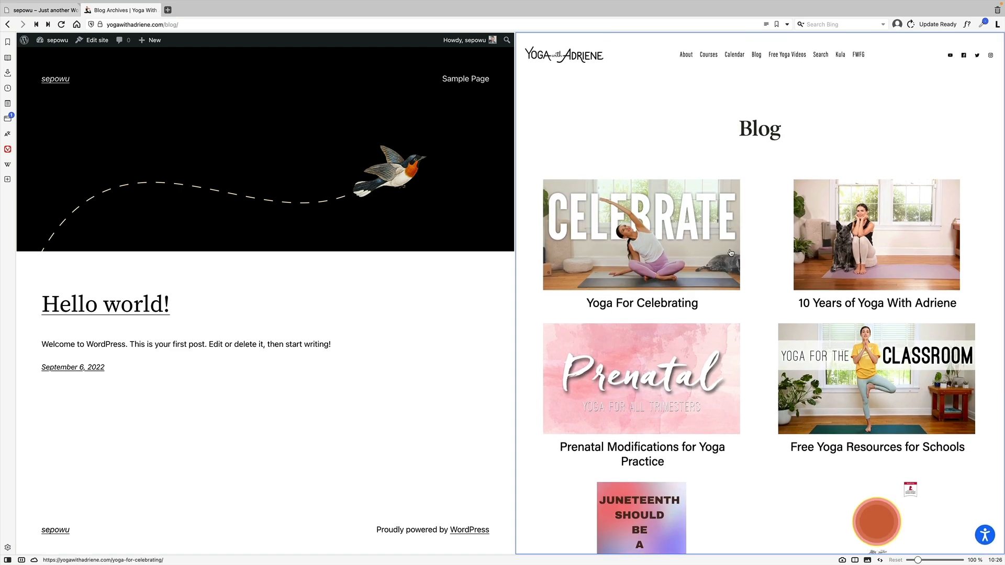
- View the site's Calendar page and its linked YouTube playlist, accepting all cookies, and return to the reference site
{"action": "left_click", "coordinate": [738, 58]}
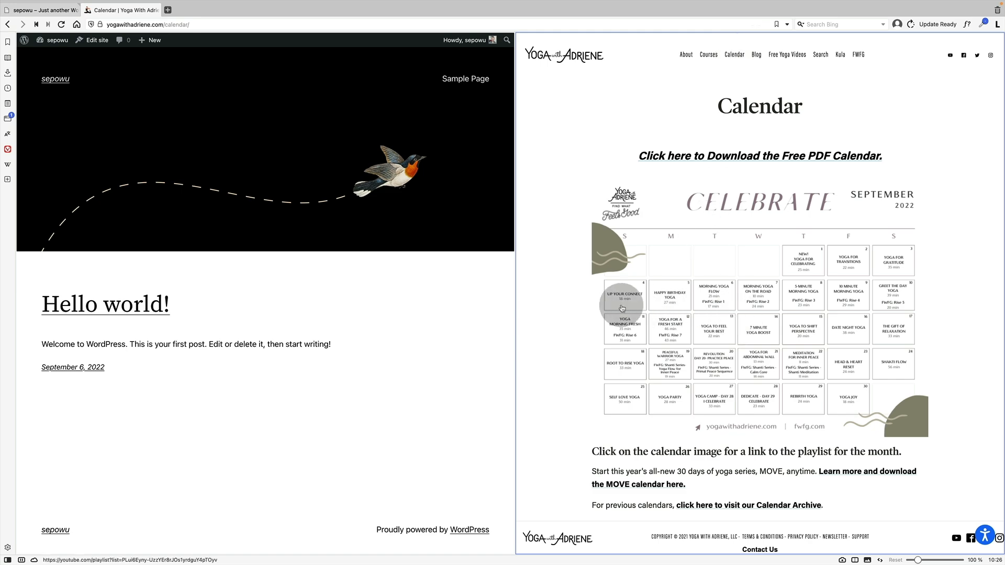
{"action": "left_click", "coordinate": [671, 294]}
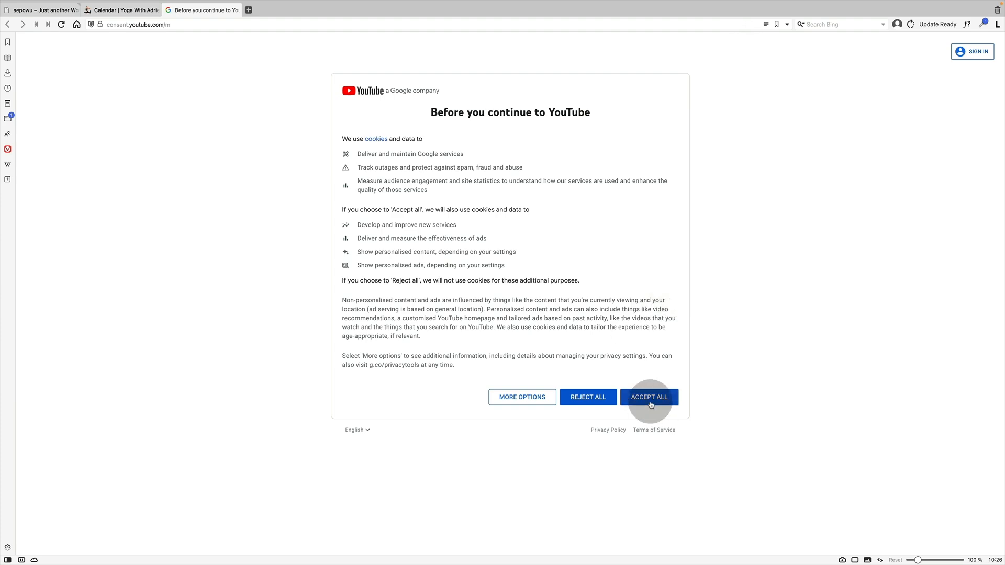
{"action": "left_click", "coordinate": [648, 400]}
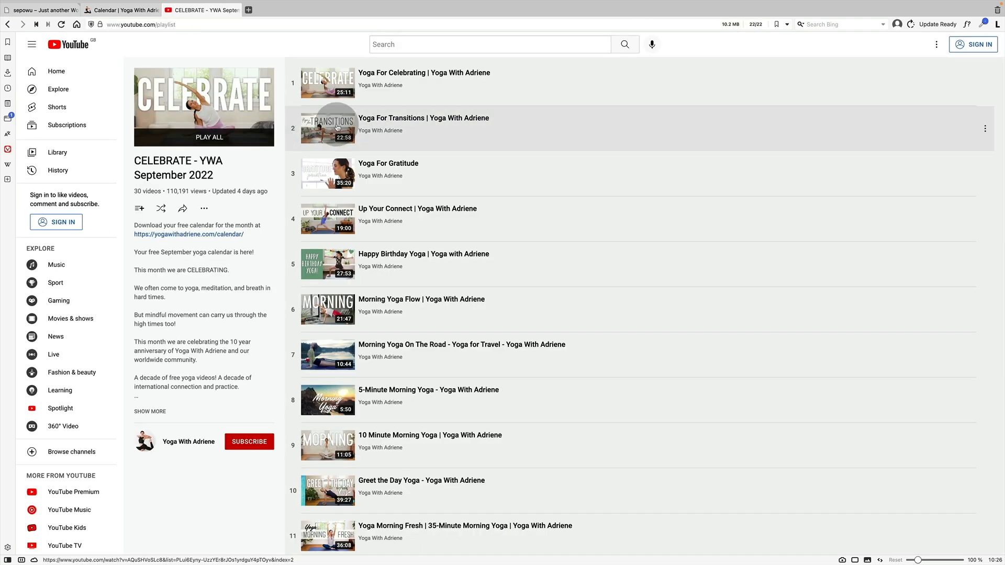
{"action": "left_click", "coordinate": [117, 12]}
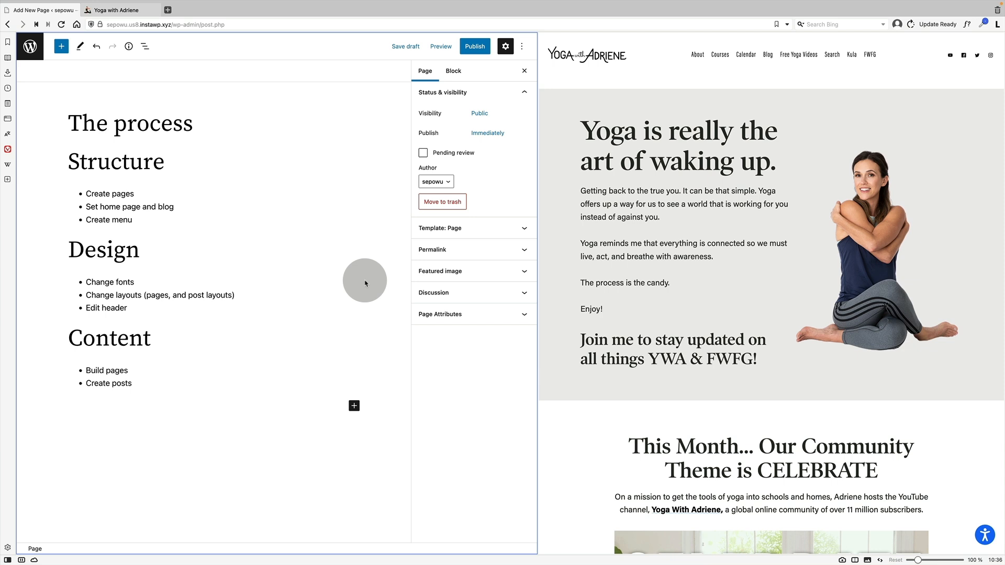
- Create a new WordPress page titled "Home" and publish it
{"action": "left_click", "coordinate": [29, 46]}
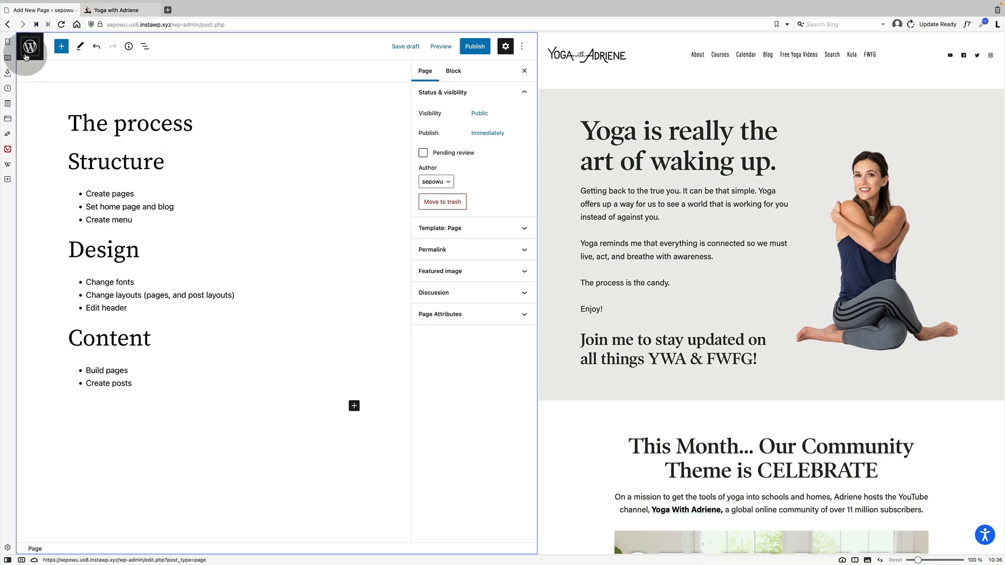
{"action": "left_click", "coordinate": [529, 202]}
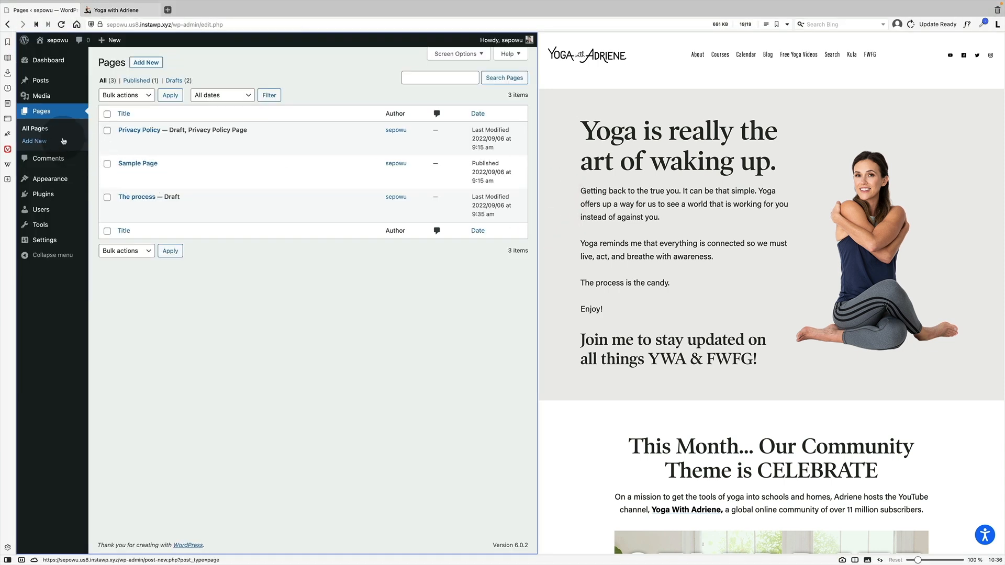
{"action": "left_click", "coordinate": [63, 141]}
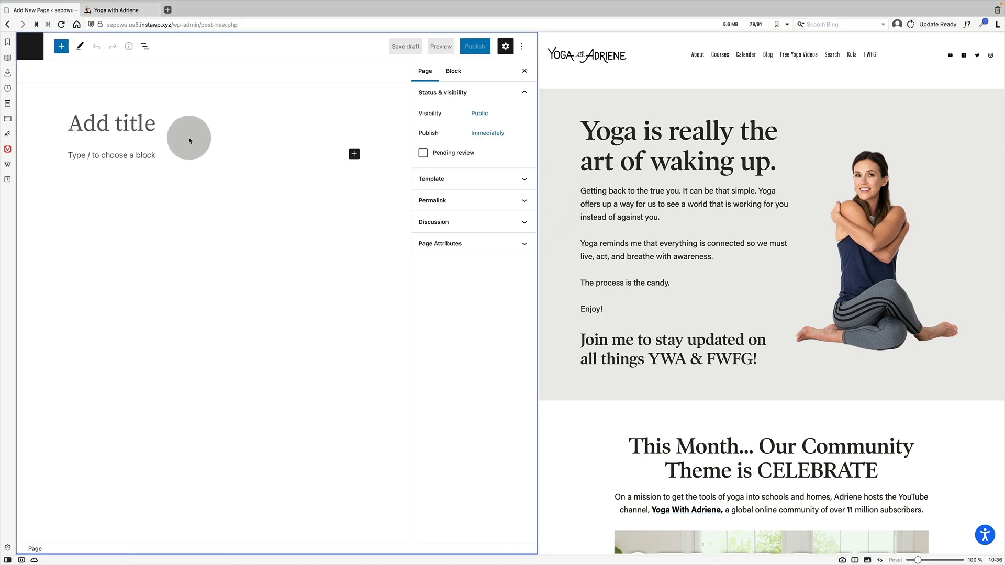
{"action": "left_click", "coordinate": [189, 140]}
{"action": "type", "text": "Home"}
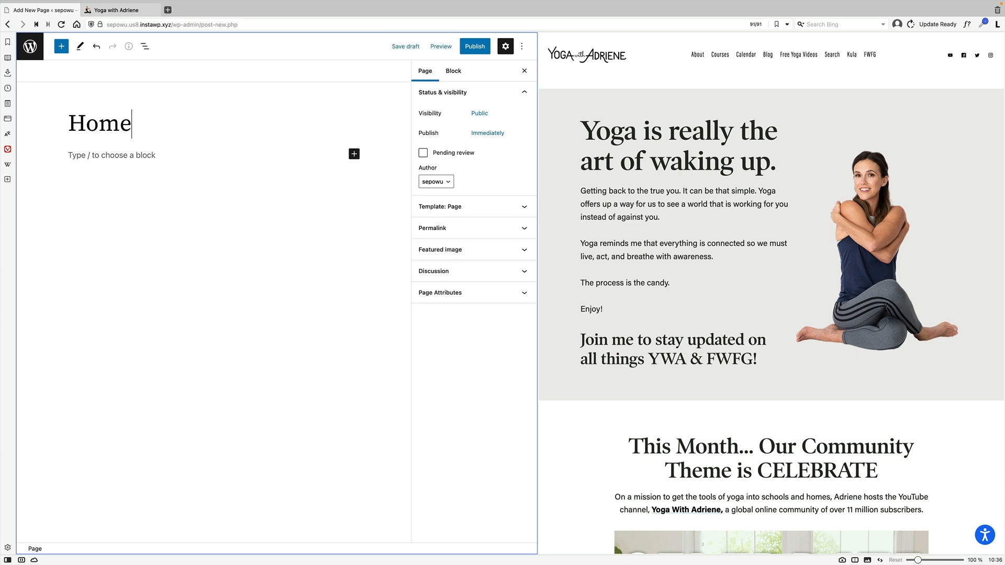
{"action": "left_click", "coordinate": [470, 52]}
{"action": "left_click", "coordinate": [467, 47]}
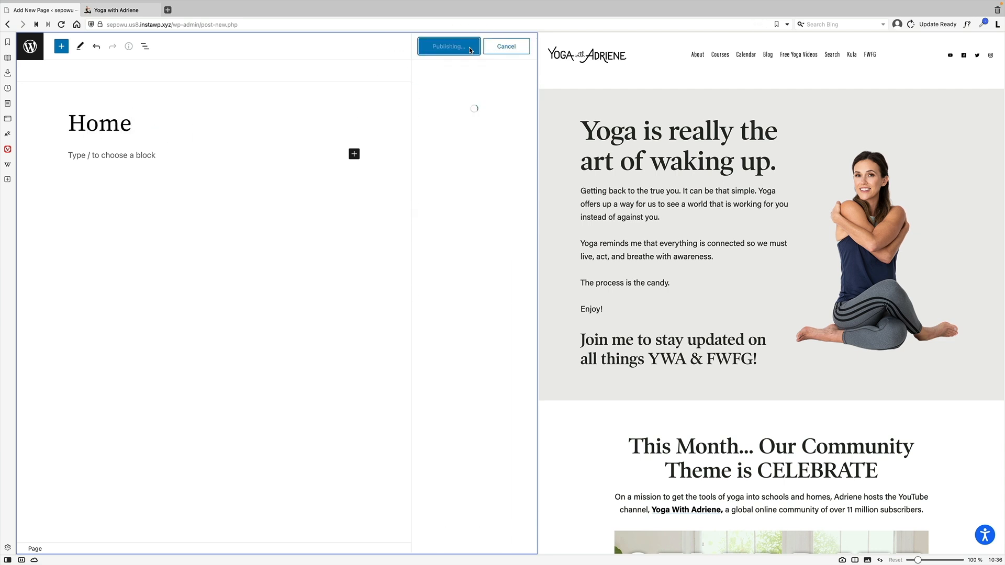
- Return to the list of pages and start another new page
{"action": "left_click", "coordinate": [29, 46]}
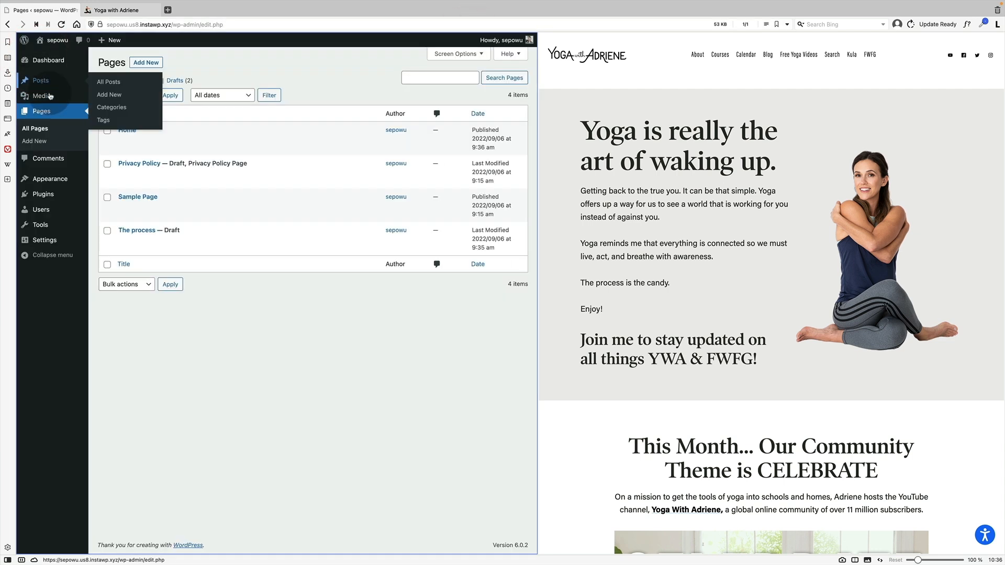
{"action": "mouse_move", "coordinate": [109, 40]}
{"action": "left_click", "coordinate": [107, 79]}
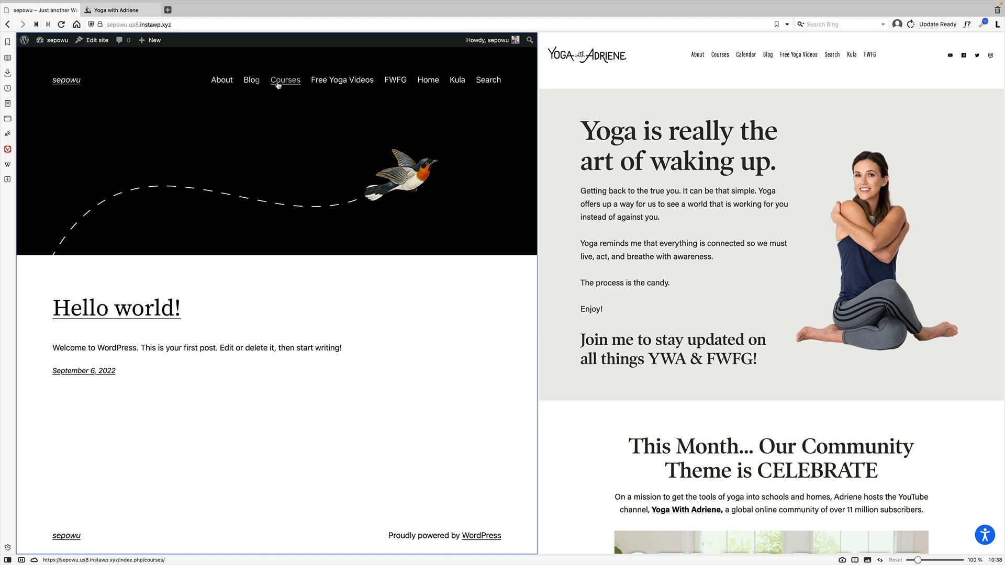
- Make the static page "Home" the site's homepage in the reading settings, save the changes and view the site
{"action": "left_click", "coordinate": [55, 54]}
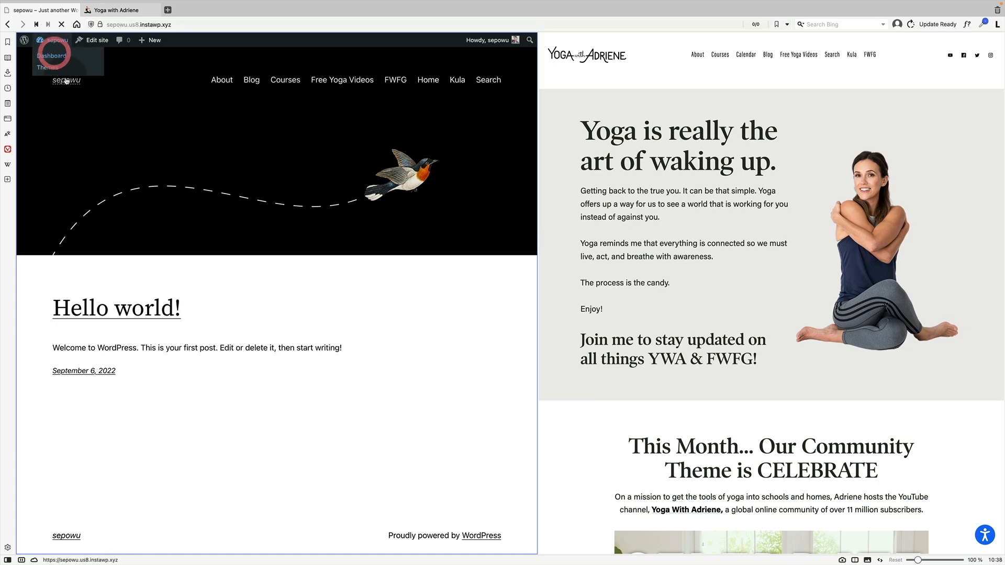
{"action": "mouse_move", "coordinate": [55, 245]}
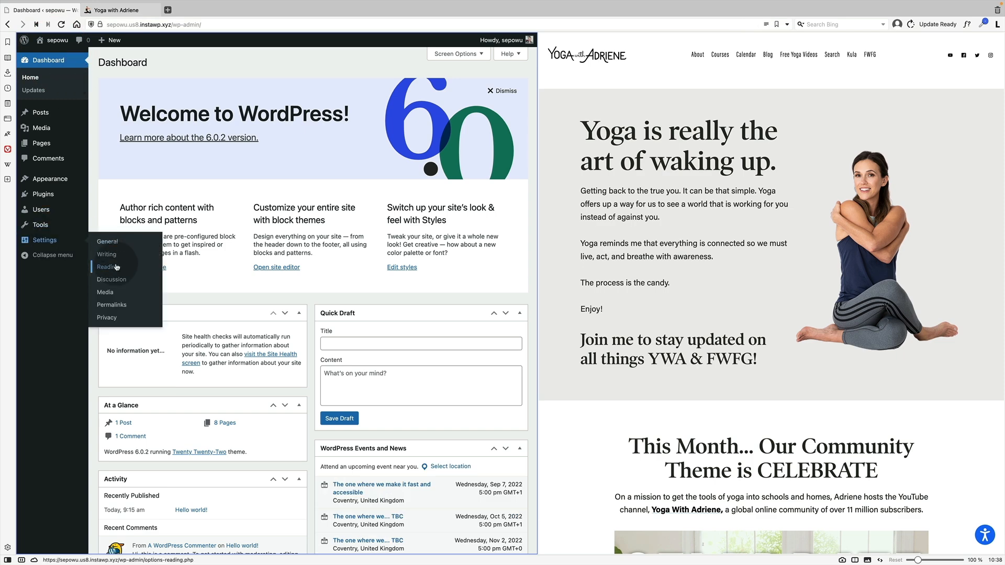
{"action": "left_click", "coordinate": [105, 266]}
{"action": "left_click_drag", "start_coordinate": [114, 87], "coordinate": [178, 88]}
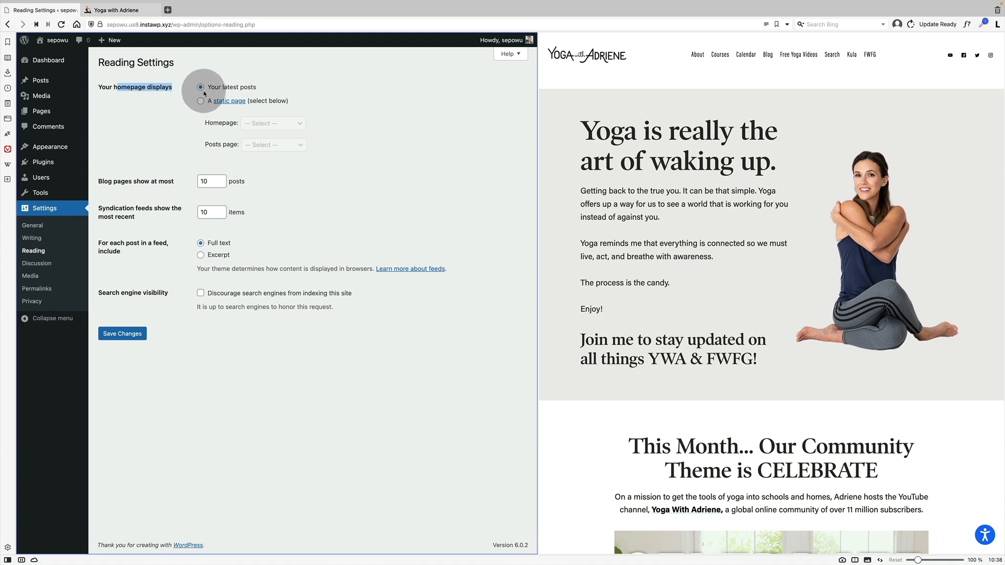
{"action": "left_click", "coordinate": [201, 102]}
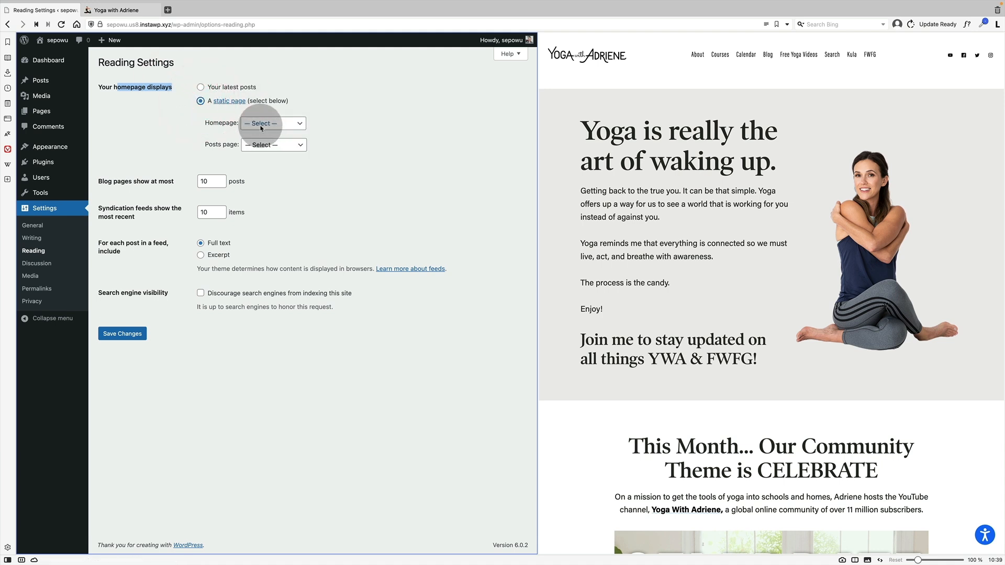
{"action": "left_click", "coordinate": [265, 125]}
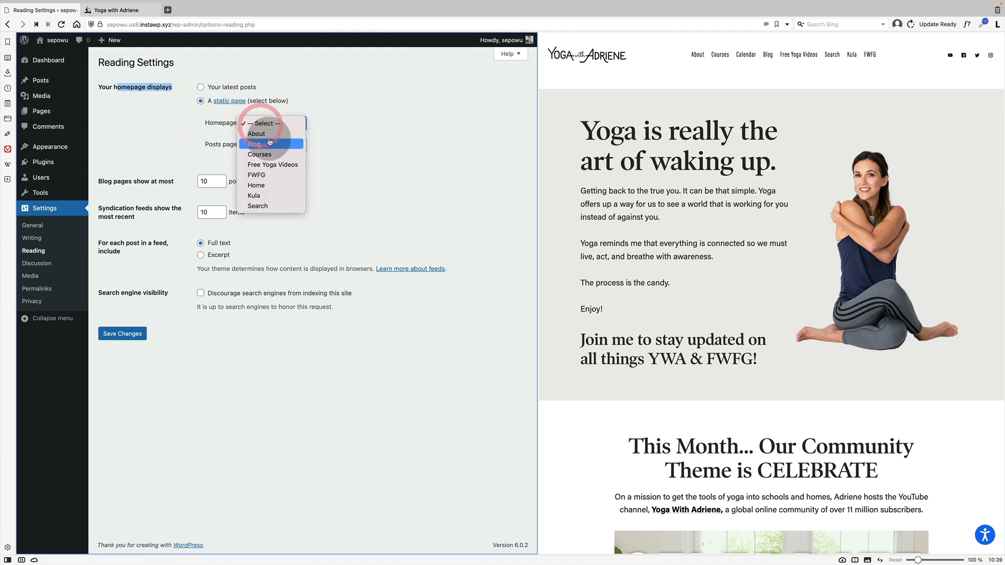
{"action": "left_click", "coordinate": [270, 185]}
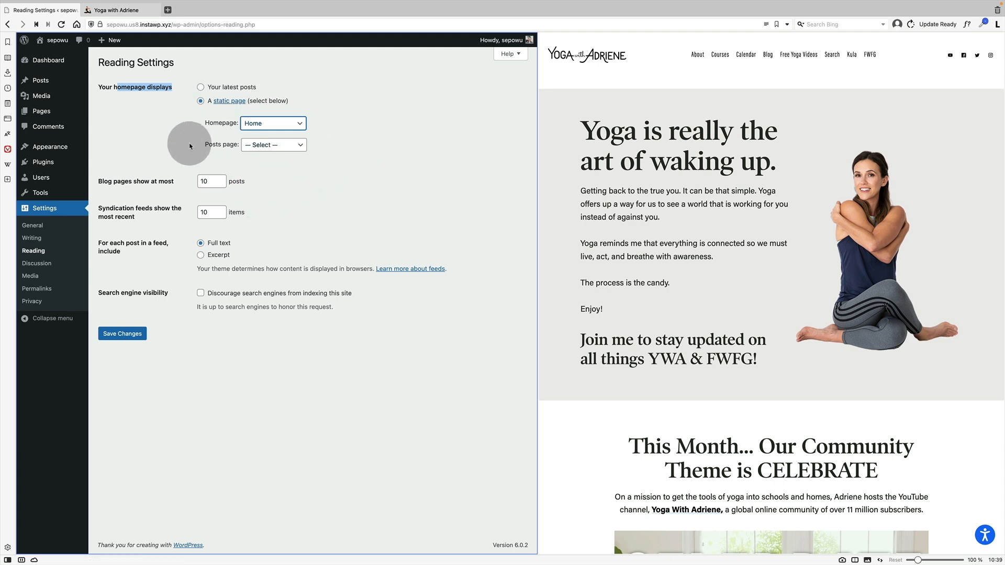
{"action": "left_click_drag", "start_coordinate": [205, 146], "coordinate": [231, 146]}
{"action": "left_click", "coordinate": [120, 329]}
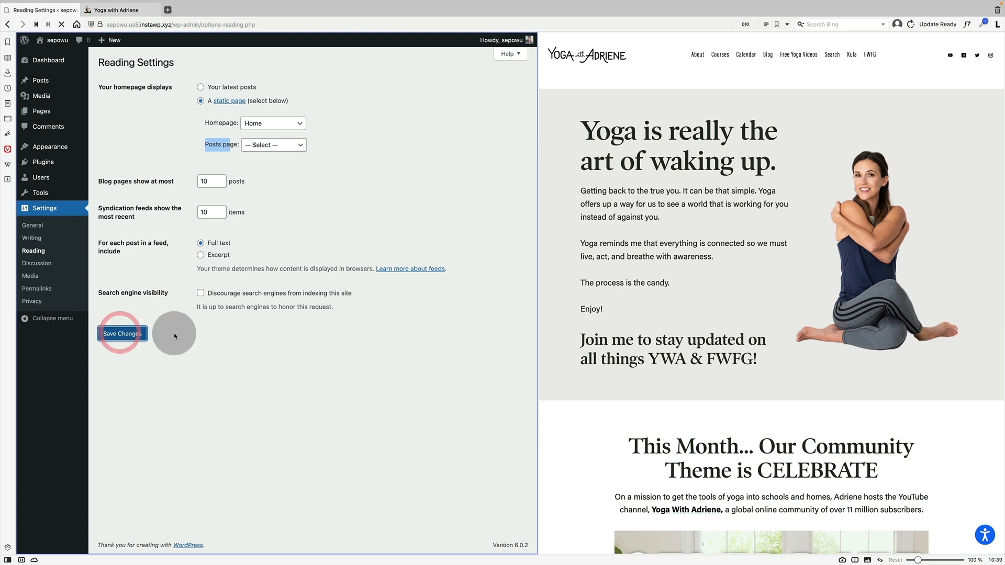
{"action": "left_click", "coordinate": [50, 40]}
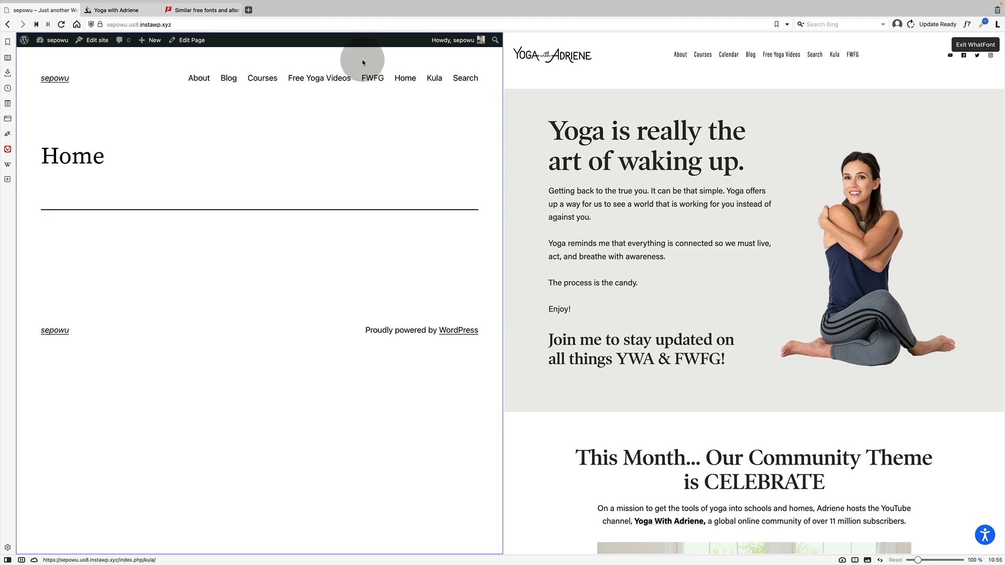
- Search WhatFontIs for "poynter" and review the free alternatives to Poynter Oldstyle Text Roman
{"action": "left_click", "coordinate": [201, 12]}
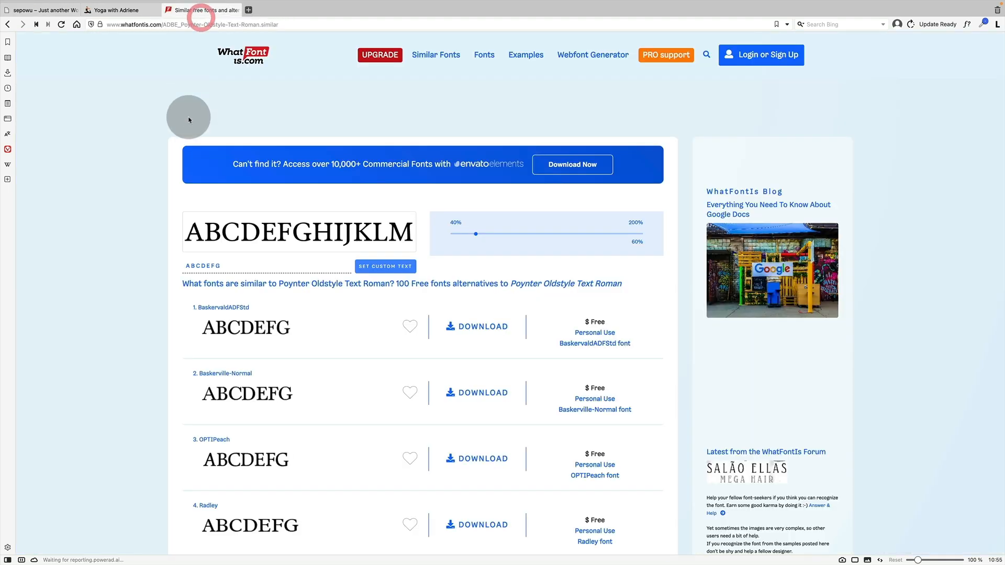
{"action": "left_click", "coordinate": [443, 61]}
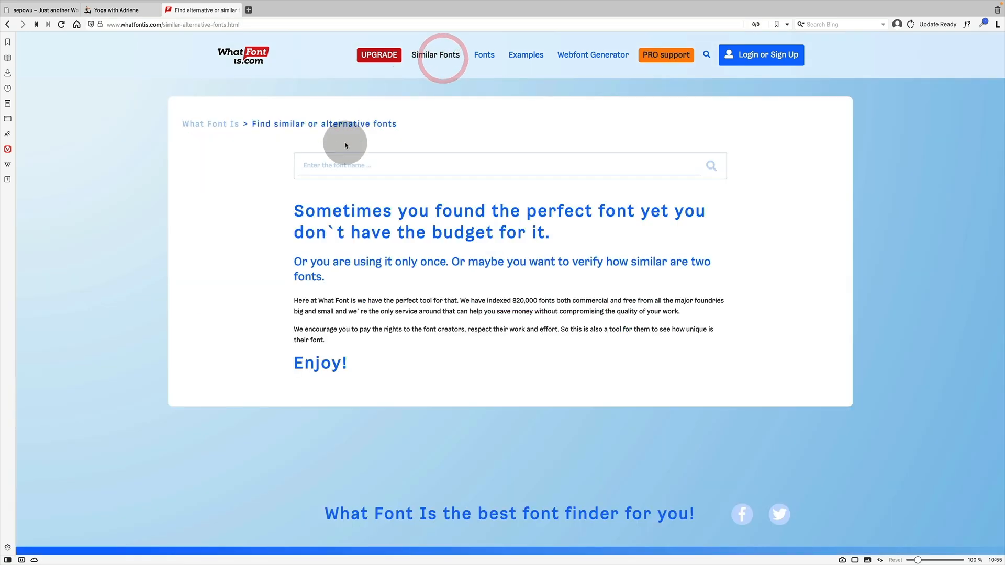
{"action": "left_click", "coordinate": [360, 162]}
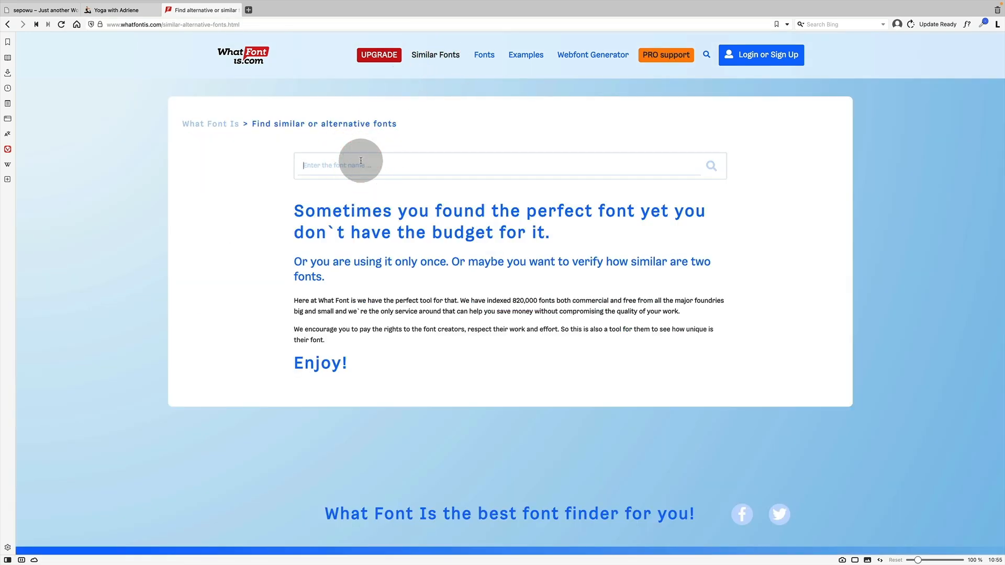
{"action": "type", "text": "poy"}
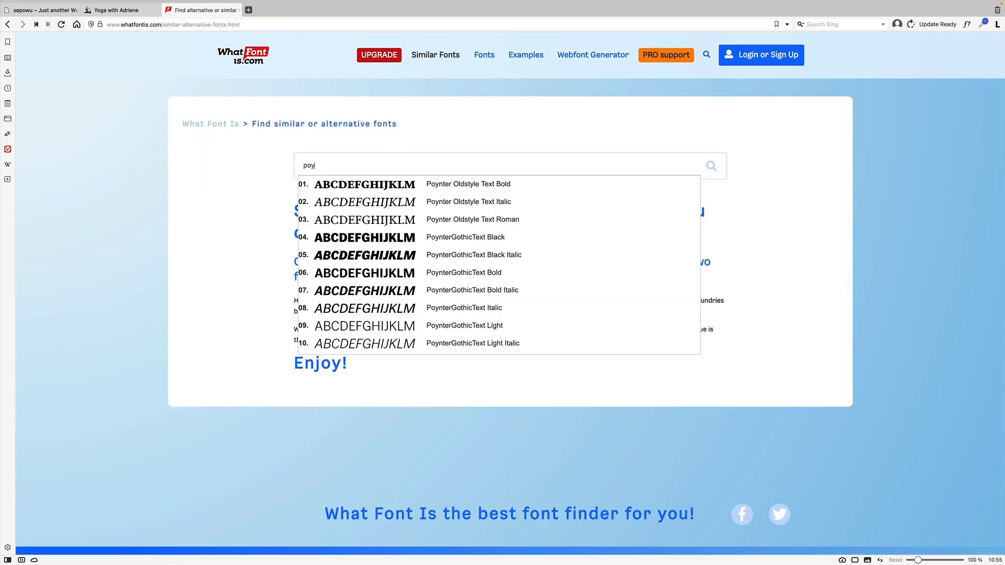
{"action": "type", "text": "nter"}
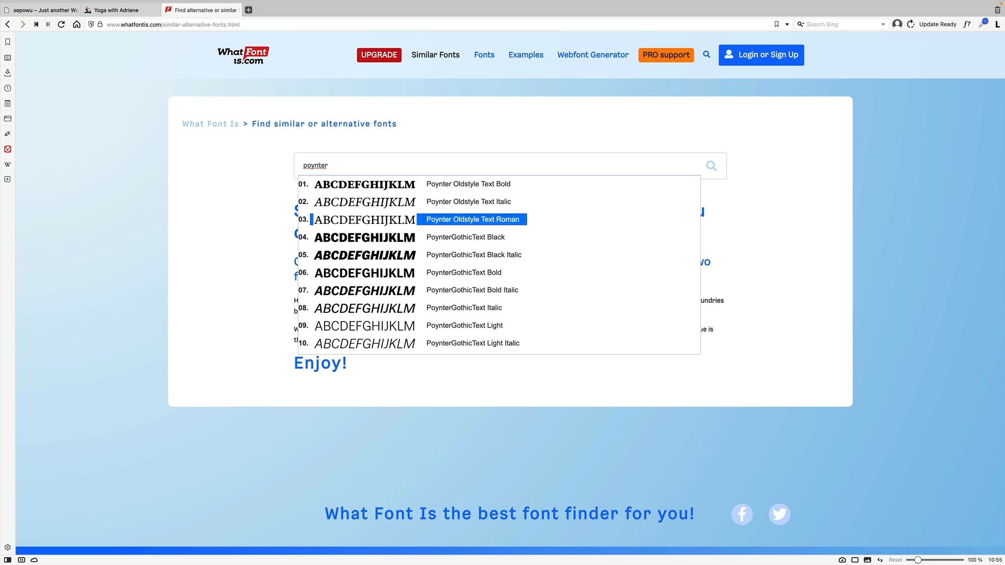
{"action": "left_click", "coordinate": [373, 219]}
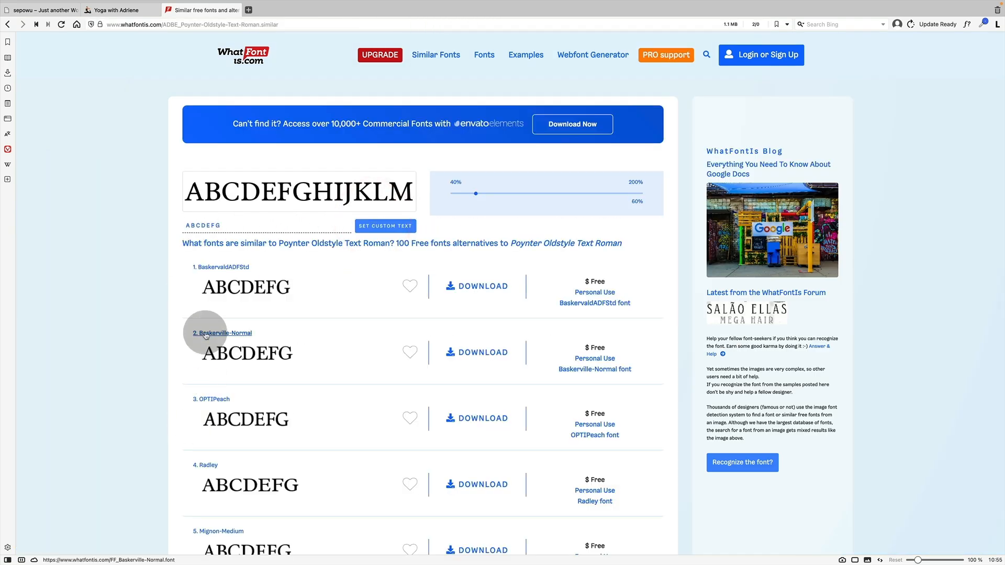
{"action": "scroll", "coordinate": [202, 333], "scroll_direction": "down", "scroll_amount": 3}
{"action": "scroll", "coordinate": [202, 336], "scroll_direction": "up", "scroll_amount": 3}
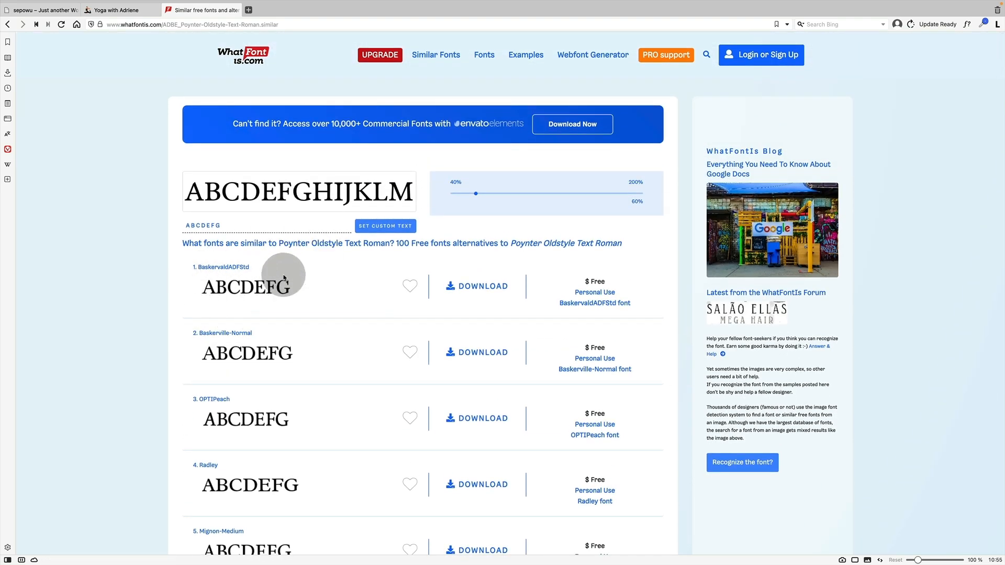
- Return to the WordPress dashboard and search the plugin directory for "fonts plugin"
{"action": "left_click", "coordinate": [107, 10]}
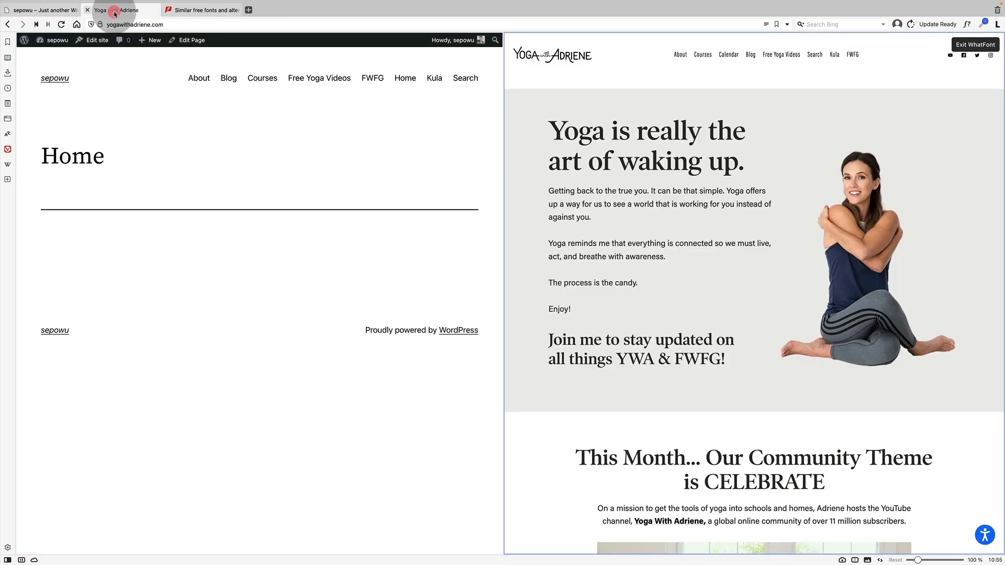
{"action": "mouse_move", "coordinate": [52, 42]}
{"action": "left_click", "coordinate": [56, 56]}
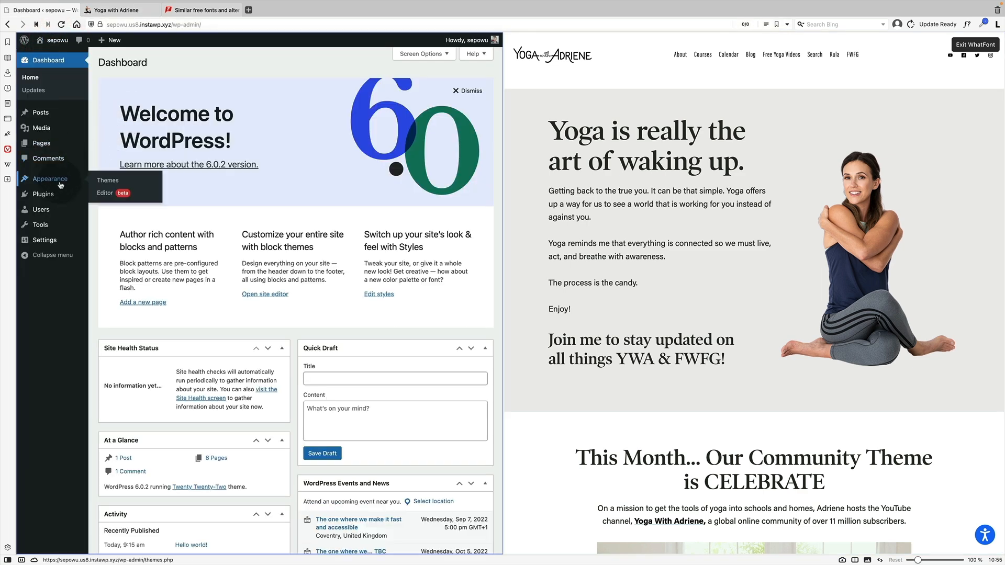
{"action": "left_click", "coordinate": [103, 195]}
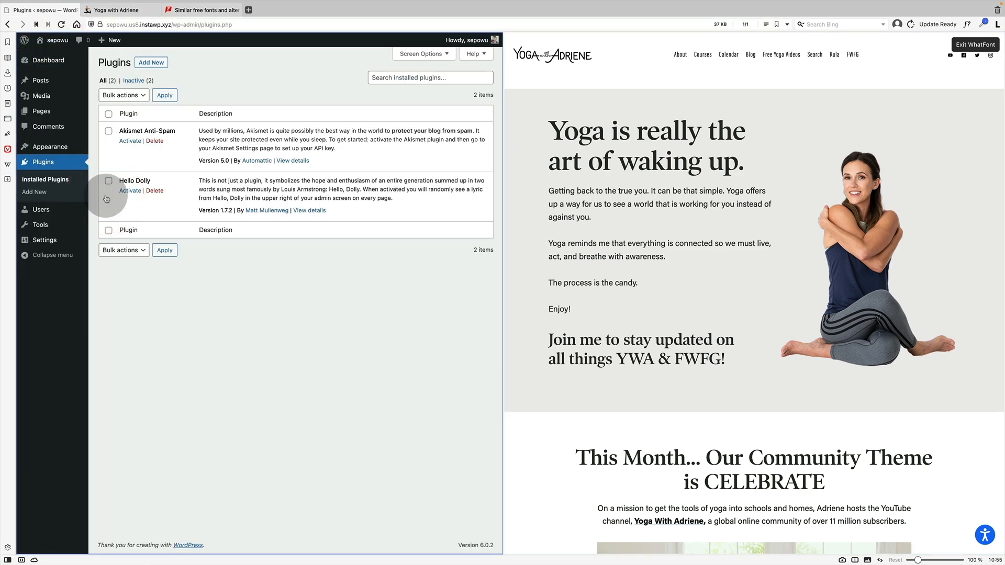
{"action": "left_click", "coordinate": [153, 63]}
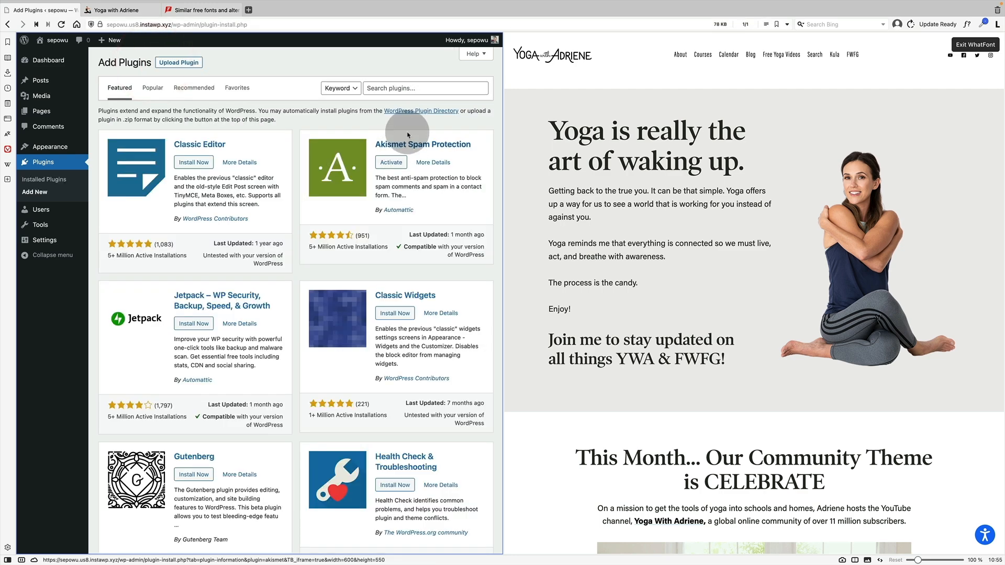
{"action": "left_click", "coordinate": [415, 90]}
{"action": "type", "text": "fon"}
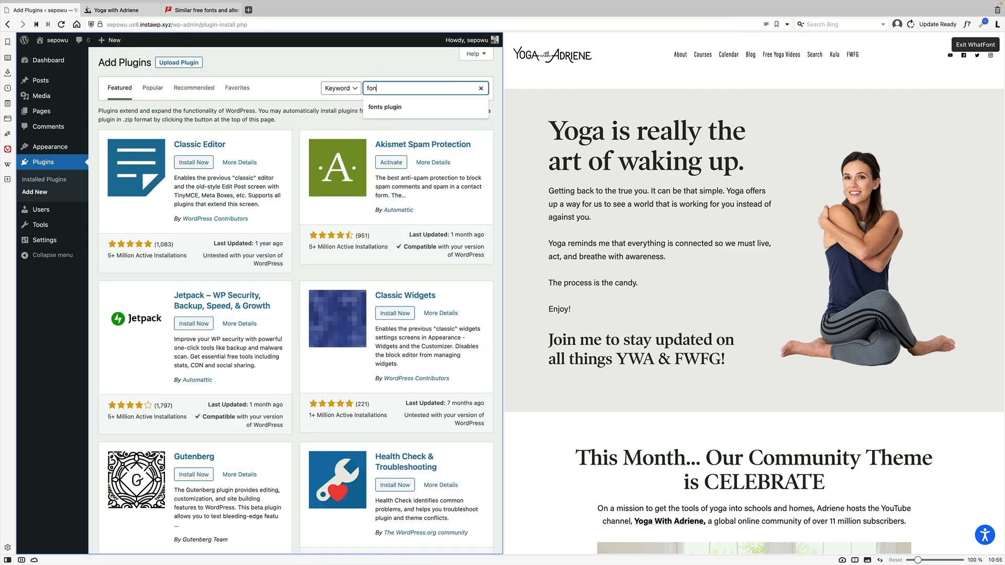
{"action": "type", "text": "ts plugin"}
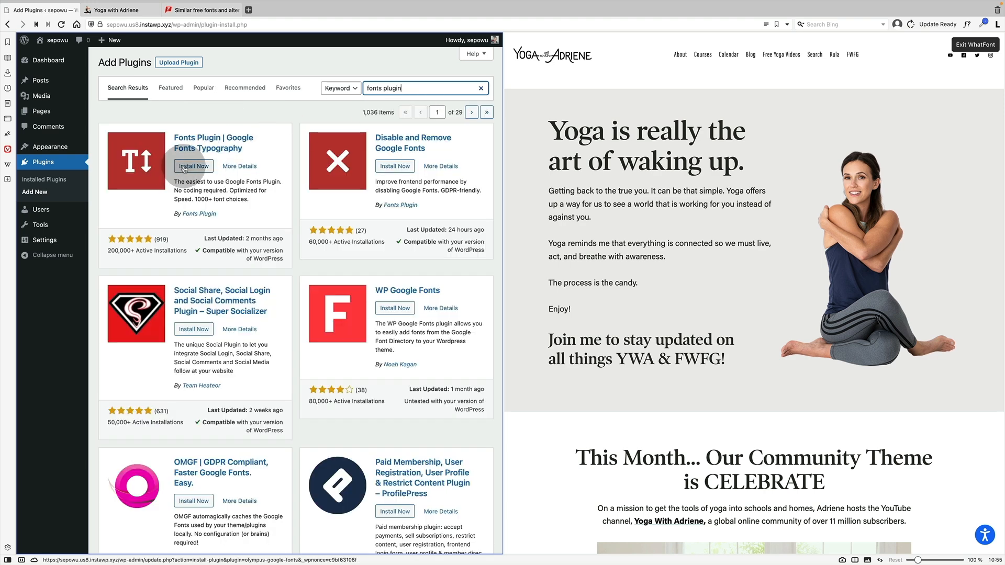
- Install and activate the "Fonts Plugin | Google Fonts Typography" plugin and open its font settings in the WordPress Customizer
{"action": "left_click", "coordinate": [181, 166]}
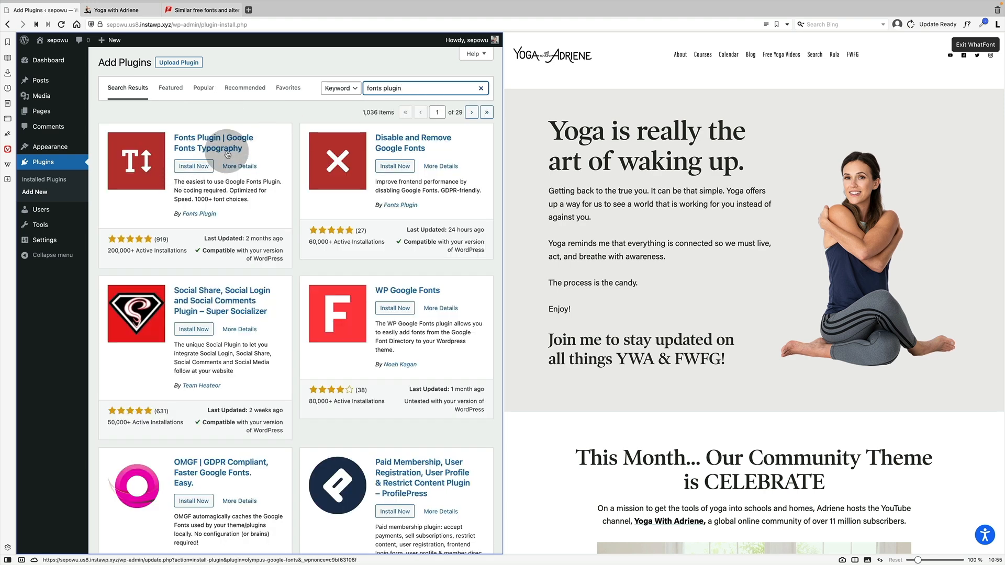
{"action": "left_click", "coordinate": [199, 166]}
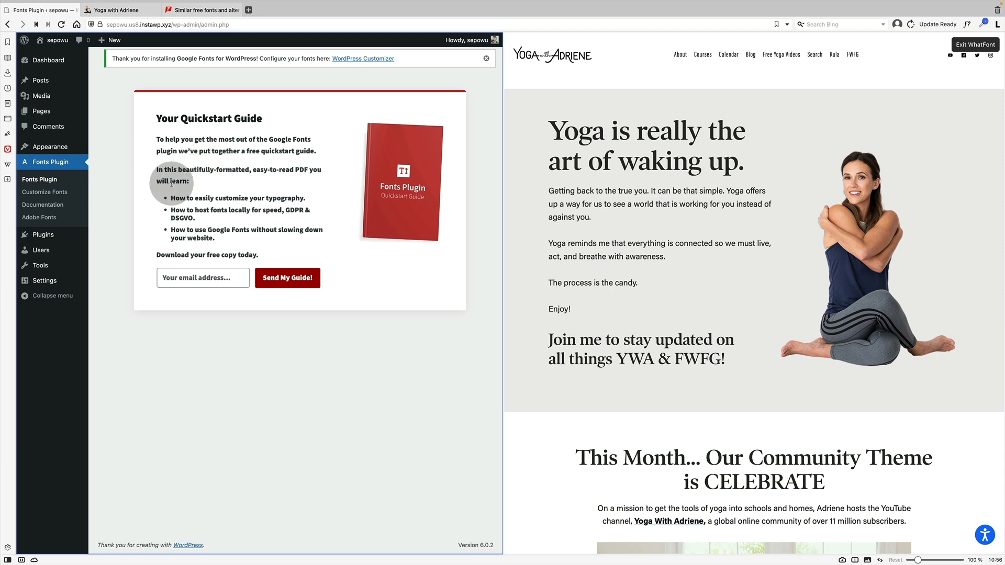
{"action": "left_click", "coordinate": [356, 58]}
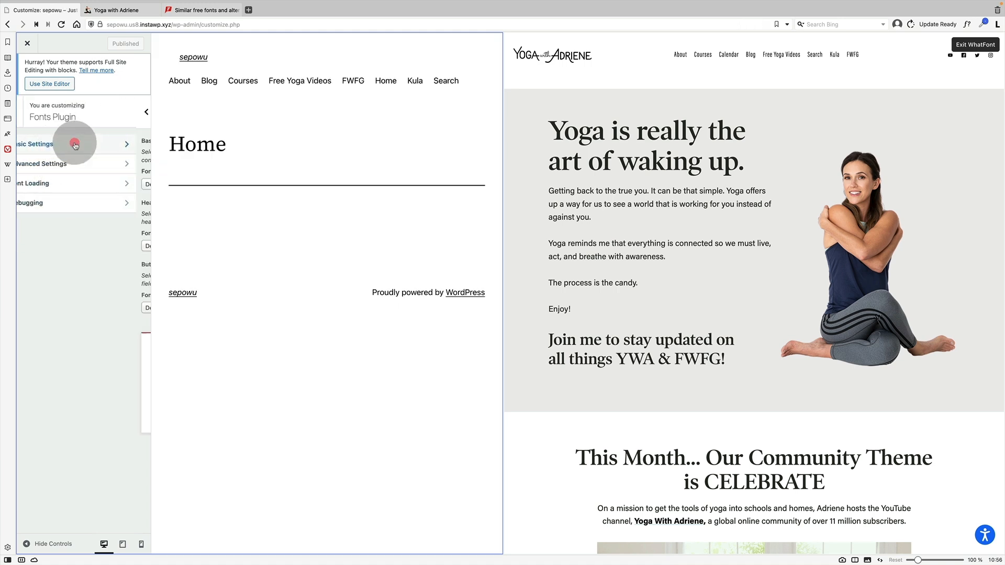
- Set the base typography font family to Roboto in the Fonts Plugin basic settings
{"action": "left_click", "coordinate": [75, 145]}
{"action": "left_click", "coordinate": [73, 185]}
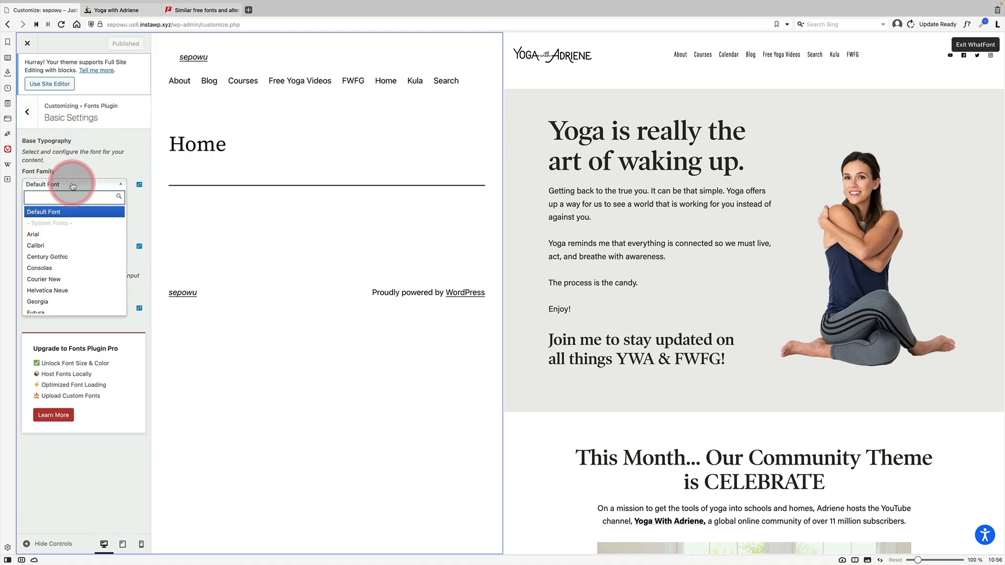
{"action": "type", "text": "rob"}
{"action": "key", "text": "Return"}
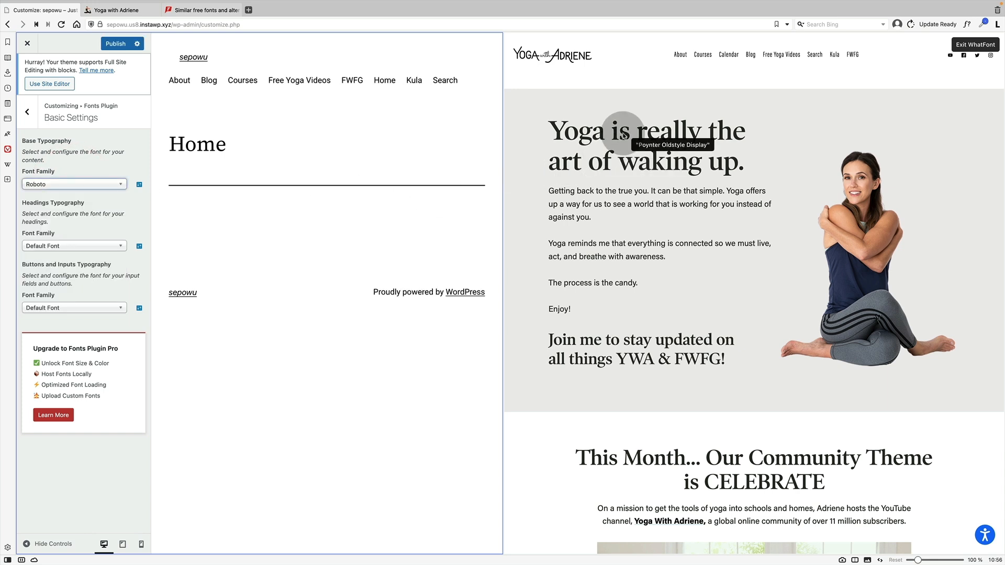
- Set the headings typography font family to Baskervville and check its font weight and style options
{"action": "left_click", "coordinate": [92, 247]}
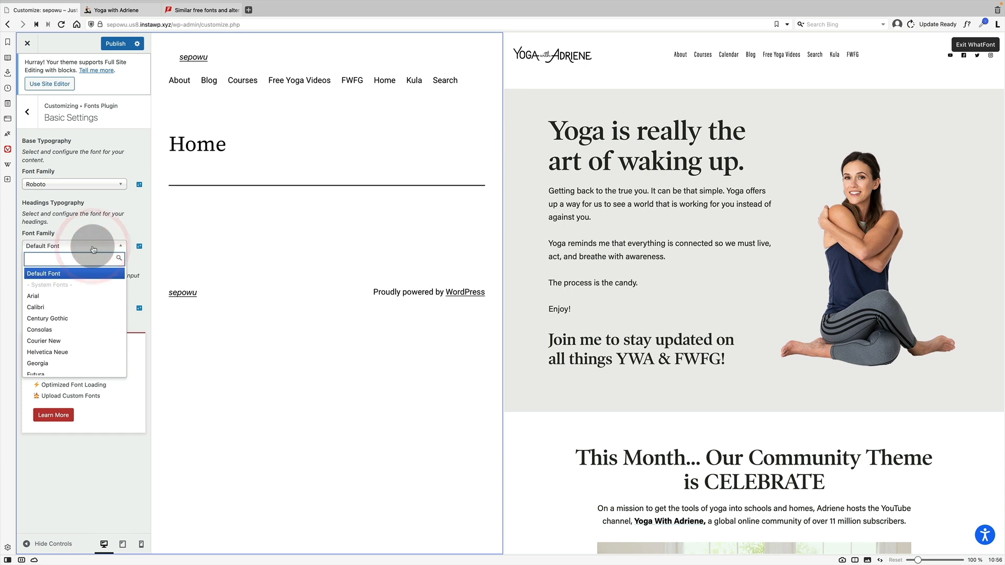
{"action": "type", "text": "bask"}
{"action": "left_click", "coordinate": [49, 273]}
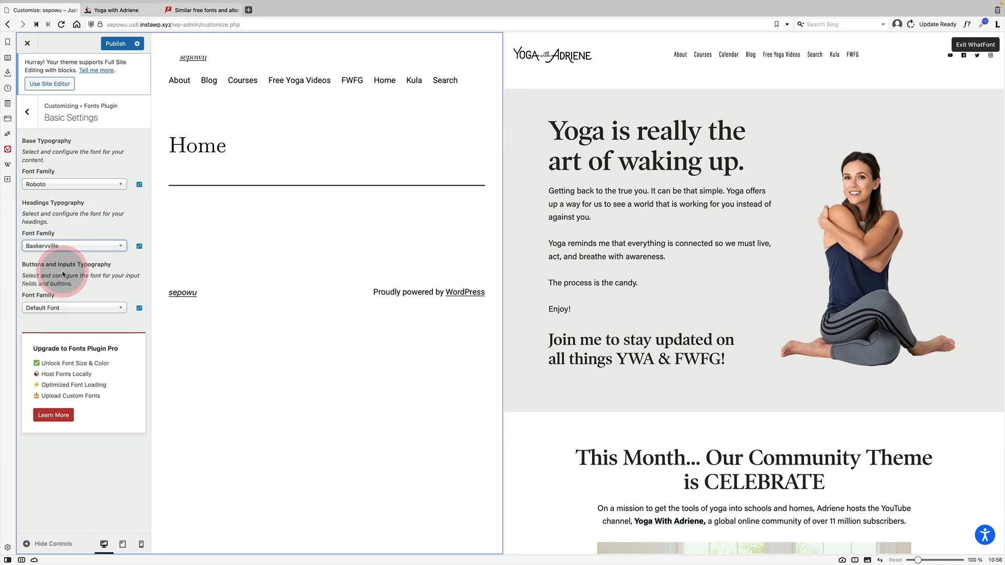
{"action": "left_click", "coordinate": [139, 247]}
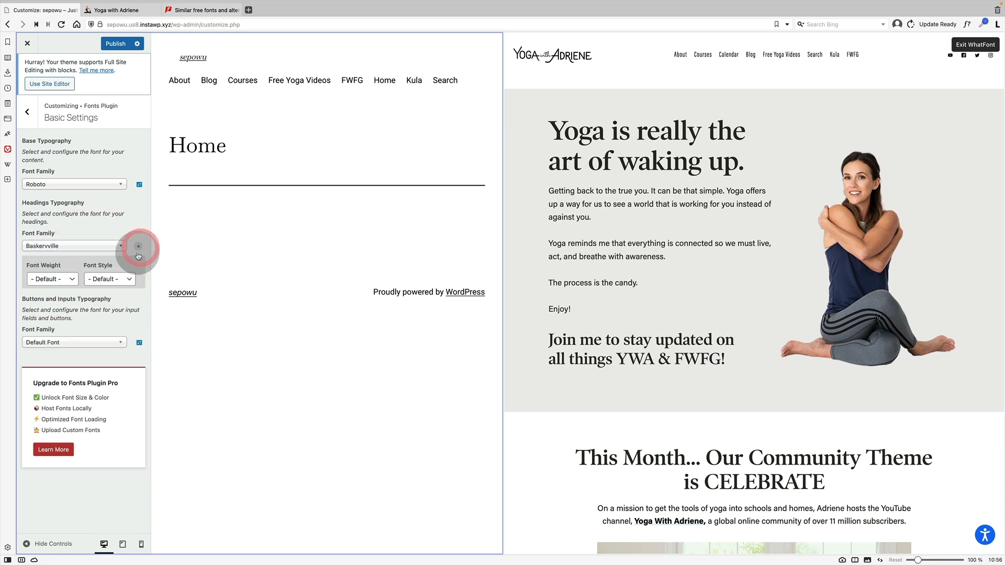
{"action": "left_click", "coordinate": [80, 258]}
{"action": "left_click", "coordinate": [138, 247]}
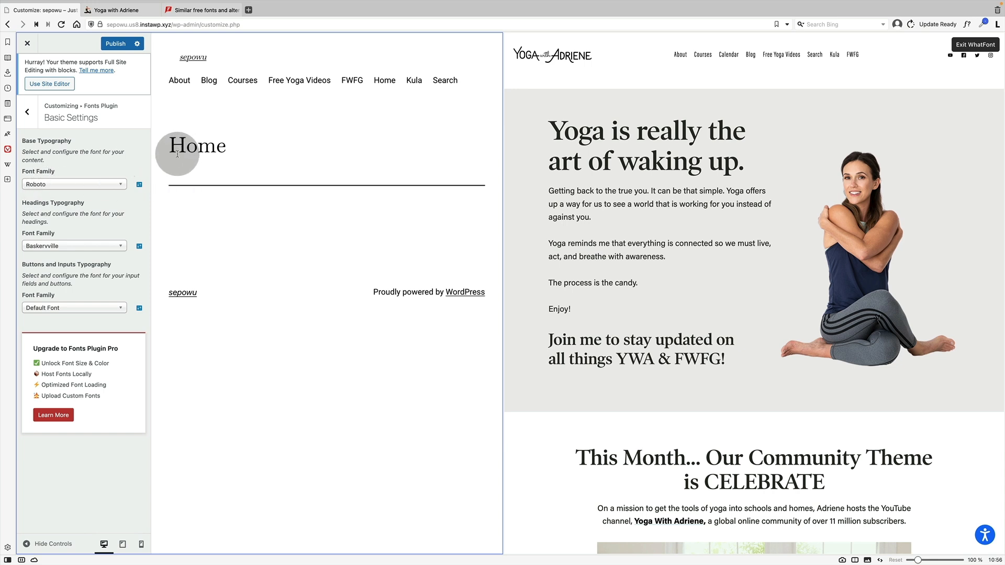
- Set the navigation typography to Roboto Condensed with a Light font weight in the Fonts Plugin advanced settings
{"action": "left_click", "coordinate": [27, 111]}
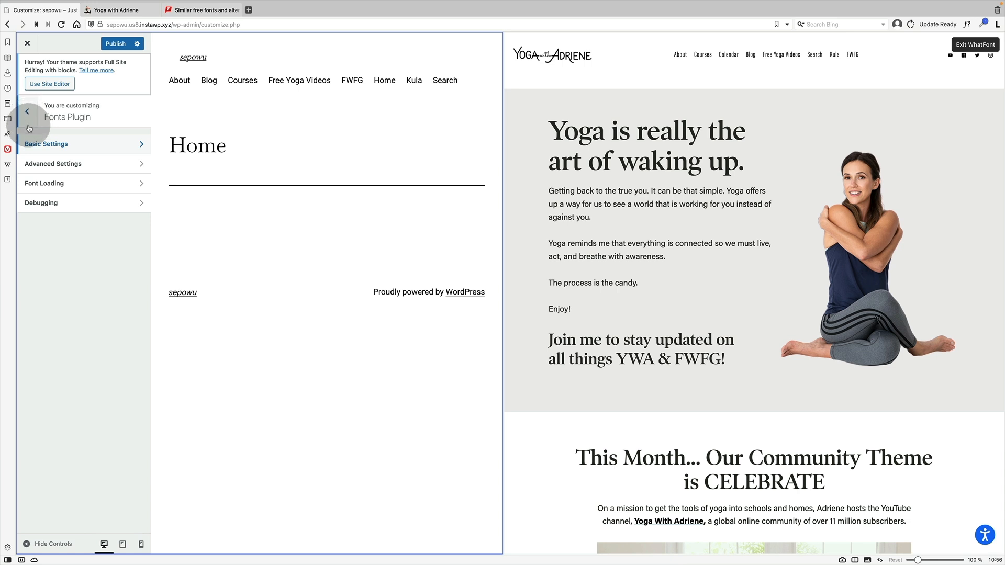
{"action": "left_click", "coordinate": [53, 164]}
{"action": "left_click", "coordinate": [58, 165]}
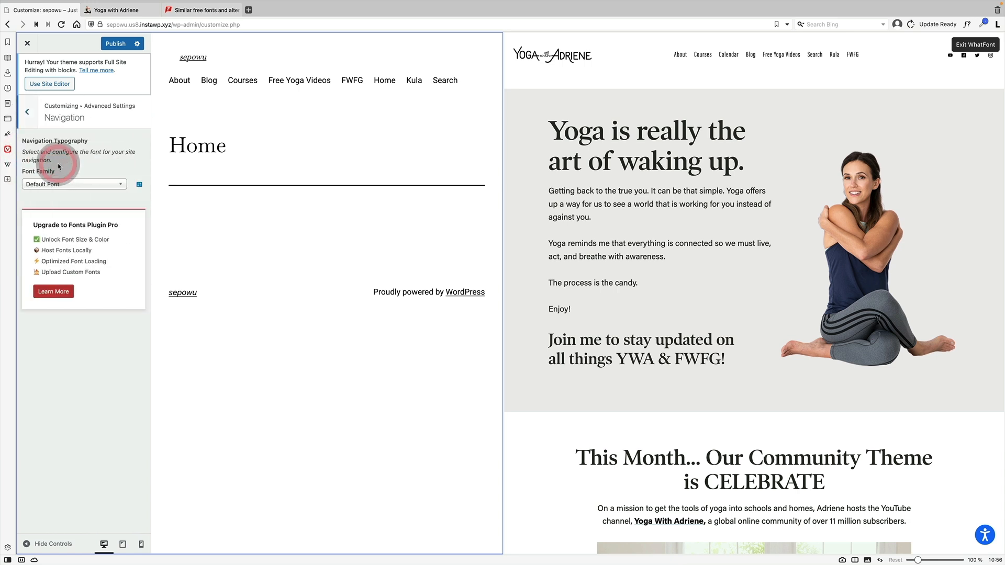
{"action": "left_click", "coordinate": [62, 186]}
{"action": "type", "text": "rob"}
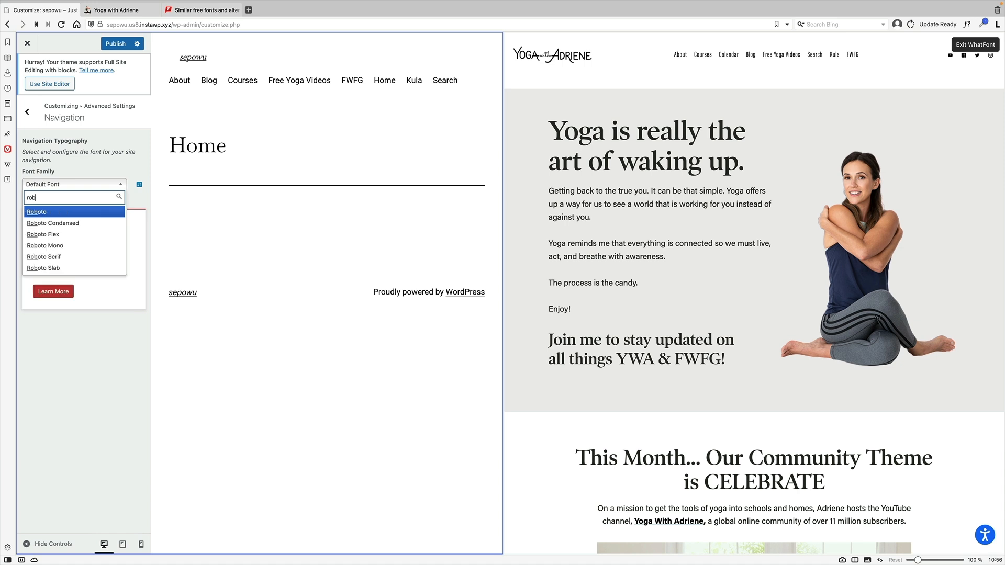
{"action": "left_click", "coordinate": [33, 220]}
{"action": "left_click", "coordinate": [139, 185]}
{"action": "left_click", "coordinate": [52, 217]}
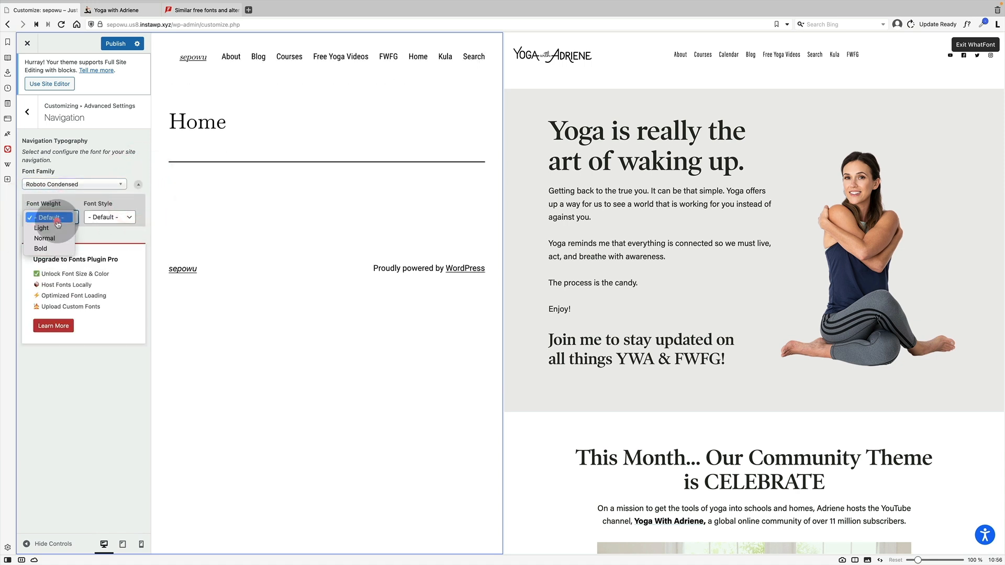
{"action": "left_click", "coordinate": [58, 230]}
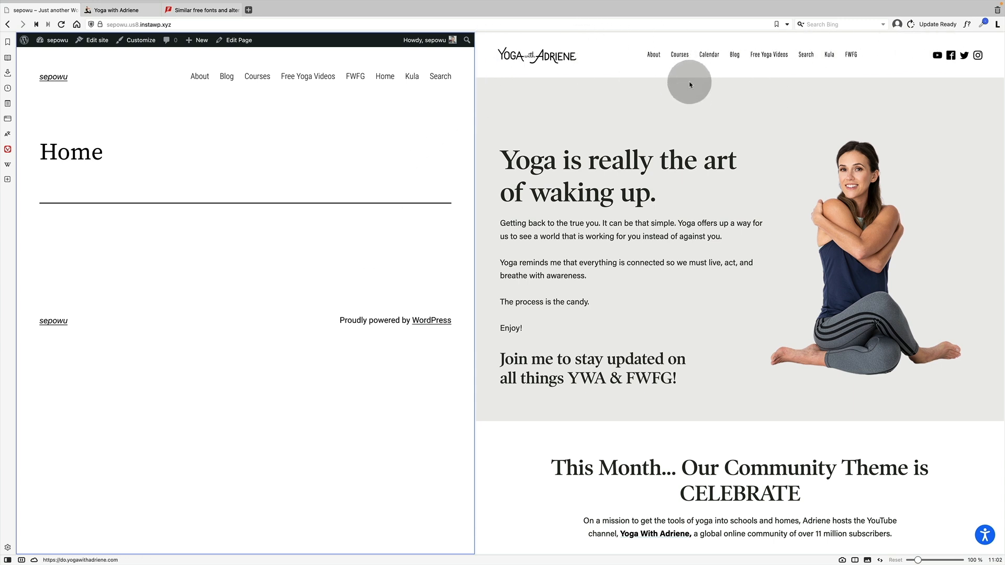
- Open the Home page for editing and add a Cover block with the pale grey background colour
{"action": "left_click", "coordinate": [240, 249]}
{"action": "left_click", "coordinate": [229, 47]}
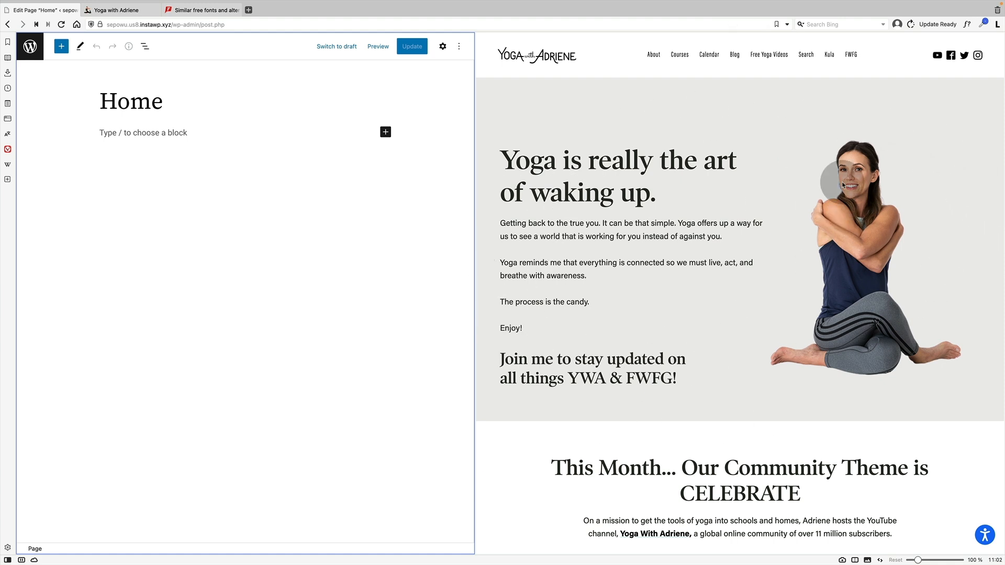
{"action": "type", "text": "/cover"}
{"action": "key", "text": "Return"}
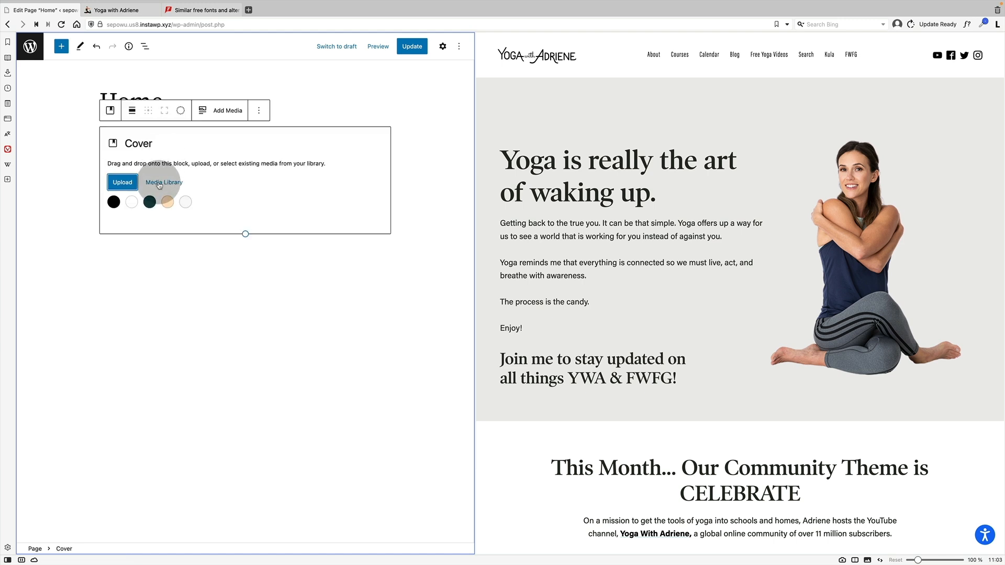
{"action": "left_click", "coordinate": [187, 203]}
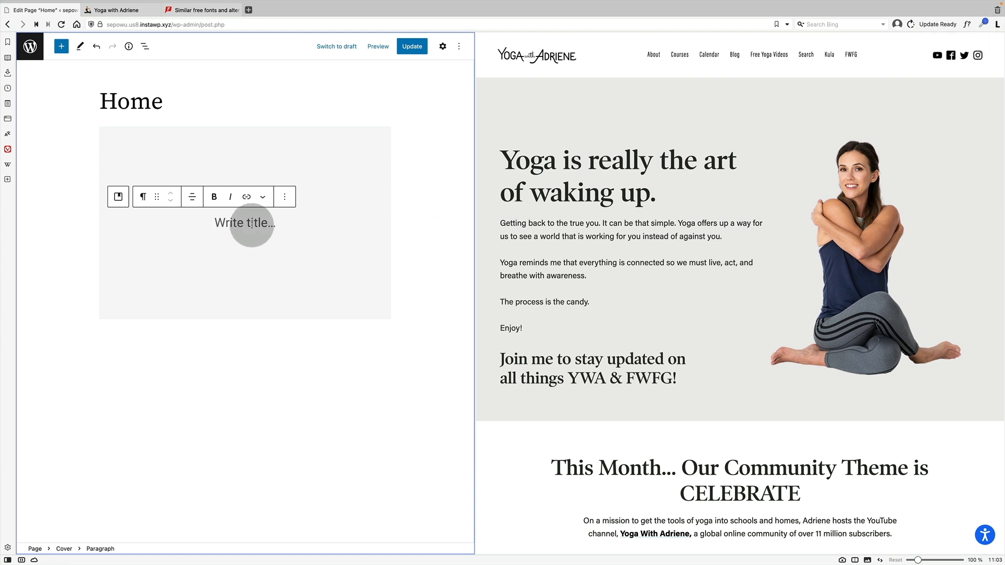
- Insert a Columns block with the 50 / 50 layout inside the Cover block
{"action": "type", "text": "/colu"}
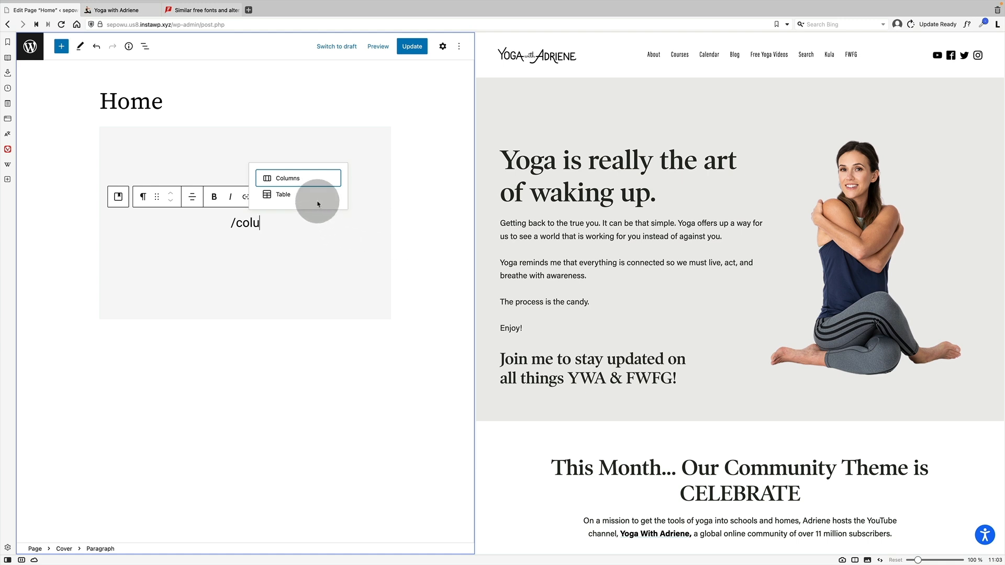
{"action": "left_click", "coordinate": [291, 178]}
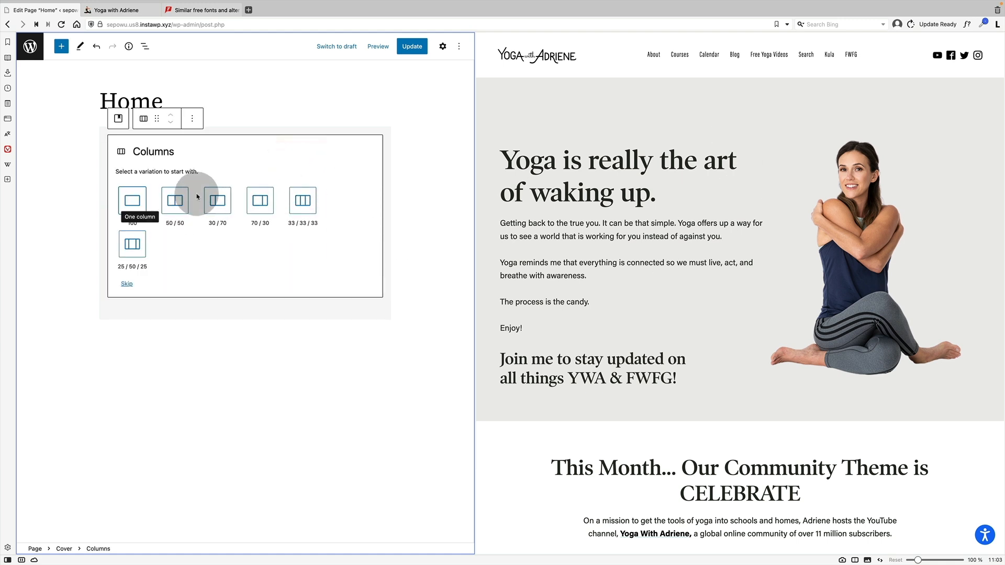
{"action": "left_click", "coordinate": [180, 204]}
- Select the Cover block that holds the columns and set its alignment to full width
{"action": "left_click", "coordinate": [223, 131]}
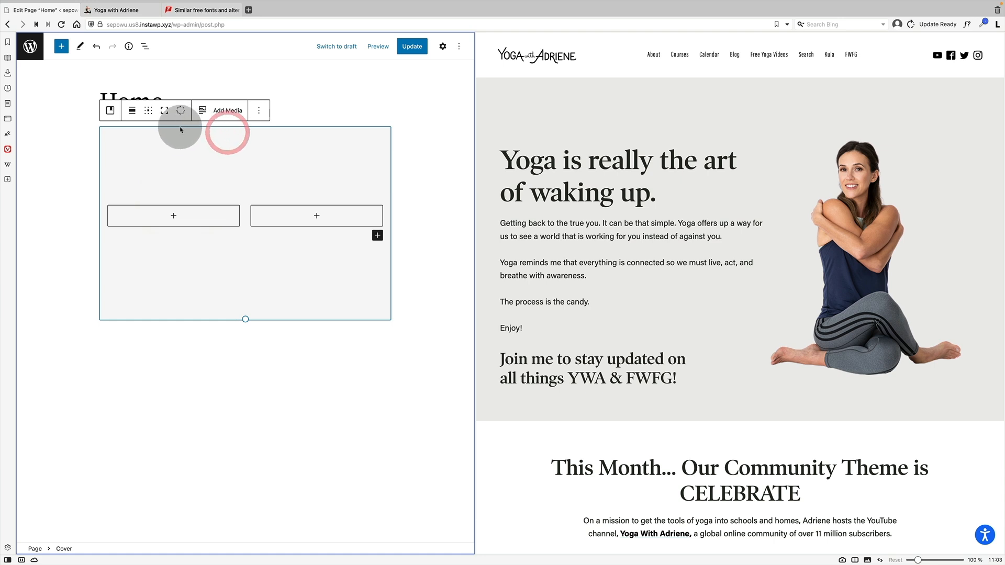
{"action": "left_click", "coordinate": [145, 46]}
{"action": "left_click", "coordinate": [25, 93]}
{"action": "left_click", "coordinate": [58, 111]}
{"action": "left_click", "coordinate": [87, 97]}
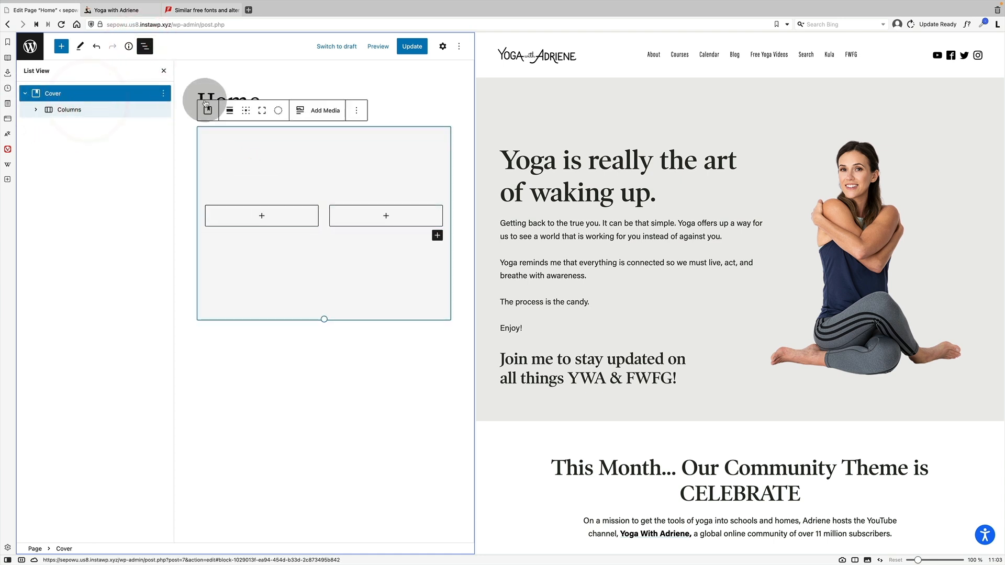
{"action": "left_click", "coordinate": [223, 109]}
{"action": "left_click", "coordinate": [256, 178]}
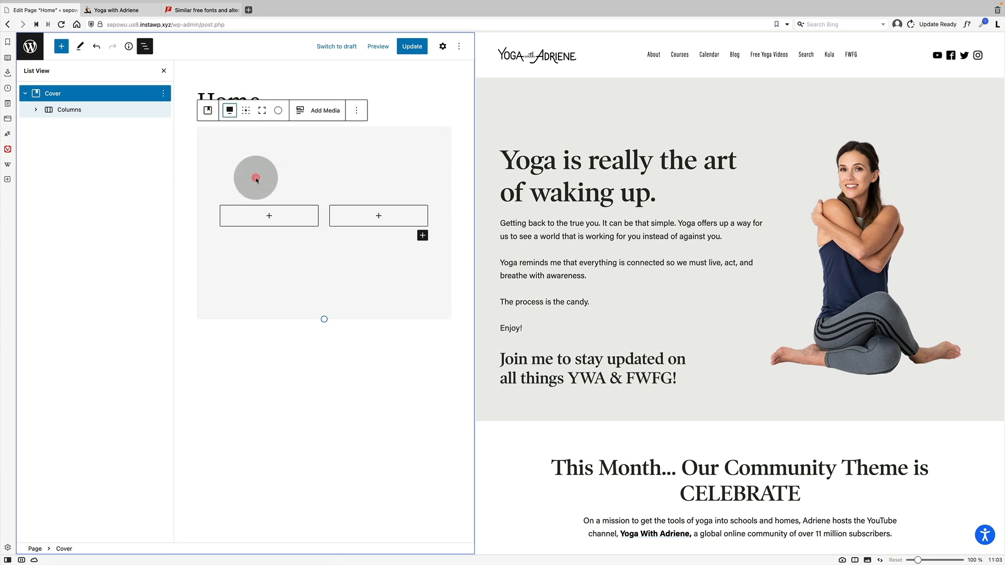
{"action": "left_click", "coordinate": [147, 48]}
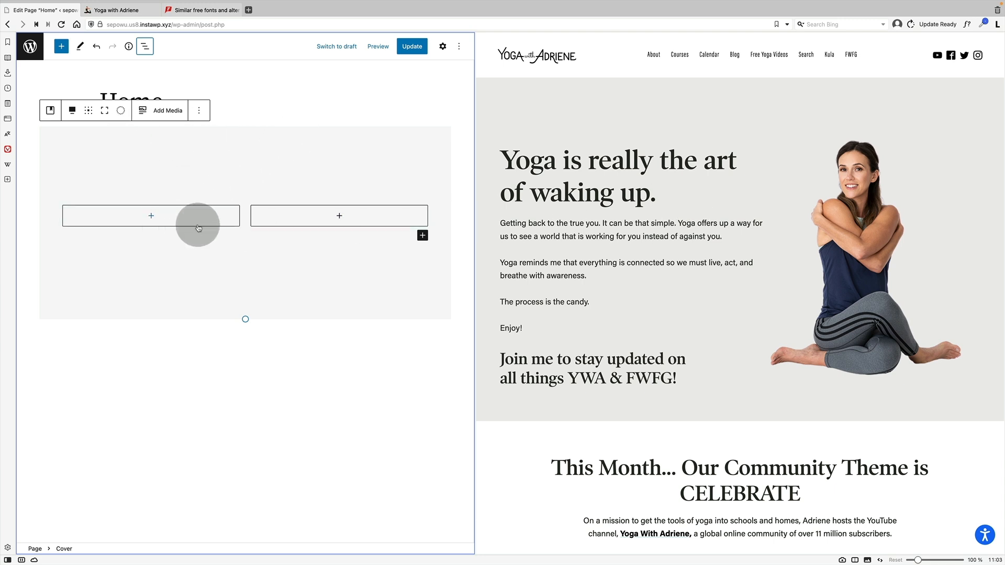
- Add a heading to the left column with the text "Yoga is really the art of waking up." copied from the reference site
{"action": "left_click", "coordinate": [147, 213]}
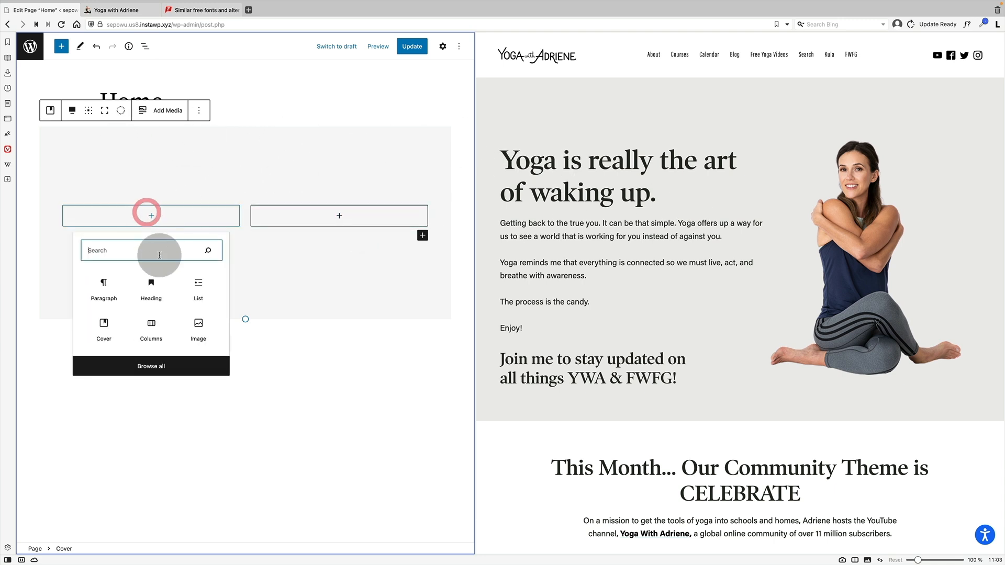
{"action": "left_click", "coordinate": [151, 279]}
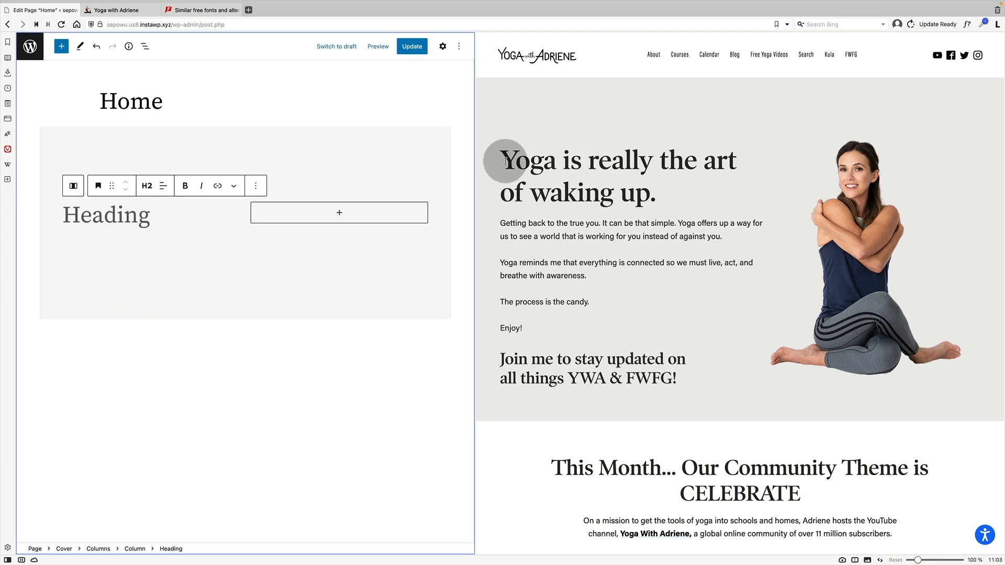
{"action": "left_click_drag", "start_coordinate": [502, 160], "coordinate": [651, 181]}
{"action": "key", "text": "ctrl+c"}
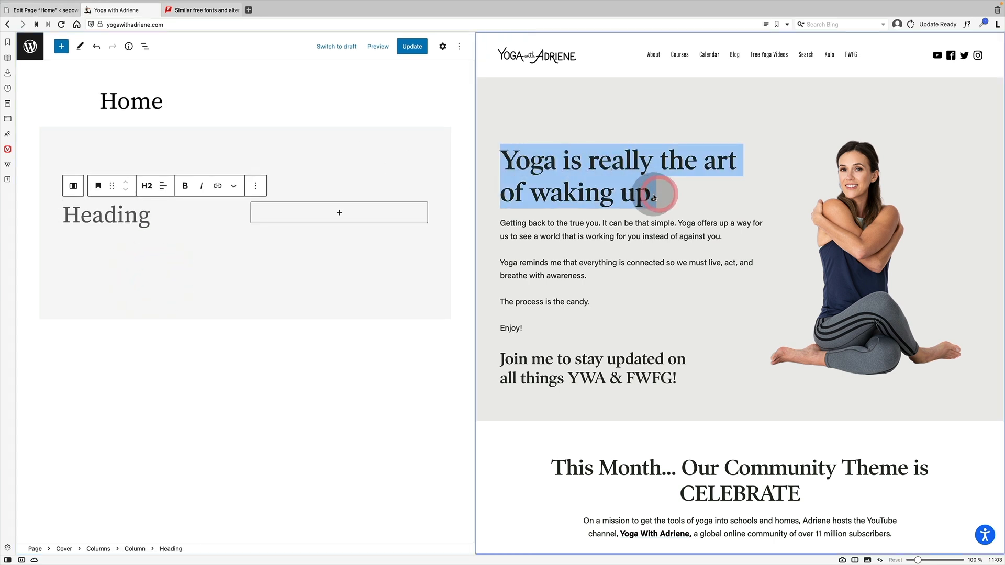
{"action": "left_click", "coordinate": [121, 223]}
{"action": "key", "text": "ctrl+v"}
{"action": "key", "text": "Return"}
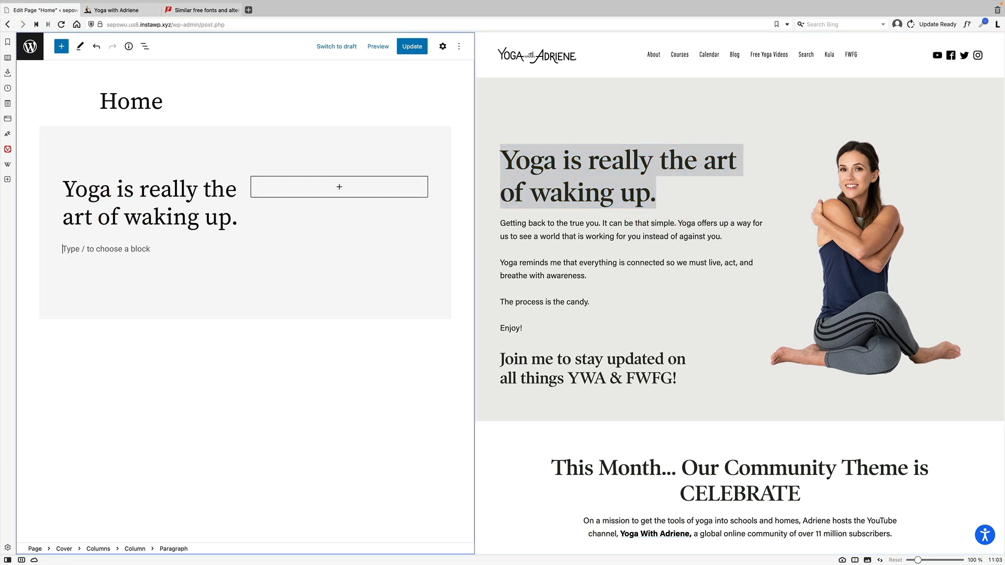
- Copy the reference site's intro text, from "Getting back to the true you" to "Enjoy!", into the paragraph below the heading
{"action": "left_click_drag", "start_coordinate": [497, 222], "coordinate": [563, 338]}
{"action": "key", "text": "ctrl+c"}
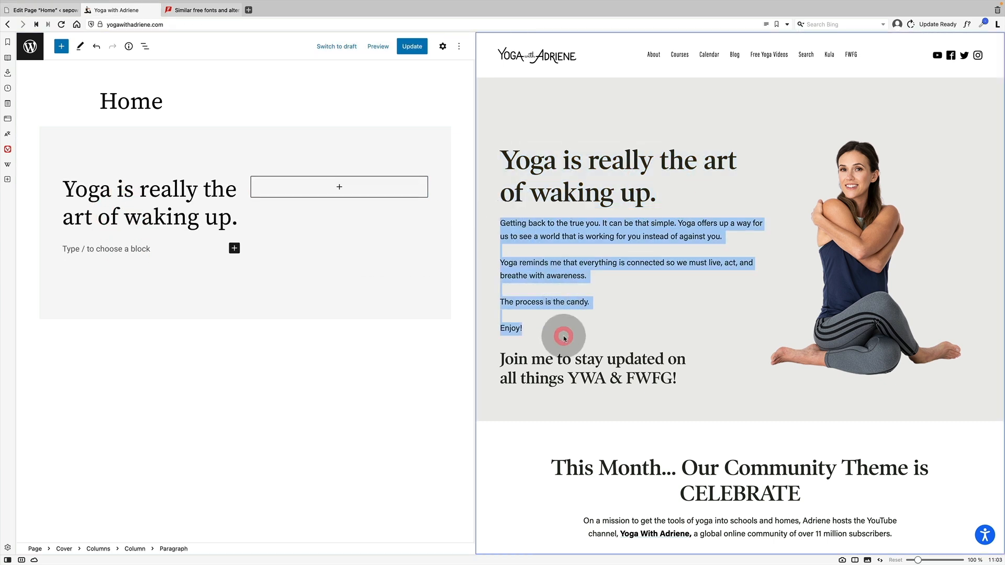
{"action": "left_click", "coordinate": [158, 246]}
{"action": "key", "text": "ctrl+v"}
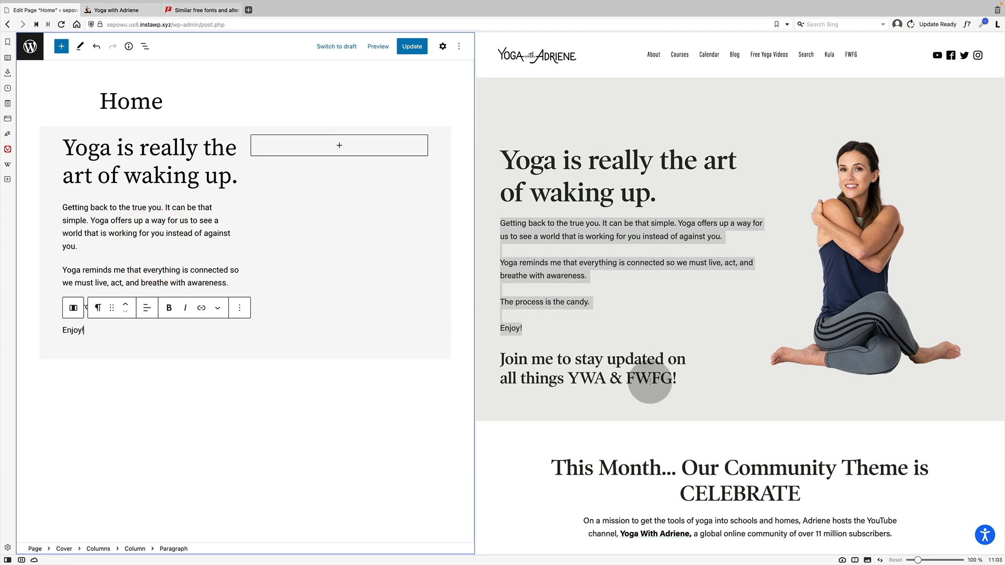
- Add a heading below "Enjoy!" with the copied text "Join me to stay updated on all things YWA & FWFG!"
{"action": "left_click_drag", "start_coordinate": [678, 379], "coordinate": [502, 361]}
{"action": "key", "text": "ctrl+c"}
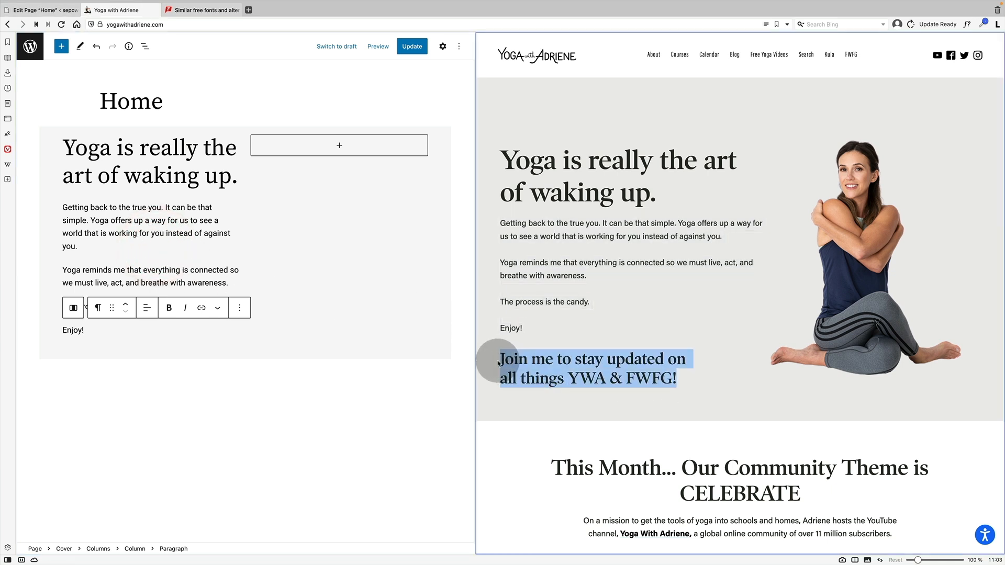
{"action": "left_click", "coordinate": [129, 326]}
{"action": "key", "text": "Return"}
{"action": "type", "text": "/"}
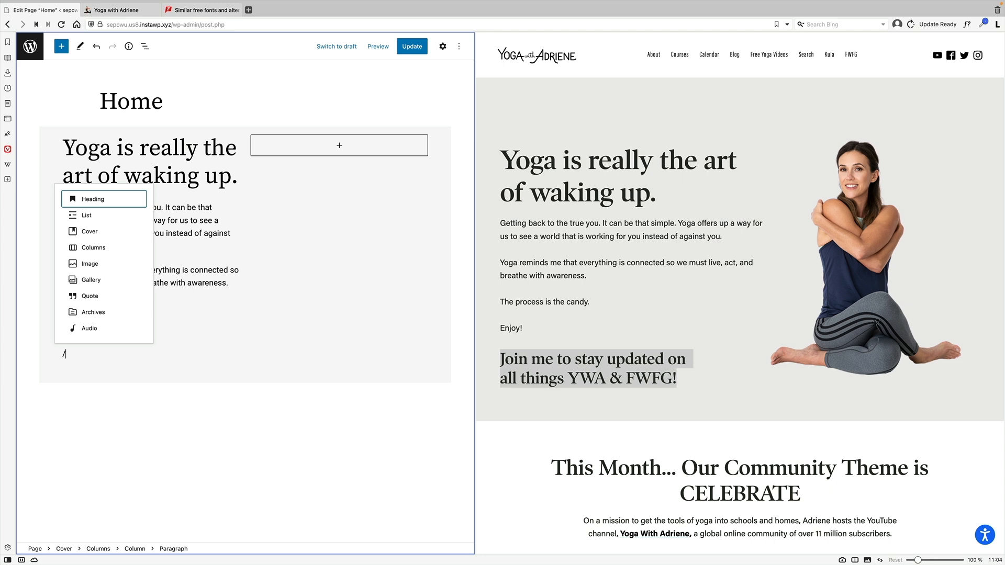
{"action": "type", "text": "head"}
{"action": "key", "text": "Return"}
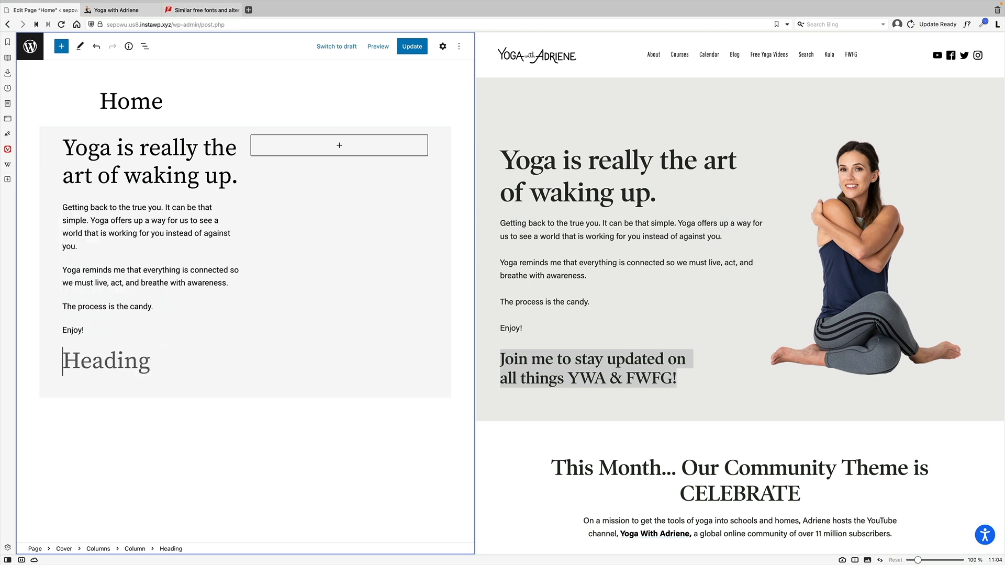
{"action": "key", "text": "ctrl+v"}
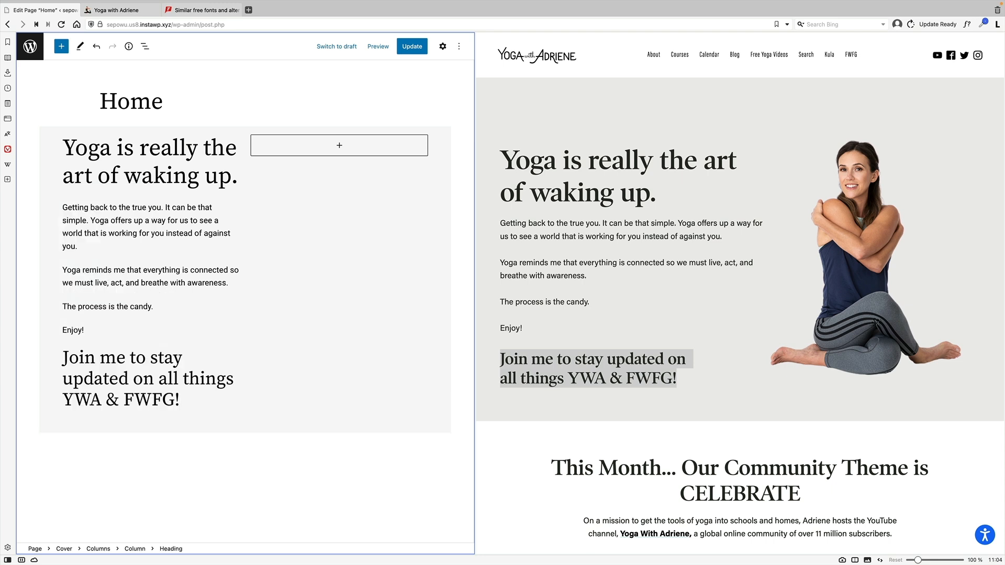
- Save the reference site's hero image of the seated woman as "adrenne" in the yoga folder on the Desktop
{"action": "left_click", "coordinate": [842, 218]}
{"action": "right_click", "coordinate": [841, 220]}
{"action": "left_click", "coordinate": [837, 224]}
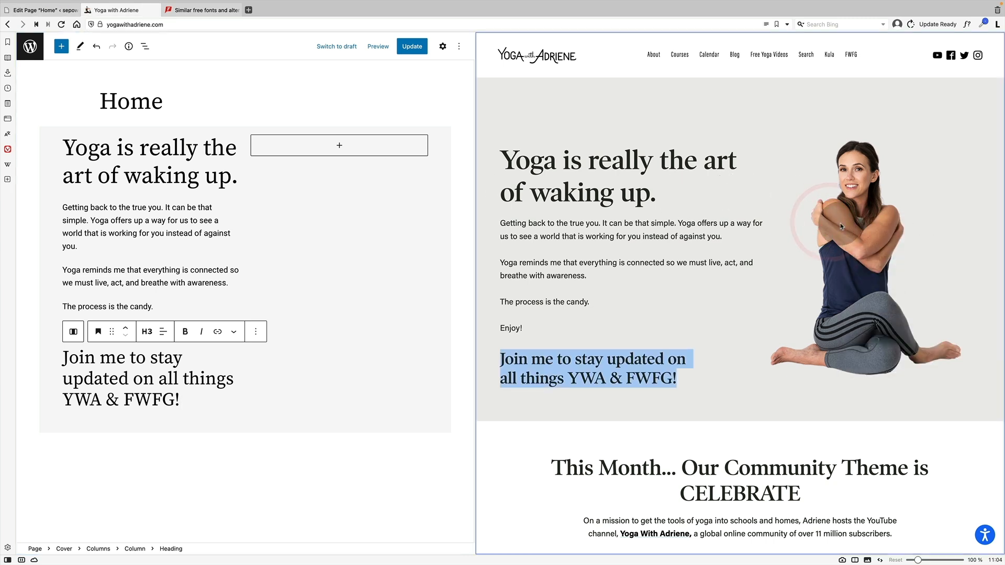
{"action": "right_click", "coordinate": [840, 226]}
{"action": "left_click", "coordinate": [858, 288]}
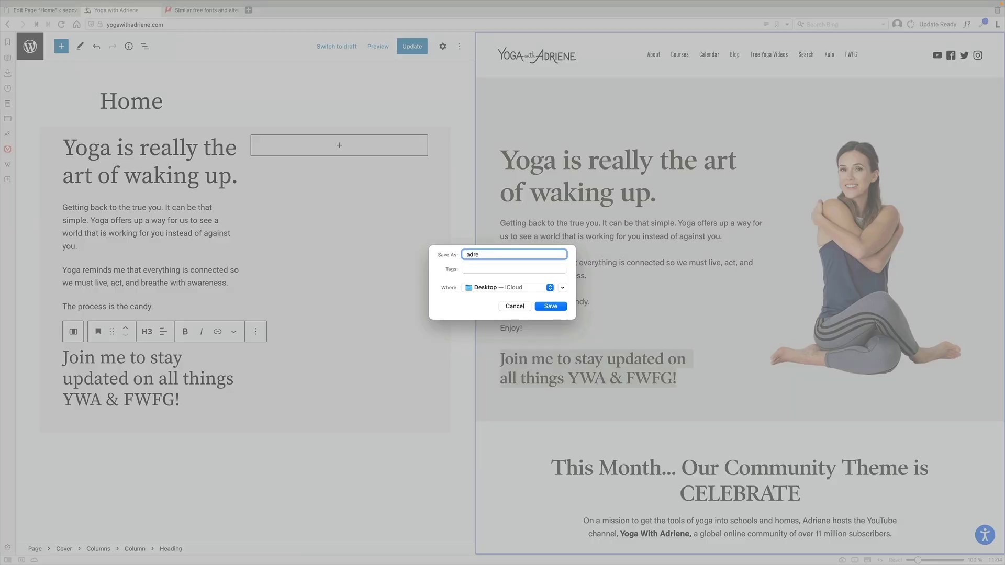
{"action": "left_click", "coordinate": [549, 288]}
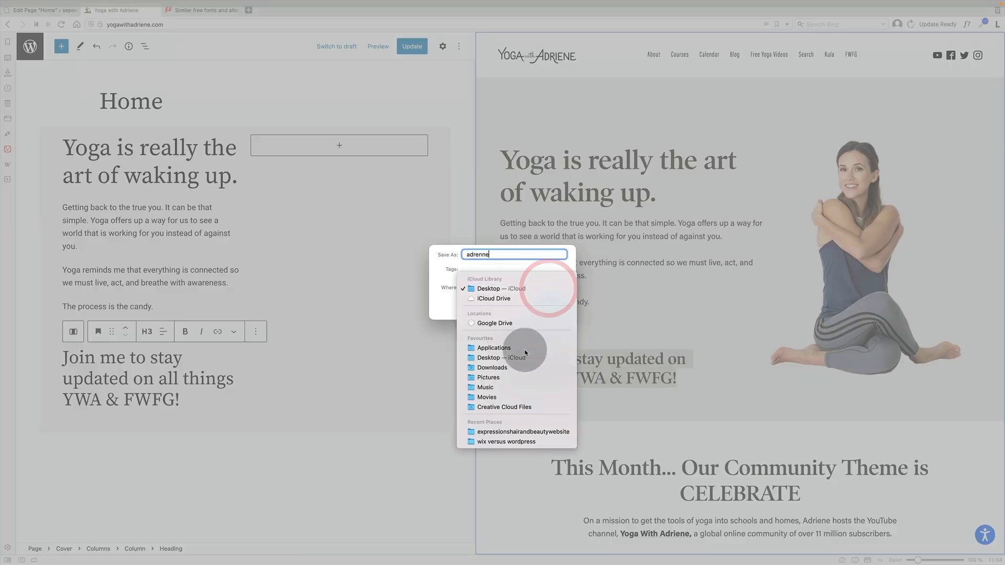
{"action": "left_click", "coordinate": [563, 287]}
{"action": "left_click", "coordinate": [406, 270]}
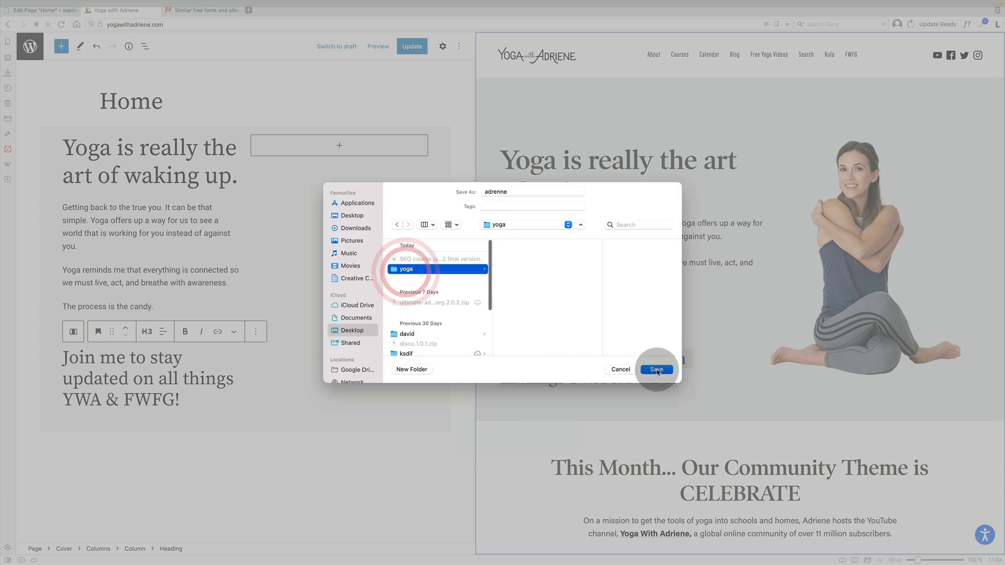
{"action": "left_click", "coordinate": [655, 370]}
- Add an Image block to the empty second column and upload the saved hero image from the yoga folder
{"action": "left_click", "coordinate": [338, 147]}
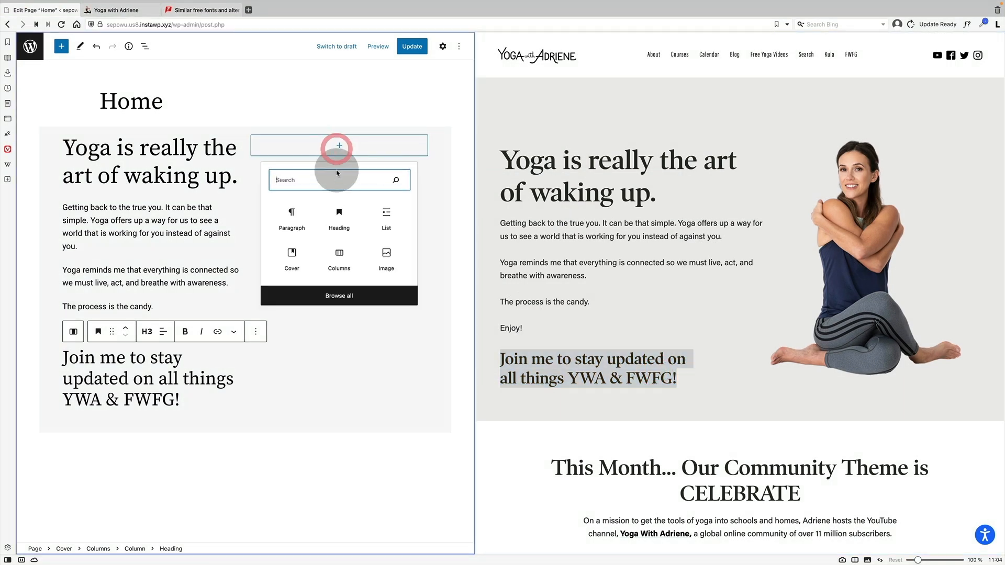
{"action": "type", "text": "image"}
{"action": "left_click", "coordinate": [291, 216]}
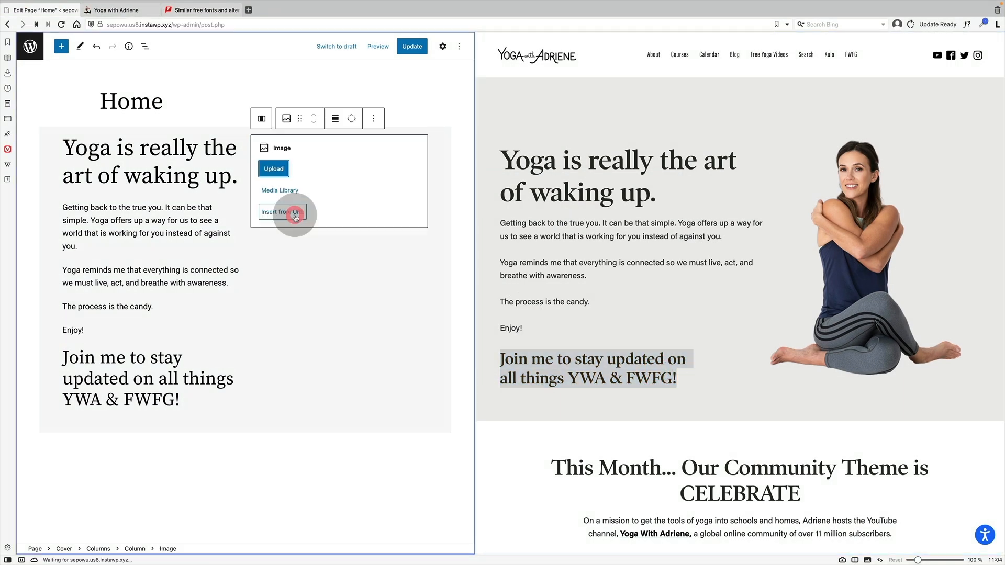
{"action": "left_click", "coordinate": [278, 171]}
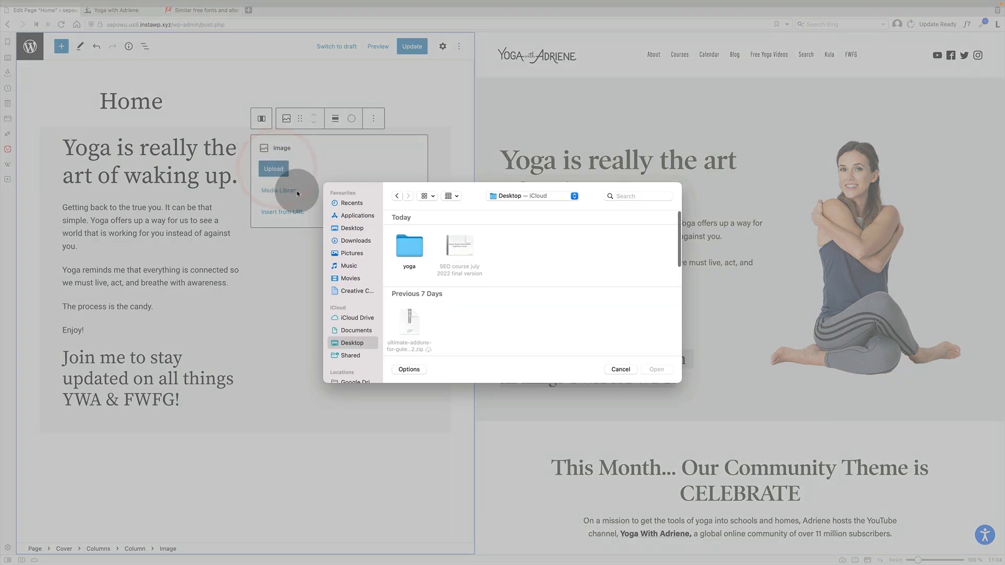
{"action": "double_click", "coordinate": [405, 238]}
{"action": "double_click", "coordinate": [413, 249]}
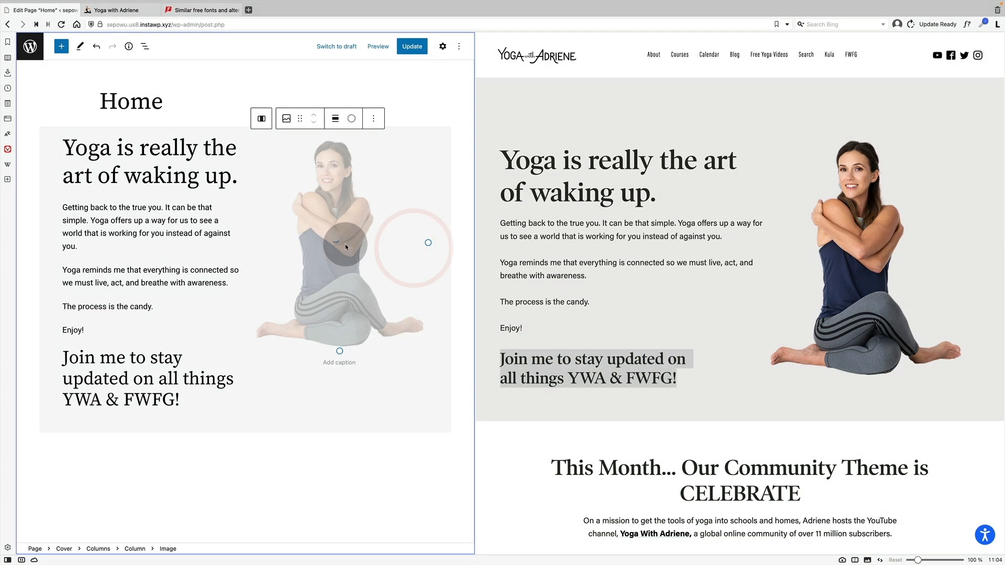
- Set the vertical alignment of the Columns block to middle
{"action": "left_click", "coordinate": [145, 47]}
{"action": "left_click", "coordinate": [88, 112]}
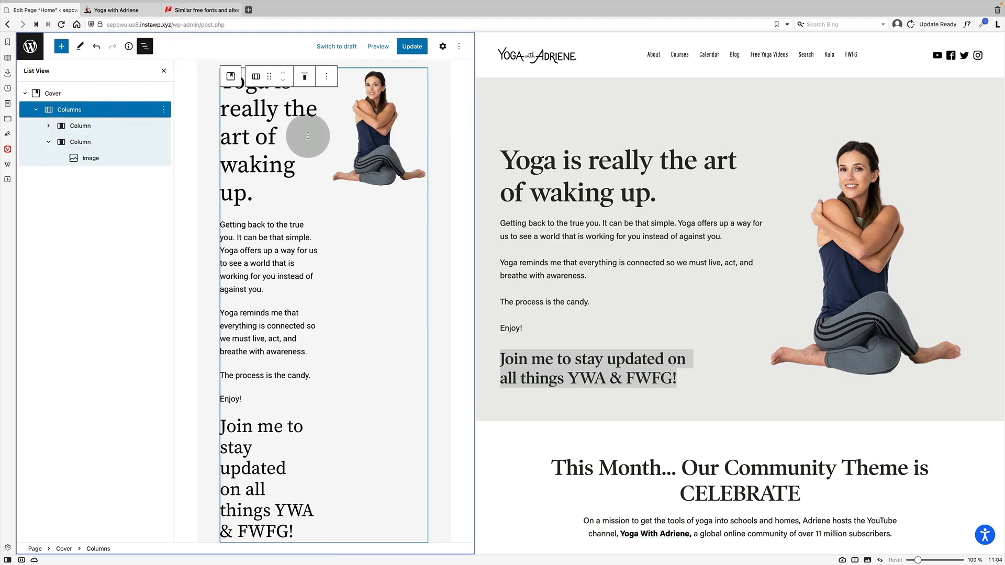
{"action": "left_click", "coordinate": [304, 76]}
{"action": "left_click", "coordinate": [336, 124]}
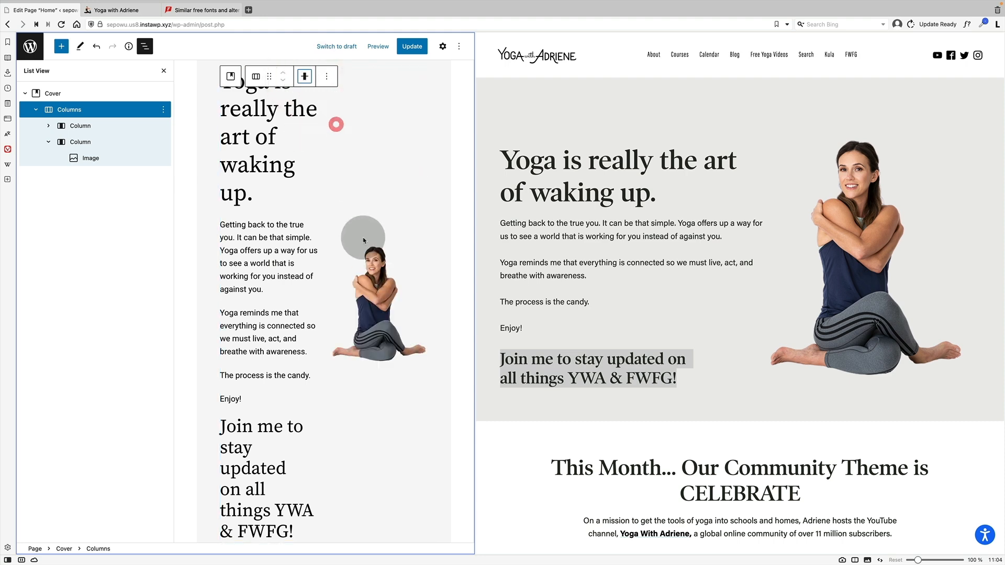
{"action": "left_click", "coordinate": [145, 46]}
{"action": "scroll", "coordinate": [318, 247], "scroll_direction": "up", "scroll_amount": 2}
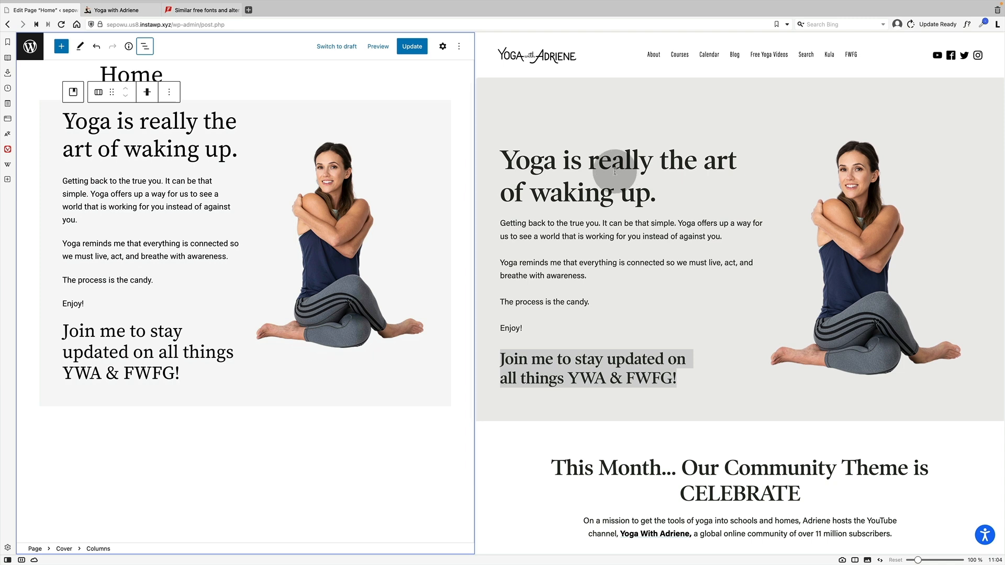
- Sample the background colour of the reference site's hero section with the browser's colour picker extension
{"action": "left_click", "coordinate": [983, 24]}
{"action": "left_click", "coordinate": [971, 45]}
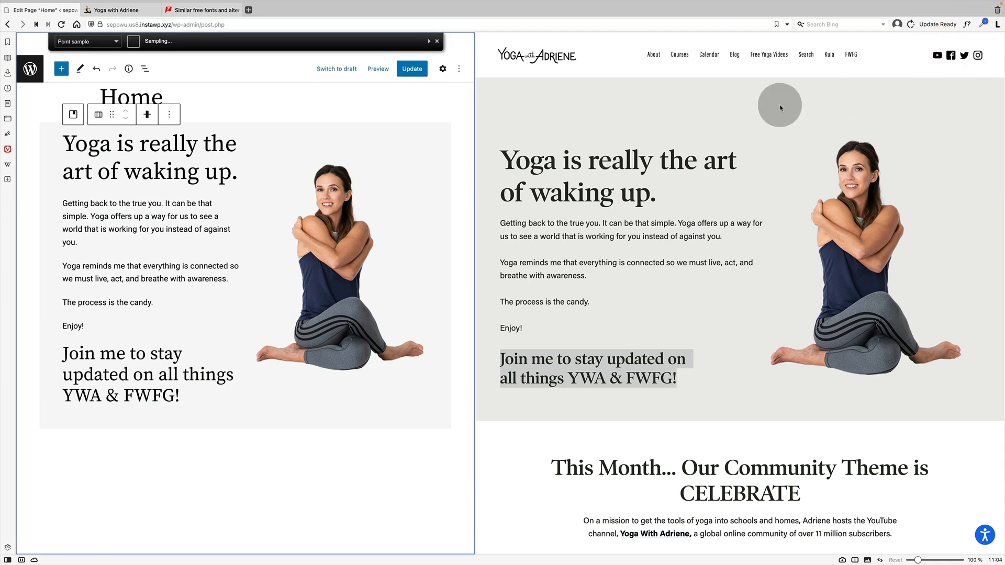
{"action": "left_click", "coordinate": [808, 125]}
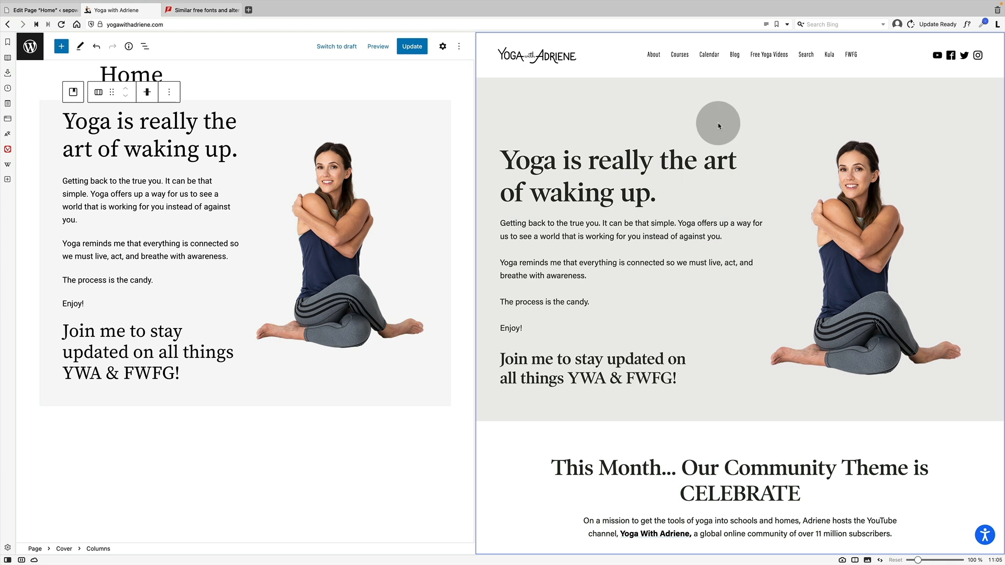
- Set the Cover block's overlay to the sampled solid colour, hex EDEBEC
{"action": "left_click", "coordinate": [333, 112]}
{"action": "left_click", "coordinate": [360, 104]}
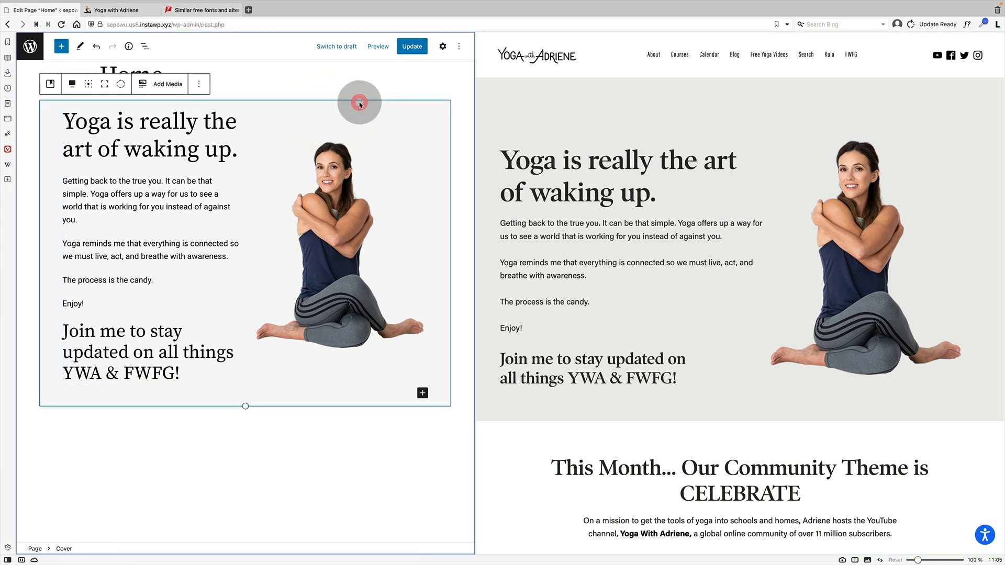
{"action": "left_click", "coordinate": [145, 46]}
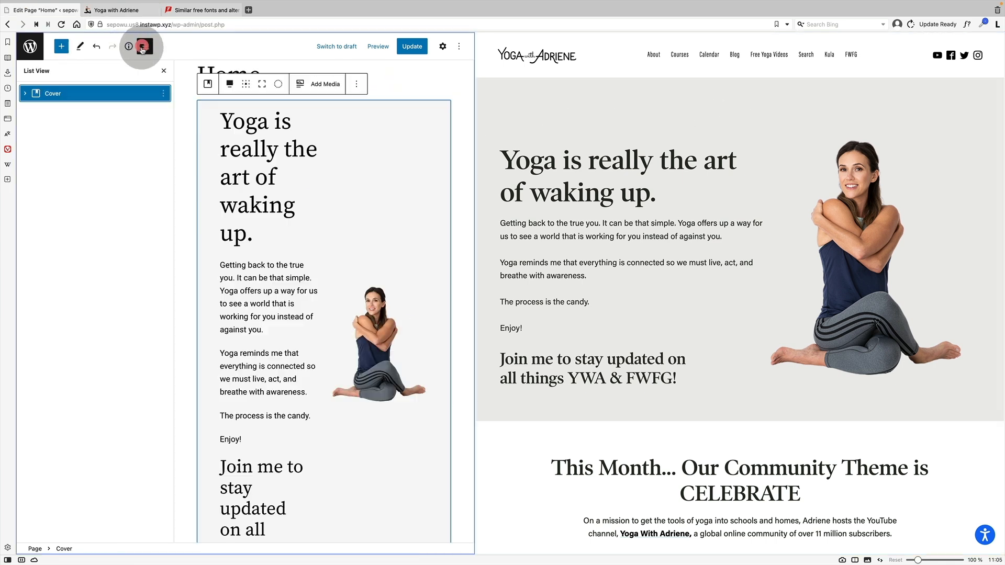
{"action": "left_click", "coordinate": [426, 50]}
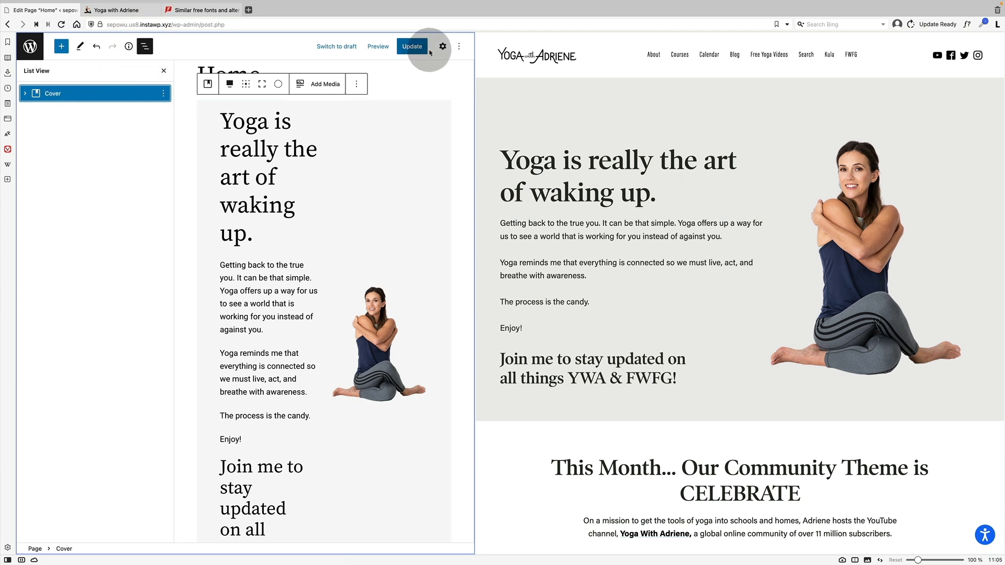
{"action": "left_click", "coordinate": [441, 46]}
{"action": "left_click", "coordinate": [404, 160]}
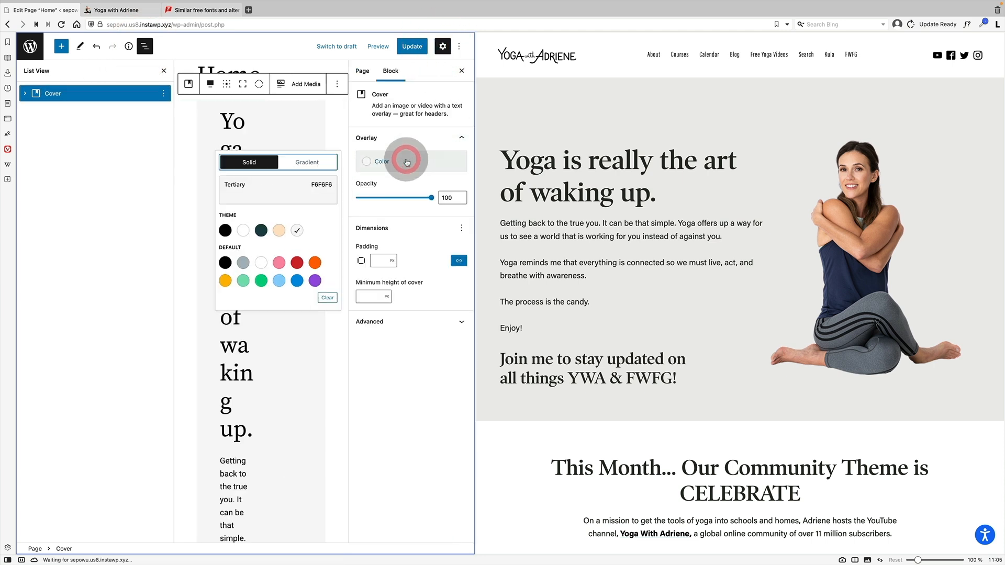
{"action": "left_click", "coordinate": [277, 196]}
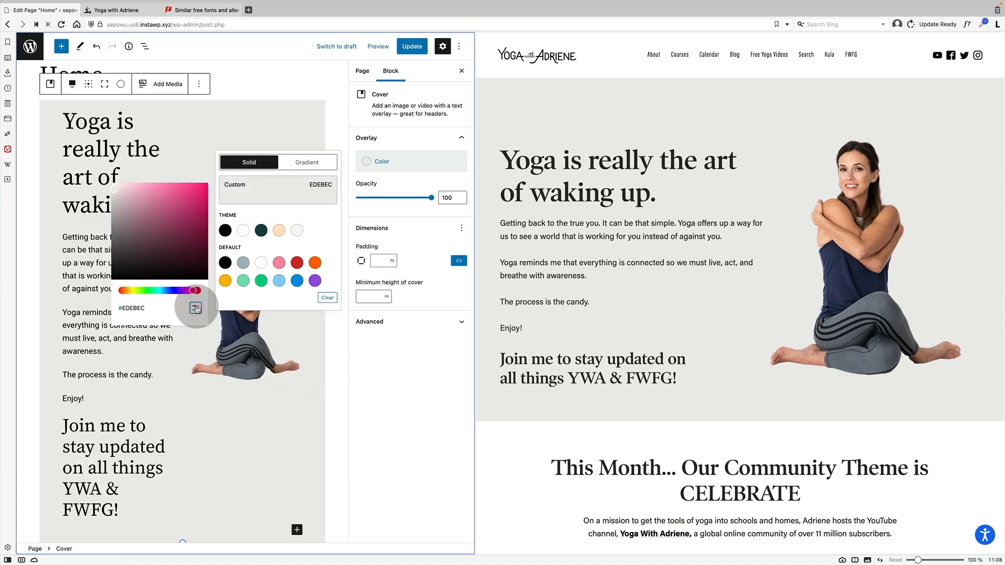
{"action": "double_click", "coordinate": [132, 330]}
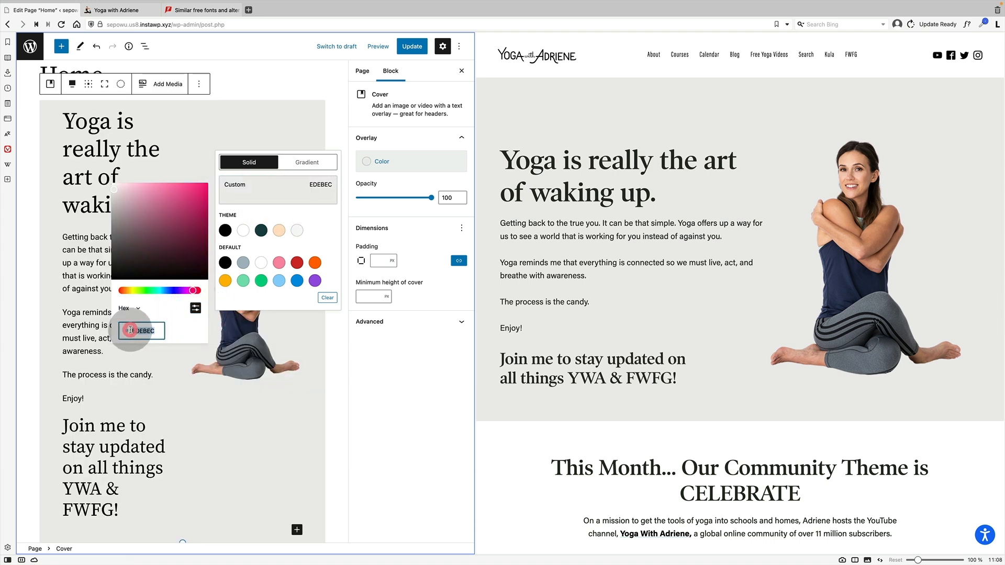
{"action": "left_click", "coordinate": [225, 110]}
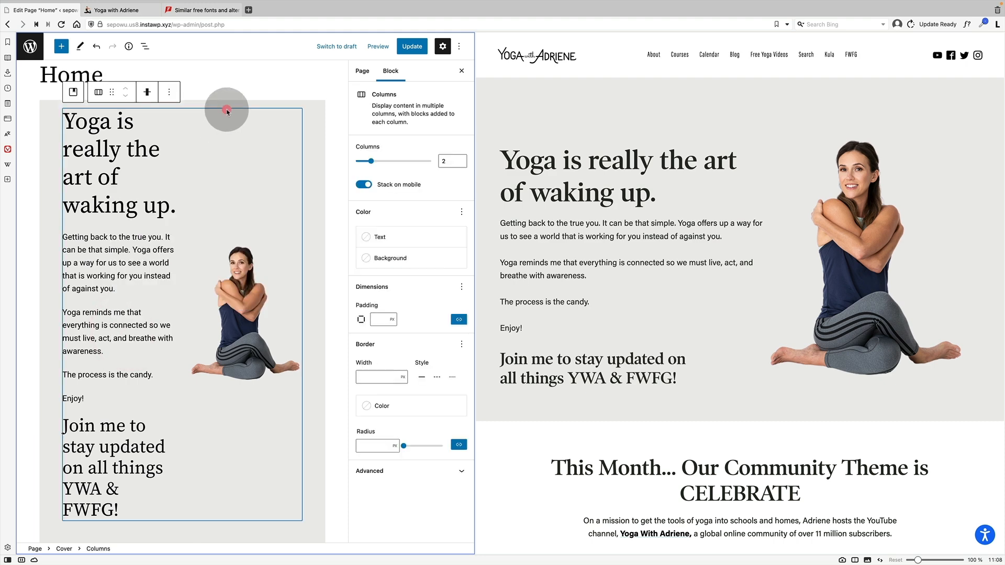
- Update the Home page and view its published version down to the footer
{"action": "left_click", "coordinate": [274, 100]}
{"action": "left_click", "coordinate": [412, 46]}
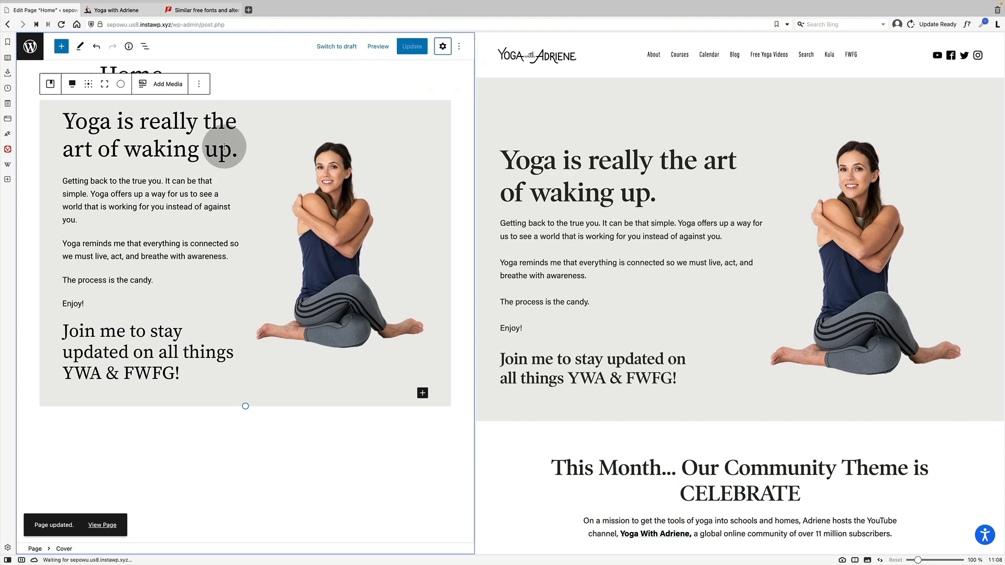
{"action": "left_click", "coordinate": [104, 524]}
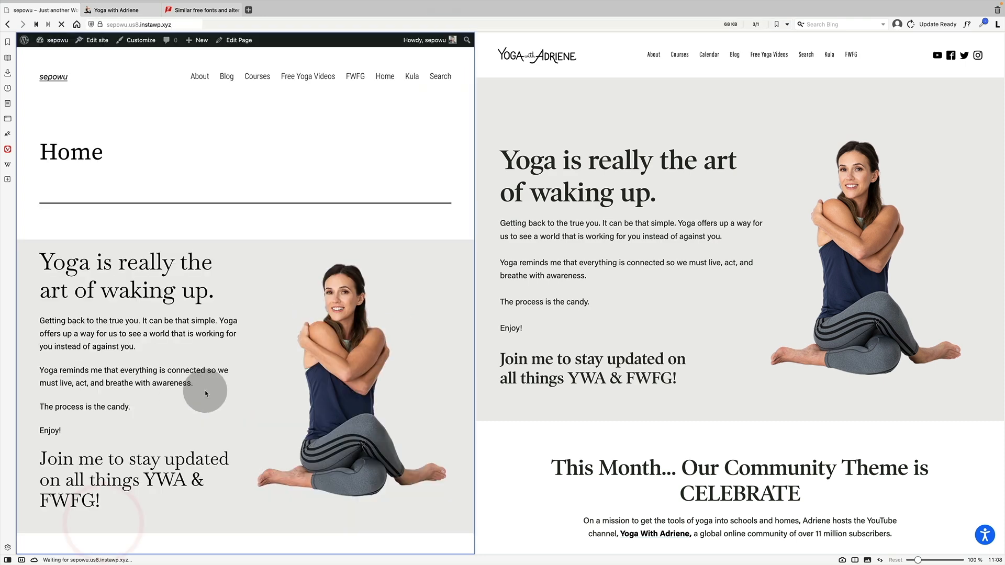
{"action": "scroll", "coordinate": [205, 395], "scroll_direction": "down", "scroll_amount": 3}
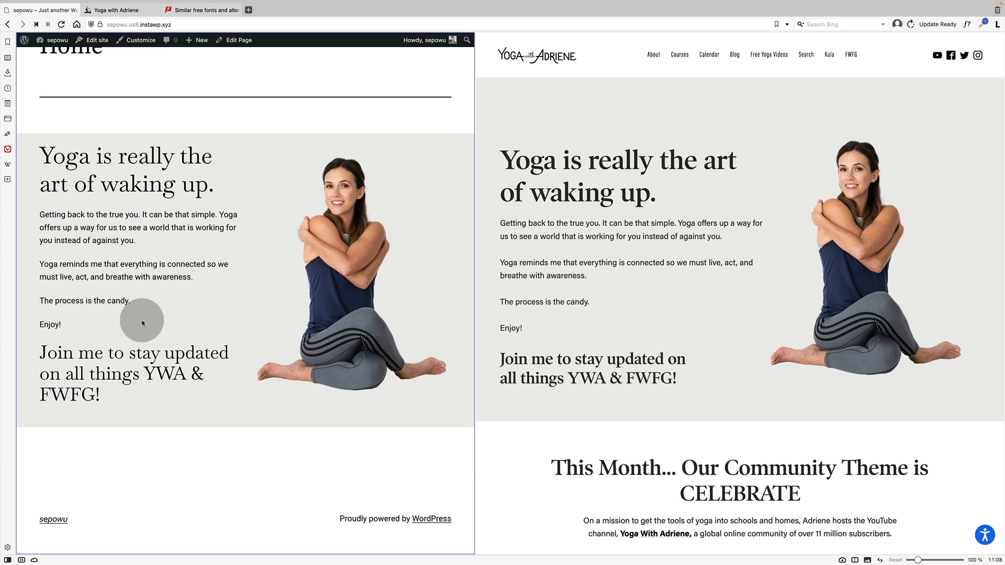
- Compare the published page's hero heading and Home title with the reference site's home and About pages
{"action": "left_click_drag", "start_coordinate": [40, 154], "coordinate": [221, 185]}
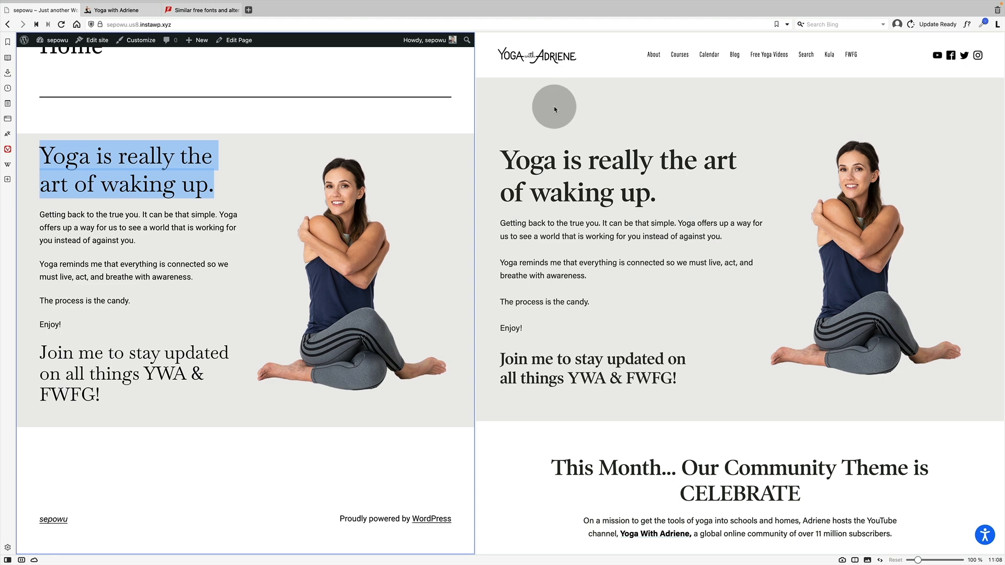
{"action": "scroll", "coordinate": [329, 206], "scroll_direction": "up", "scroll_amount": 3}
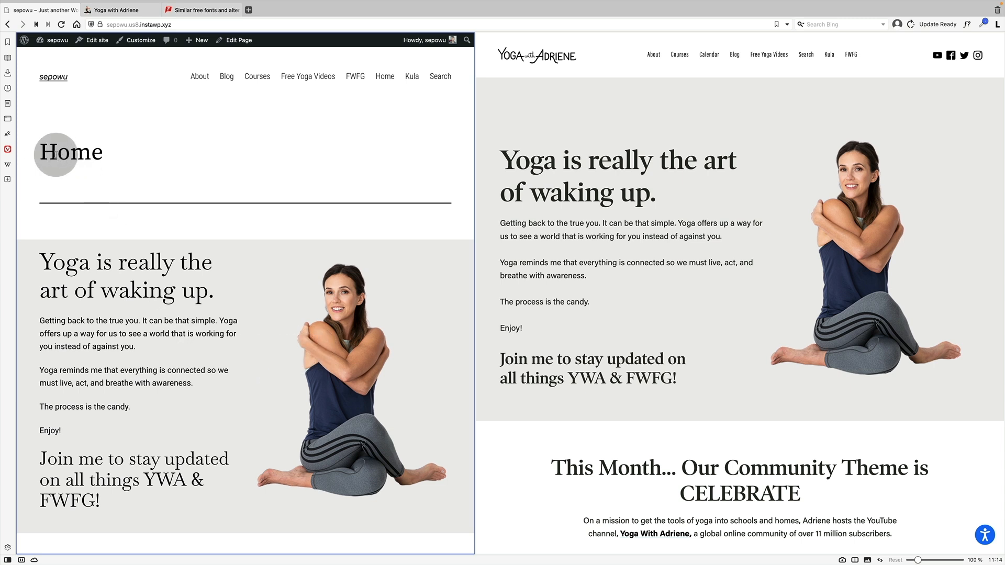
{"action": "left_click_drag", "start_coordinate": [46, 155], "coordinate": [191, 157]}
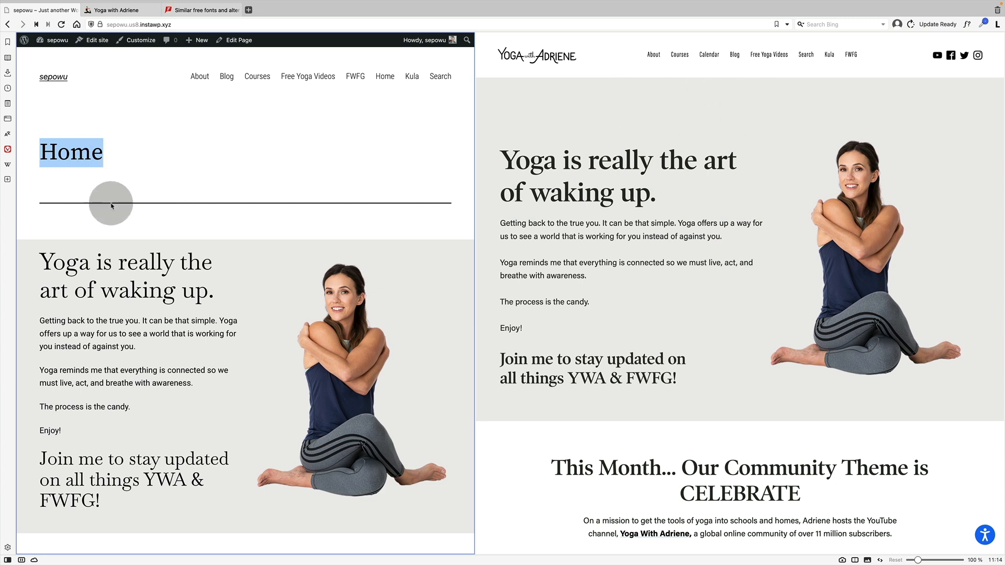
{"action": "left_click", "coordinate": [654, 55]}
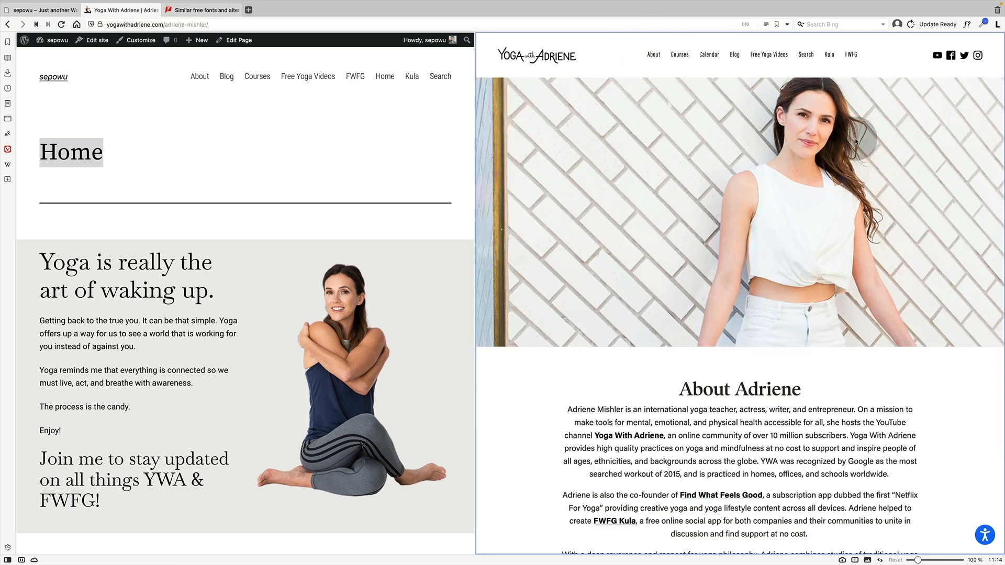
{"action": "left_click", "coordinate": [546, 62]}
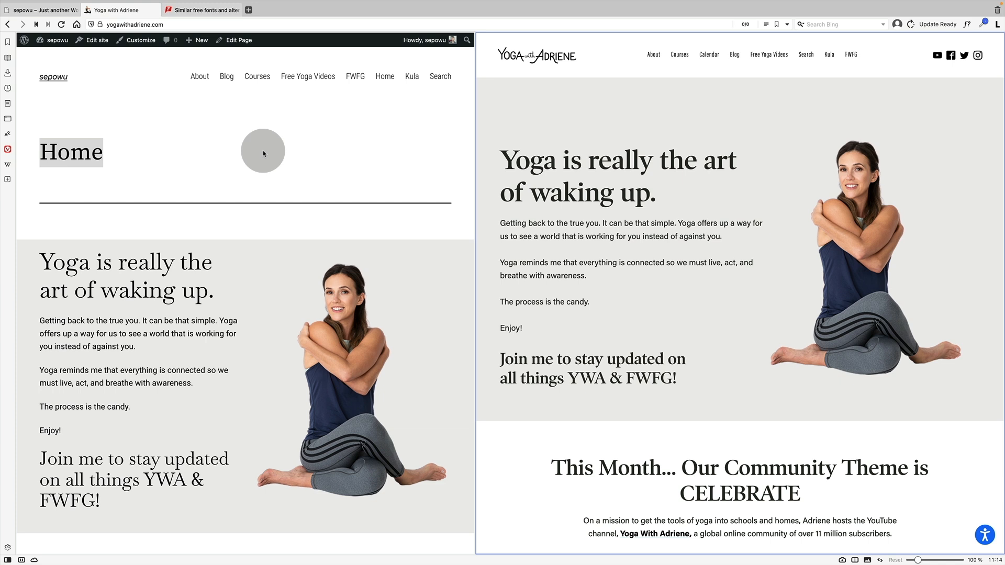
- Open the Site Editor and examine the theme's list of templates
{"action": "left_click", "coordinate": [263, 154]}
{"action": "left_click", "coordinate": [96, 42]}
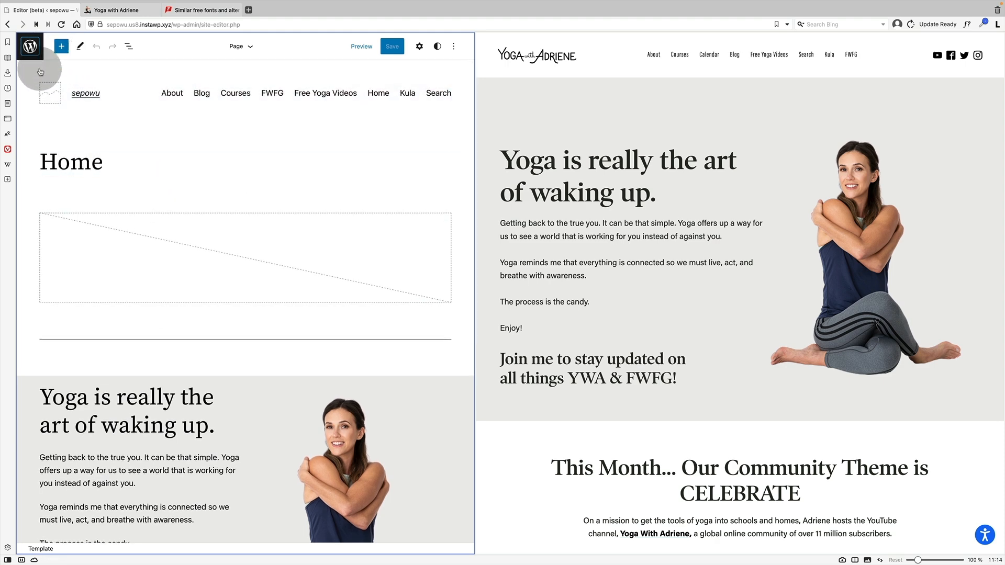
{"action": "left_click", "coordinate": [30, 46]}
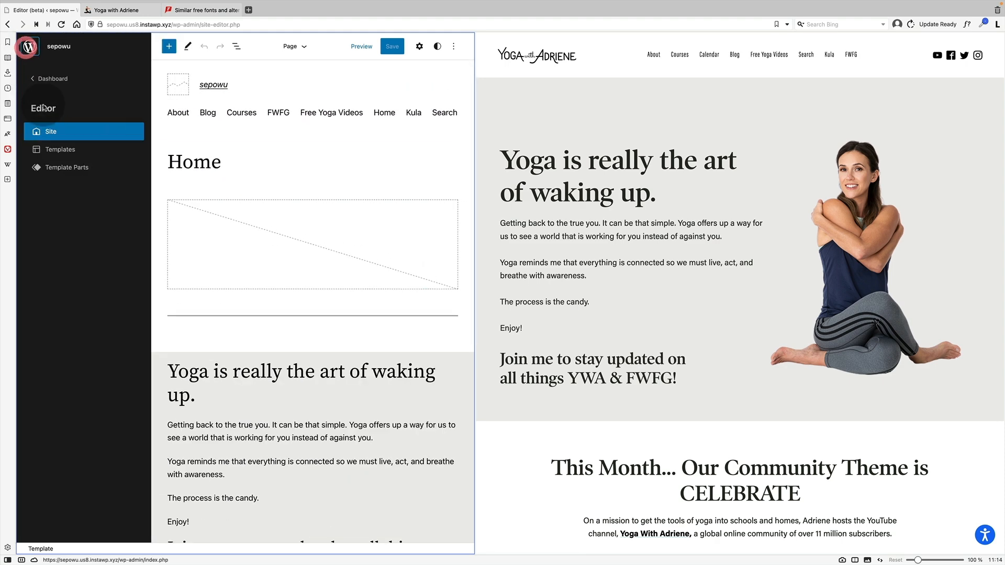
{"action": "left_click", "coordinate": [54, 151]}
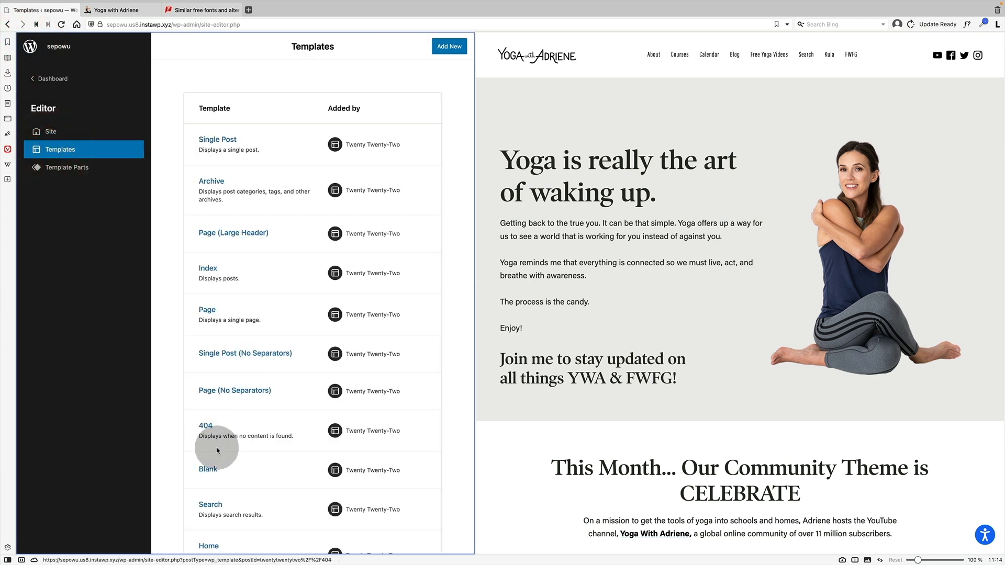
{"action": "scroll", "coordinate": [219, 445], "scroll_direction": "down", "scroll_amount": 2}
{"action": "scroll", "coordinate": [220, 451], "scroll_direction": "up", "scroll_amount": 2}
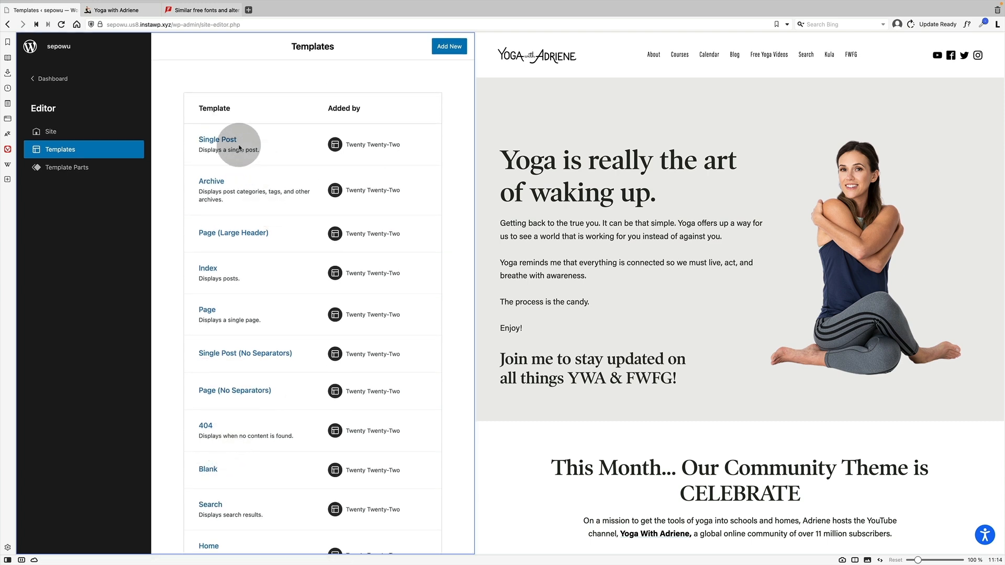
- Widen the WordPress pane slightly and open the Header template part for editing
{"action": "left_click_drag", "start_coordinate": [474, 276], "coordinate": [499, 274]}
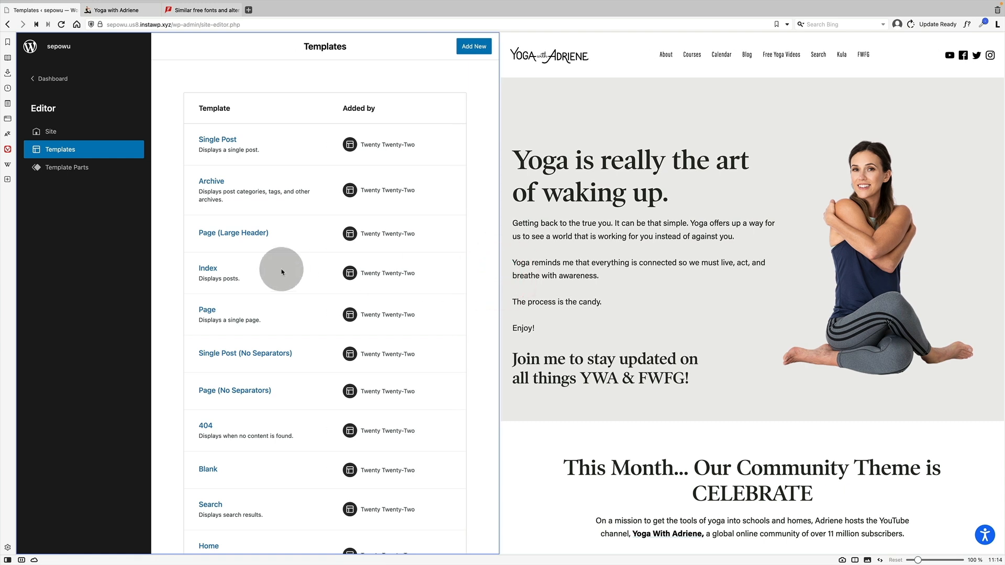
{"action": "left_click", "coordinate": [76, 168]}
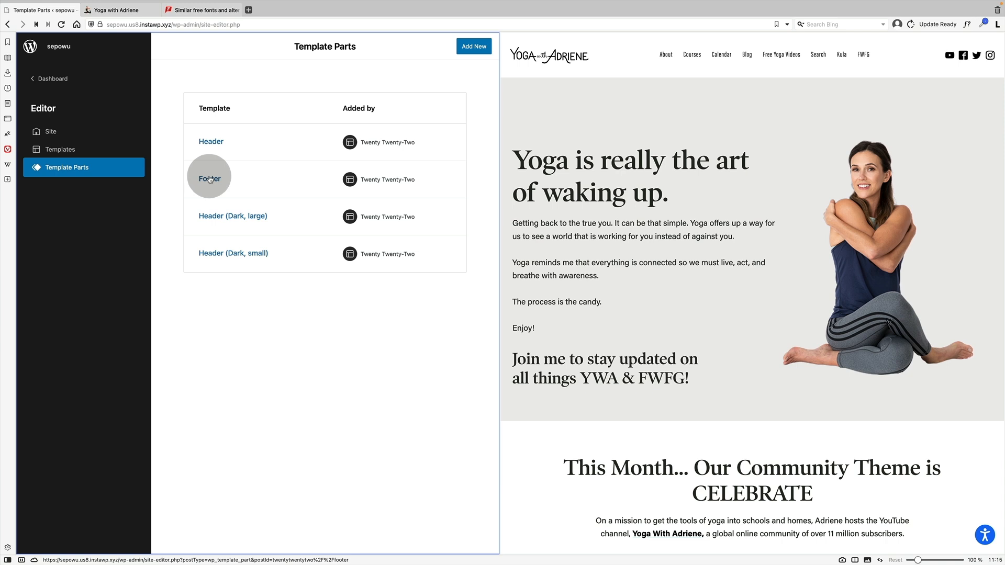
{"action": "left_click", "coordinate": [210, 140]}
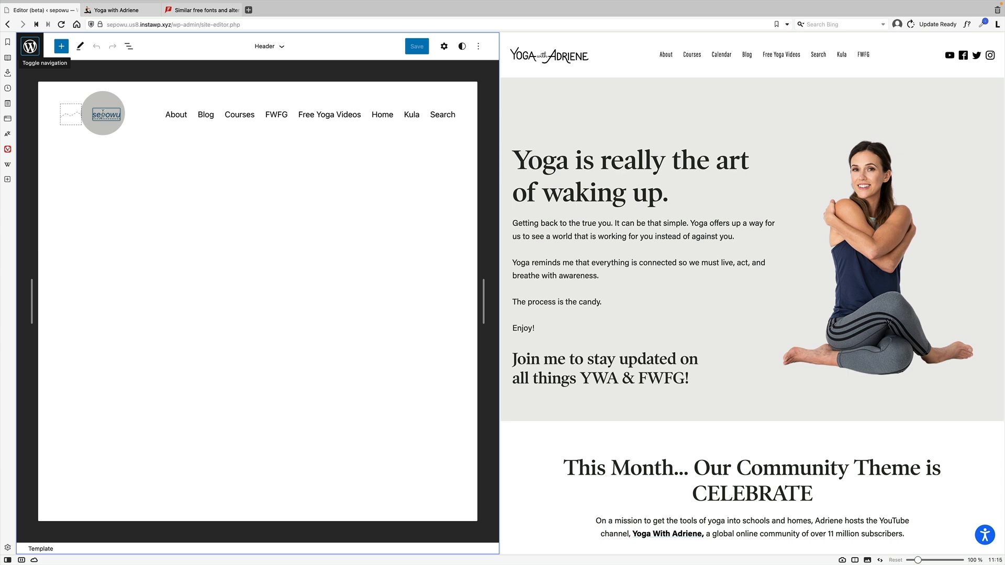
- Open the site's Page template for editing and show its block structure in List View
{"action": "left_click", "coordinate": [30, 46]}
{"action": "left_click", "coordinate": [71, 151]}
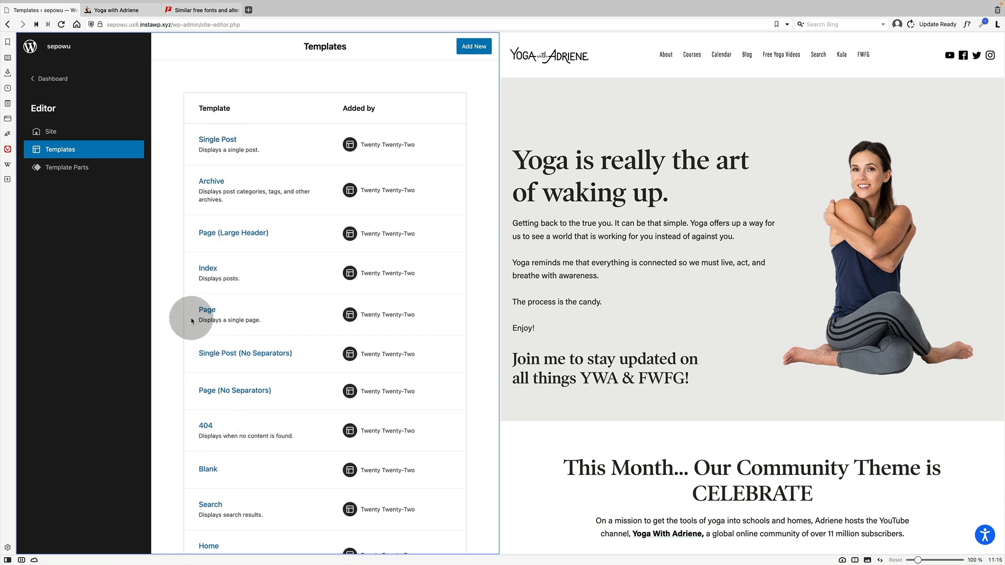
{"action": "left_click", "coordinate": [51, 132]}
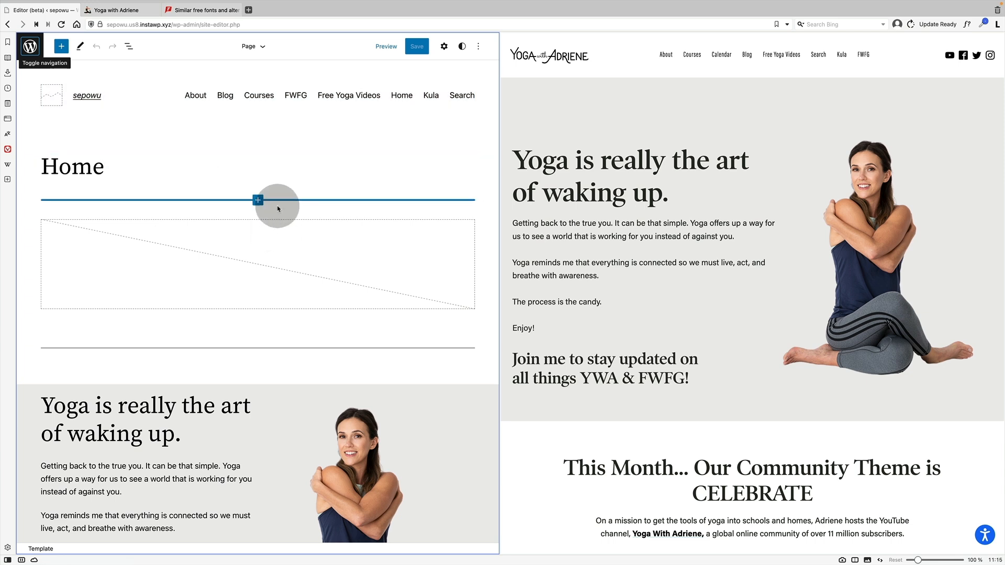
{"action": "left_click", "coordinate": [155, 265]}
{"action": "left_click", "coordinate": [164, 203]}
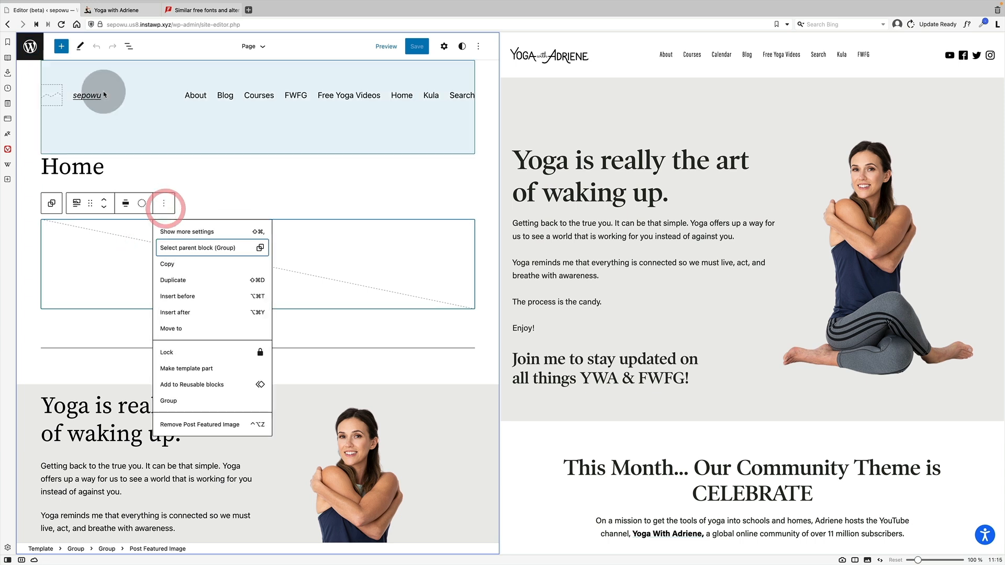
{"action": "left_click", "coordinate": [127, 47]}
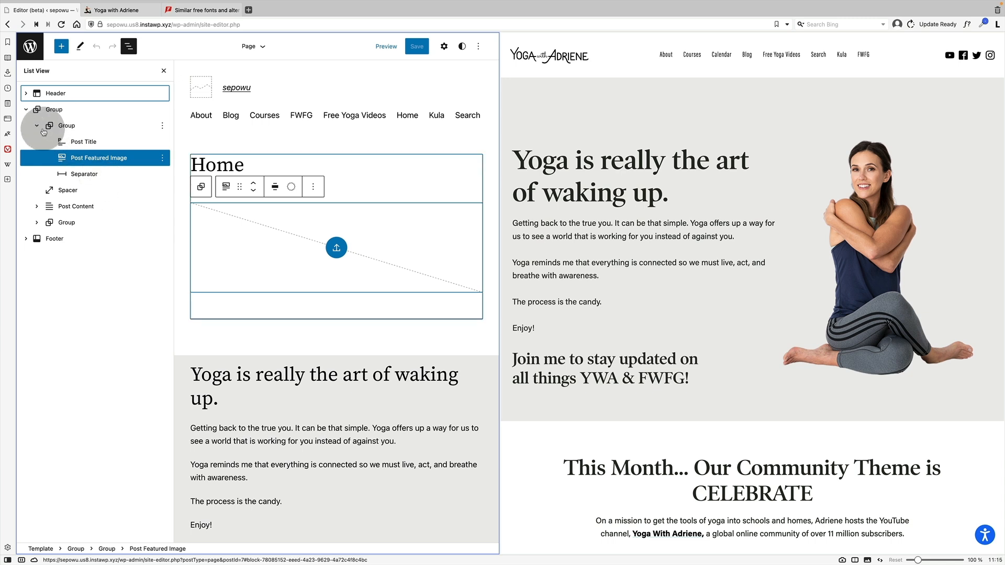
- Examine the template's nested groups, Post Title, Post Featured Image, Separator and Spacer blocks against the page layout
{"action": "left_click", "coordinate": [26, 110]}
{"action": "left_click", "coordinate": [26, 110]}
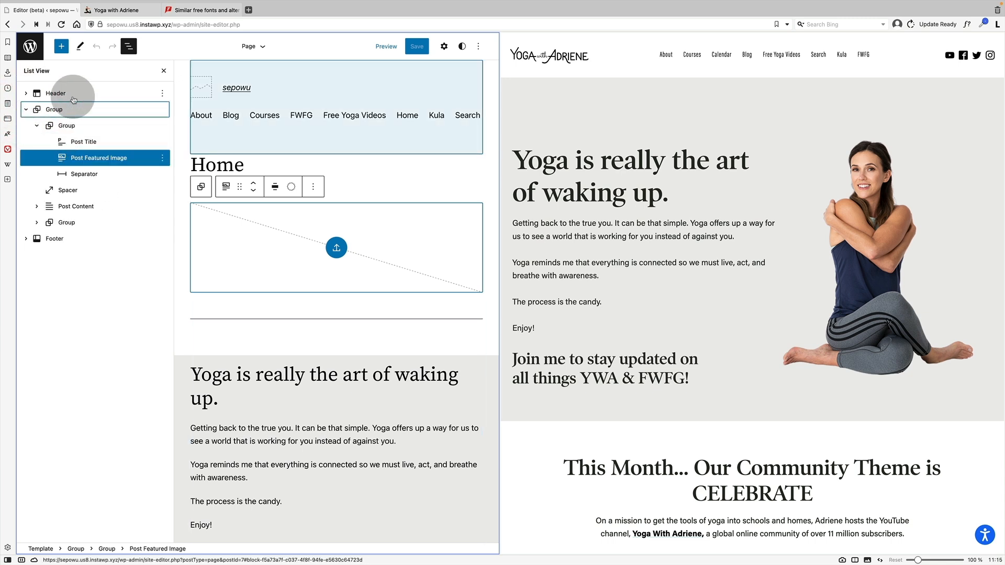
{"action": "left_click", "coordinate": [26, 110]}
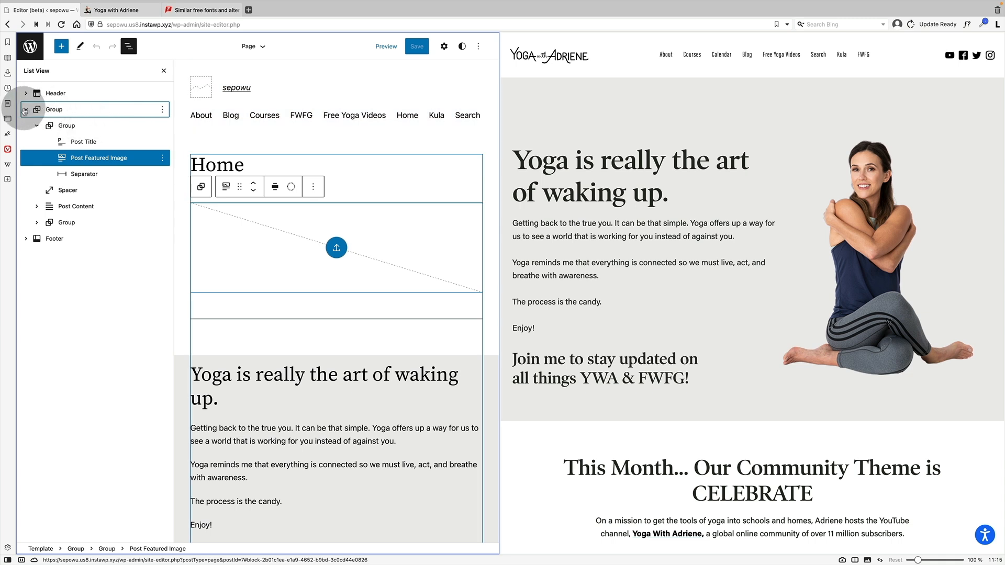
{"action": "left_click", "coordinate": [25, 110]}
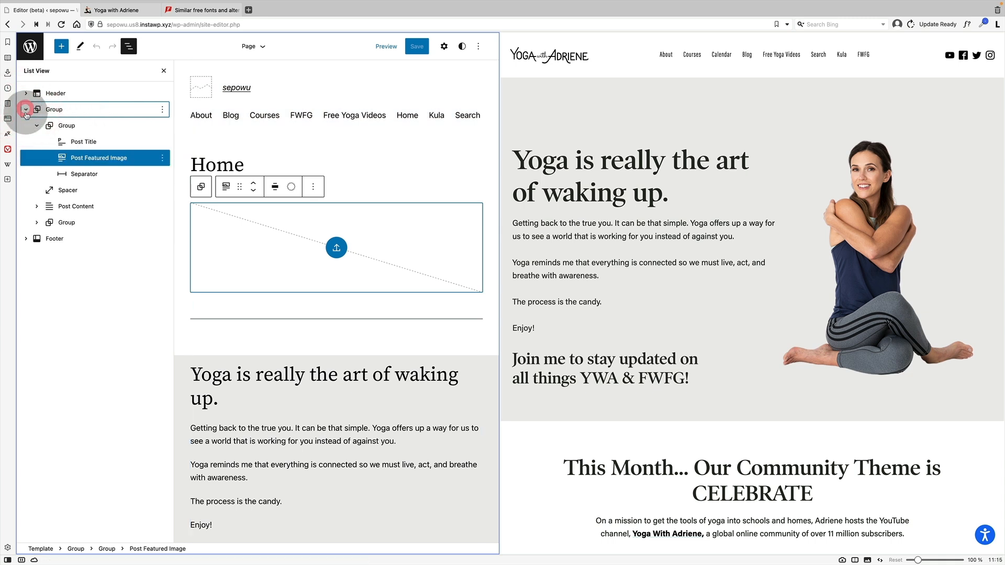
{"action": "left_click", "coordinate": [76, 143]}
{"action": "left_click", "coordinate": [79, 158]}
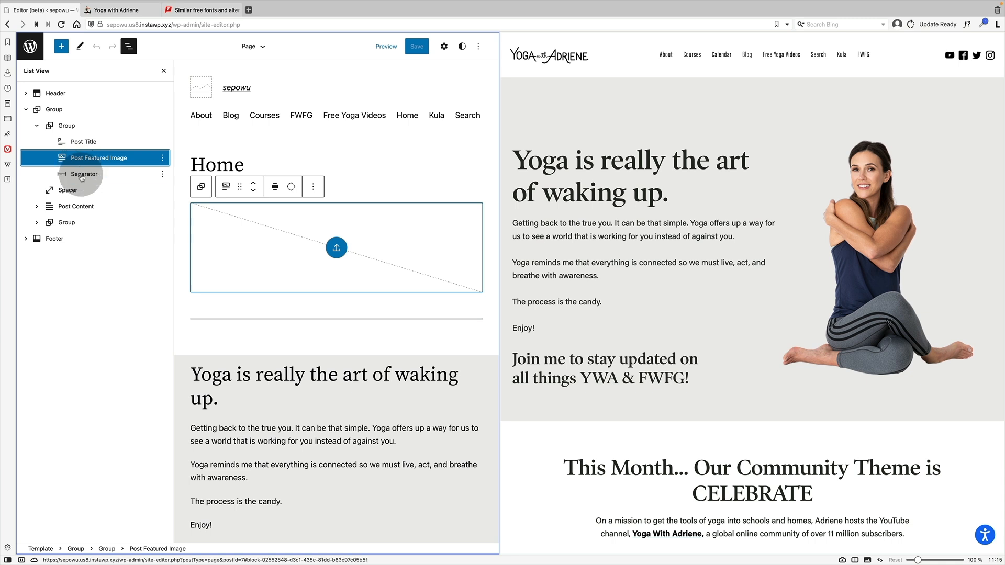
{"action": "left_click", "coordinate": [273, 318]}
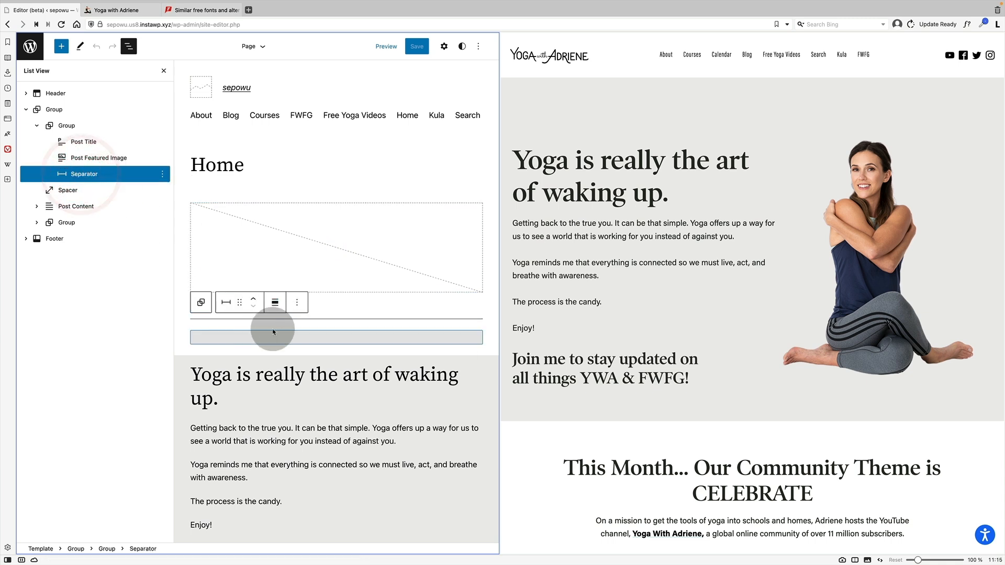
{"action": "left_click", "coordinate": [59, 194]}
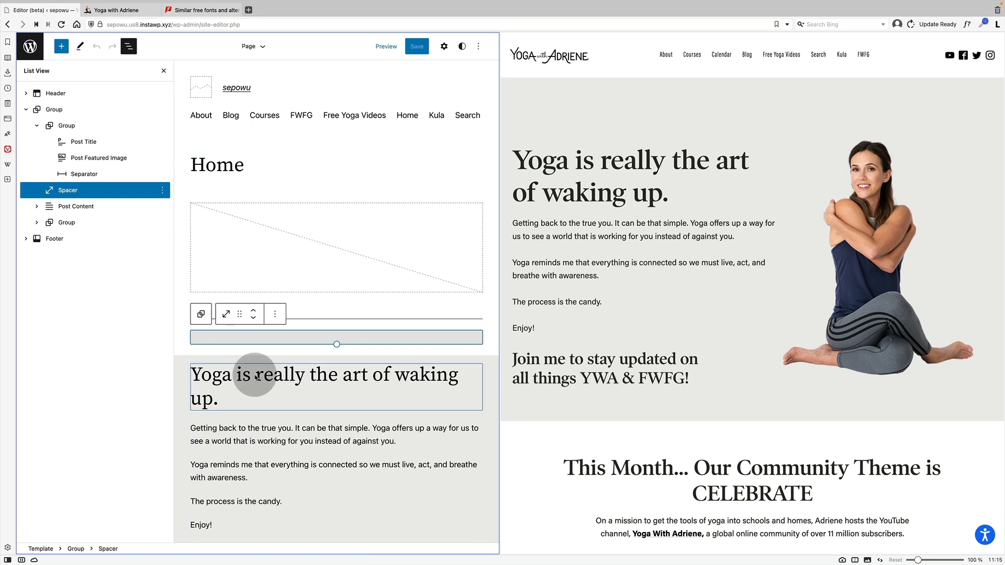
{"action": "scroll", "coordinate": [246, 325], "scroll_direction": "down", "scroll_amount": 3}
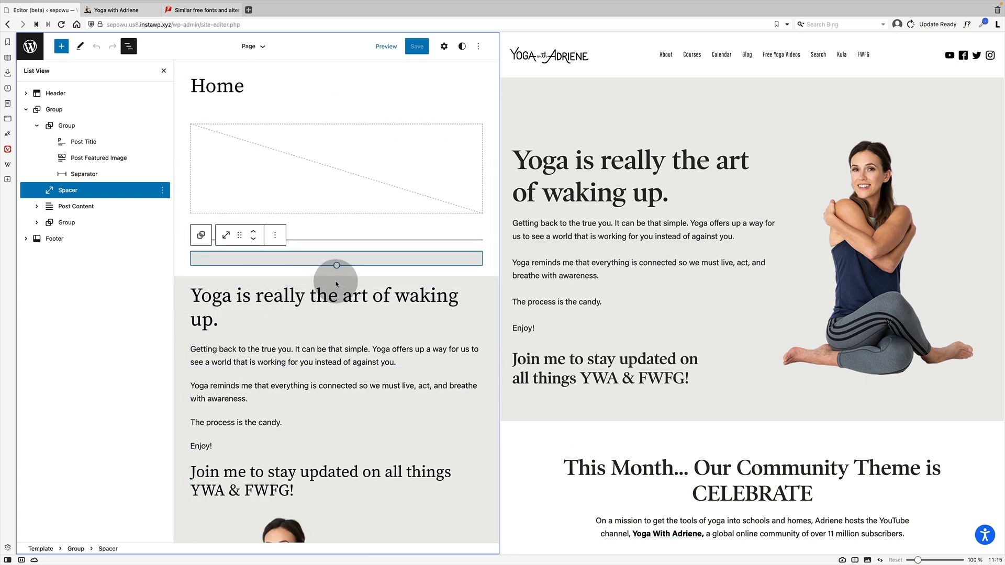
{"action": "scroll", "coordinate": [249, 209], "scroll_direction": "up", "scroll_amount": 3}
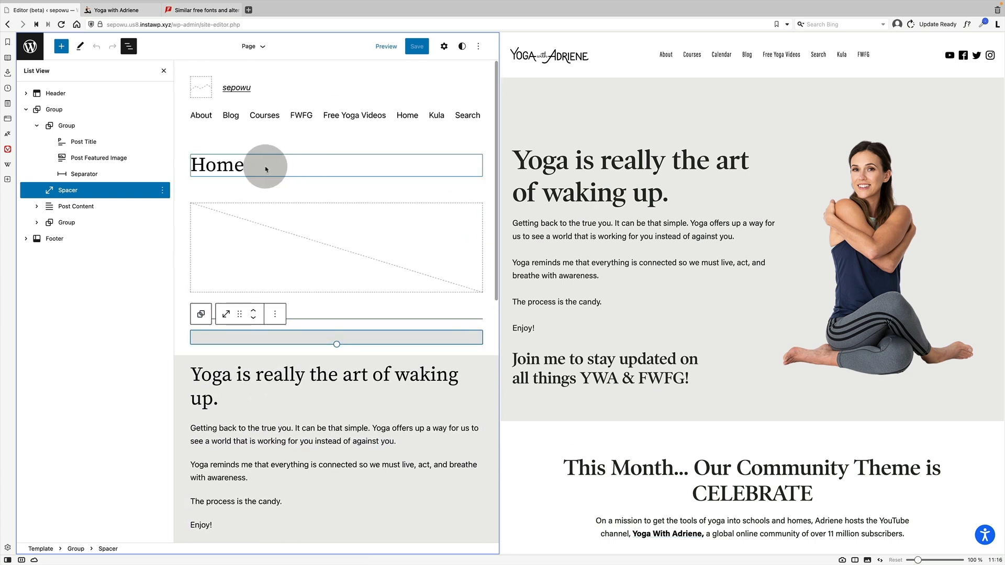
- Remove the Post Title, Post Featured Image and Separator blocks from the template's inner group
{"action": "left_click", "coordinate": [85, 141]}
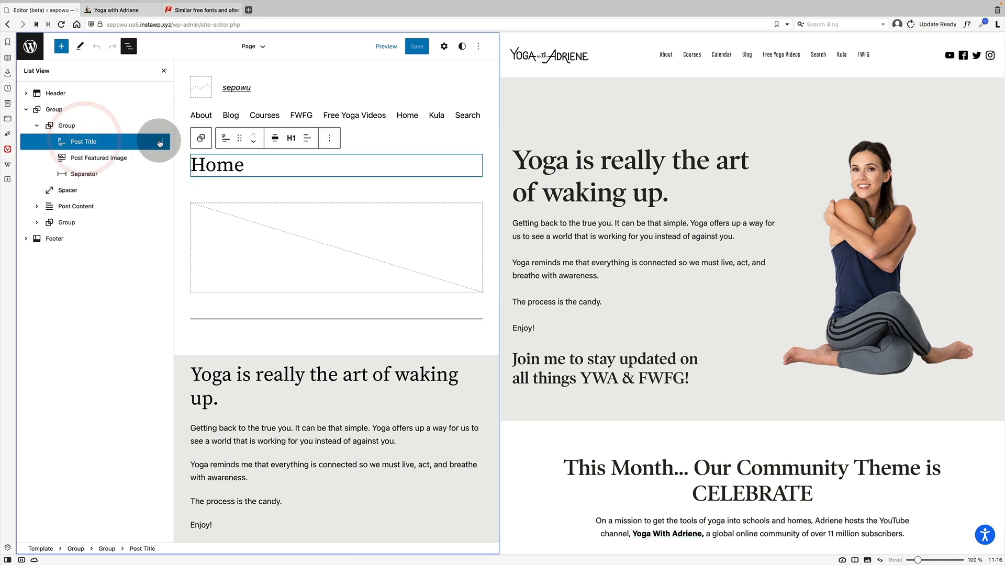
{"action": "left_click", "coordinate": [162, 141]}
{"action": "left_click", "coordinate": [183, 358]}
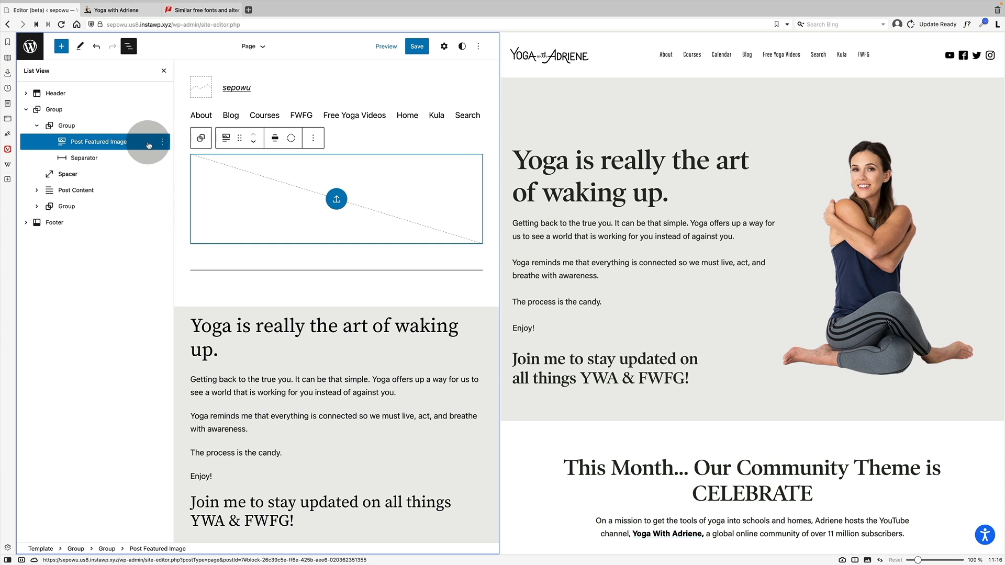
{"action": "left_click", "coordinate": [163, 141]}
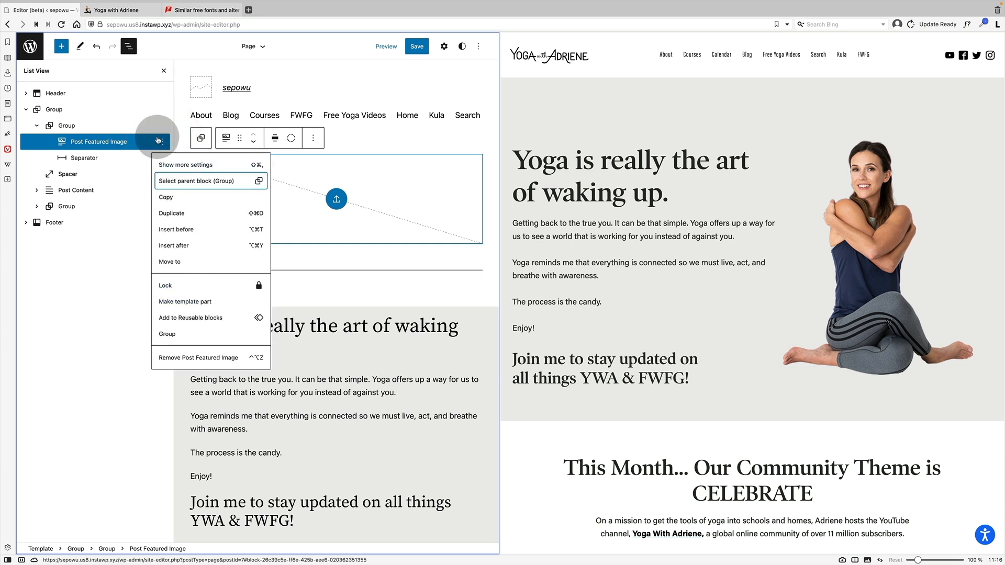
{"action": "left_click", "coordinate": [180, 357]}
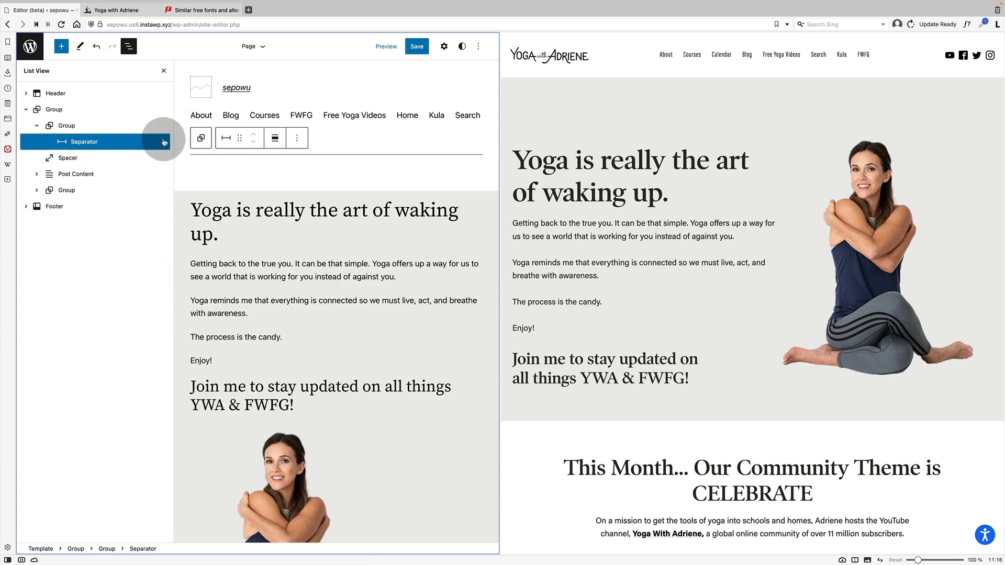
{"action": "left_click", "coordinate": [163, 142]}
{"action": "left_click", "coordinate": [181, 373]}
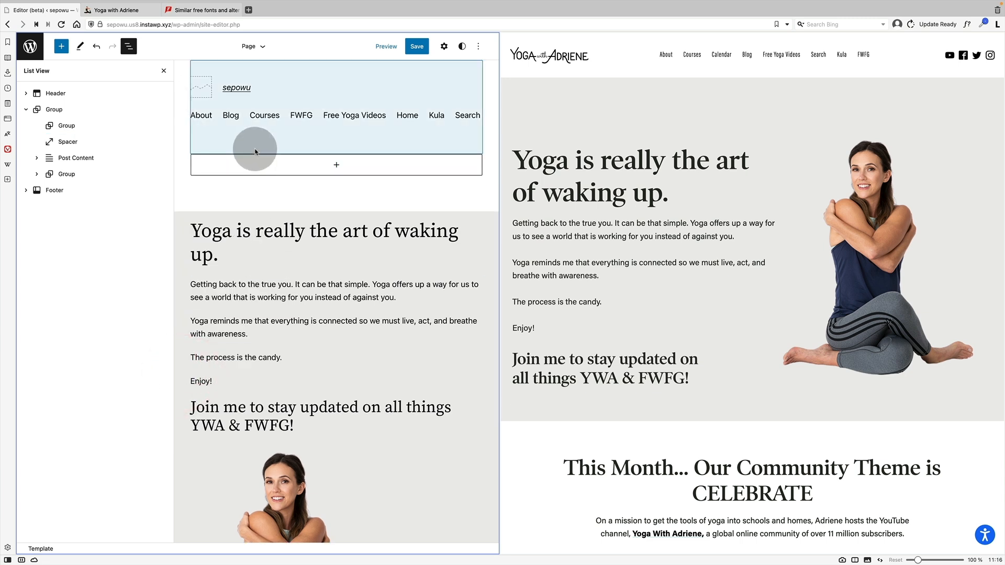
- Remove the Spacer block and move the Post Content block into the group that holds the comments
{"action": "left_click", "coordinate": [85, 142]}
{"action": "left_click", "coordinate": [162, 142]}
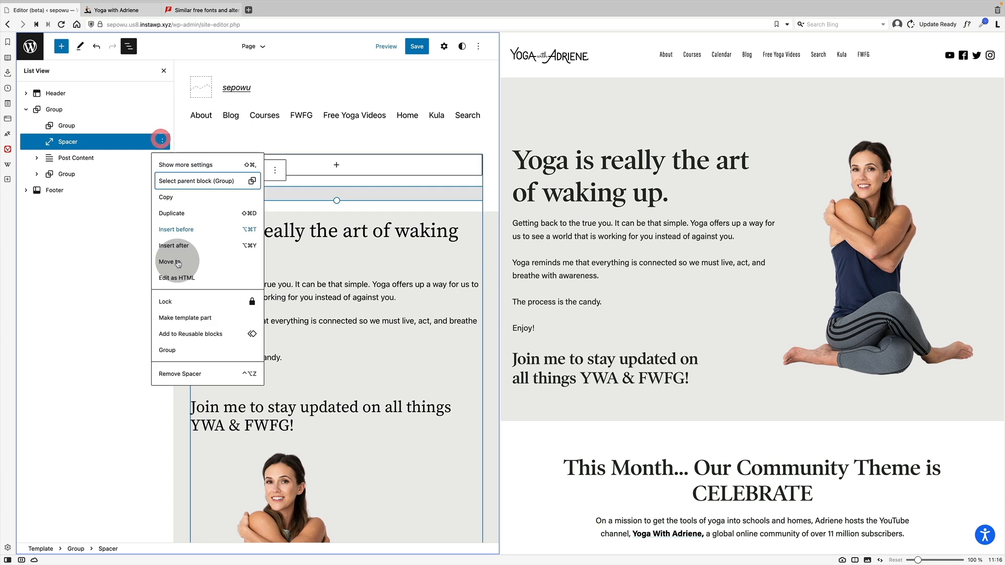
{"action": "left_click", "coordinate": [180, 373]}
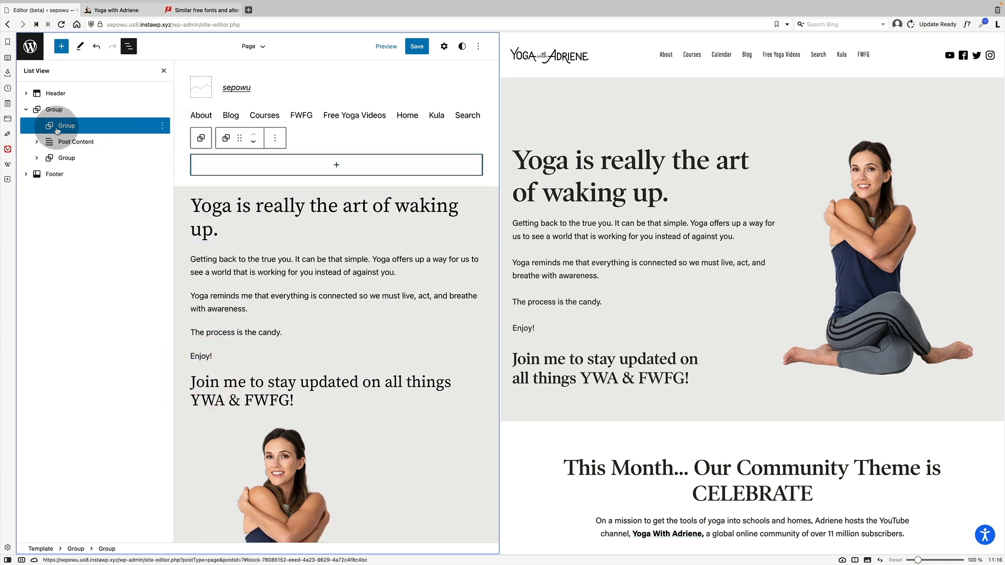
{"action": "left_click_drag", "start_coordinate": [65, 141], "coordinate": [37, 146]}
{"action": "left_click", "coordinate": [81, 158]}
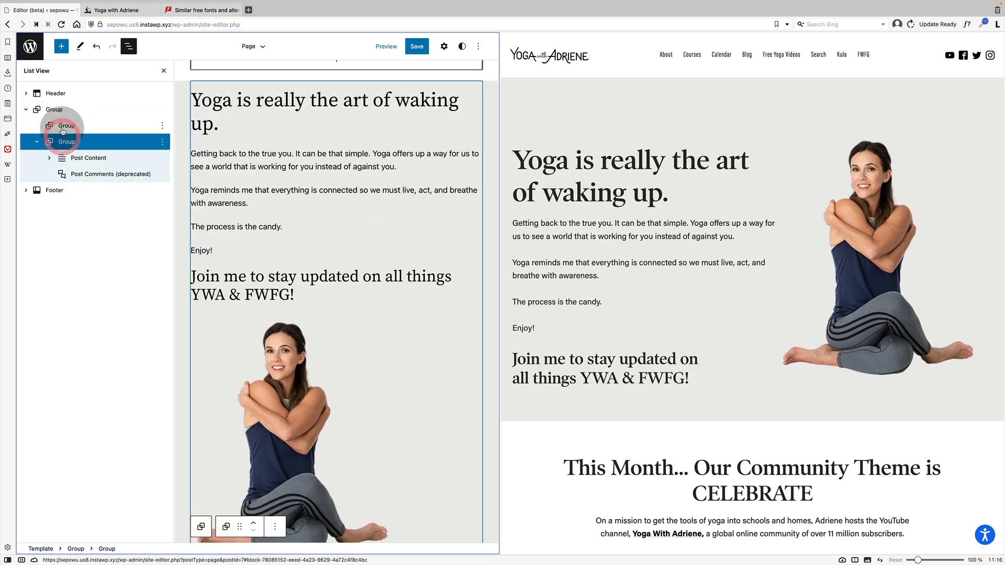
- Remove the entire outer Group between the Header and Footer of the Page template
{"action": "left_click", "coordinate": [58, 109]}
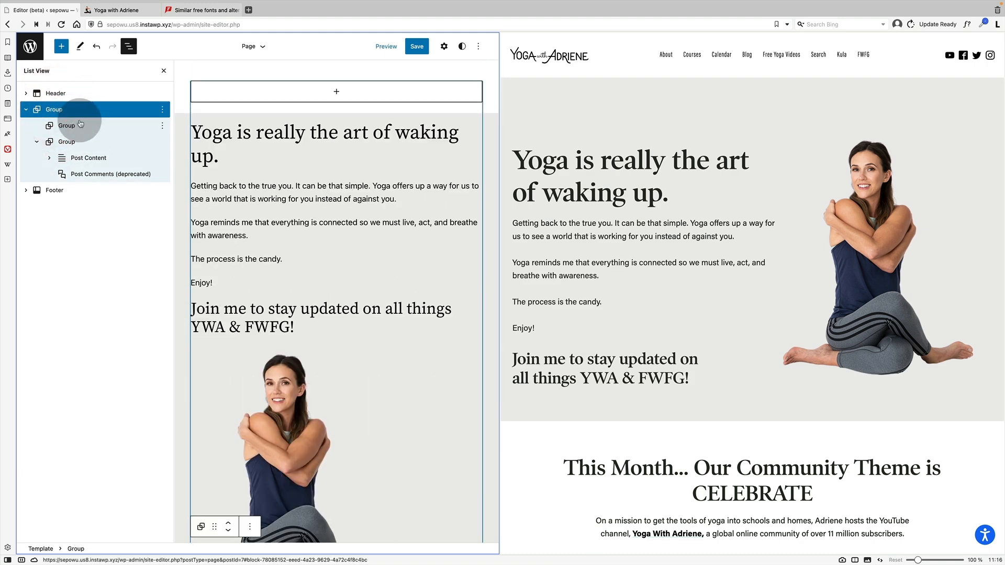
{"action": "left_click", "coordinate": [162, 109]}
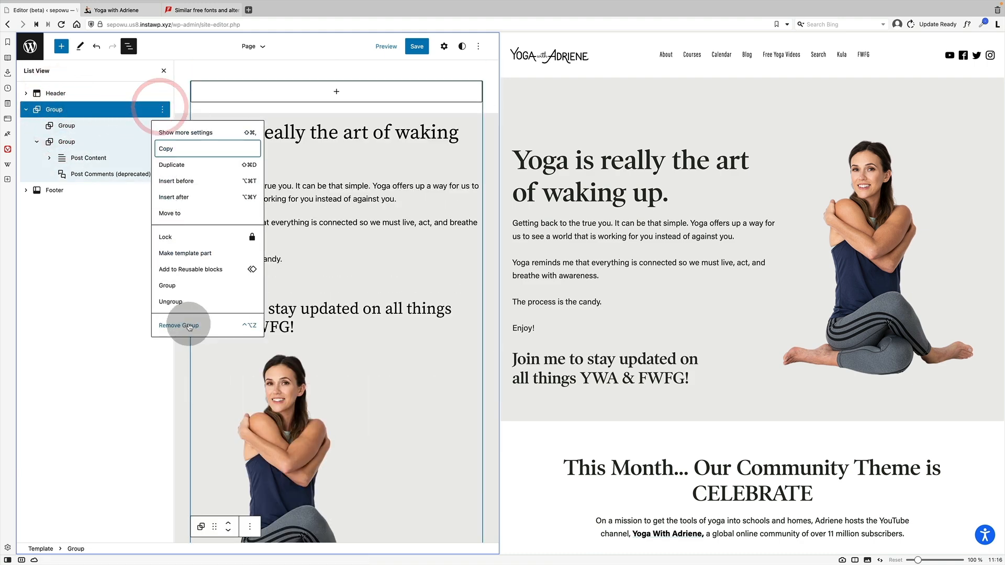
{"action": "left_click", "coordinate": [189, 326]}
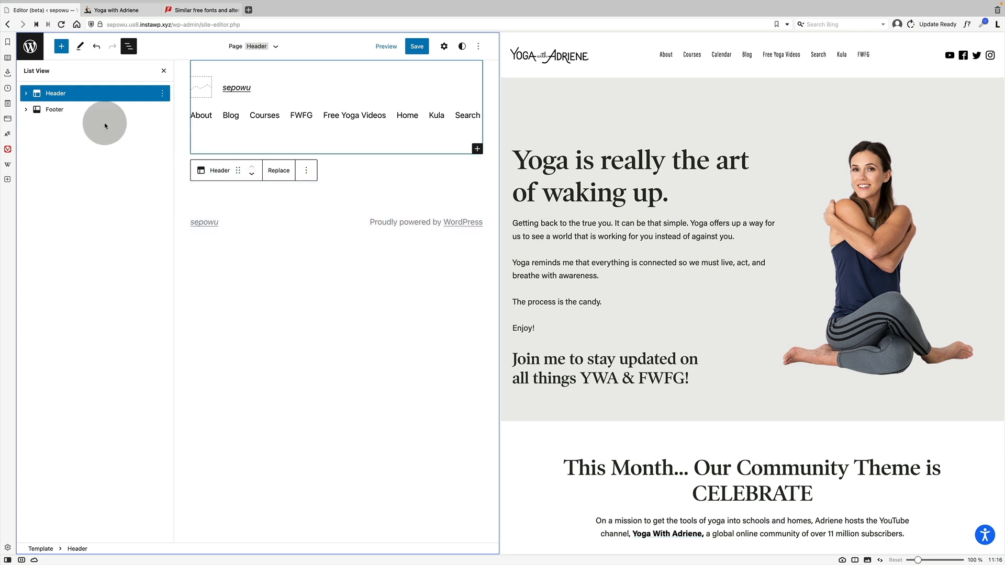
- Insert a Post Content block directly after the Header in the Page template
{"action": "left_click", "coordinate": [162, 93]}
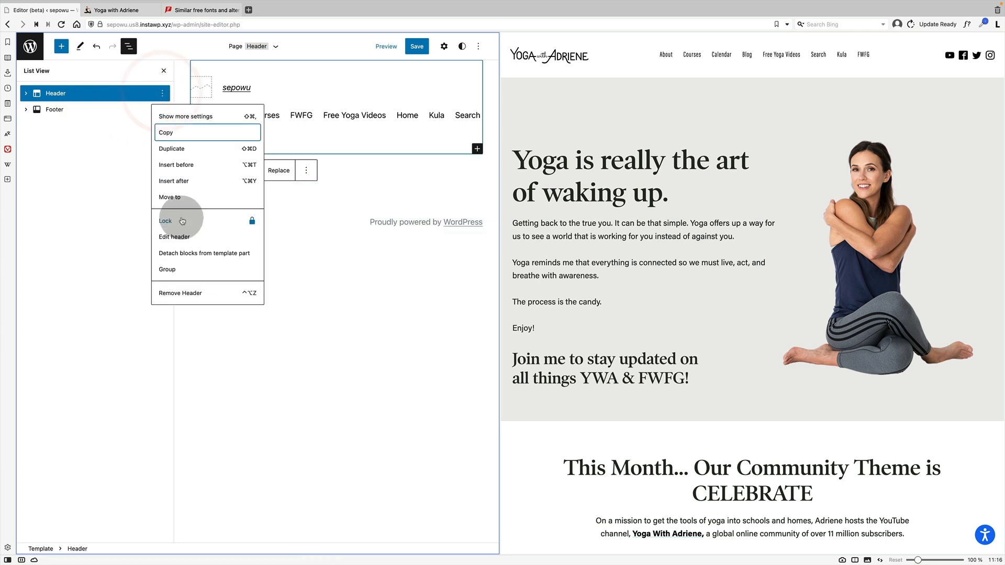
{"action": "left_click", "coordinate": [183, 181]}
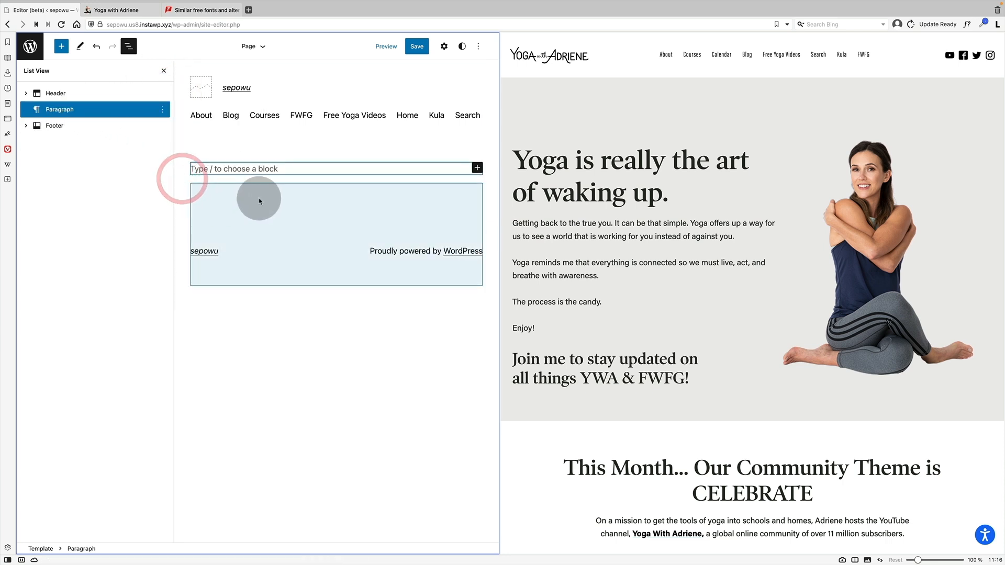
{"action": "left_click", "coordinate": [266, 168]}
{"action": "type", "text": "/"}
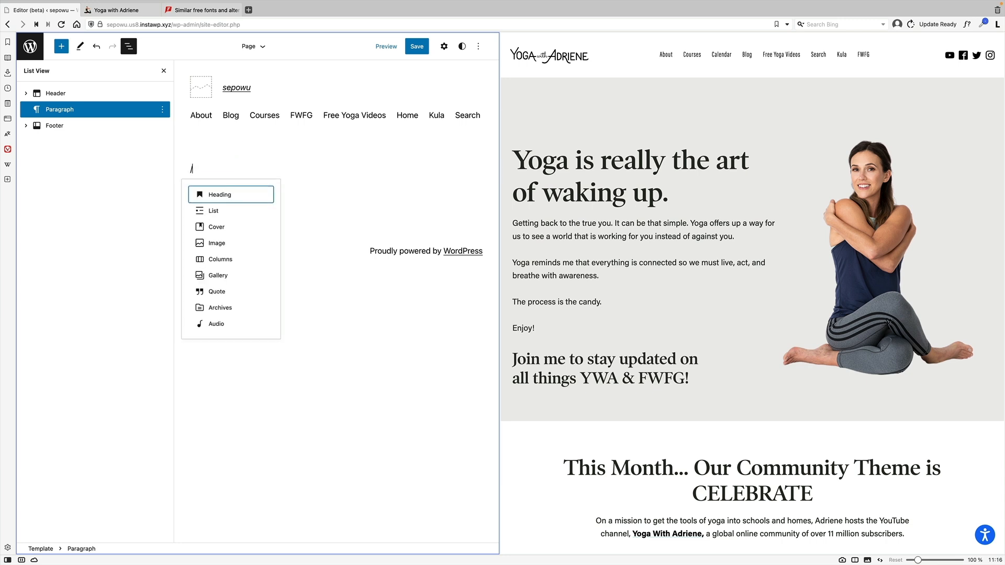
{"action": "type", "text": "post"}
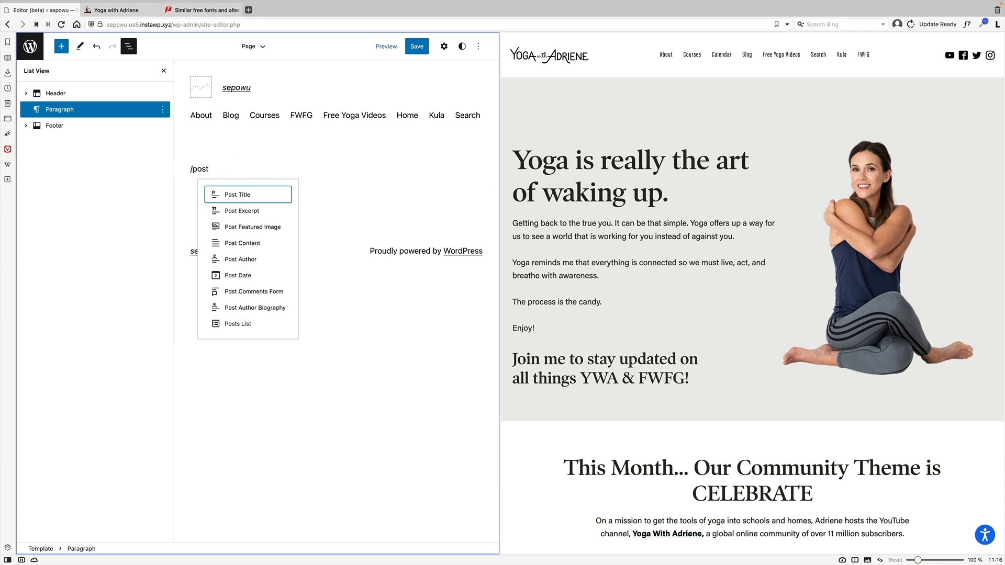
{"action": "left_click", "coordinate": [265, 243]}
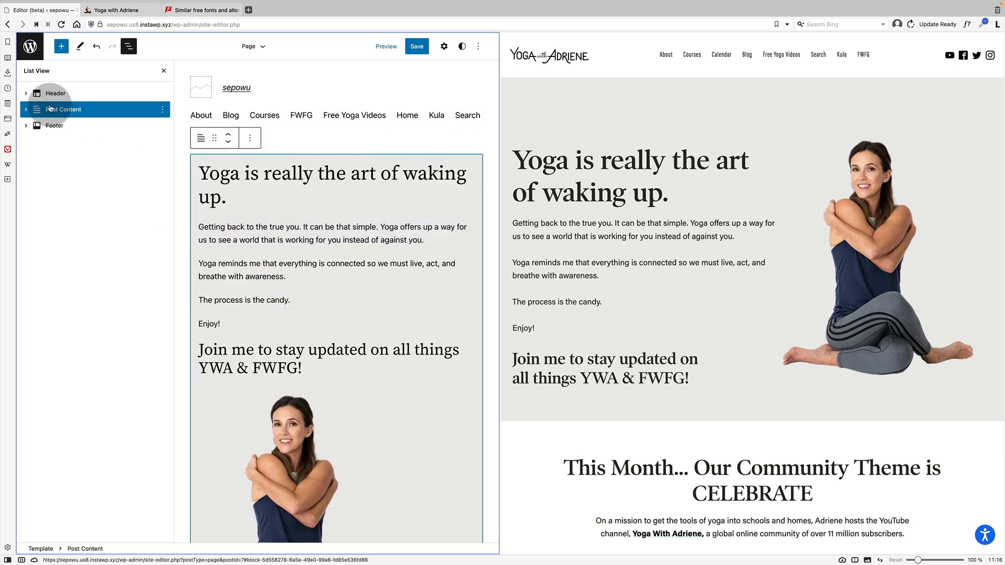
- Check the Post Content block's layout settings, leave Inherit default layout off, and save the Page template
{"action": "left_click", "coordinate": [26, 93]}
{"action": "left_click", "coordinate": [25, 95]}
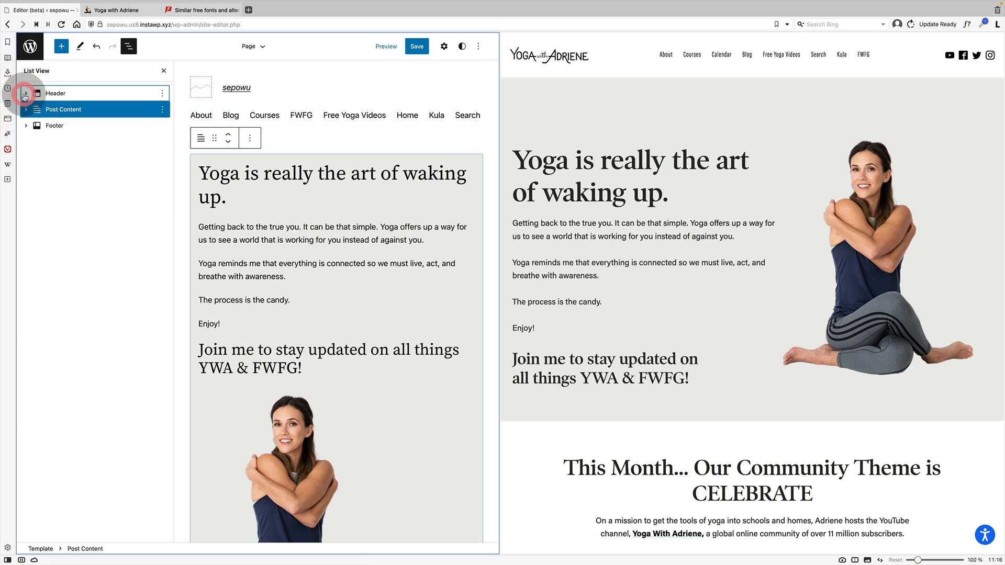
{"action": "left_click", "coordinate": [26, 109]}
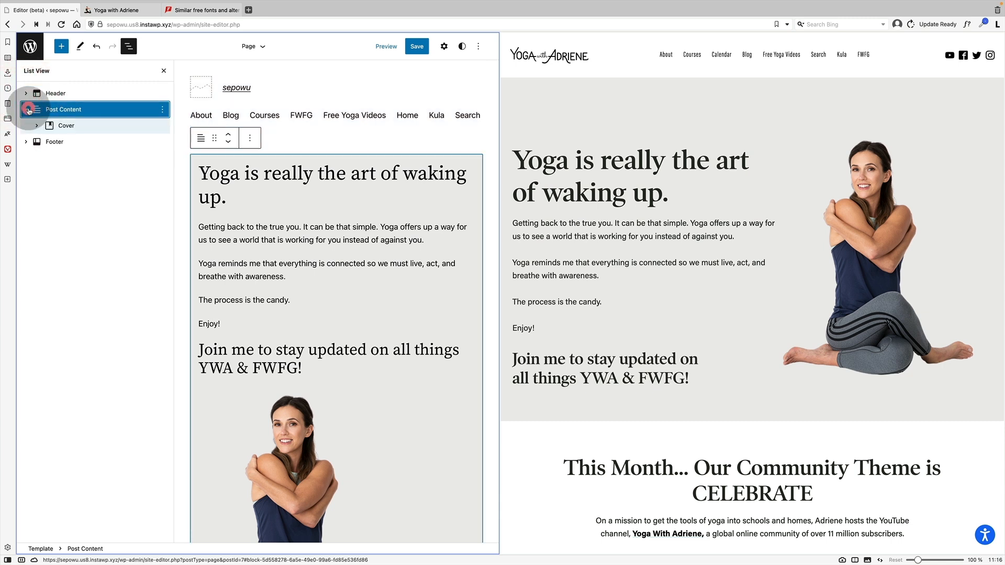
{"action": "left_click", "coordinate": [443, 46]}
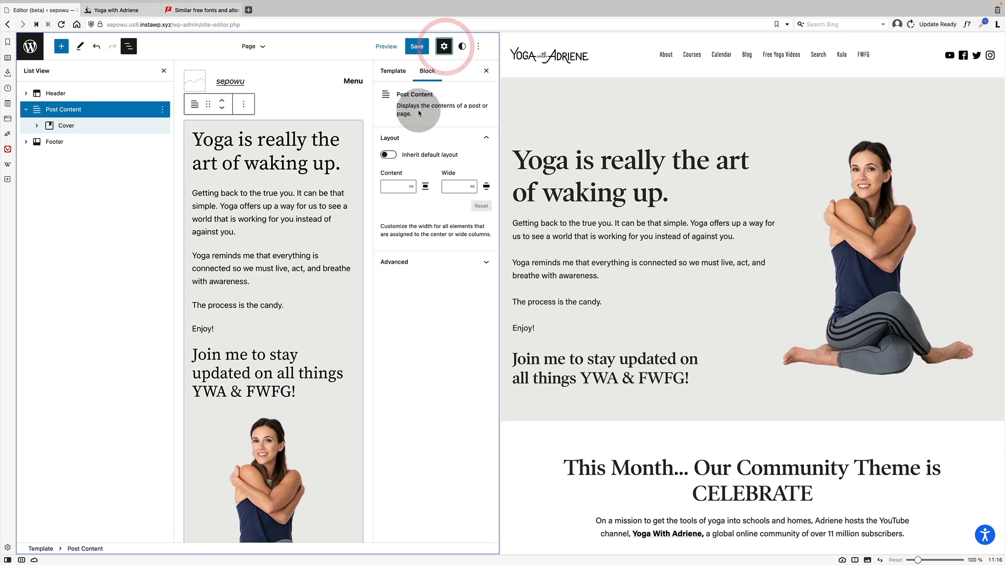
{"action": "left_click", "coordinate": [389, 155]}
{"action": "left_click", "coordinate": [388, 154]}
{"action": "left_click", "coordinate": [409, 46]}
{"action": "left_click", "coordinate": [408, 47]}
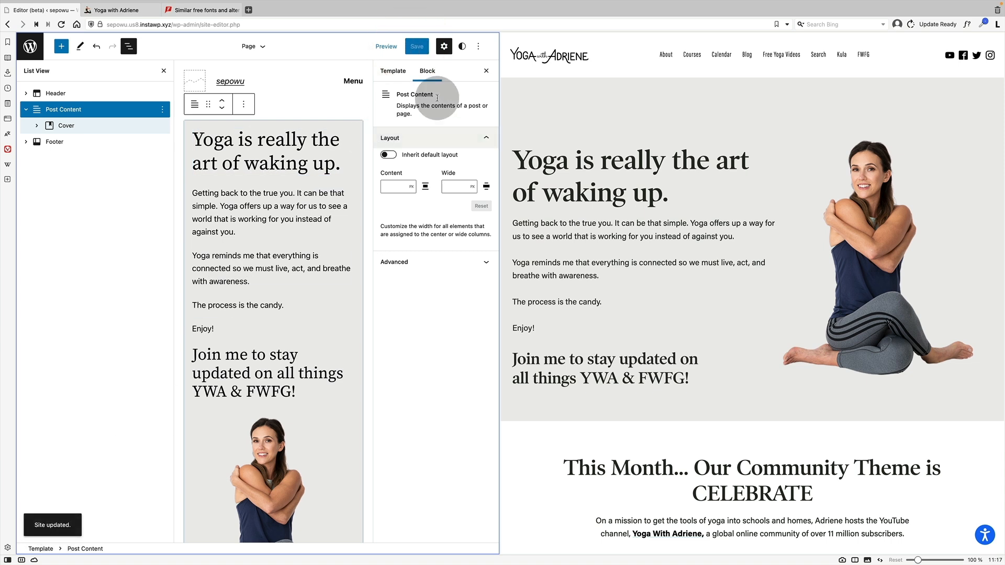
- Leave the Site Editor for the Pages list and view the published Home page
{"action": "left_click", "coordinate": [477, 46]}
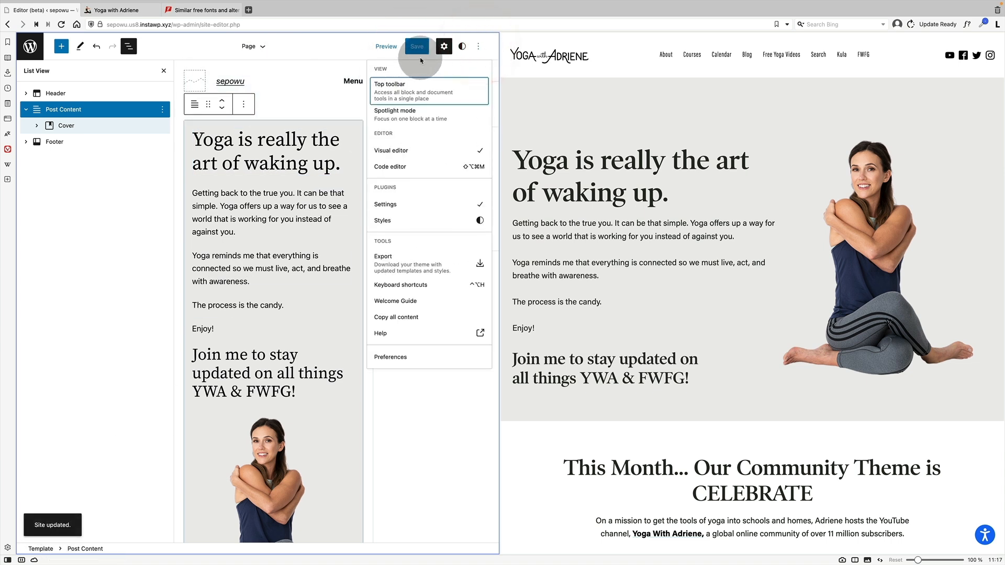
{"action": "left_click", "coordinate": [155, 24]}
{"action": "left_click", "coordinate": [30, 46]}
{"action": "left_click", "coordinate": [52, 78]}
{"action": "mouse_move", "coordinate": [62, 145]}
{"action": "left_click", "coordinate": [108, 146]}
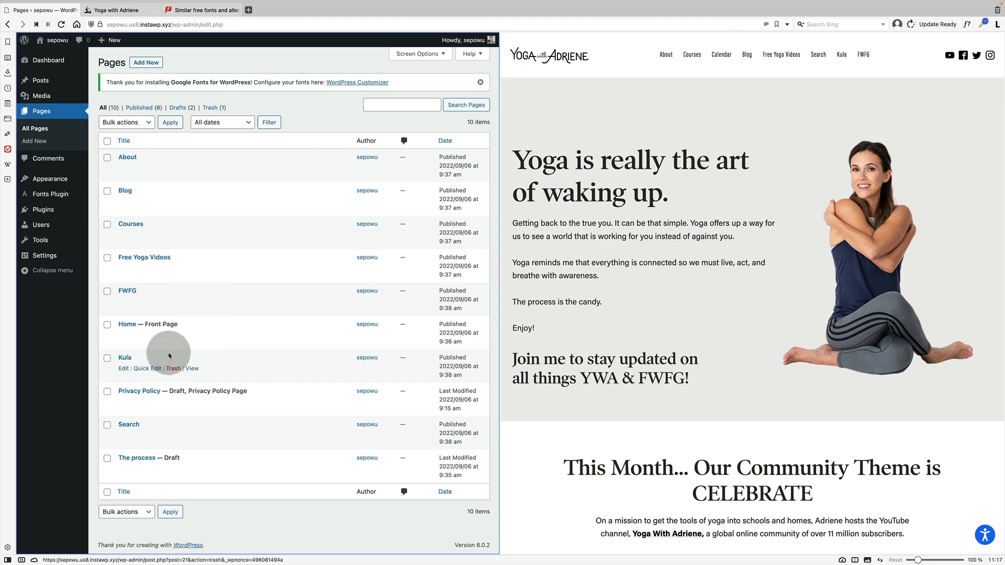
{"action": "left_click", "coordinate": [197, 334]}
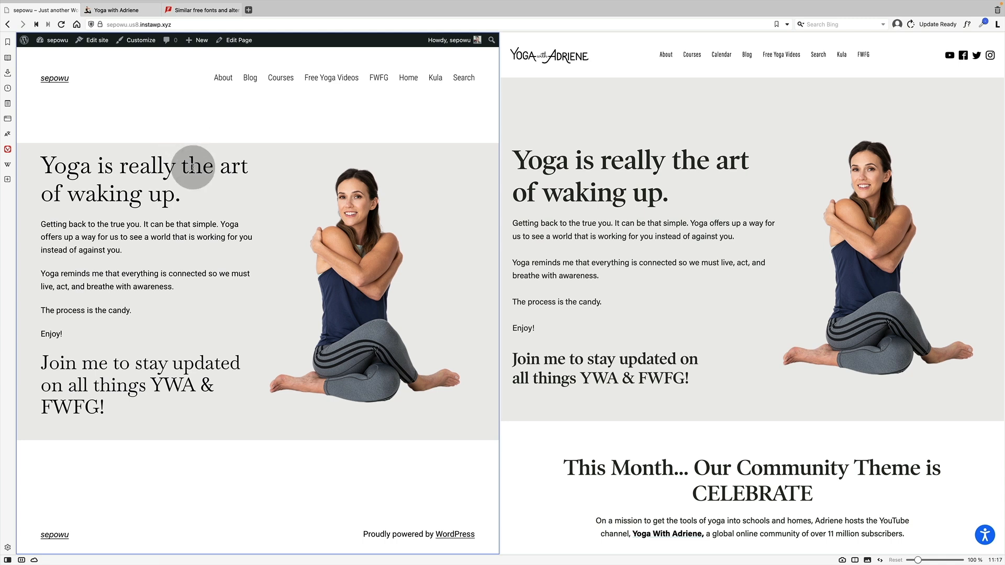
- Return to the Site Editor with the Page template open and show its block structure with the settings sidebar closed
{"action": "left_click", "coordinate": [233, 41]}
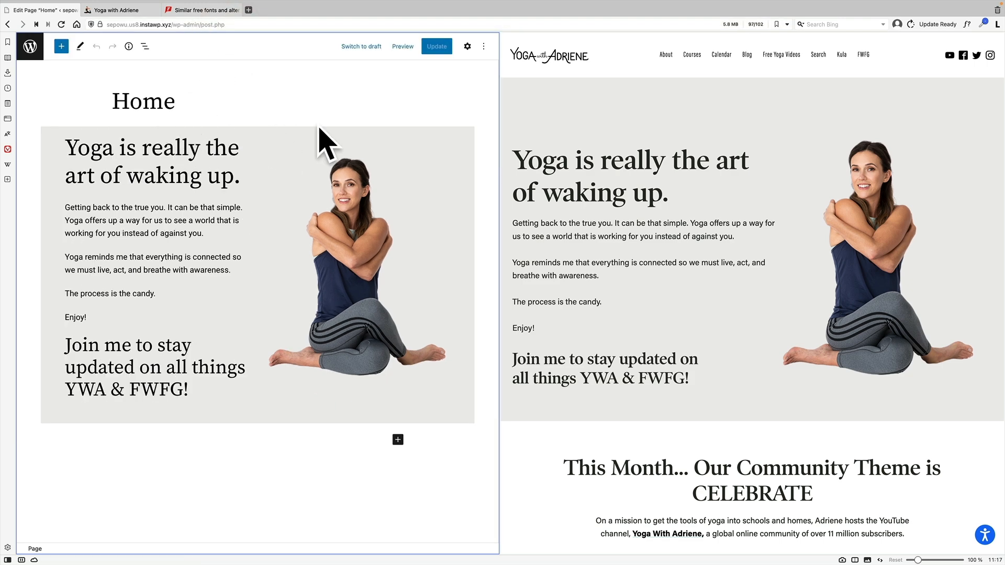
{"action": "left_click", "coordinate": [30, 46]}
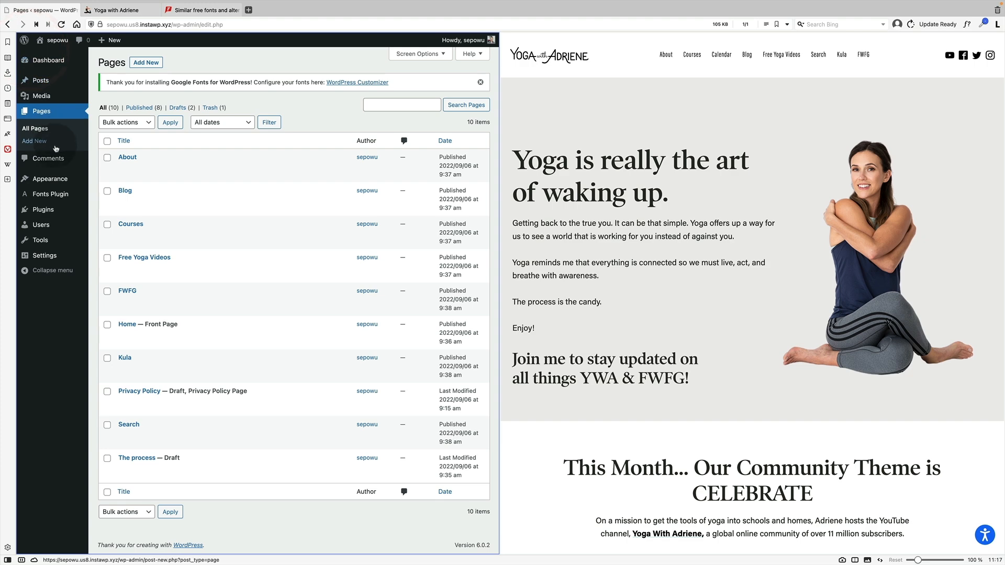
{"action": "left_click", "coordinate": [168, 203]}
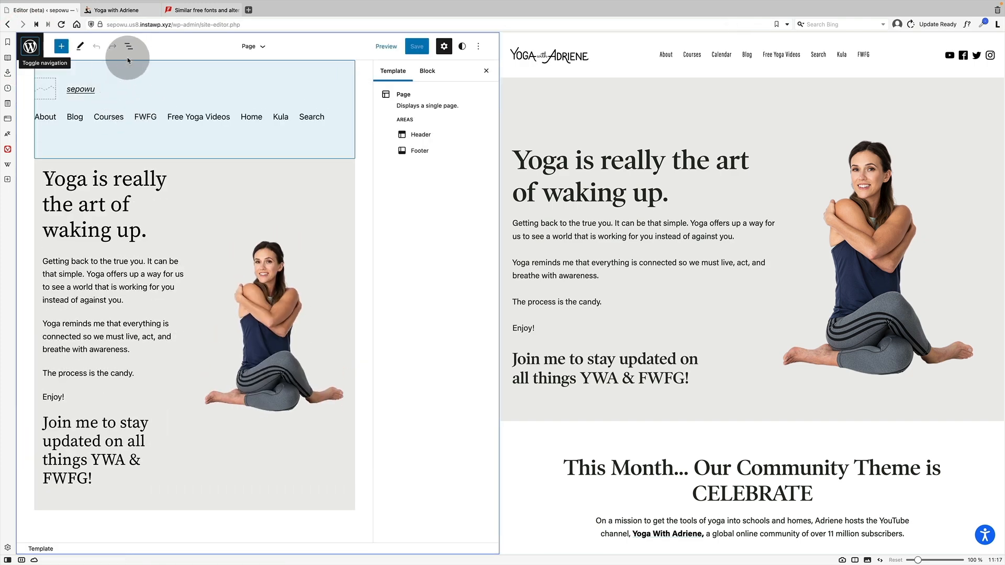
{"action": "left_click", "coordinate": [128, 47]}
{"action": "left_click", "coordinate": [66, 95]}
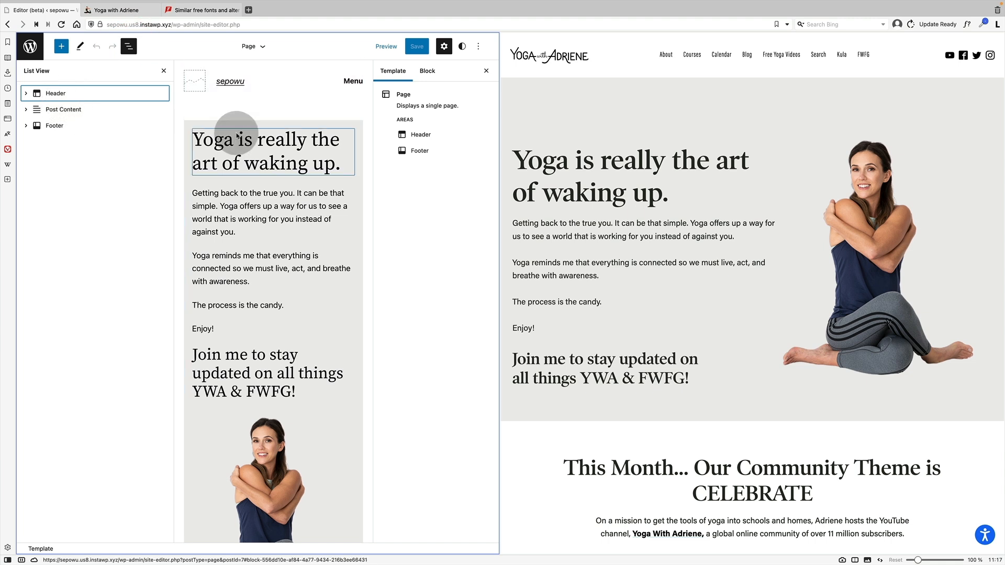
{"action": "left_click", "coordinate": [444, 46]}
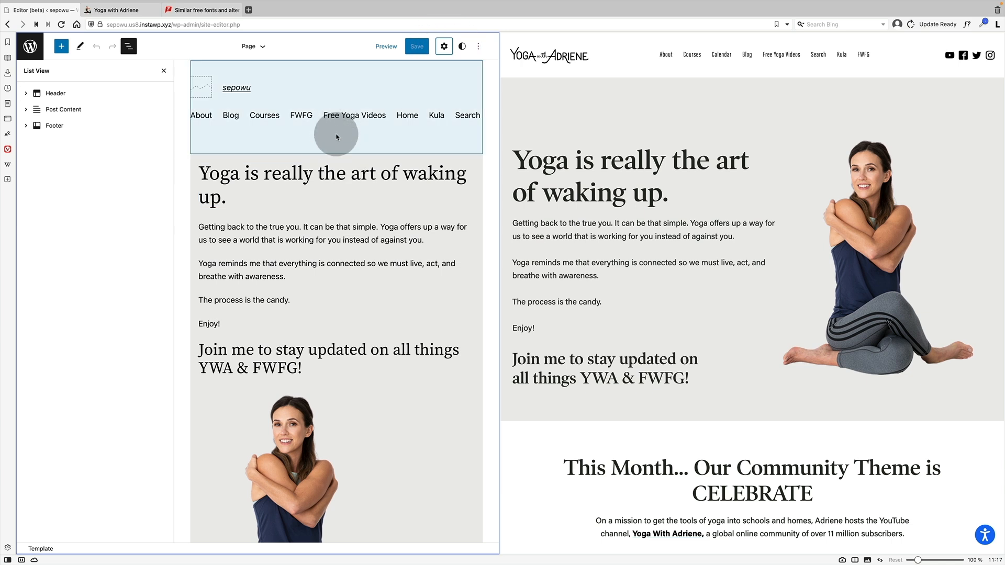
- Open the Header template part for editing, show its block structure, and hide the settings sidebar
{"action": "left_click", "coordinate": [29, 54]}
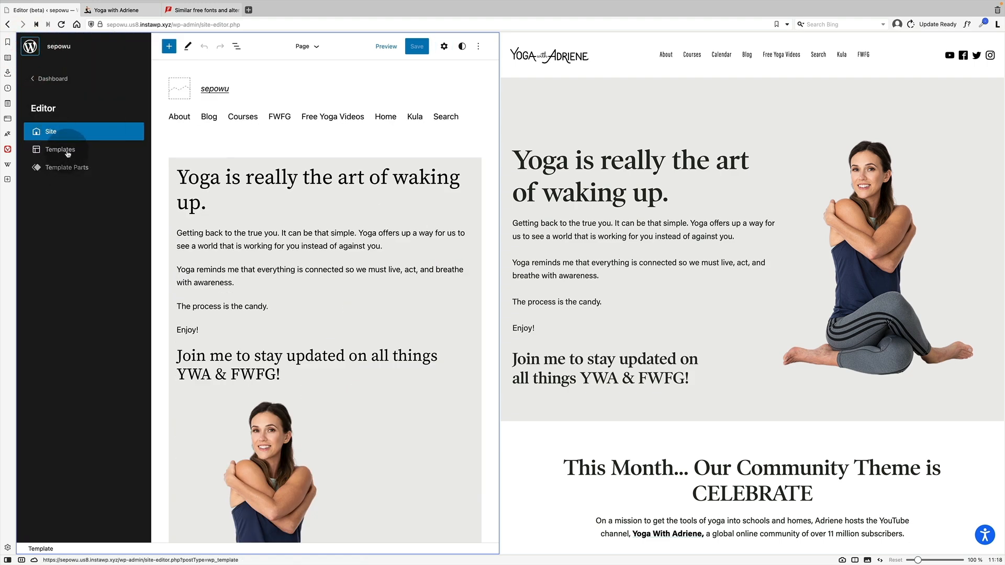
{"action": "left_click", "coordinate": [204, 139]}
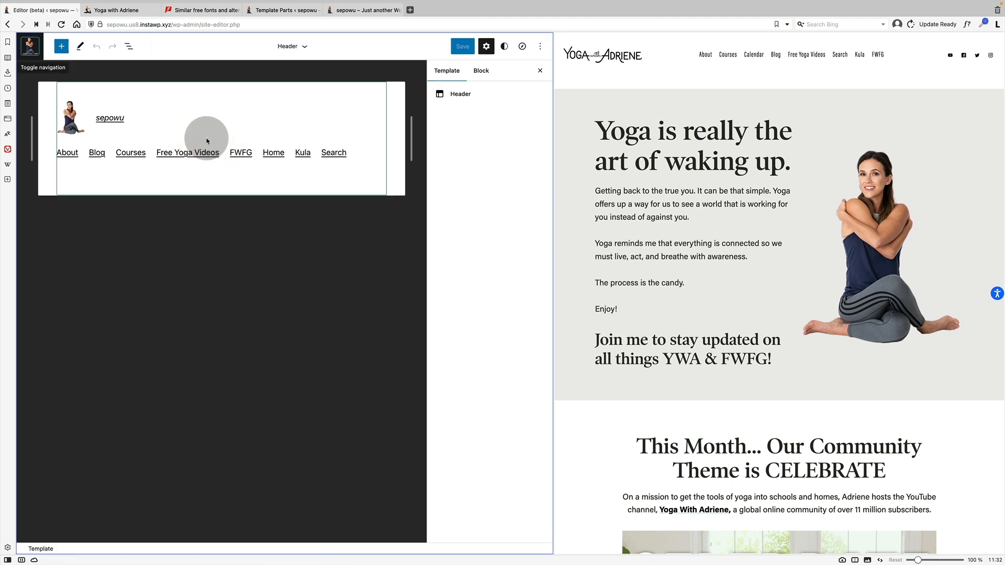
{"action": "left_click", "coordinate": [129, 46]}
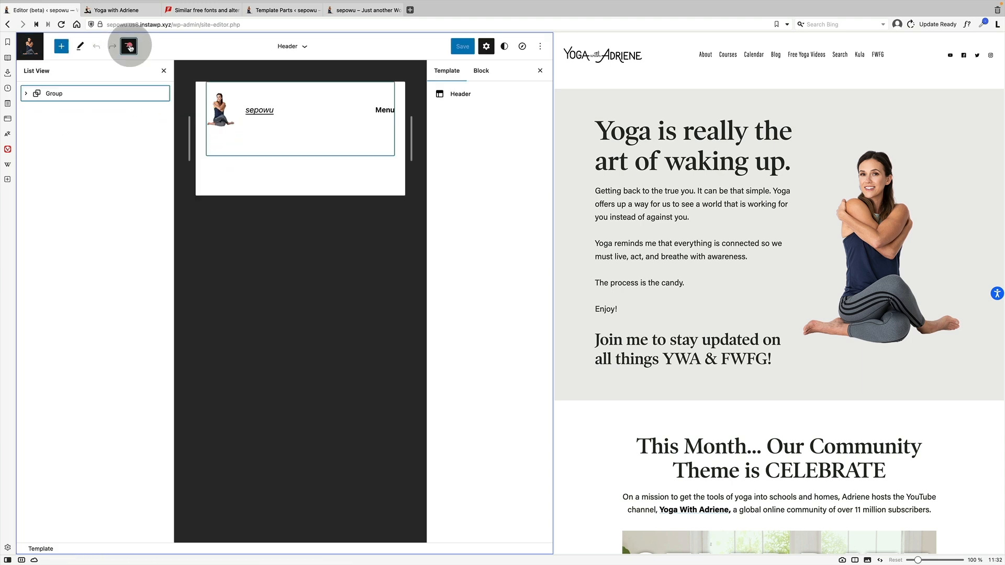
{"action": "left_click", "coordinate": [497, 64]}
{"action": "left_click", "coordinate": [487, 47]}
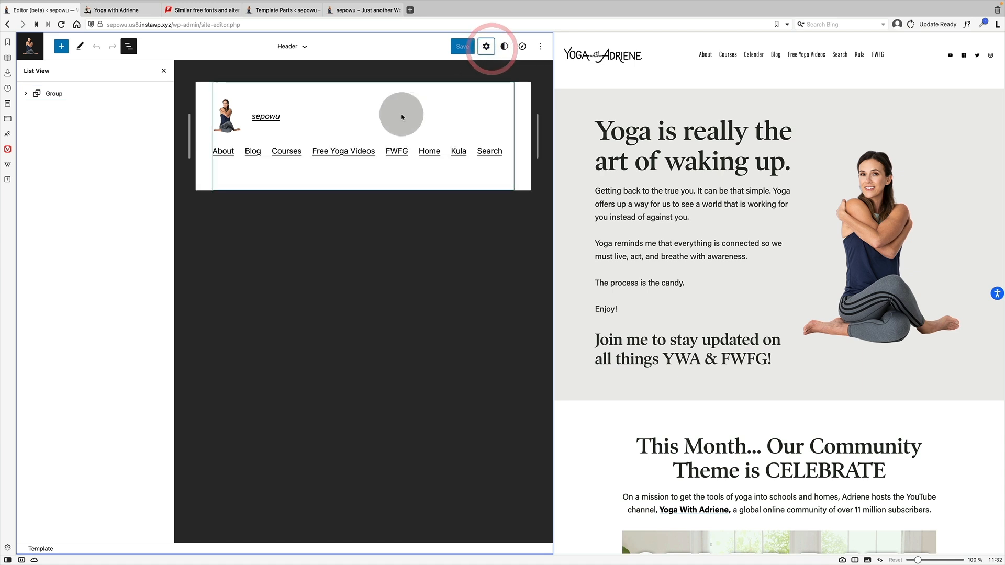
- Move the outer Row out of the Header's Group to the top level and delete the emptied Group
{"action": "left_click", "coordinate": [26, 93]}
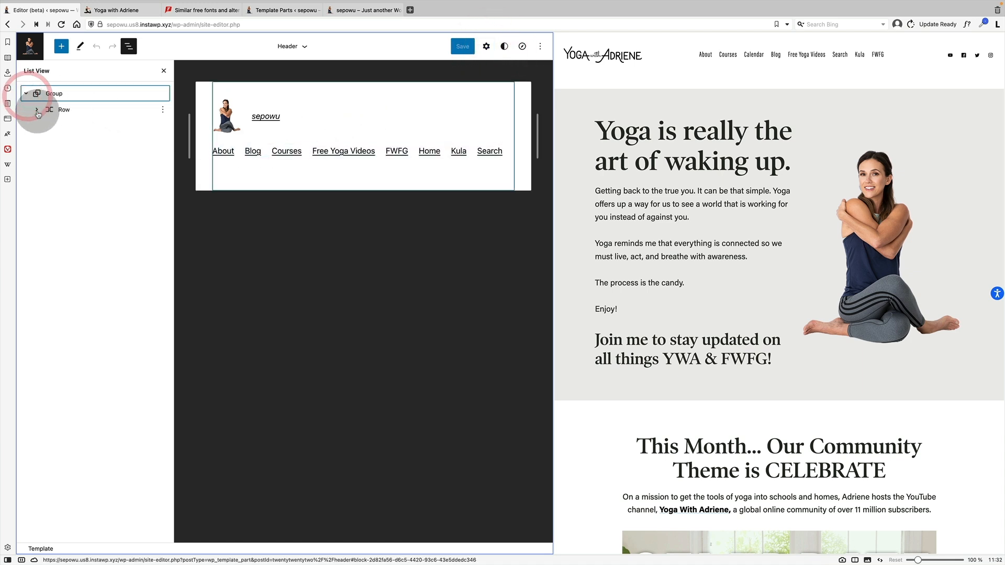
{"action": "left_click", "coordinate": [37, 109]}
{"action": "left_click", "coordinate": [66, 111]}
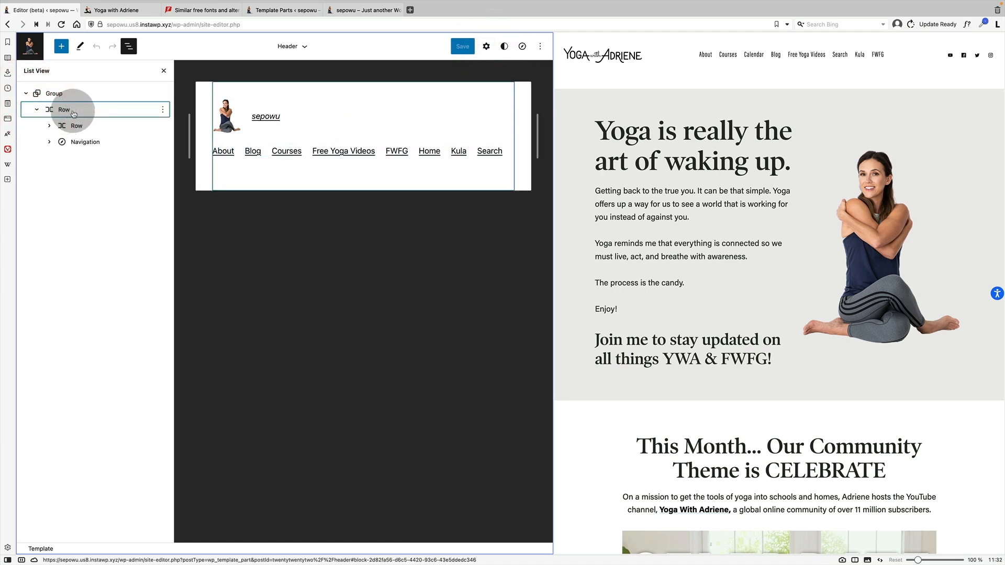
{"action": "left_click", "coordinate": [73, 114]}
{"action": "left_click", "coordinate": [36, 109]}
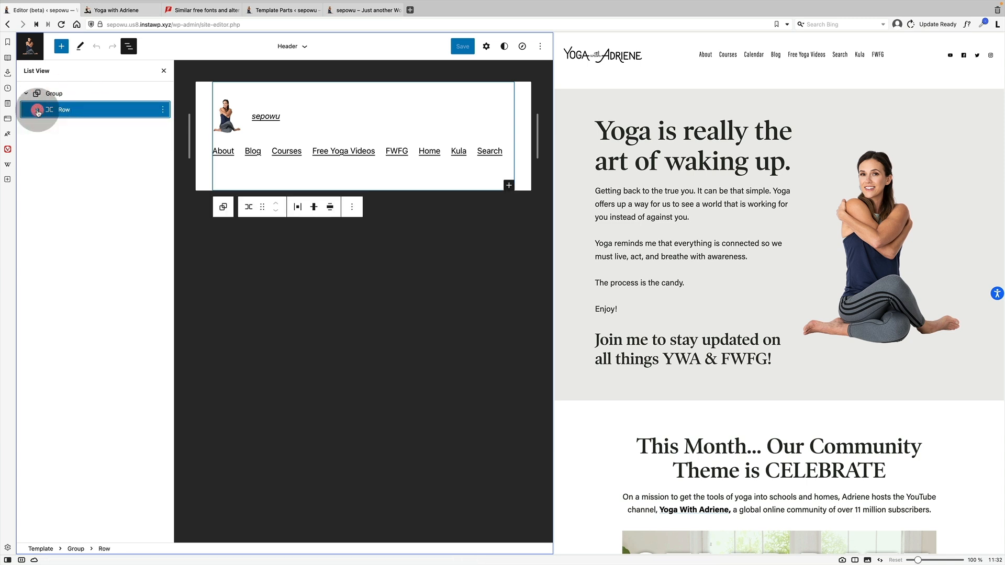
{"action": "left_click_drag", "start_coordinate": [60, 111], "coordinate": [51, 89]}
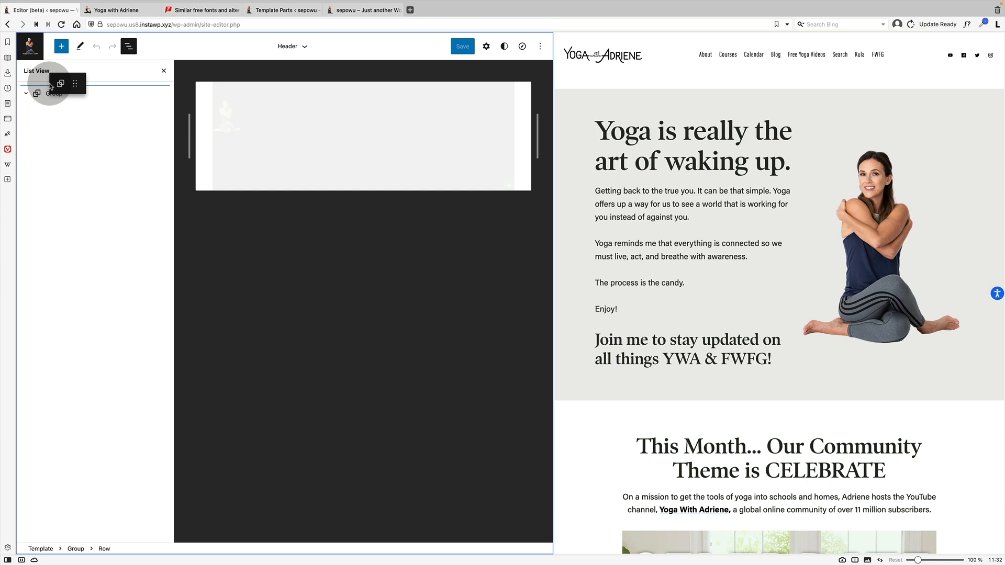
{"action": "left_click_drag", "start_coordinate": [49, 84], "coordinate": [40, 91]}
{"action": "left_click", "coordinate": [52, 109]}
{"action": "key", "text": "Delete"}
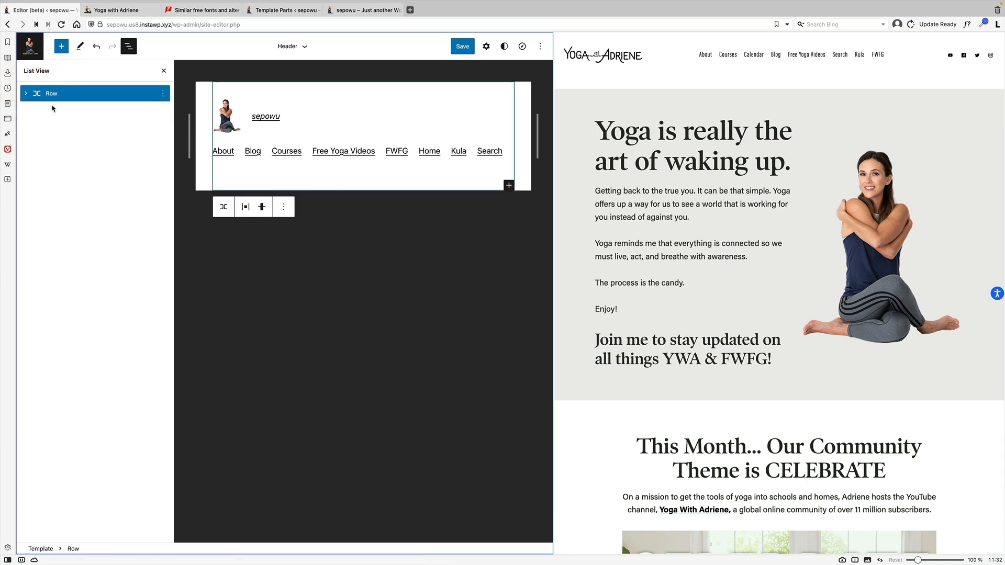
- Remove the Site Title block from the inner Row of the Header, keeping the Site Logo
{"action": "left_click", "coordinate": [25, 93]}
{"action": "left_click", "coordinate": [36, 109]}
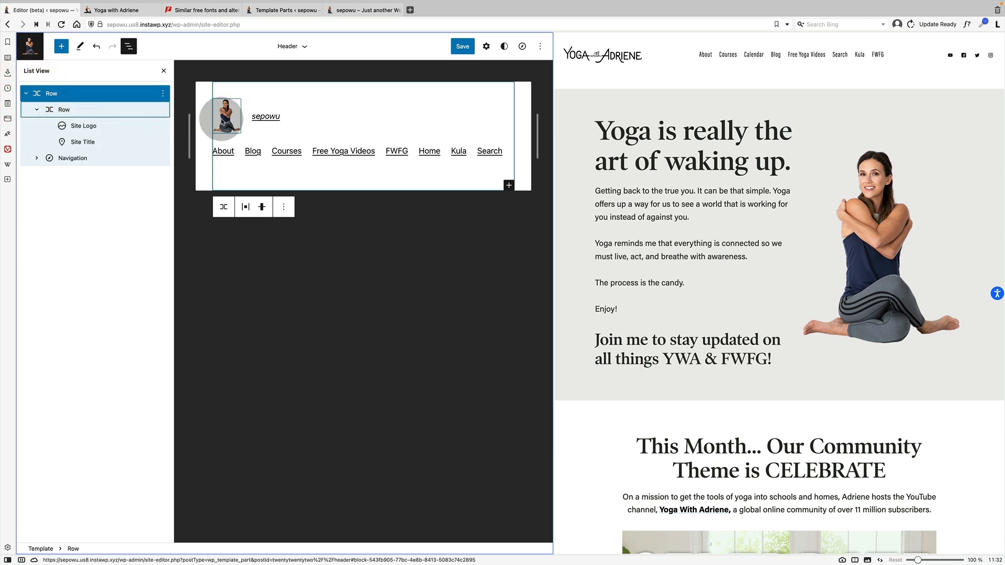
{"action": "left_click", "coordinate": [89, 142]}
{"action": "left_click", "coordinate": [381, 93]}
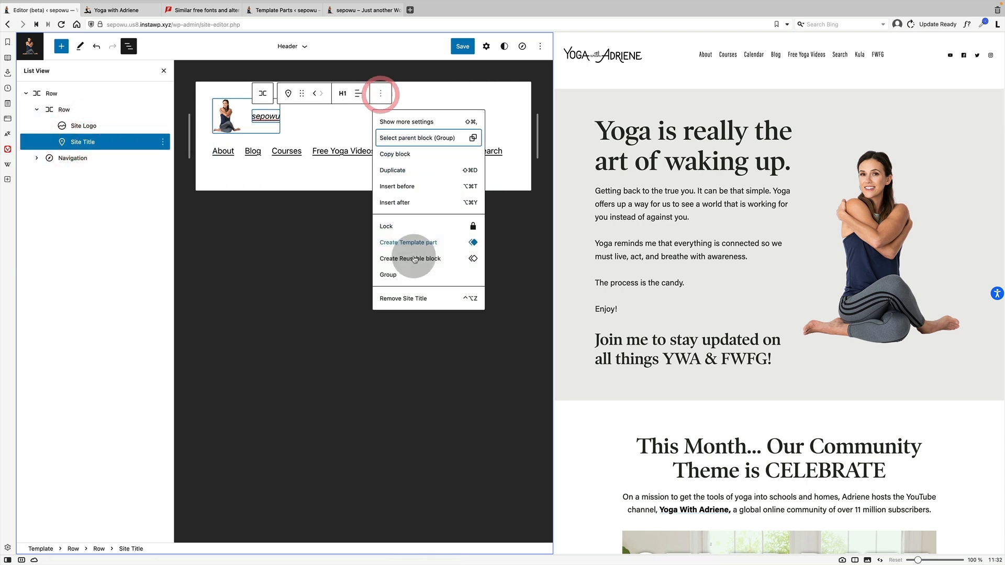
{"action": "left_click", "coordinate": [406, 294]}
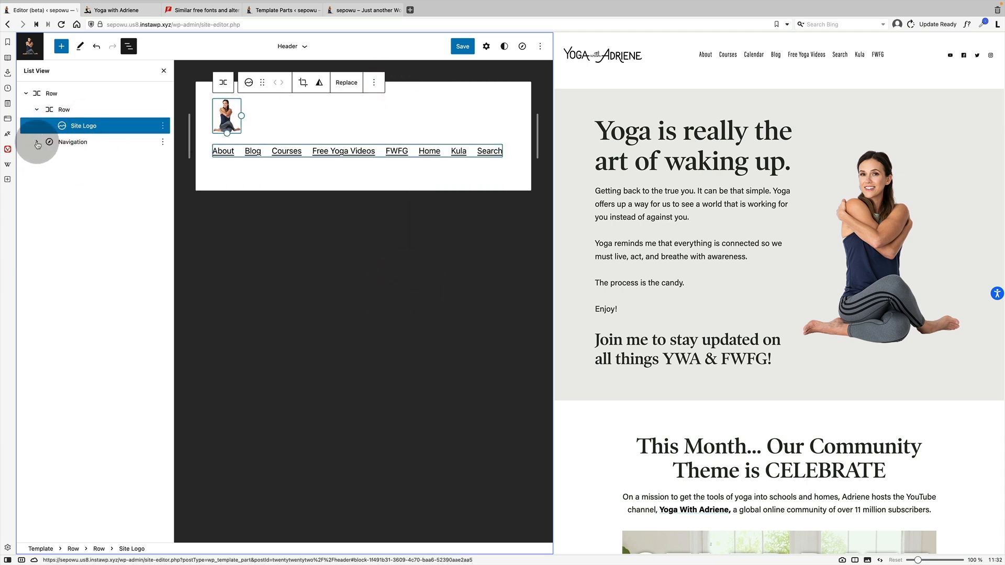
- Set the top and bottom padding of the Header's outer Row to 0 px, with the editor pane widened
{"action": "left_click", "coordinate": [63, 142]}
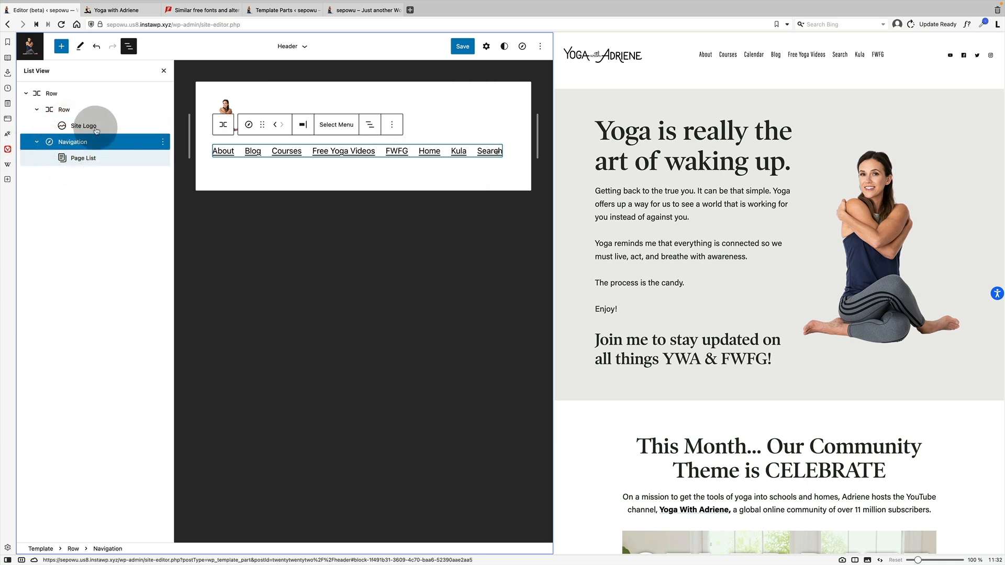
{"action": "left_click", "coordinate": [53, 97]}
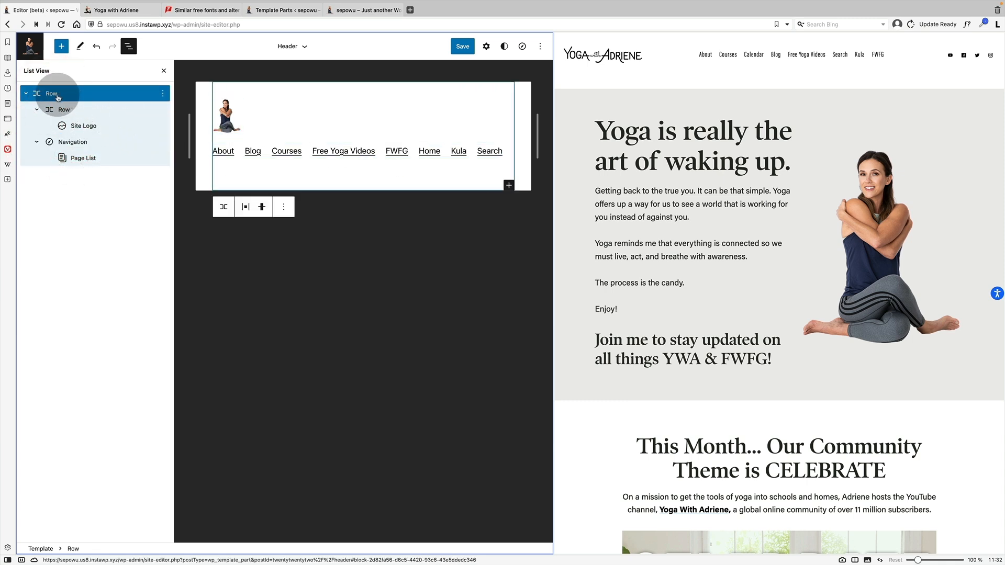
{"action": "left_click", "coordinate": [486, 46]}
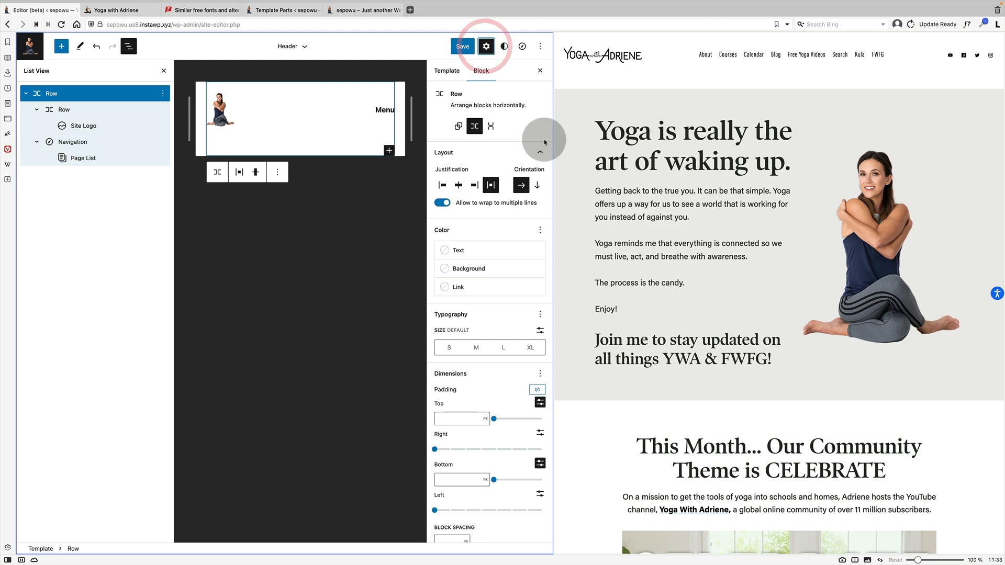
{"action": "left_click_drag", "start_coordinate": [551, 151], "coordinate": [780, 159]}
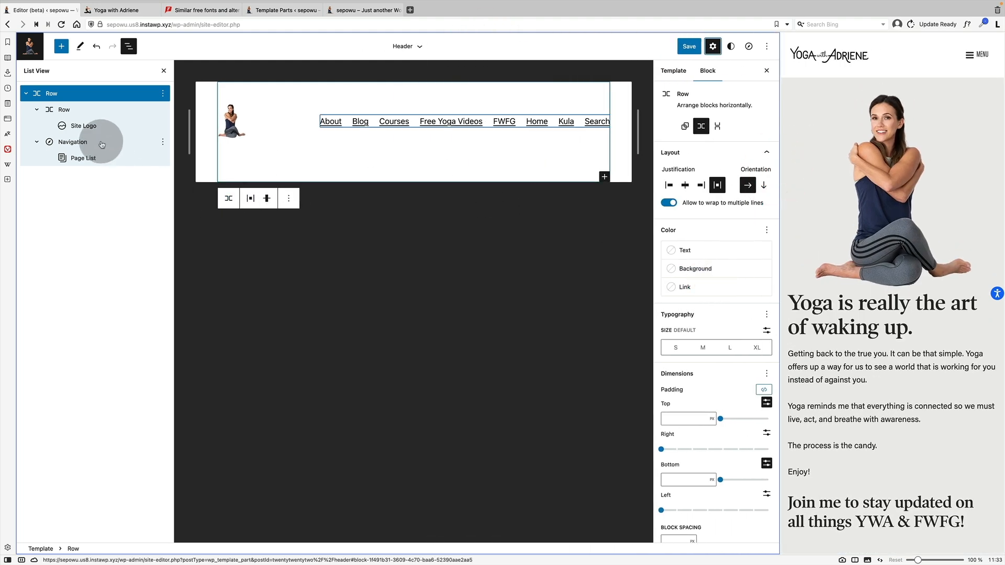
{"action": "scroll", "coordinate": [725, 371], "scroll_direction": "down", "scroll_amount": 4}
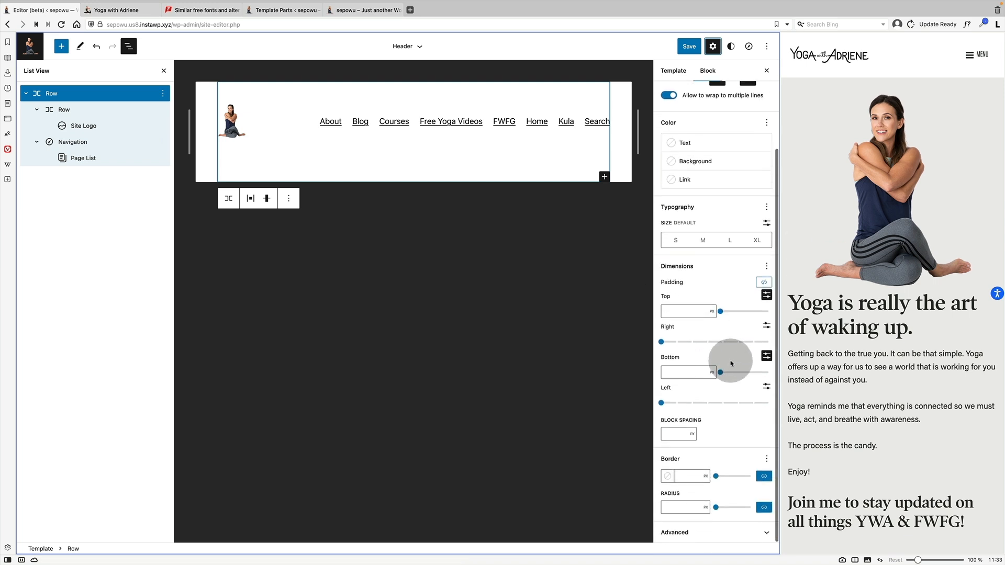
{"action": "left_click_drag", "start_coordinate": [733, 318], "coordinate": [663, 320]}
{"action": "left_click_drag", "start_coordinate": [720, 372], "coordinate": [682, 378]}
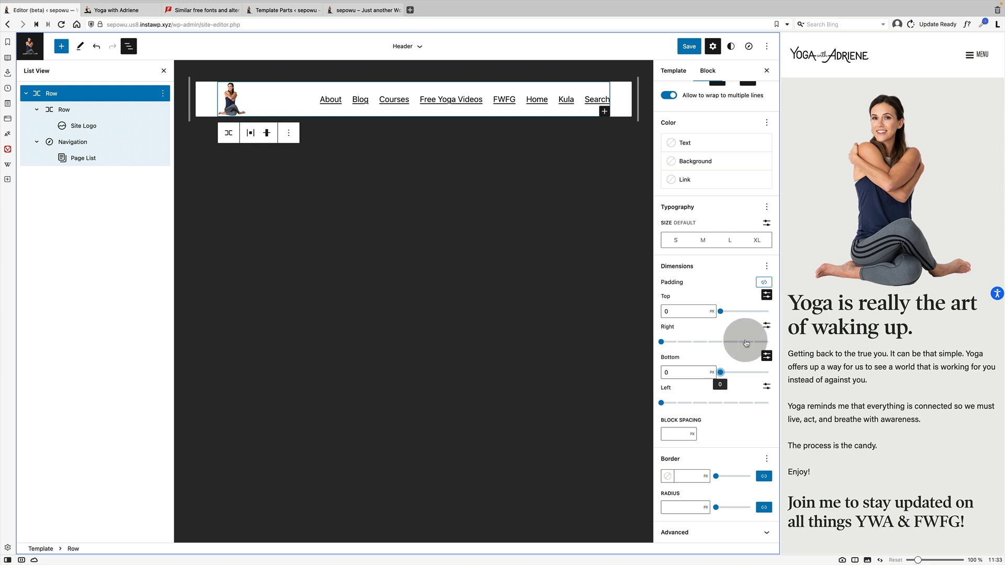
- Enable the margin option for the outer Row, set it to 0 px, and unlink its top and bottom values
{"action": "left_click", "coordinate": [766, 267]}
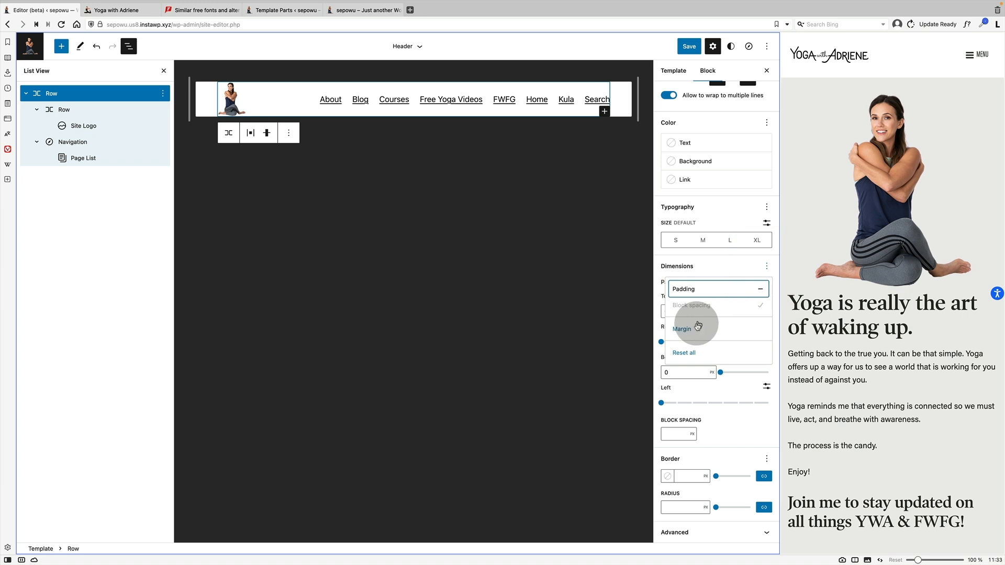
{"action": "left_click", "coordinate": [693, 330]}
{"action": "left_click", "coordinate": [725, 381]}
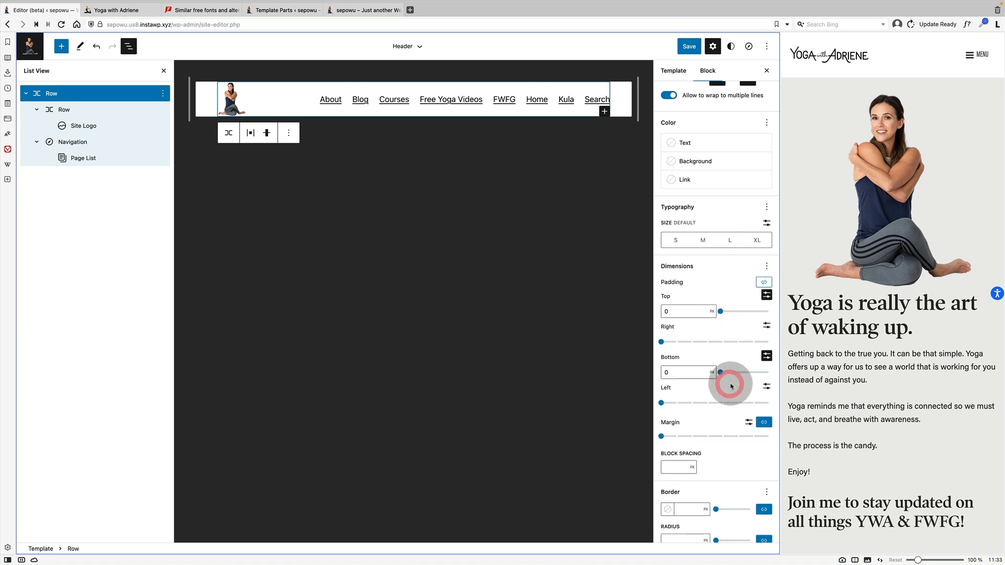
{"action": "scroll", "coordinate": [715, 450], "scroll_direction": "down", "scroll_amount": 1}
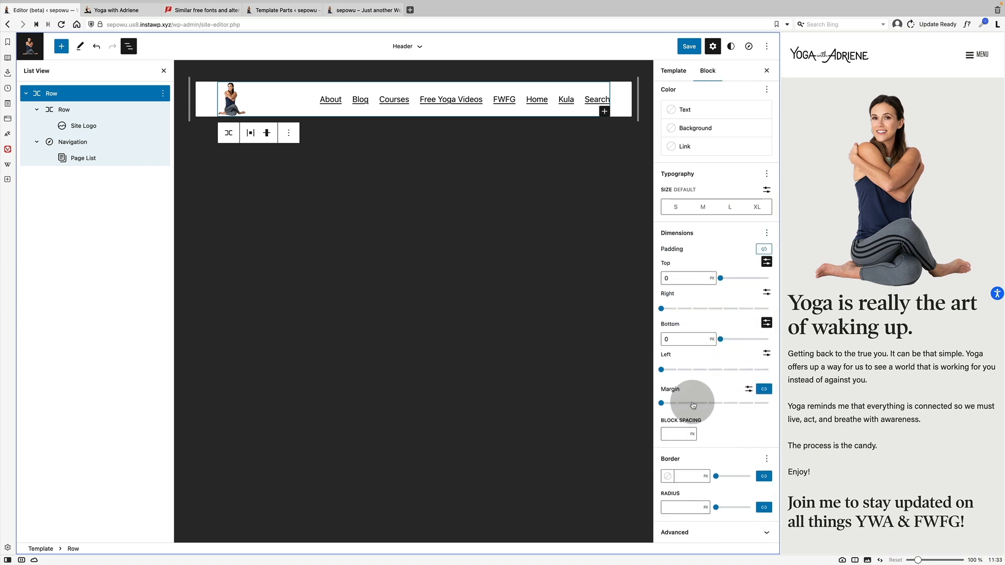
{"action": "left_click", "coordinate": [747, 392]}
{"action": "mouse_move", "coordinate": [722, 403]}
{"action": "left_mouse_down"}
{"action": "mouse_move", "coordinate": [713, 403]}
{"action": "mouse_move", "coordinate": [743, 407]}
{"action": "mouse_move", "coordinate": [720, 403]}
{"action": "left_mouse_up"}
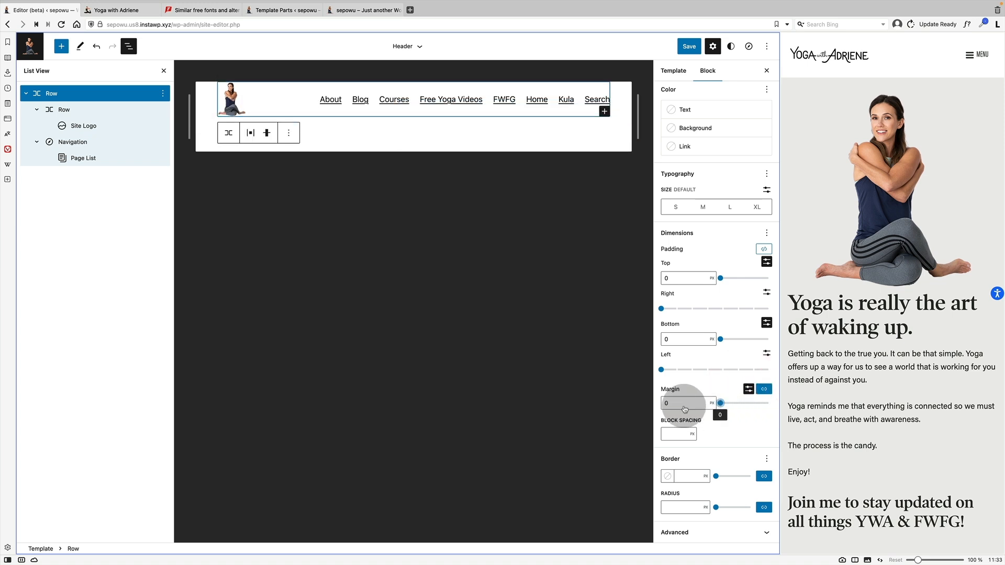
{"action": "left_click", "coordinate": [764, 389]}
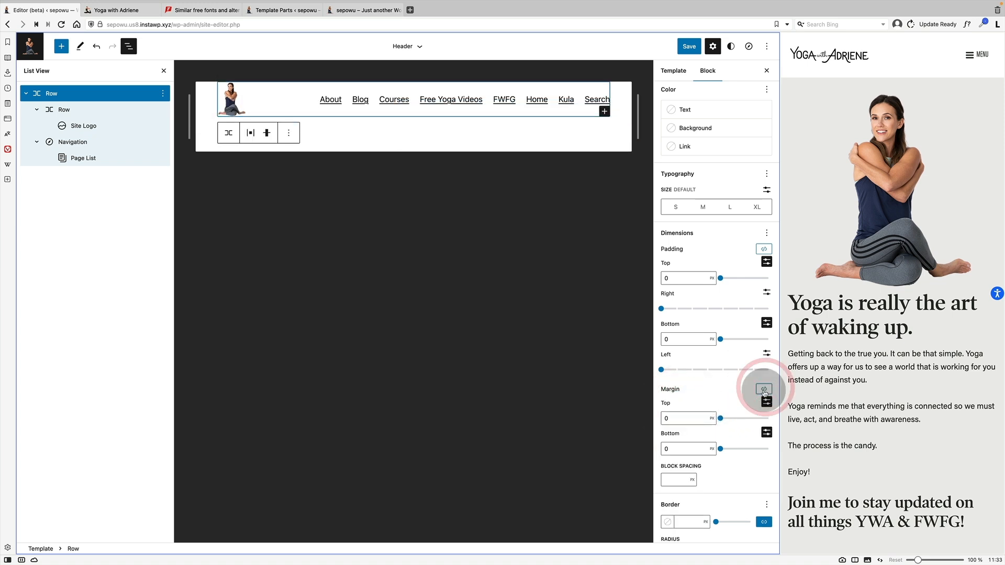
{"action": "double_click", "coordinate": [682, 419]}
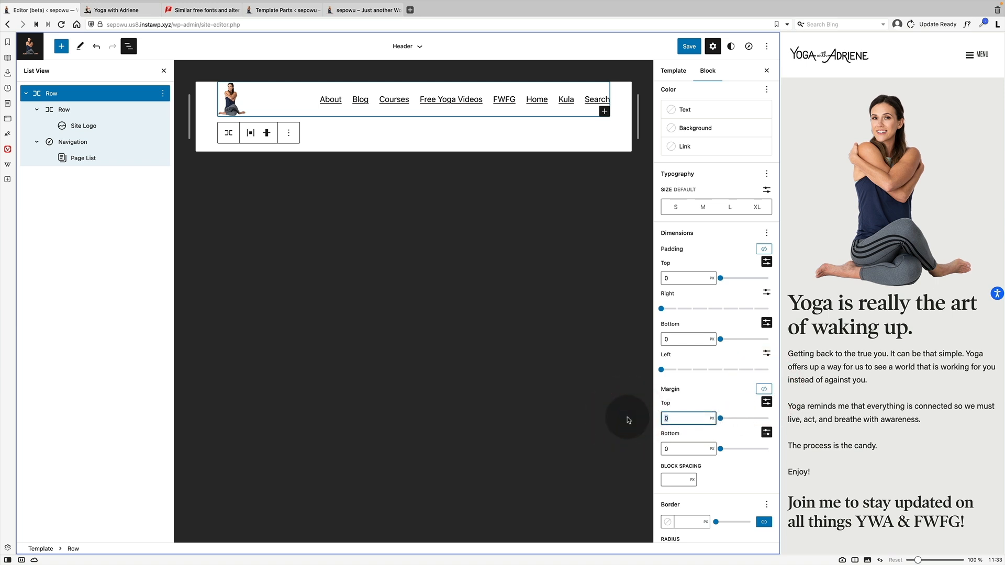
- Set the outer Row's top padding to 29 px and save the Header template part
{"action": "left_click_drag", "start_coordinate": [720, 277], "coordinate": [734, 278]}
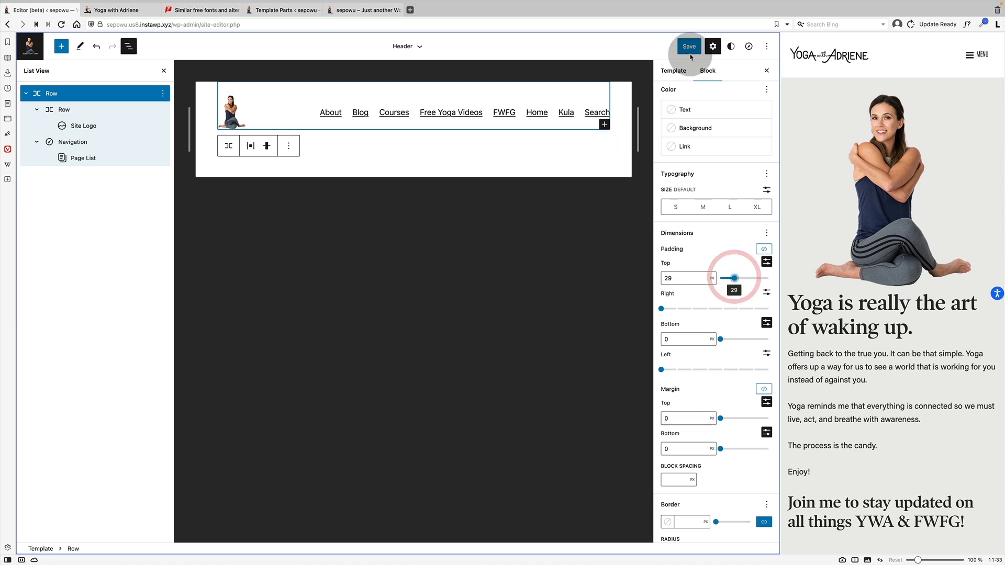
{"action": "left_click", "coordinate": [690, 49]}
{"action": "left_click", "coordinate": [690, 54]}
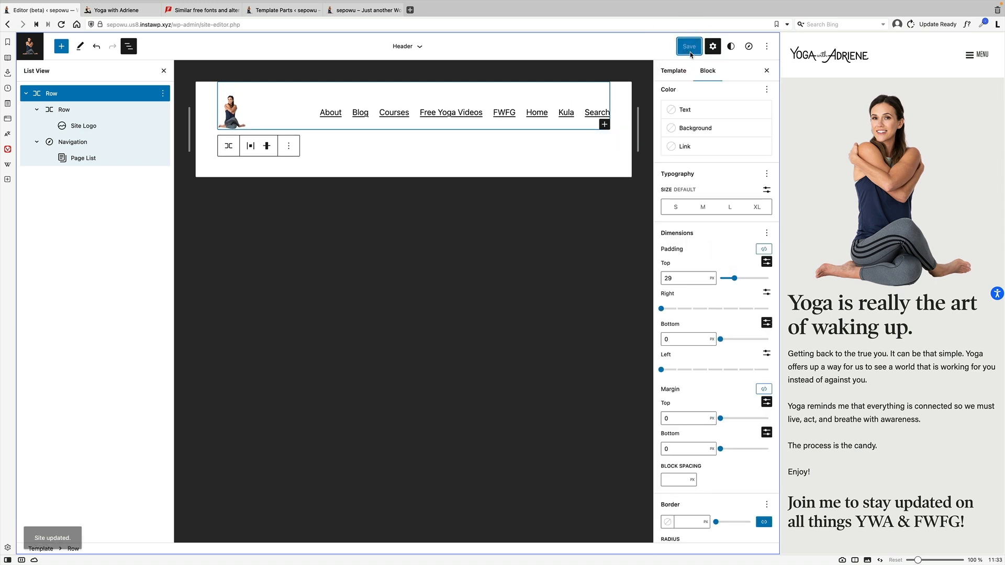
- Leave the Site Editor and view the published homepage beside the original site, with the two panes at similar widths
{"action": "left_click", "coordinate": [30, 53]}
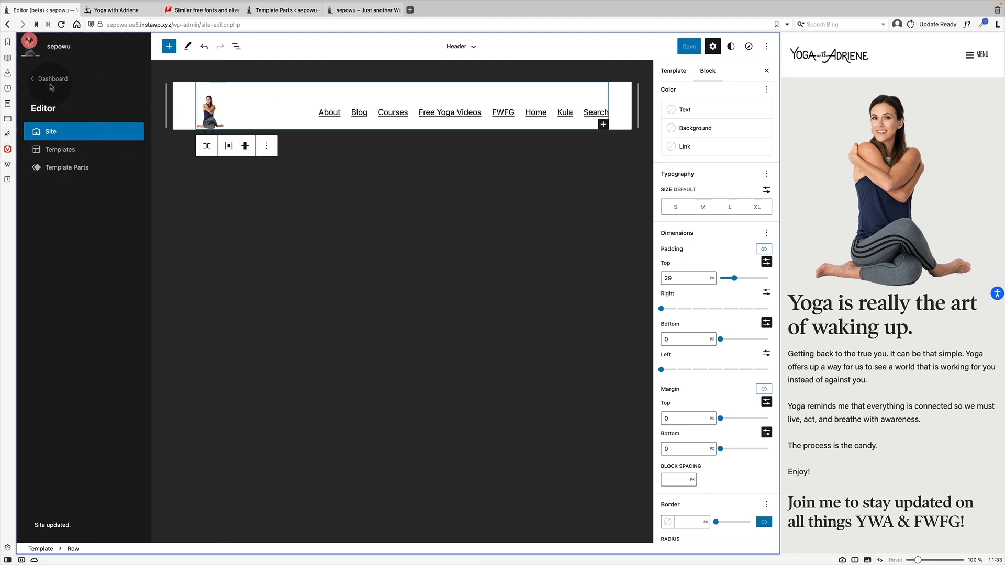
{"action": "left_click", "coordinate": [50, 79]}
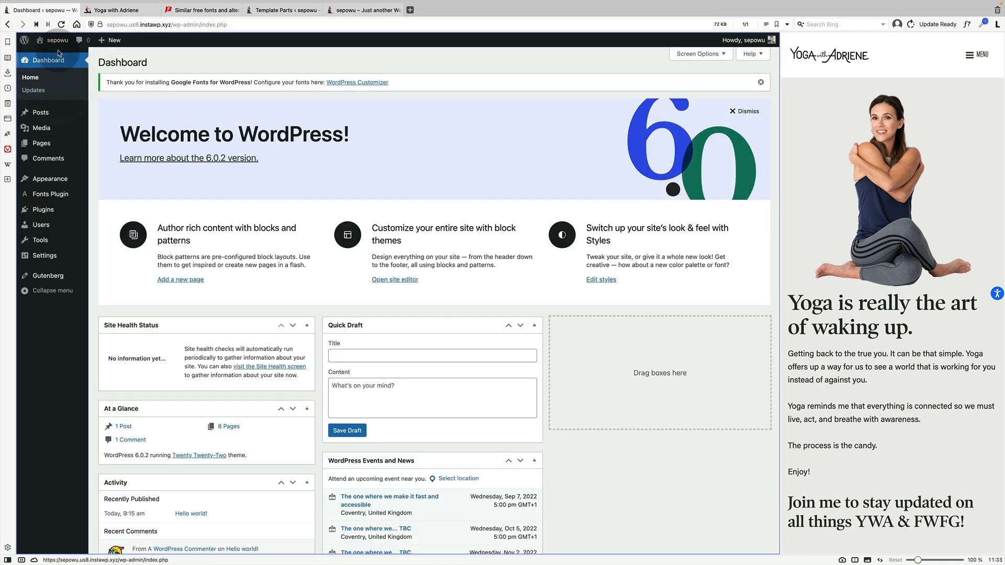
{"action": "left_click", "coordinate": [58, 40]}
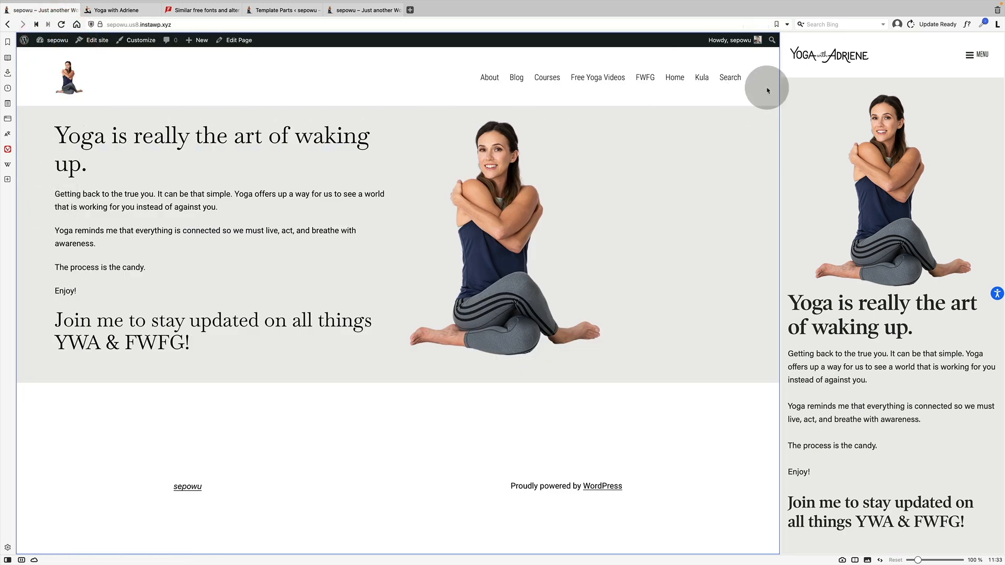
{"action": "left_click_drag", "start_coordinate": [779, 111], "coordinate": [490, 119]}
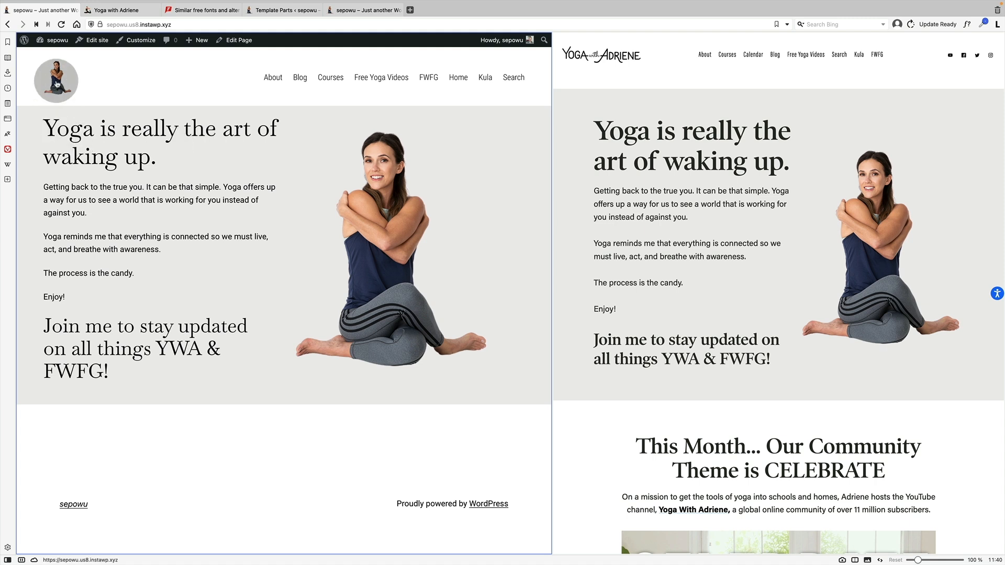
- Open the page in the Site Editor and capture a screenshot of the original site's Yoga With Adriene logo
{"action": "mouse_move", "coordinate": [703, 60]}
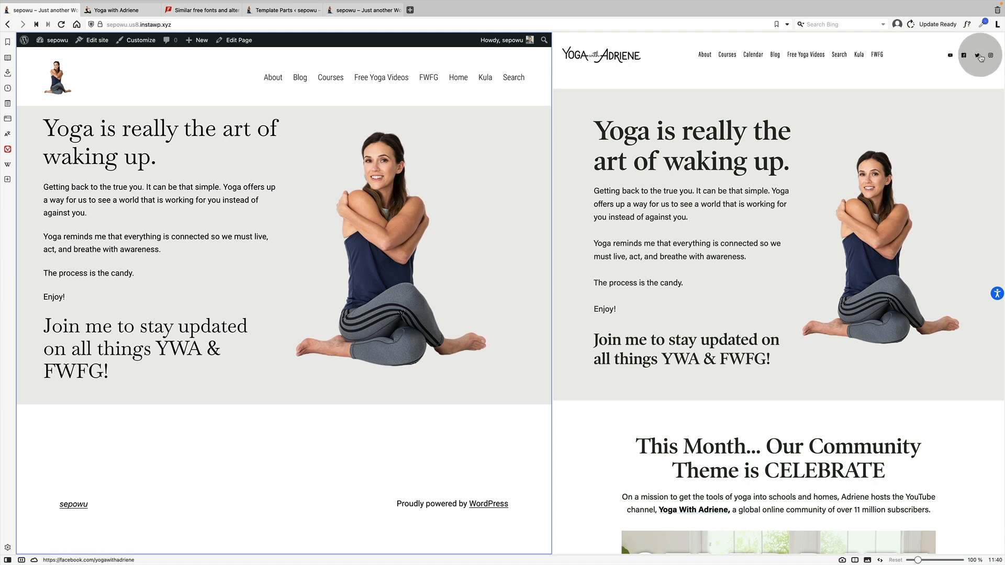
{"action": "left_click", "coordinate": [99, 41]}
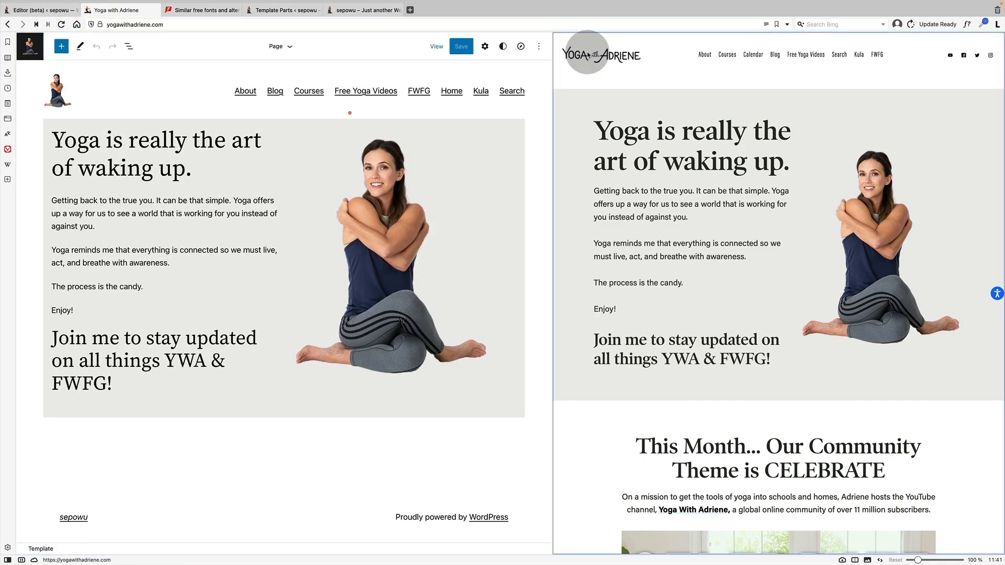
{"action": "right_click", "coordinate": [588, 51]}
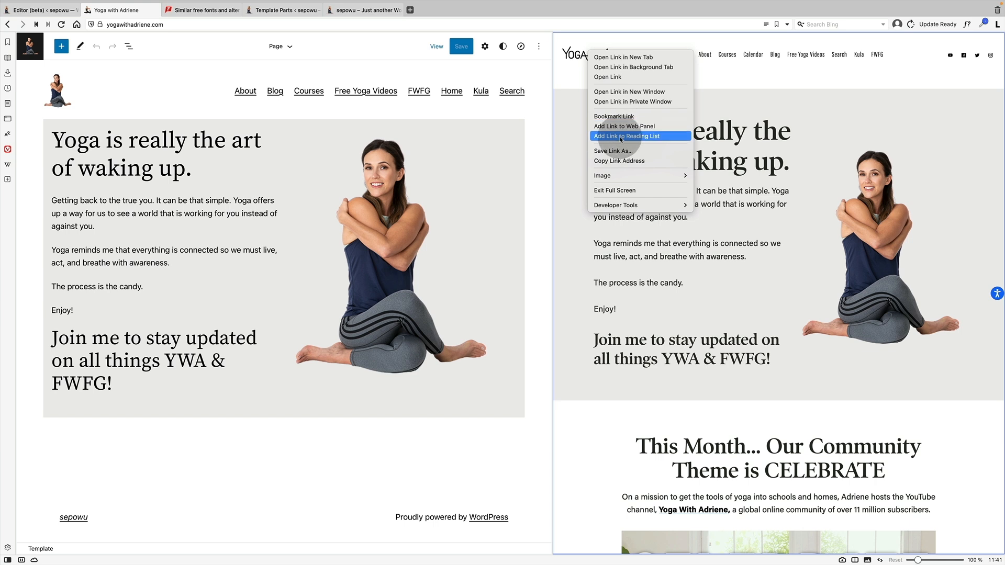
{"action": "left_click", "coordinate": [756, 104]}
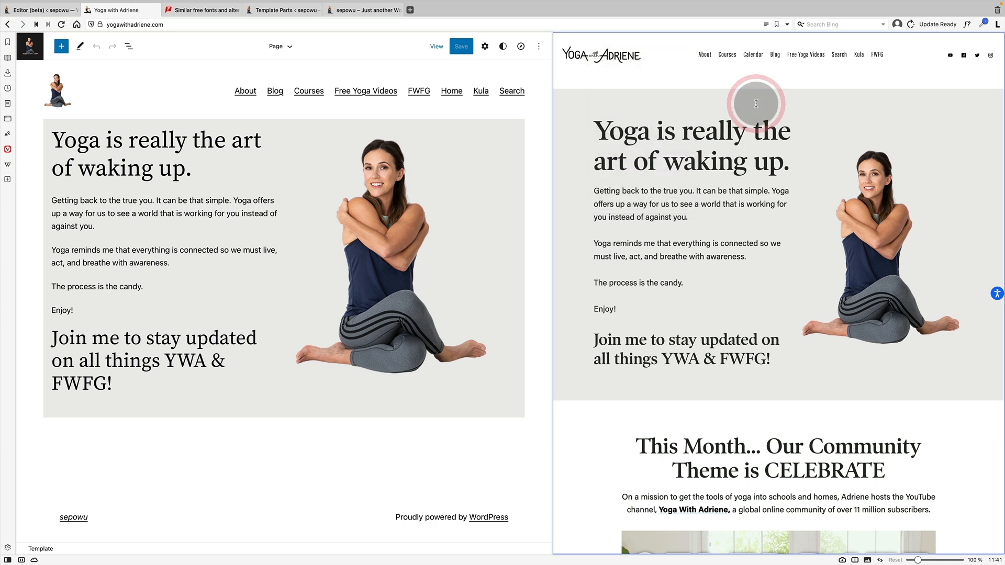
{"action": "key", "text": "super+shift+4"}
{"action": "left_click_drag", "start_coordinate": [558, 43], "coordinate": [641, 68]}
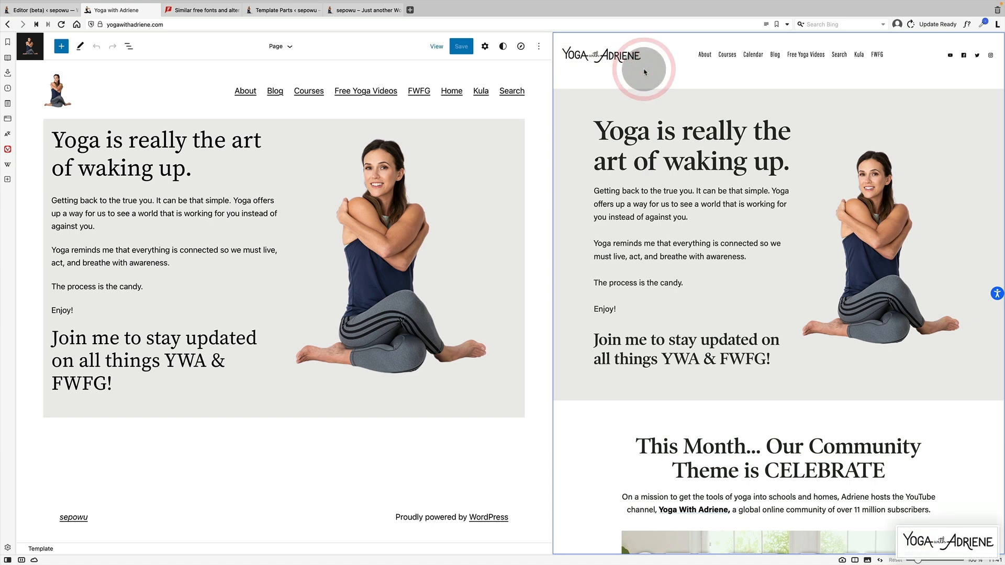
- Replace the Header's Site Logo by uploading the captured Yoga With Adriene logo image from the Desktop
{"action": "left_click", "coordinate": [190, 95]}
{"action": "left_click", "coordinate": [66, 86]}
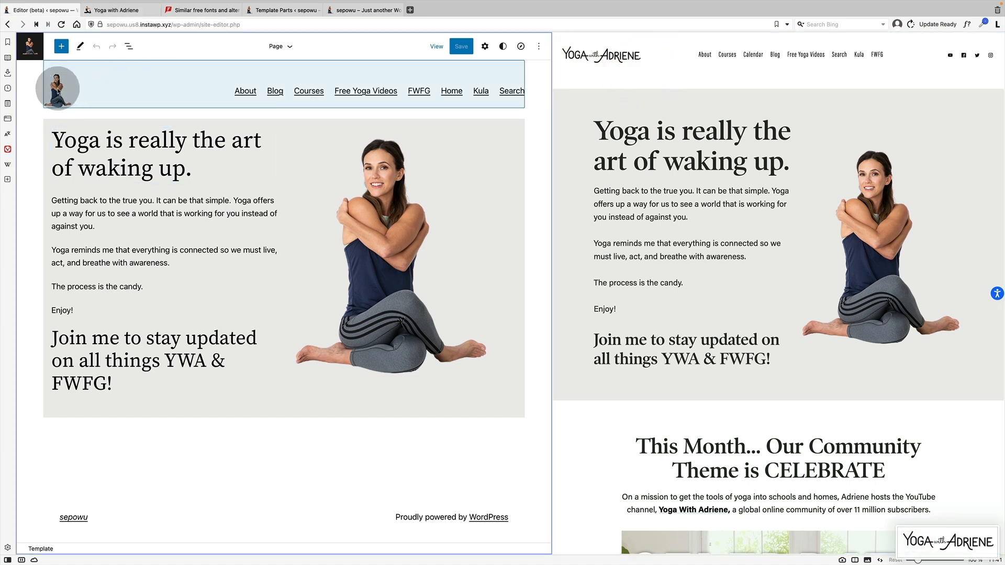
{"action": "left_click", "coordinate": [59, 88]}
{"action": "left_click", "coordinate": [61, 92]}
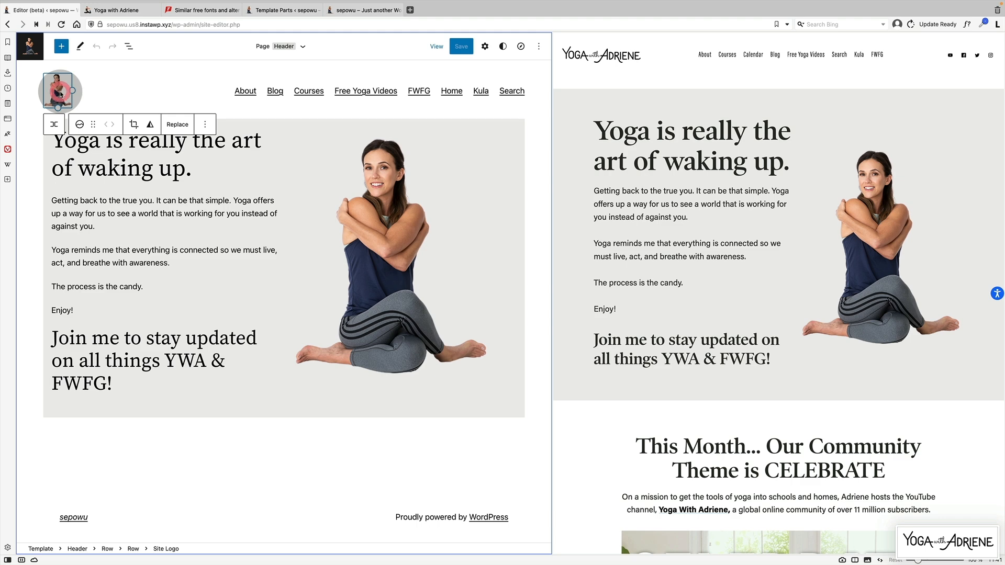
{"action": "left_click", "coordinate": [169, 125]}
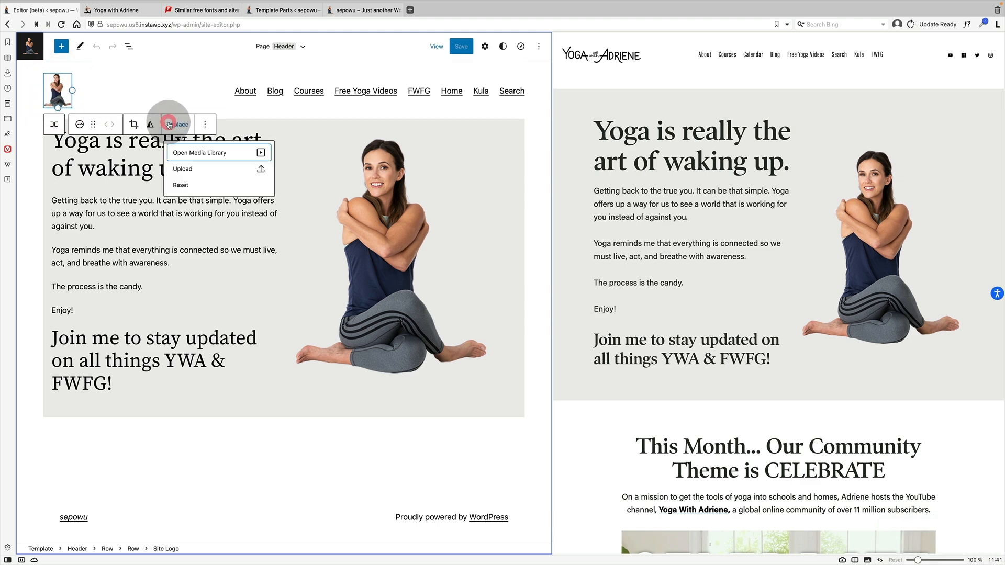
{"action": "left_click", "coordinate": [185, 169]}
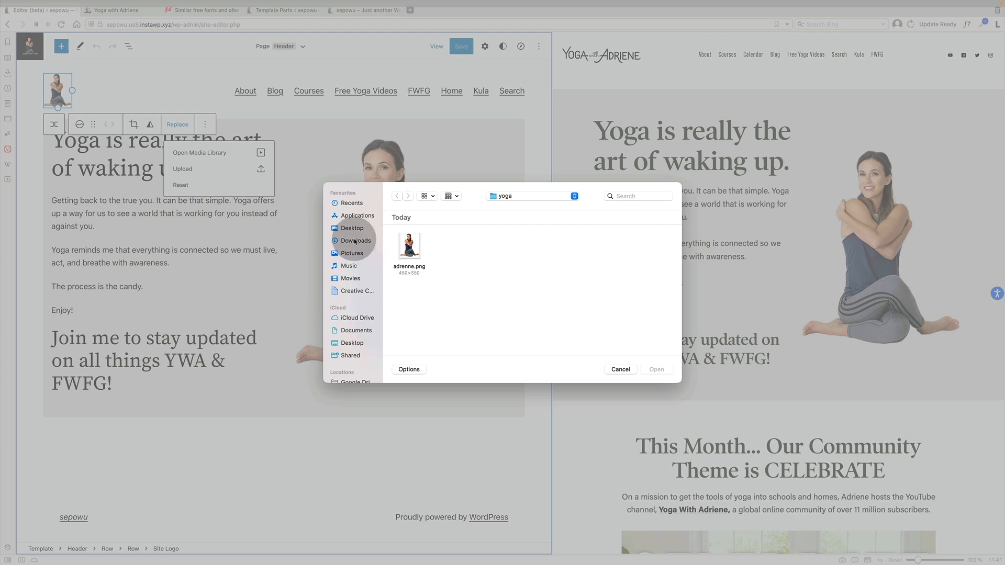
{"action": "left_click", "coordinate": [353, 228]}
{"action": "double_click", "coordinate": [408, 247]}
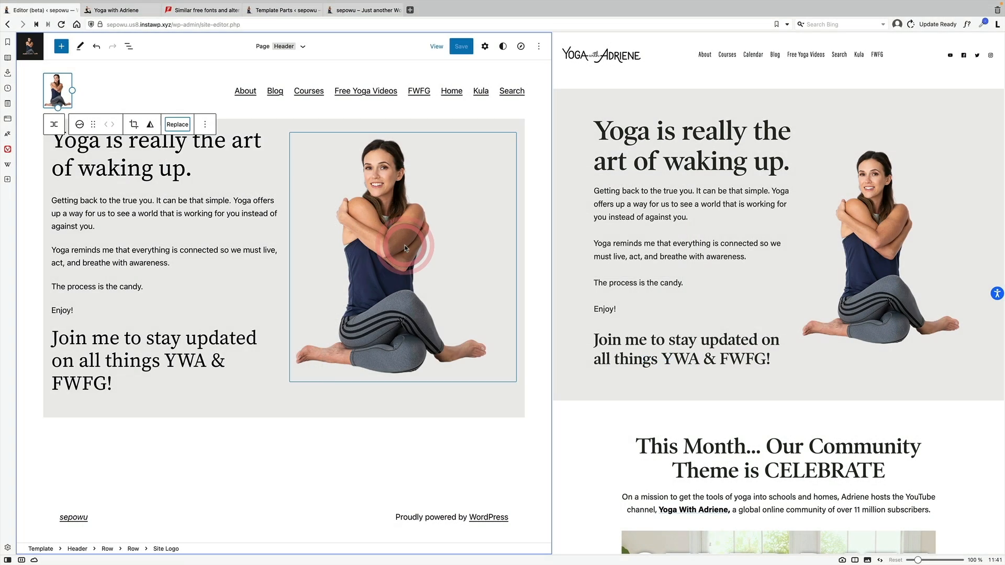
- Enlarge the Site Logo to an image width of 191 and check its block settings
{"action": "left_click_drag", "start_coordinate": [71, 80], "coordinate": [107, 98]}
{"action": "left_click", "coordinate": [461, 47]}
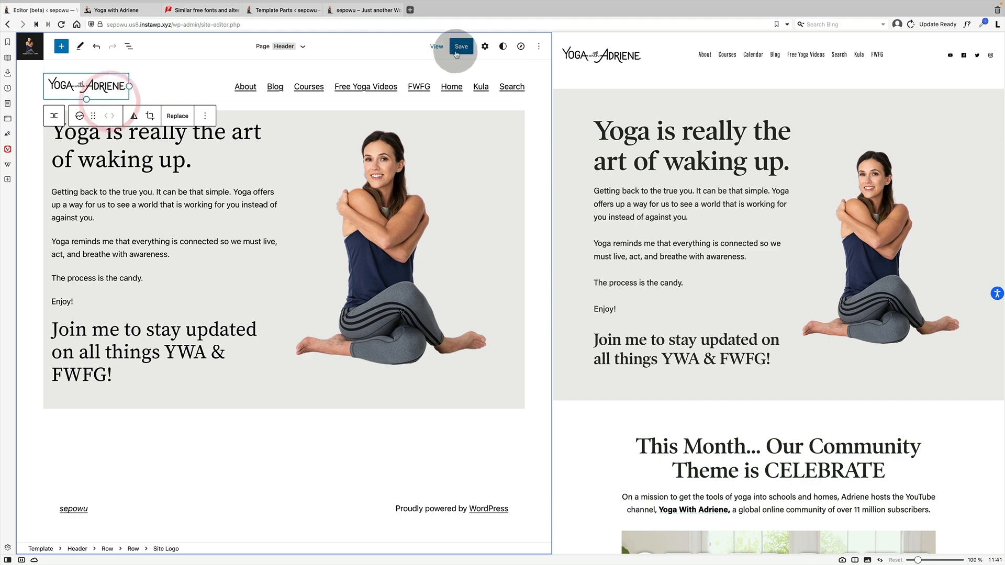
{"action": "left_click", "coordinate": [484, 46]}
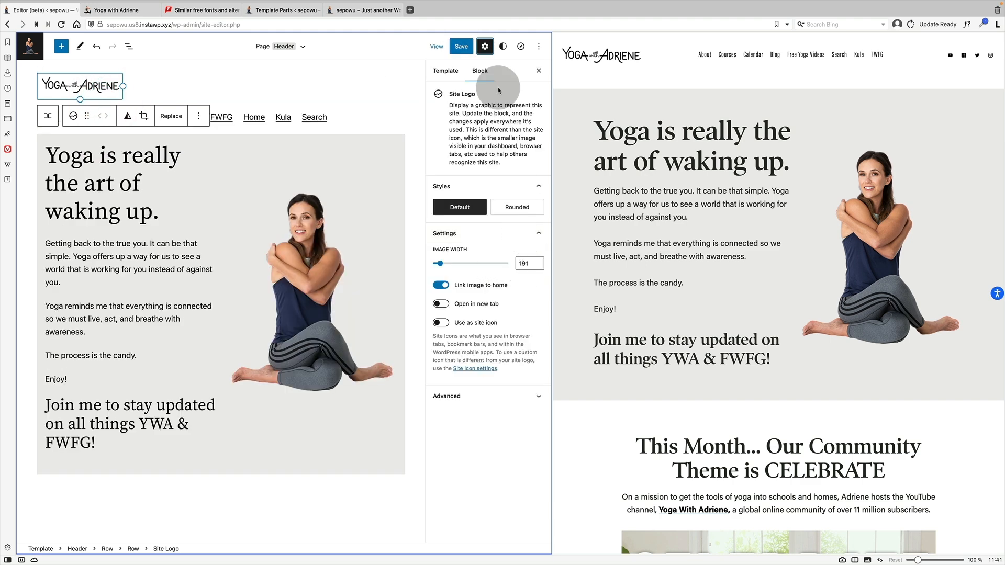
{"action": "left_click", "coordinate": [483, 48]}
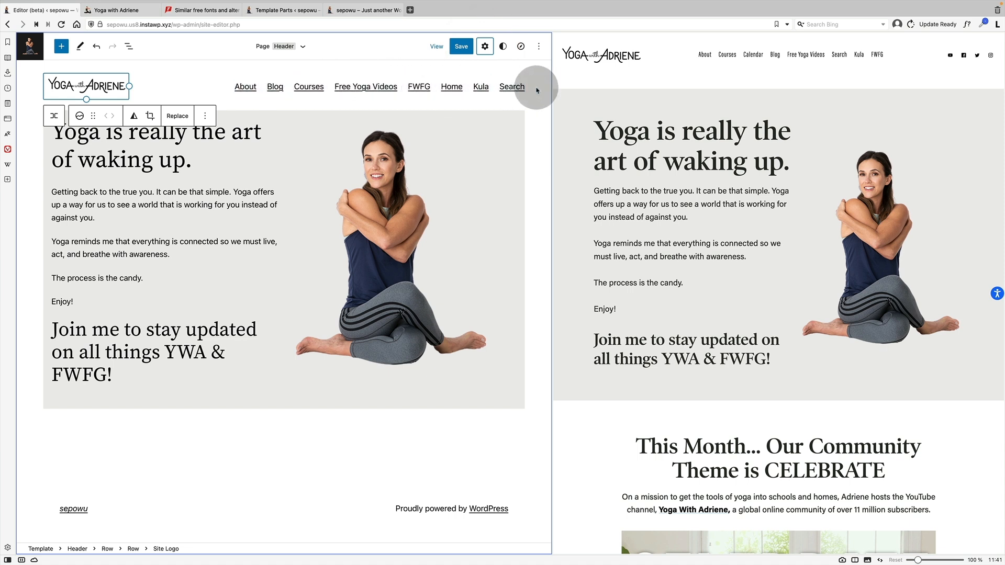
- Create a new menu for the Header's Navigation block and add the About page as its first link
{"action": "left_click", "coordinate": [361, 89]}
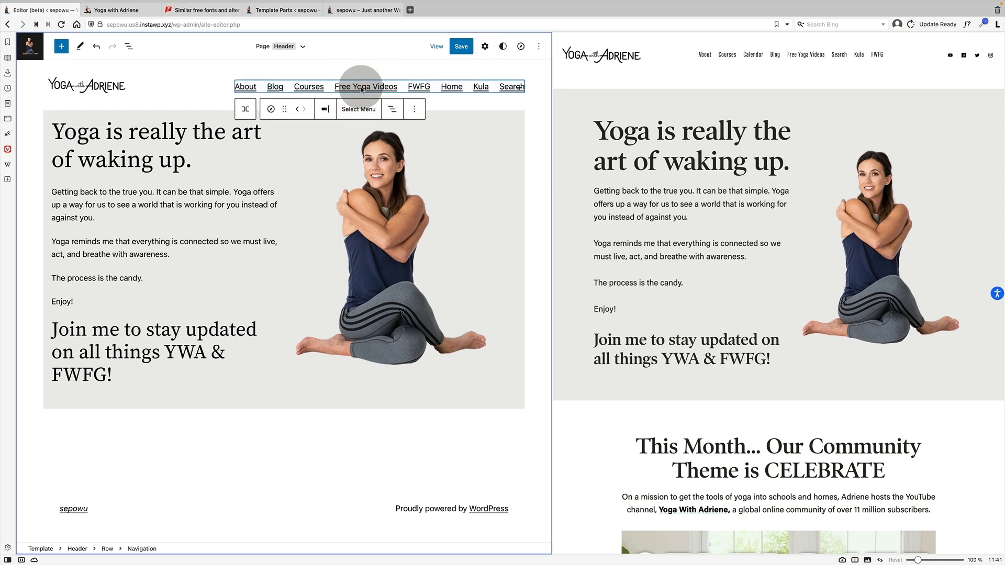
{"action": "left_click", "coordinate": [355, 113]}
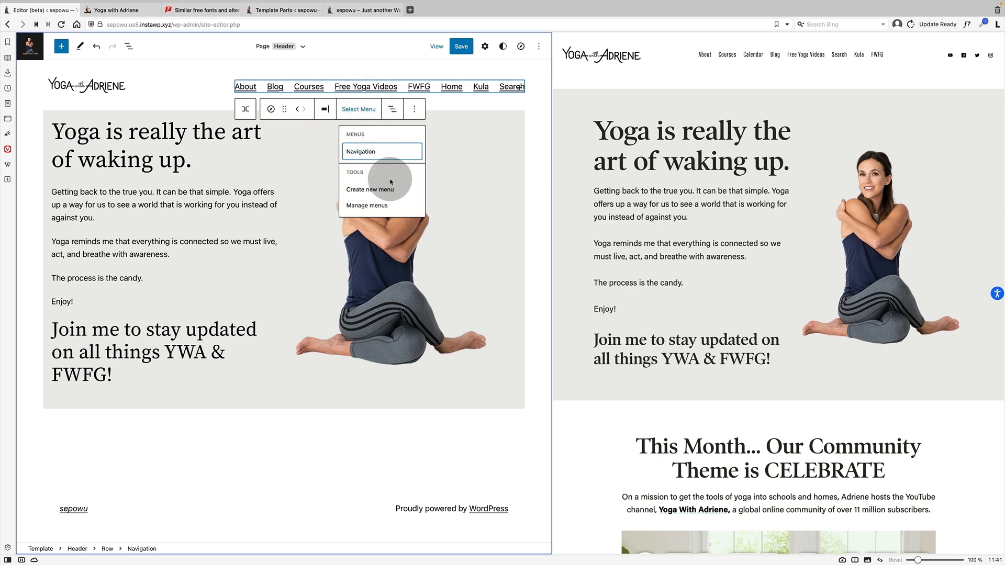
{"action": "left_click", "coordinate": [374, 191]}
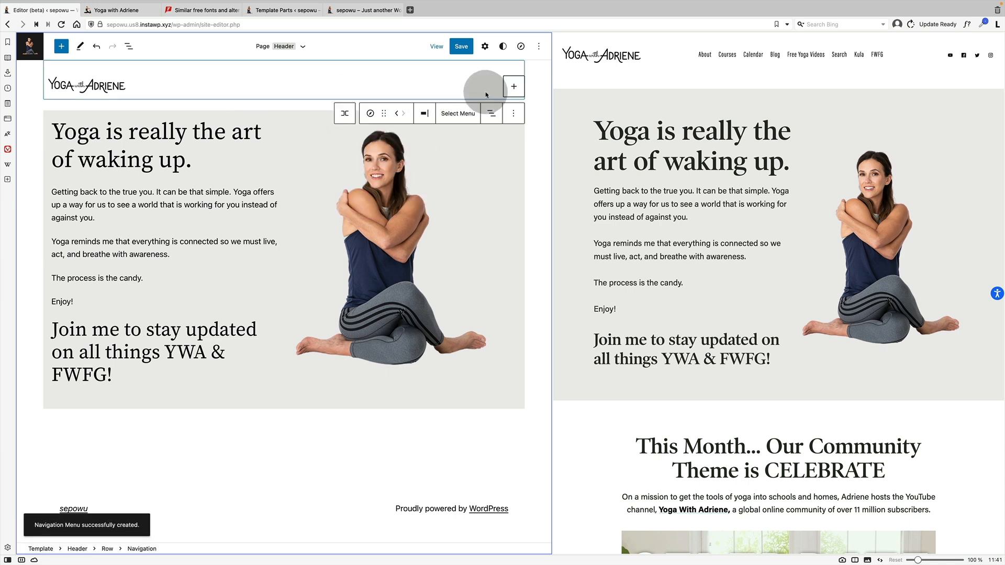
{"action": "left_click", "coordinate": [511, 88]}
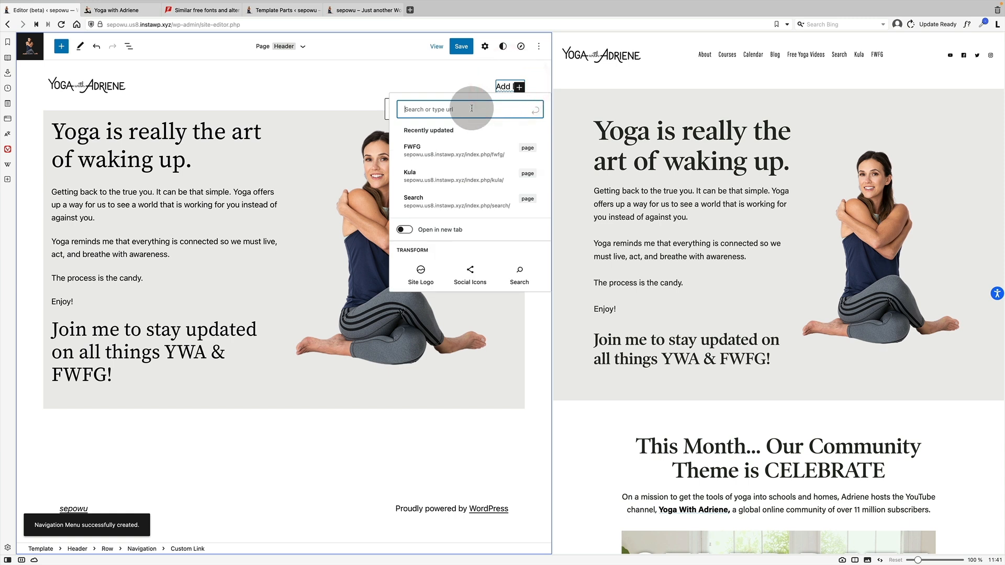
{"action": "type", "text": "Aboutg"}
{"action": "key", "text": "BackSpace"}
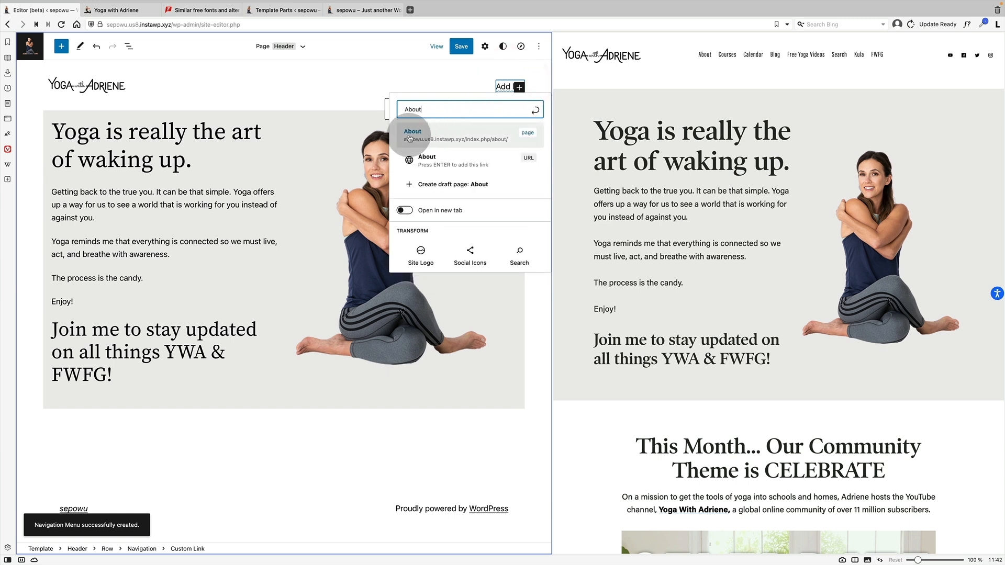
{"action": "left_click", "coordinate": [409, 135]}
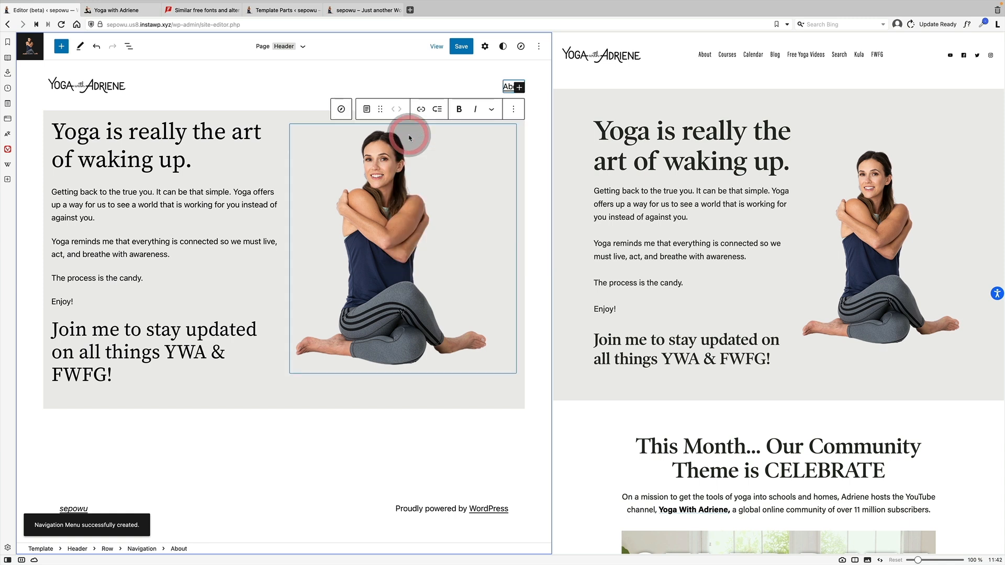
- Add the Courses page and a custom link named calende to the navigation menu after About
{"action": "left_click", "coordinate": [519, 88]}
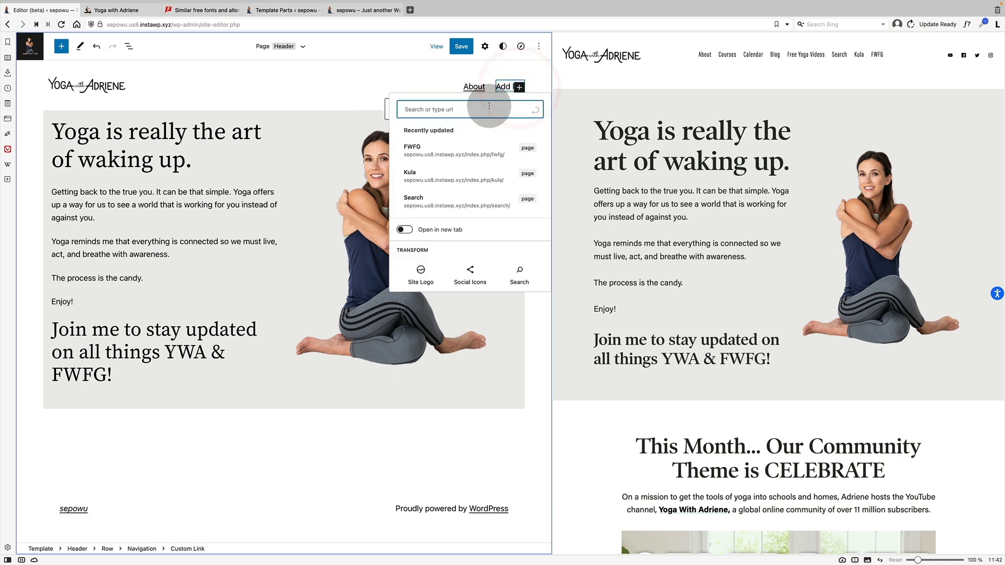
{"action": "type", "text": "course"}
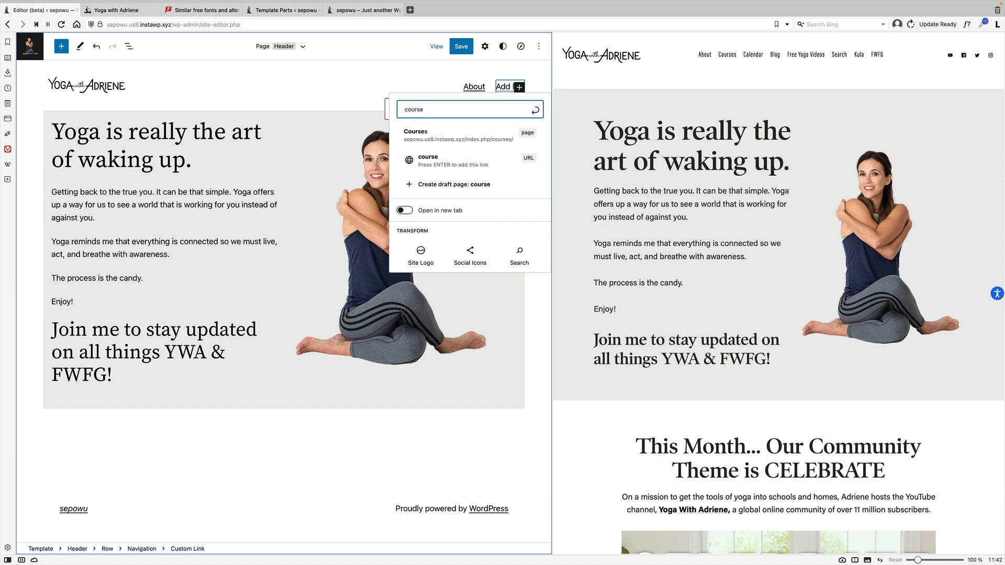
{"action": "left_click", "coordinate": [428, 135]}
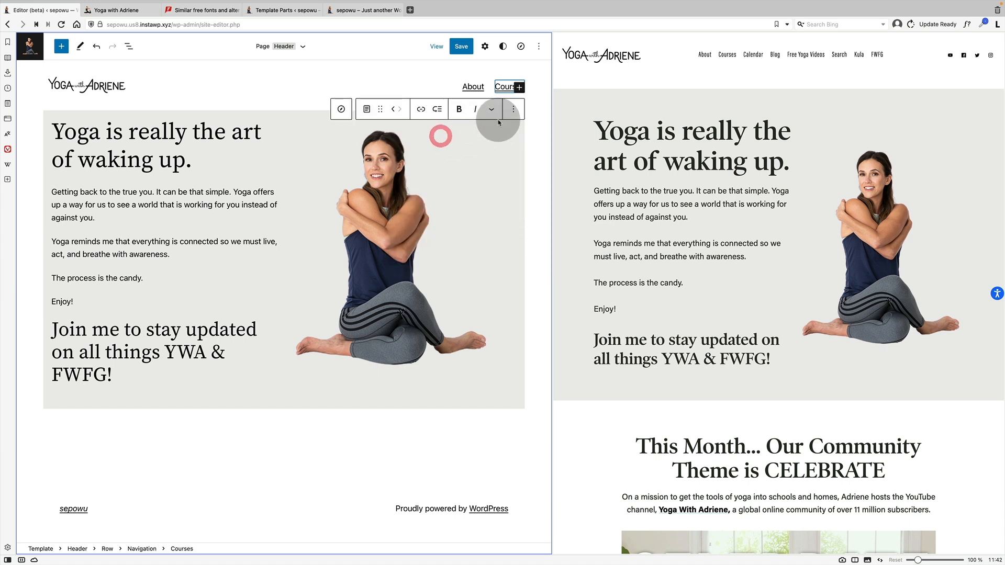
{"action": "left_click", "coordinate": [519, 89]}
{"action": "type", "text": "cal"}
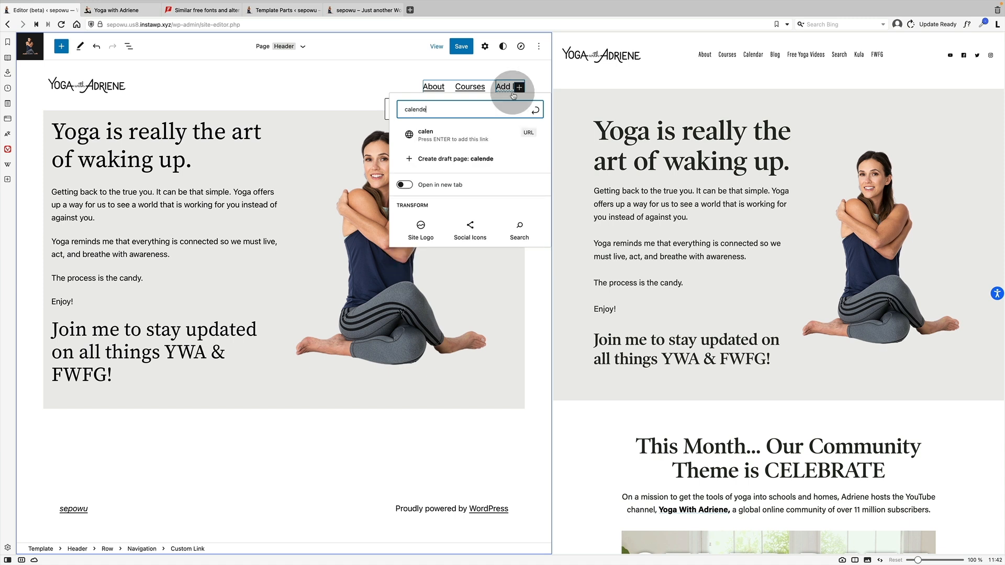
{"action": "type", "text": "ende"}
{"action": "left_click", "coordinate": [463, 131]}
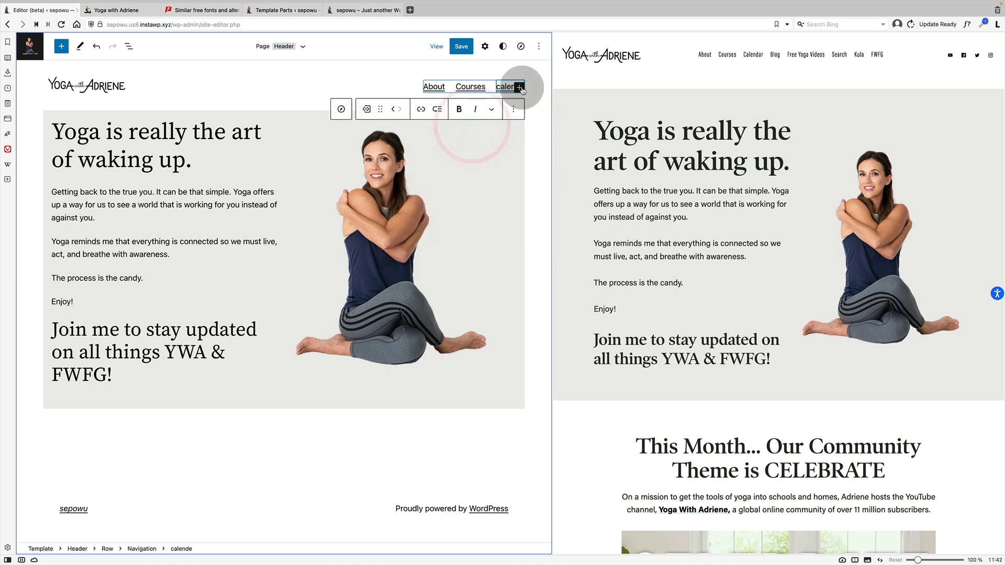
- Add the Blog and Free Yoga Videos pages to the end of the navigation menu
{"action": "left_click", "coordinate": [520, 88]}
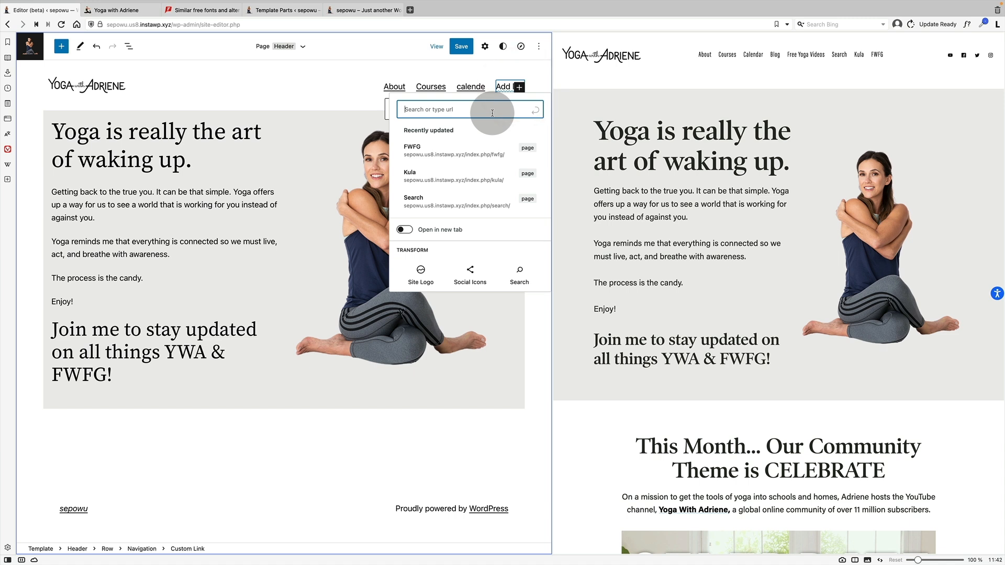
{"action": "type", "text": "blog"}
{"action": "left_click", "coordinate": [473, 137]}
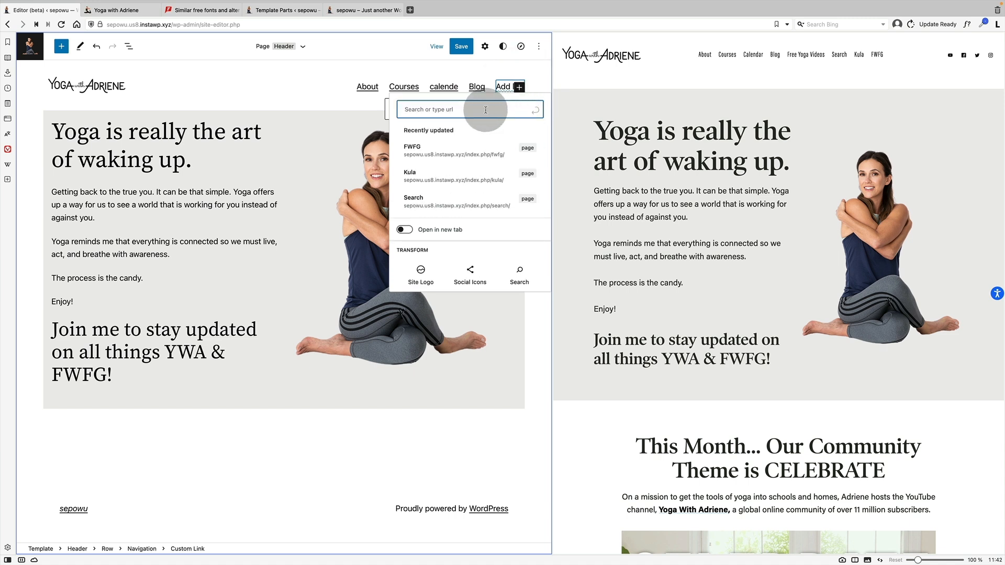
{"action": "type", "text": "free"}
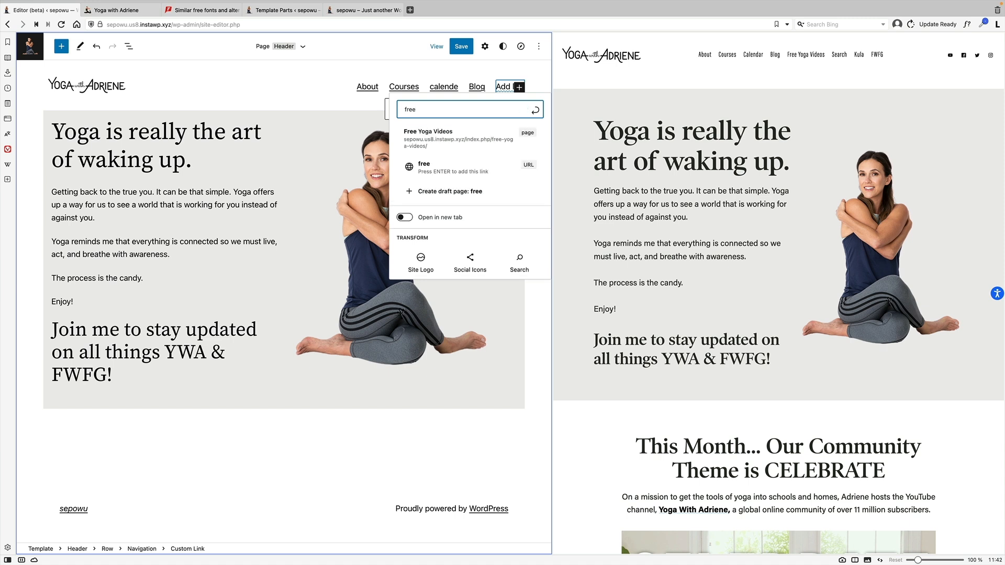
{"action": "left_click", "coordinate": [481, 130]}
- Add the Search, Kula and FWFG pages to the end of the navigation menu
{"action": "type", "text": "search"}
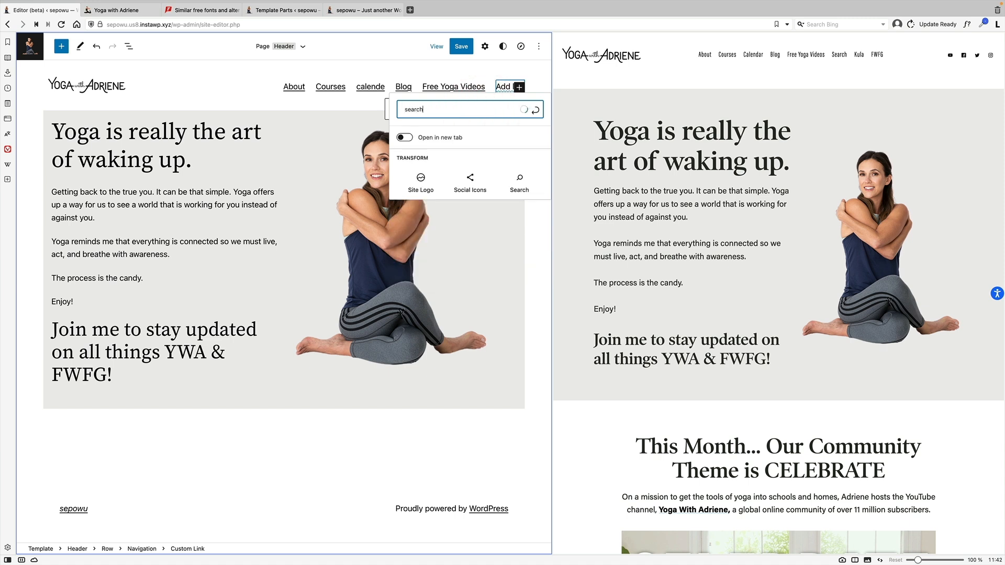
{"action": "left_click", "coordinate": [471, 128]}
{"action": "left_click", "coordinate": [520, 90]}
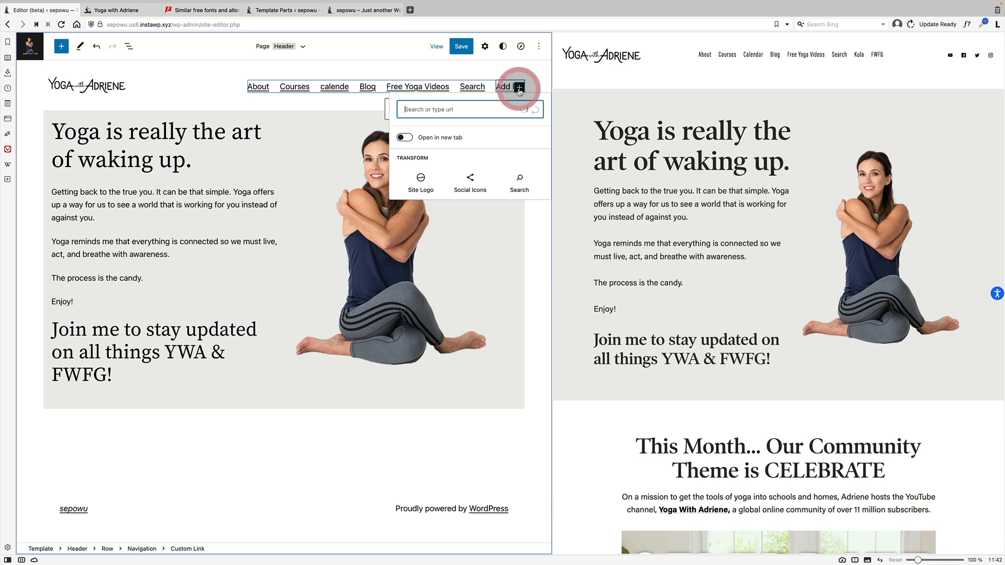
{"action": "type", "text": "kul"}
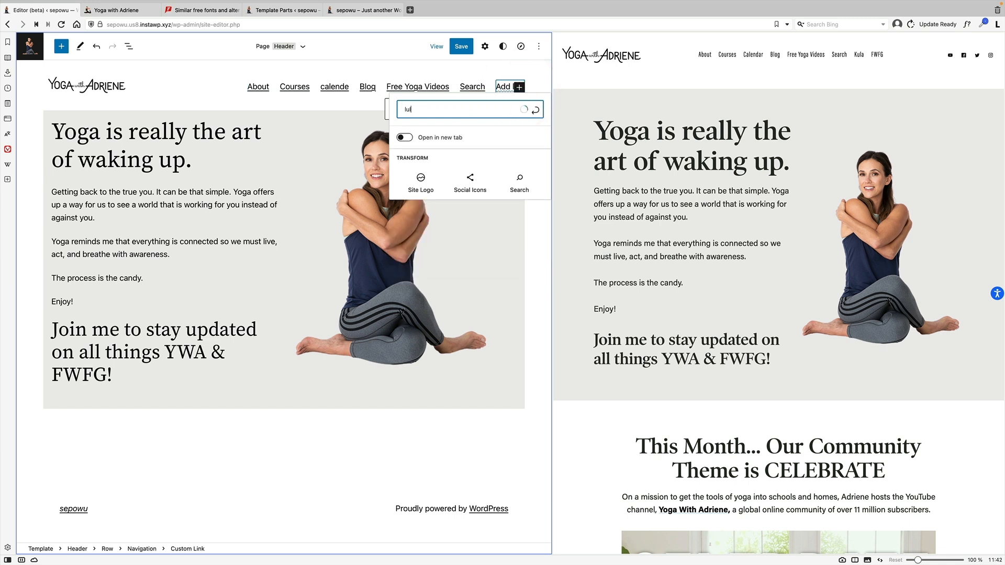
{"action": "left_click", "coordinate": [468, 138]}
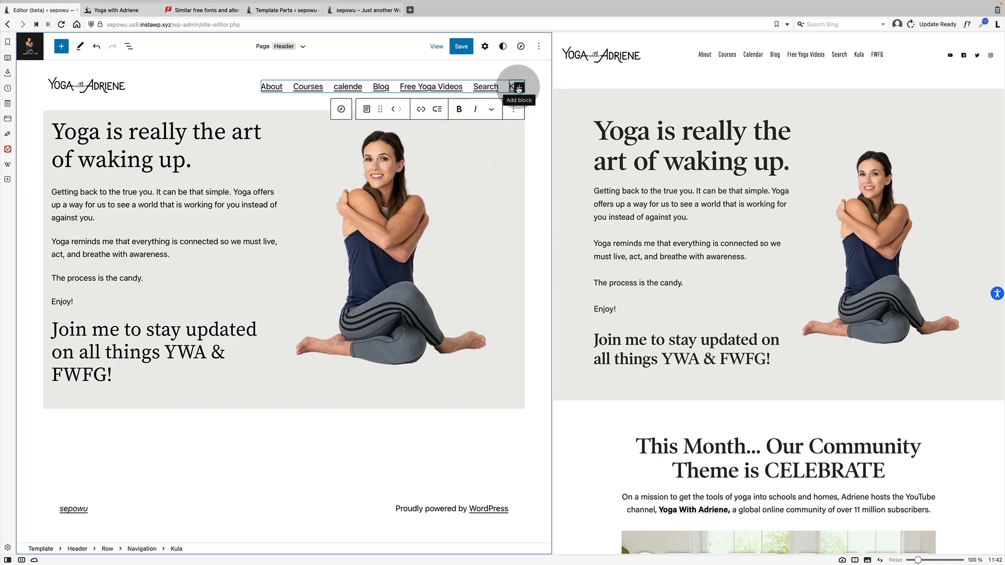
{"action": "left_click", "coordinate": [518, 89]}
{"action": "type", "text": "fw"}
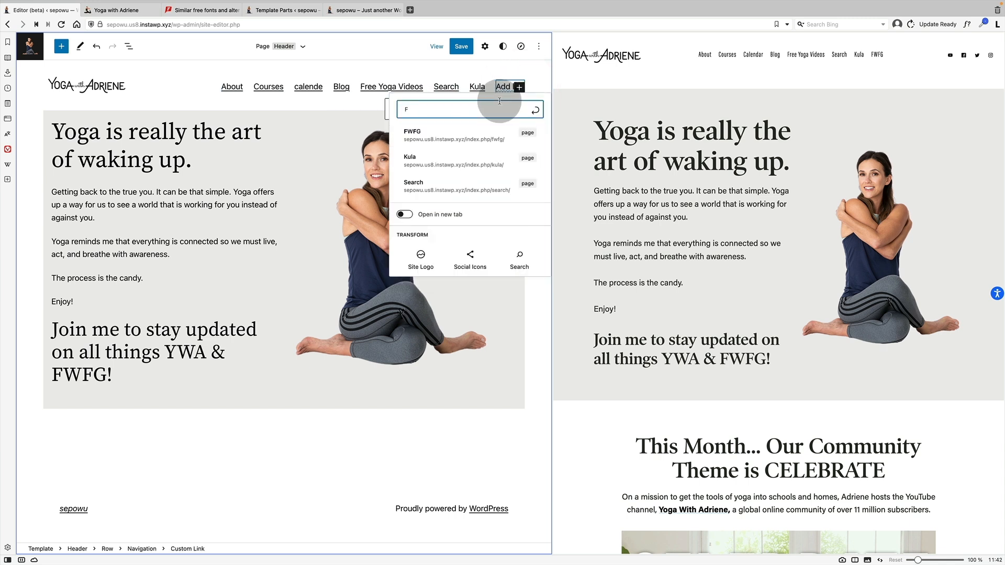
{"action": "left_click", "coordinate": [447, 133]}
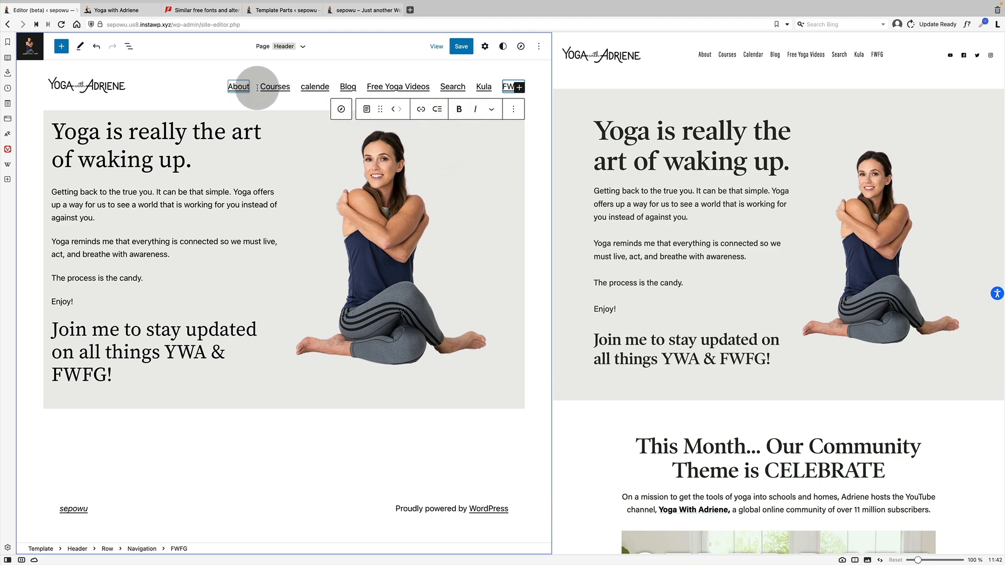
- Examine the Header's block structure in the List View with the Navigation block's links expanded
{"action": "left_click", "coordinate": [129, 48]}
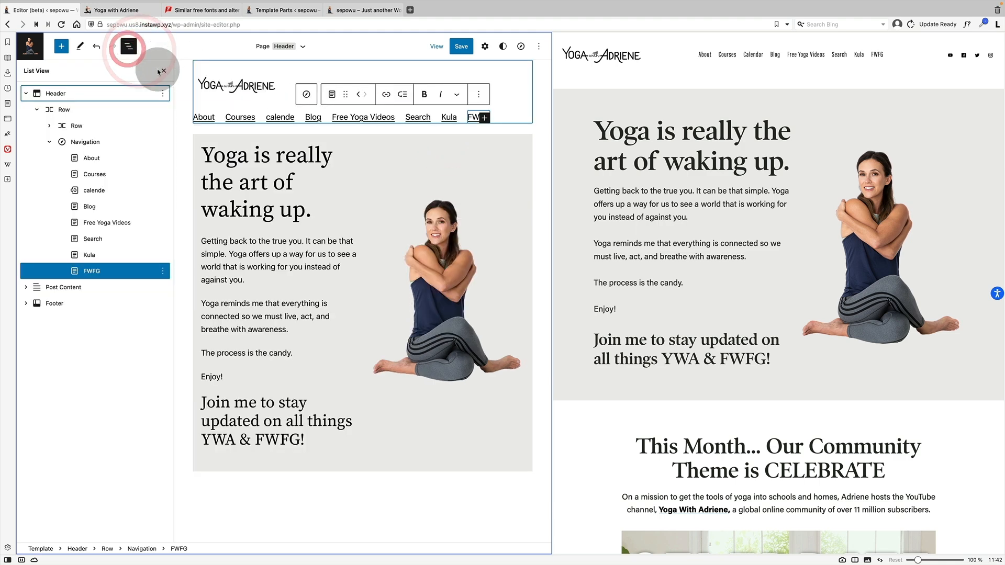
{"action": "left_click", "coordinate": [48, 142]}
{"action": "left_click", "coordinate": [48, 141]}
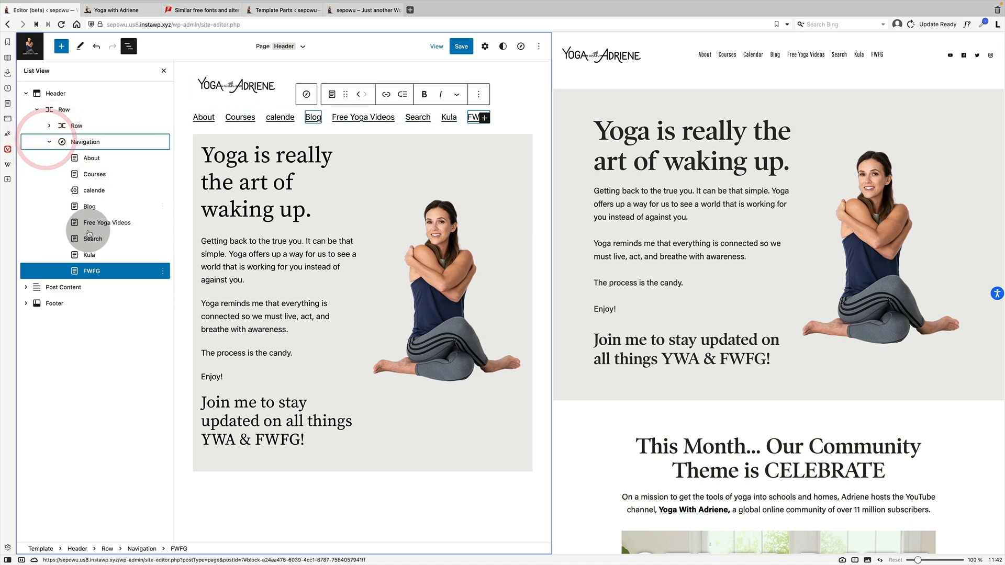
- Insert a Social Icons block directly after the Navigation block in the Header's row
{"action": "left_click", "coordinate": [49, 141]}
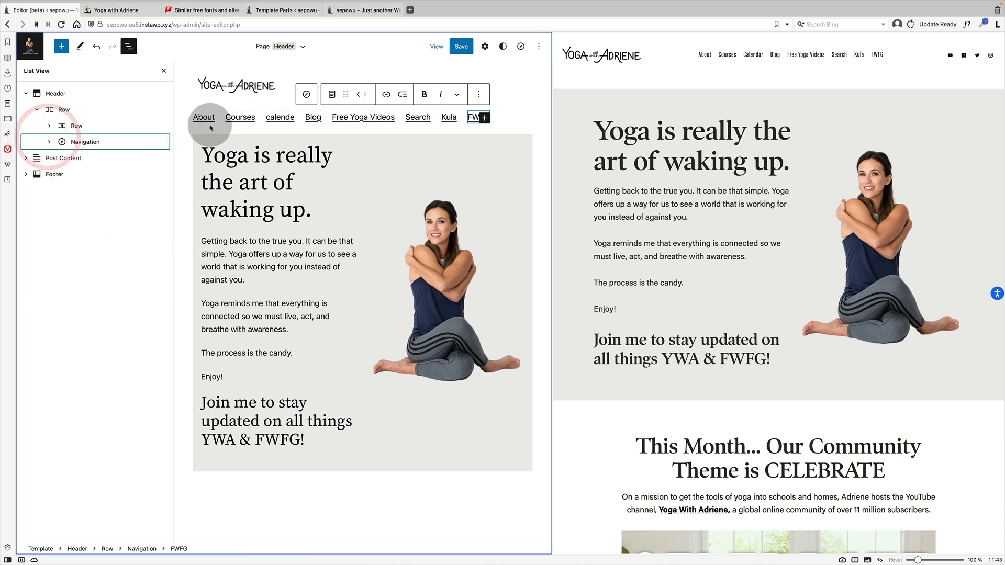
{"action": "left_click", "coordinate": [71, 142]}
{"action": "left_click", "coordinate": [162, 142]}
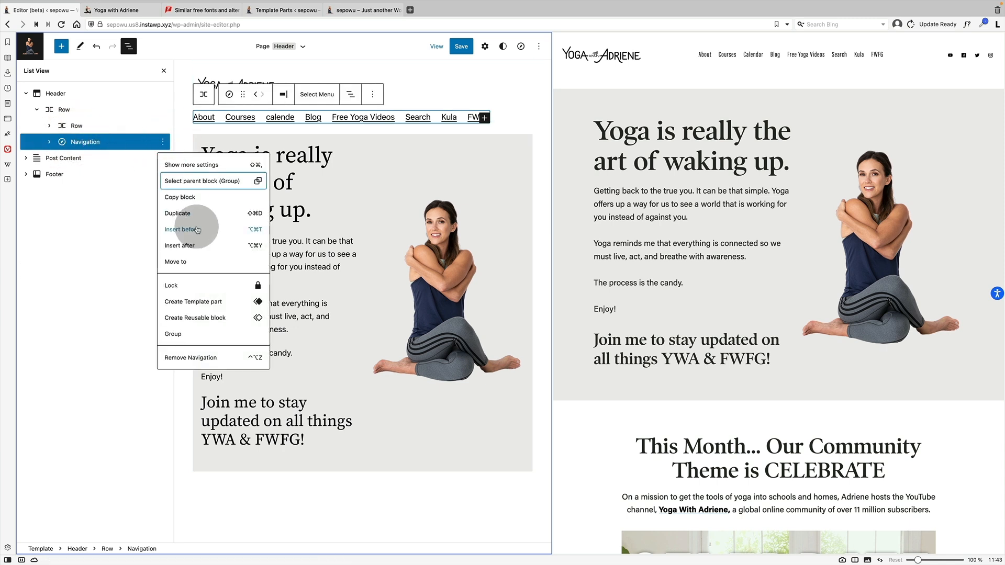
{"action": "left_click", "coordinate": [195, 245]}
{"action": "left_click", "coordinate": [255, 139]}
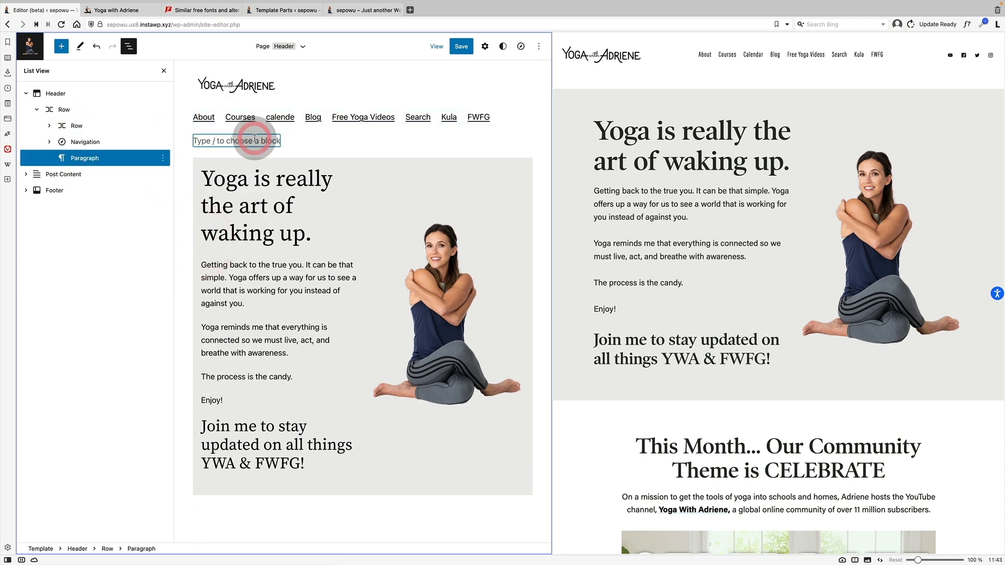
{"action": "type", "text": "/SO"}
{"action": "left_click", "coordinate": [477, 136]}
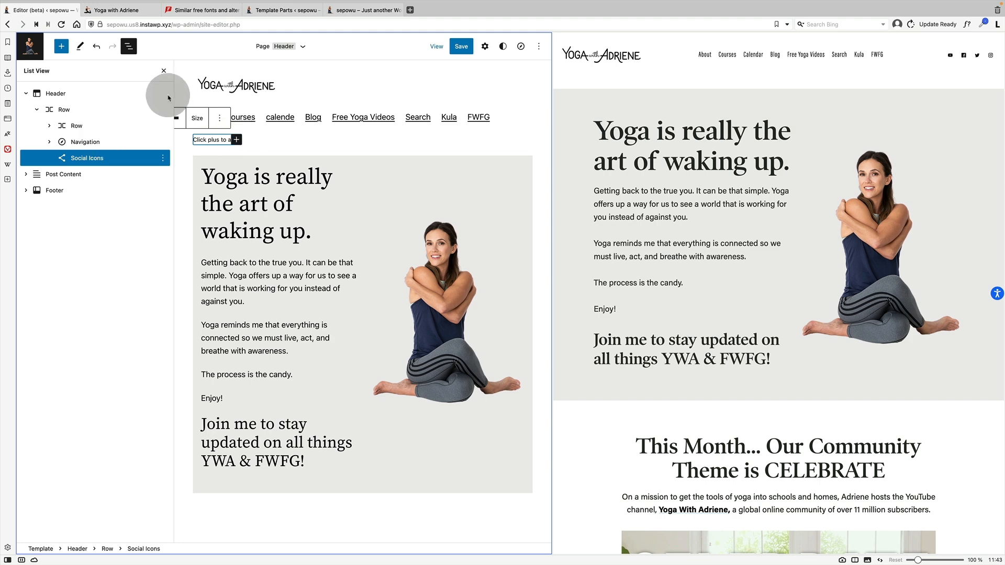
- Close the List View and turn on the Top toolbar view option for the editor
{"action": "left_click", "coordinate": [163, 71]}
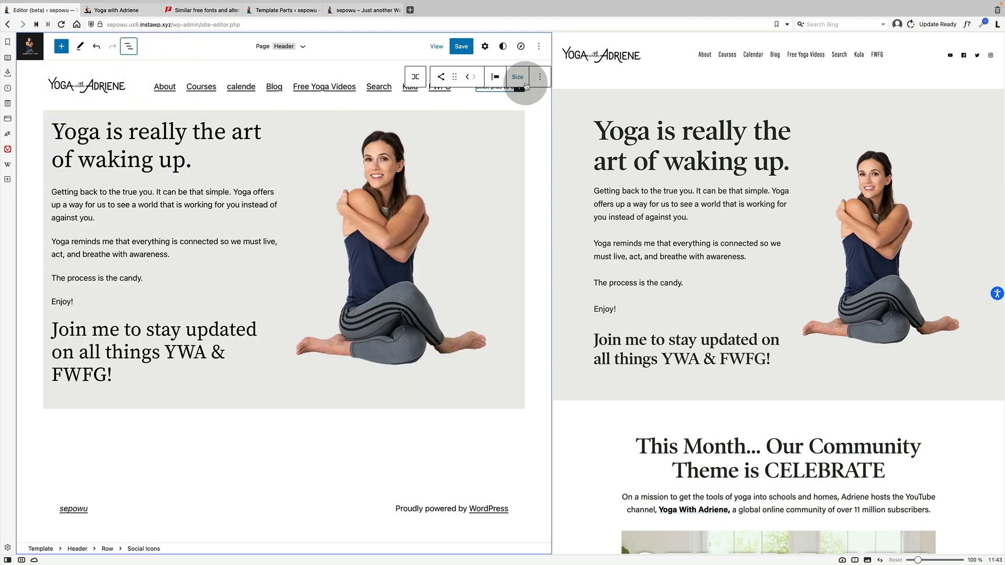
{"action": "left_click", "coordinate": [538, 46]}
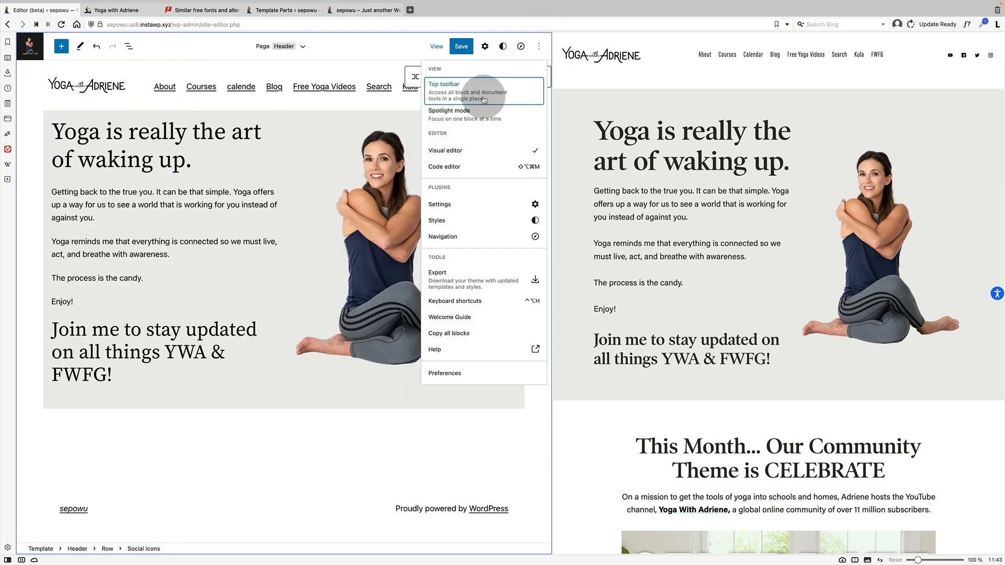
{"action": "left_click", "coordinate": [494, 92]}
{"action": "left_click", "coordinate": [373, 73]}
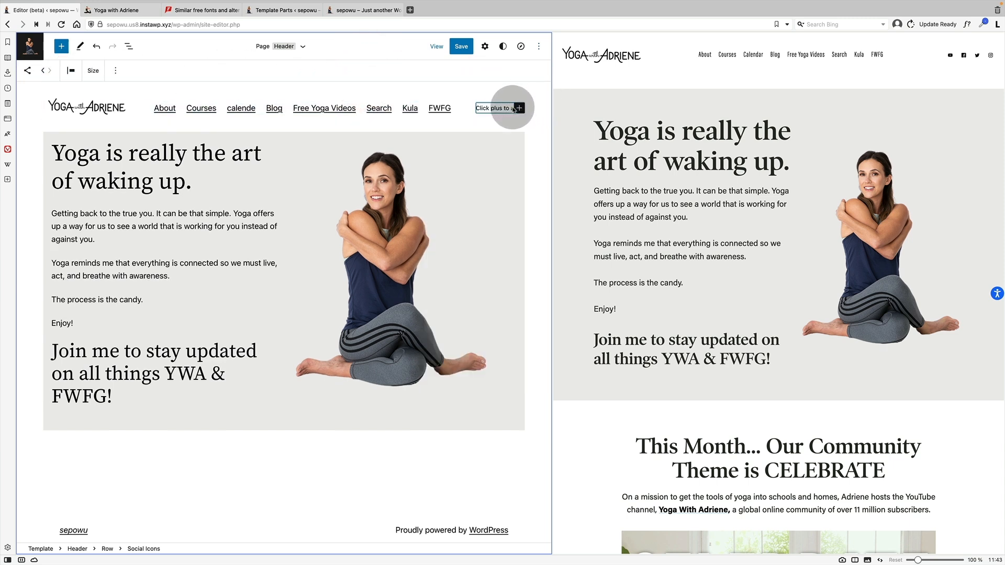
{"action": "left_click", "coordinate": [537, 46]}
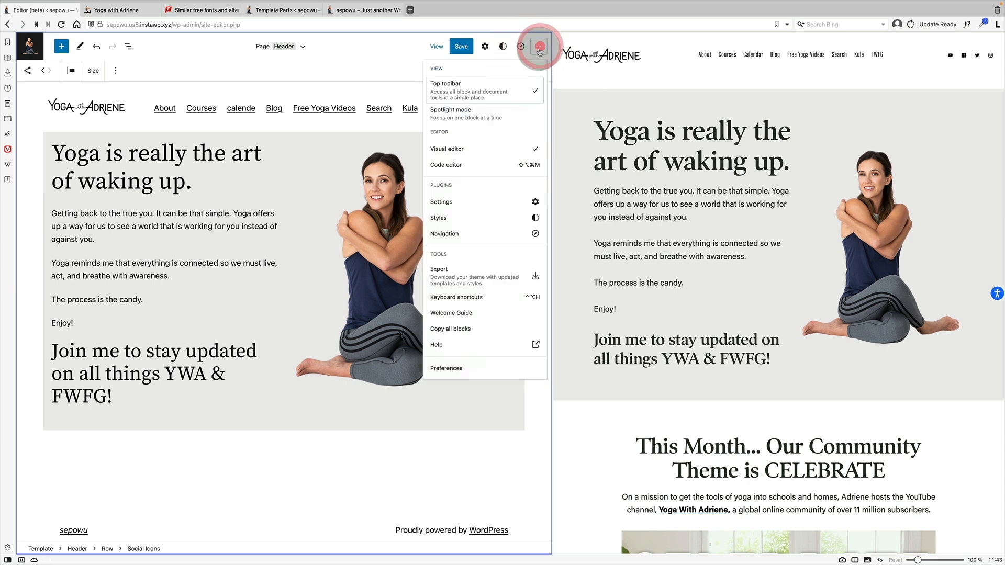
{"action": "left_click", "coordinate": [355, 81]}
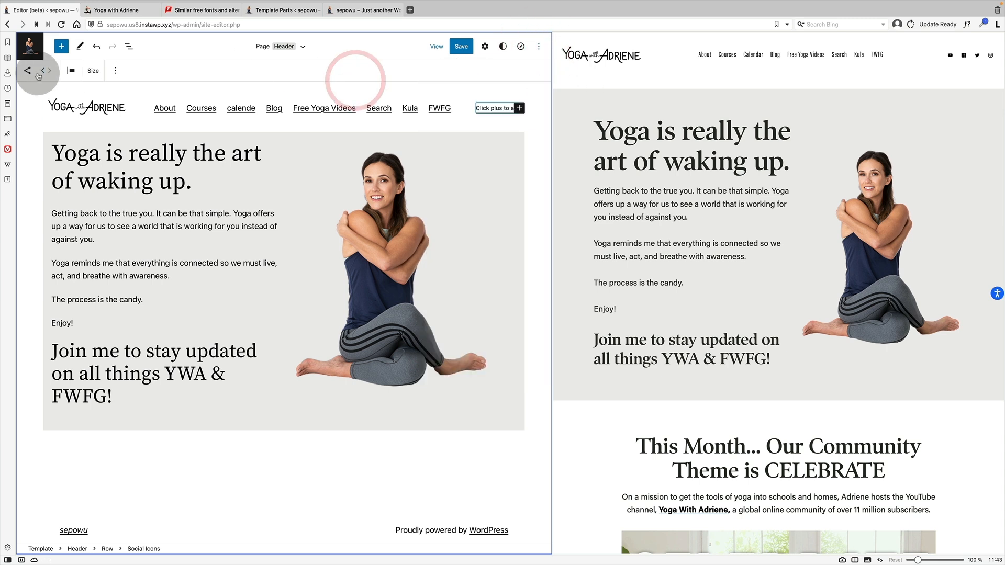
- Add a Facebook icon to the Social Icons block with £ as its placeholder link address
{"action": "left_click", "coordinate": [518, 108]}
{"action": "left_click", "coordinate": [506, 132]}
{"action": "type", "text": "FAC"}
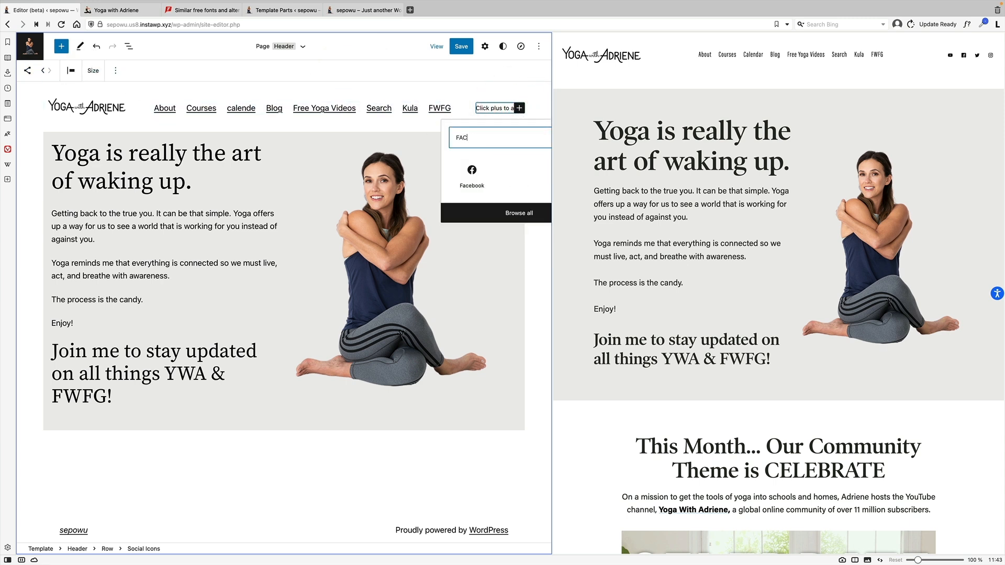
{"action": "type", "text": "E"}
{"action": "left_click", "coordinate": [471, 173]}
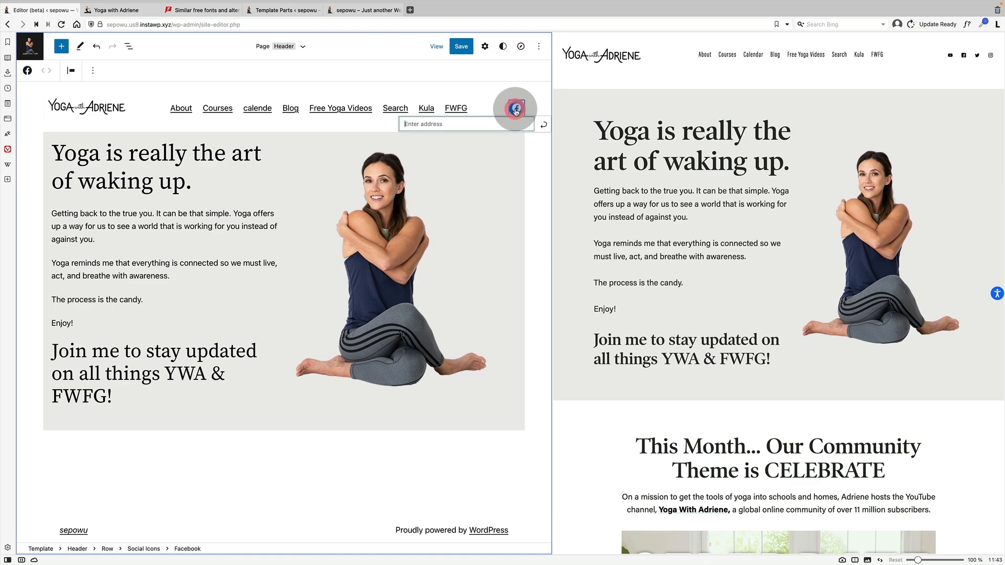
{"action": "left_click", "coordinate": [515, 110]}
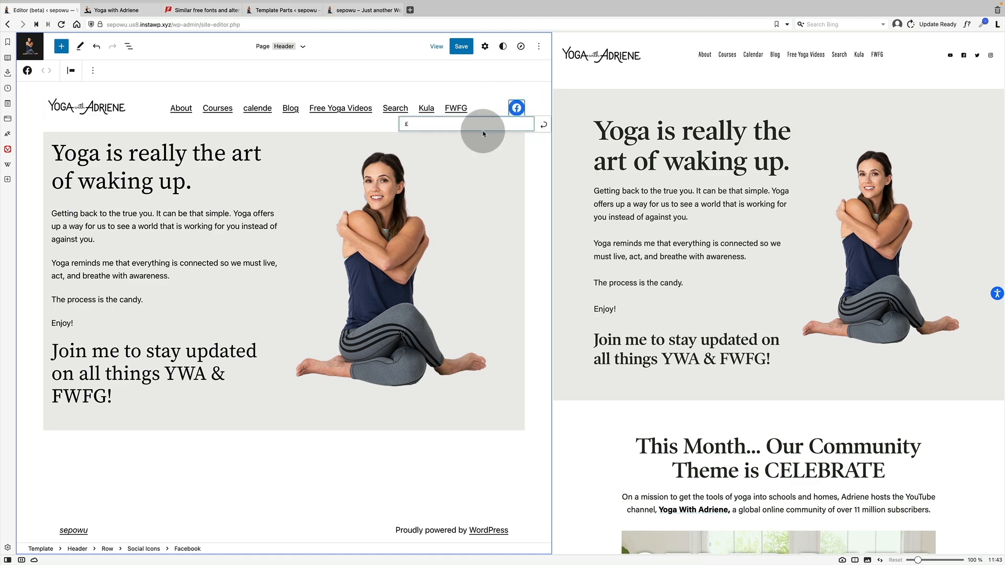
{"action": "type", "text": "f"}
- Select the Social Icons block in the List View and show its block settings
{"action": "left_click", "coordinate": [129, 46]}
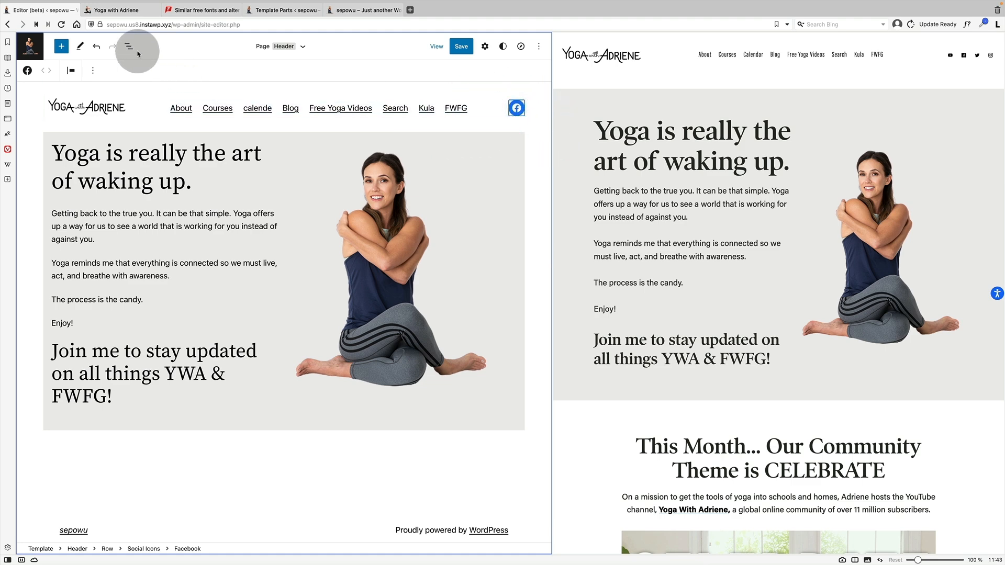
{"action": "left_click", "coordinate": [100, 161]}
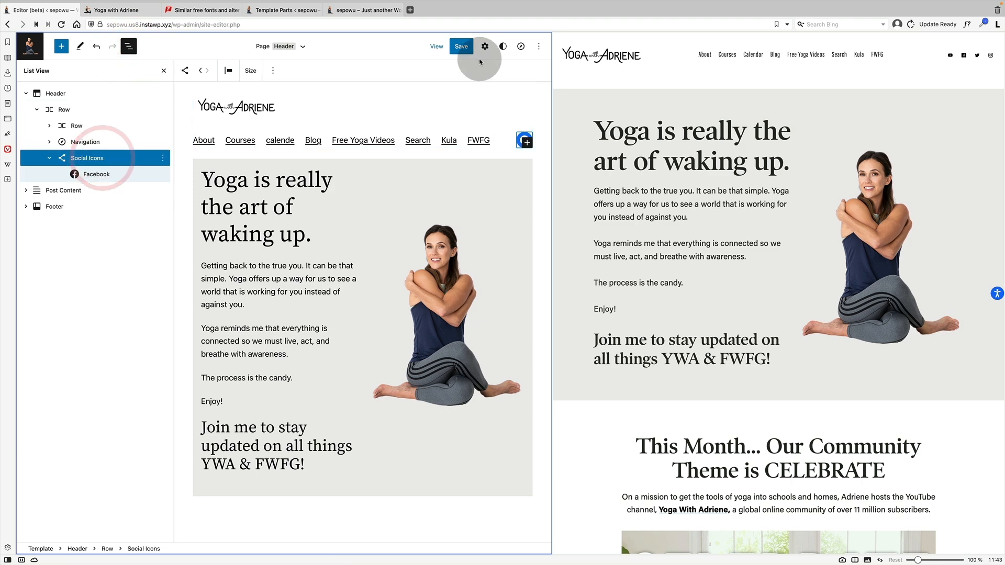
{"action": "left_click", "coordinate": [485, 46]}
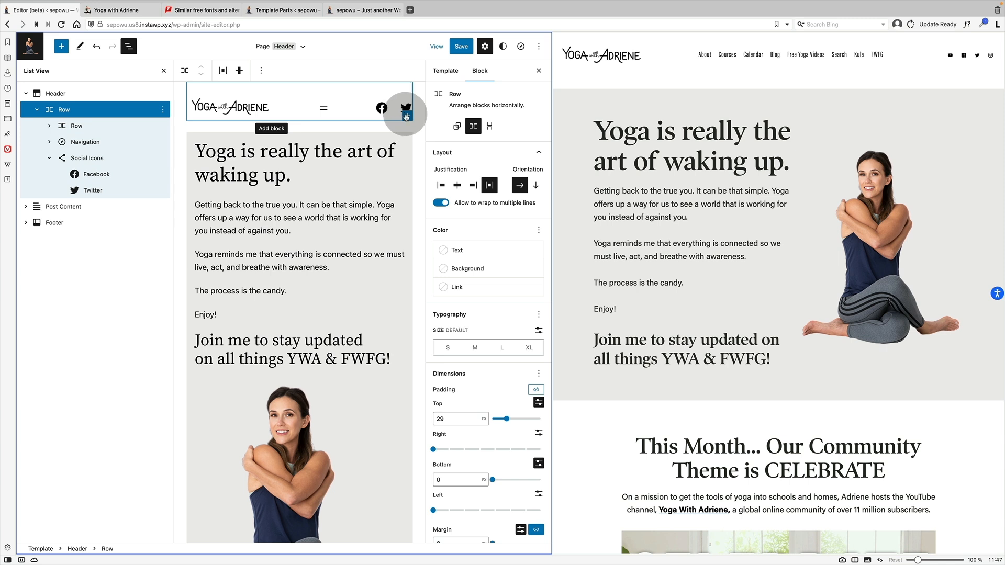
- Add a YouTube icon after Twitter in the Social Icons block and apply a link address to it
{"action": "left_click", "coordinate": [406, 116]}
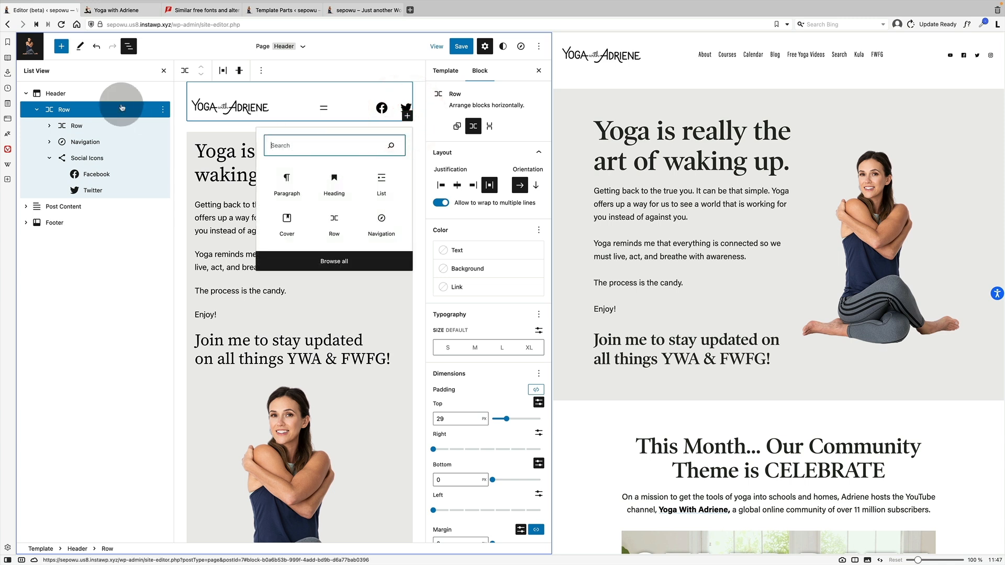
{"action": "left_click", "coordinate": [87, 158]}
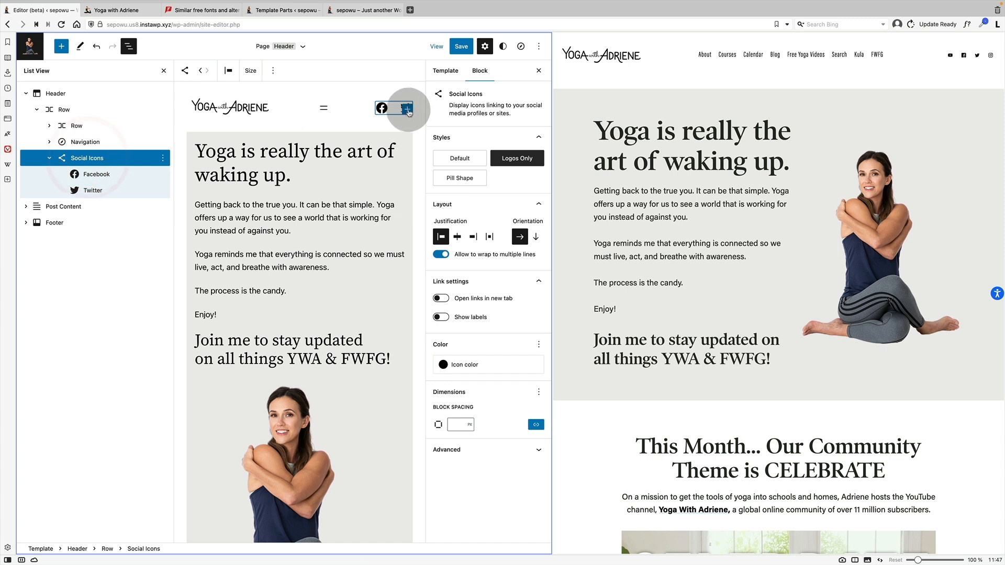
{"action": "left_click", "coordinate": [406, 108]}
{"action": "type", "text": "yoiut"}
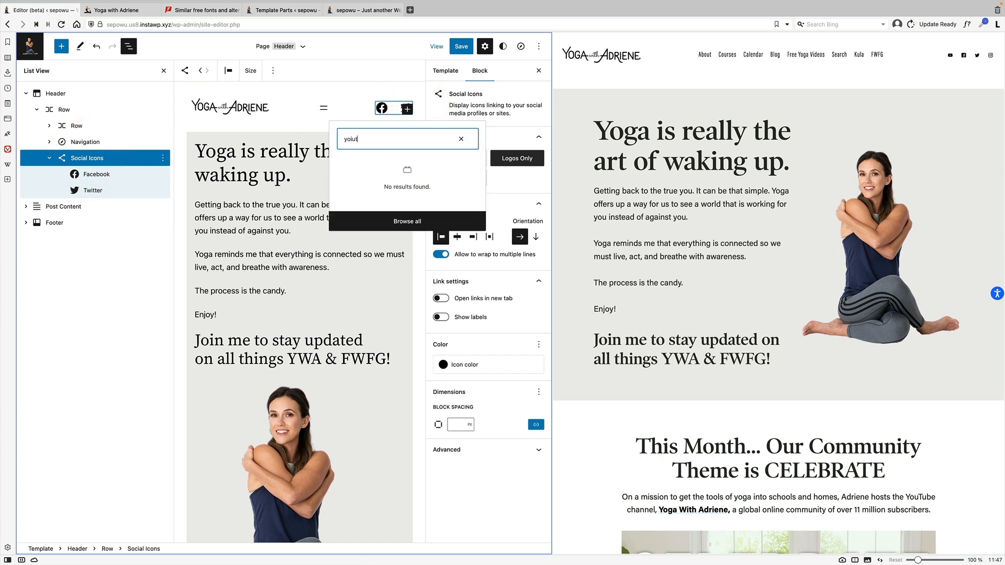
{"action": "key", "text": "BackSpace"}
{"action": "type", "text": "u"}
{"action": "left_click", "coordinate": [365, 174]}
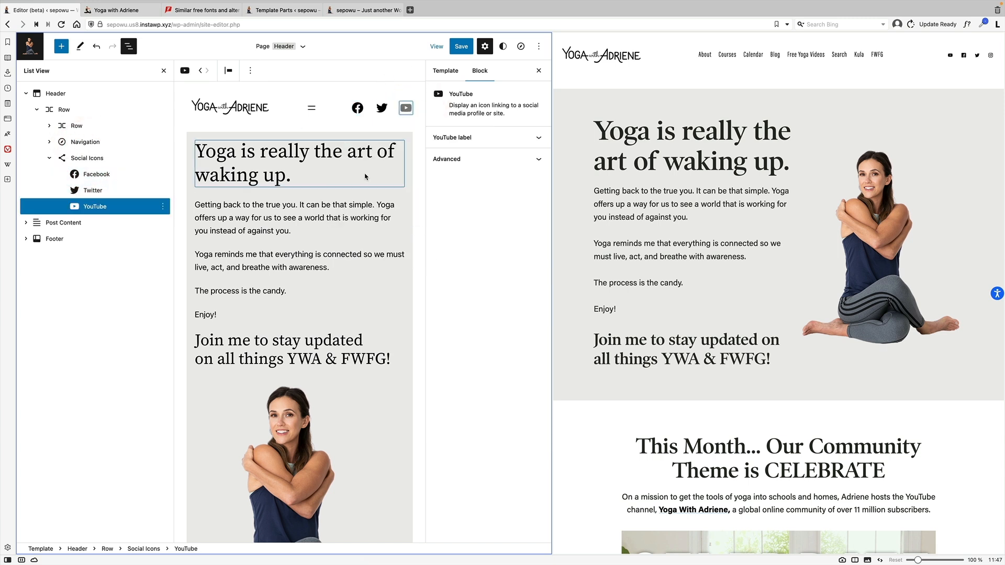
{"action": "left_click", "coordinate": [408, 110]}
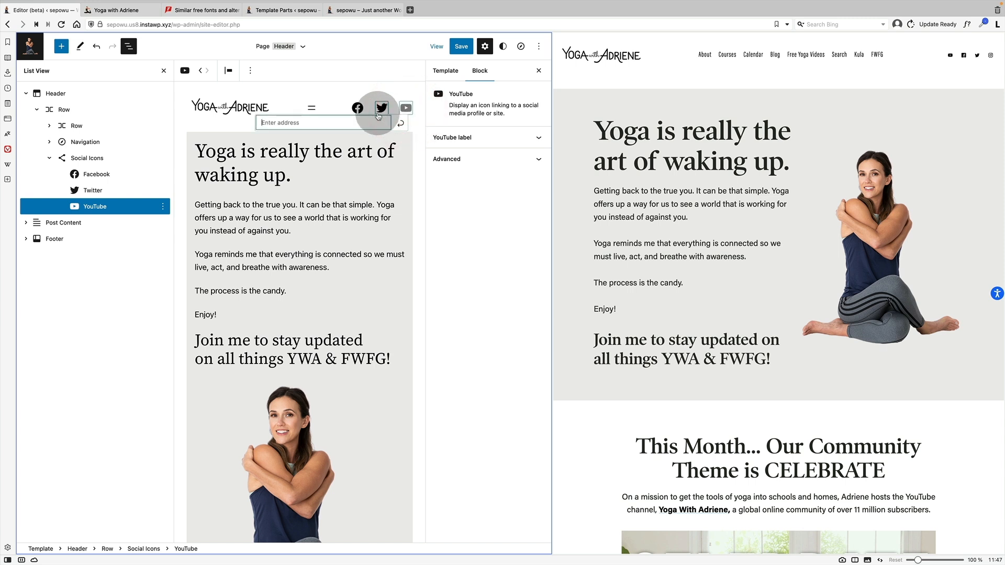
{"action": "left_click", "coordinate": [403, 124]}
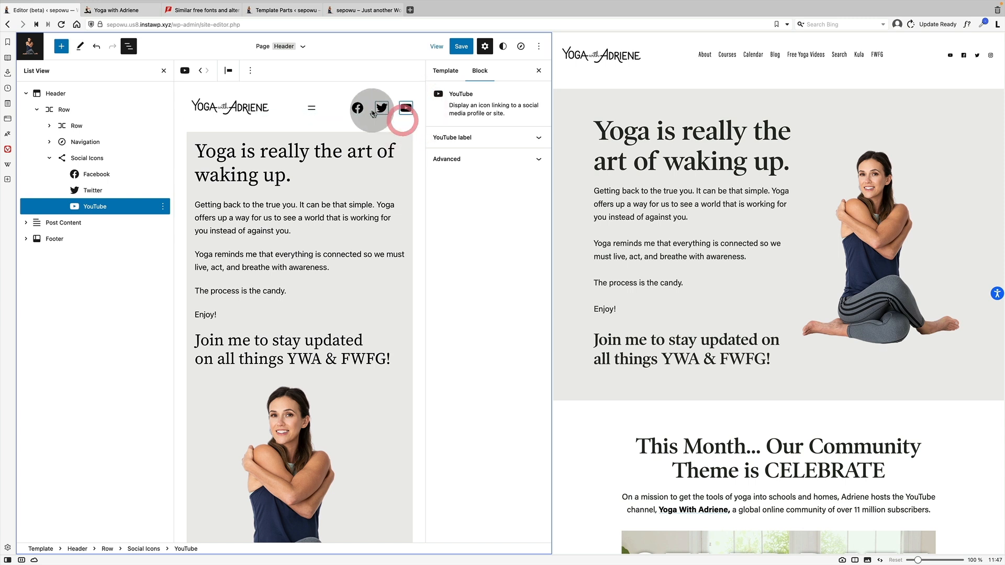
- Save the header changes, leave the site editor and view the live homepage
{"action": "left_click", "coordinate": [459, 49]}
{"action": "left_click", "coordinate": [459, 51]}
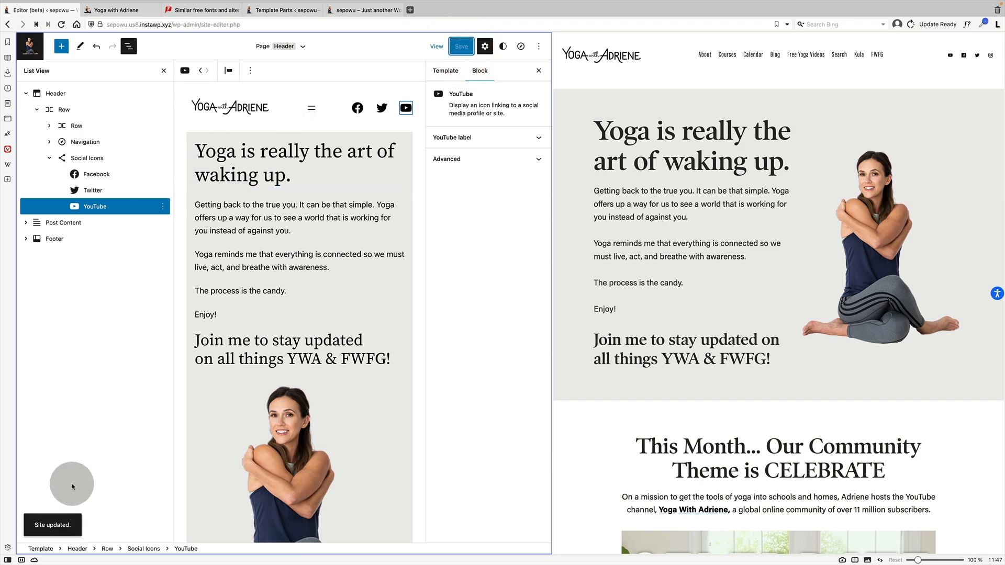
{"action": "left_click", "coordinate": [31, 48]}
{"action": "left_click", "coordinate": [55, 78]}
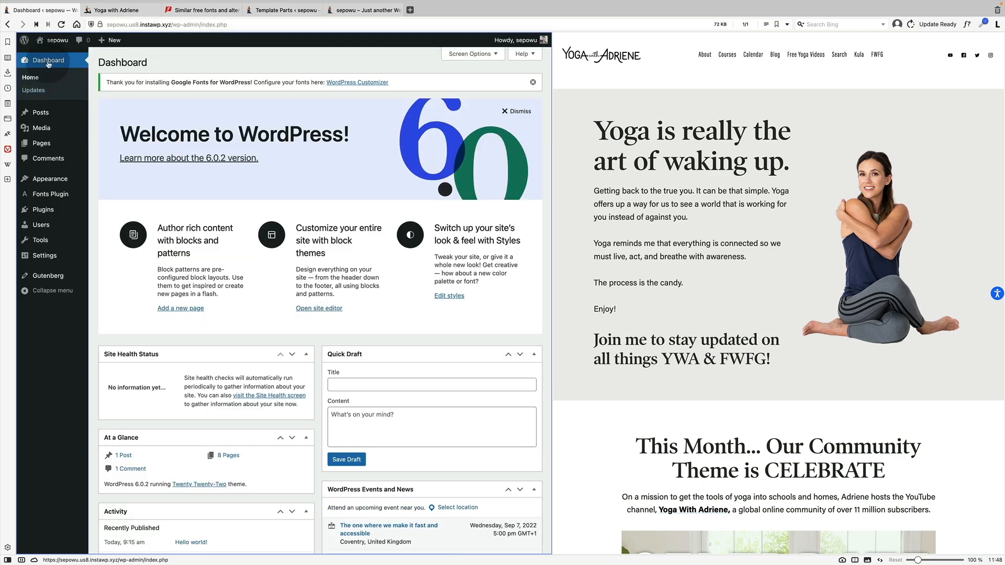
{"action": "left_click", "coordinate": [51, 45]}
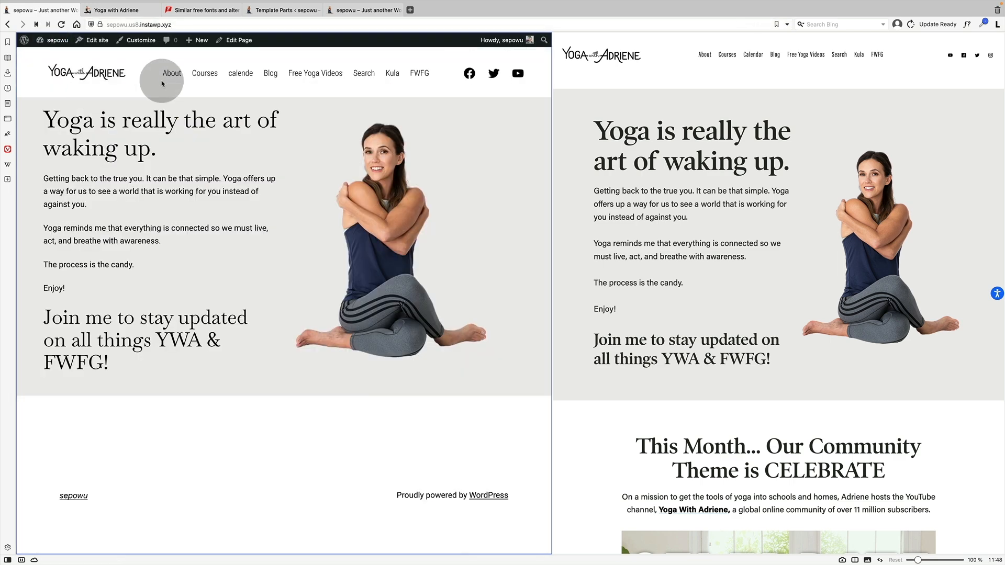
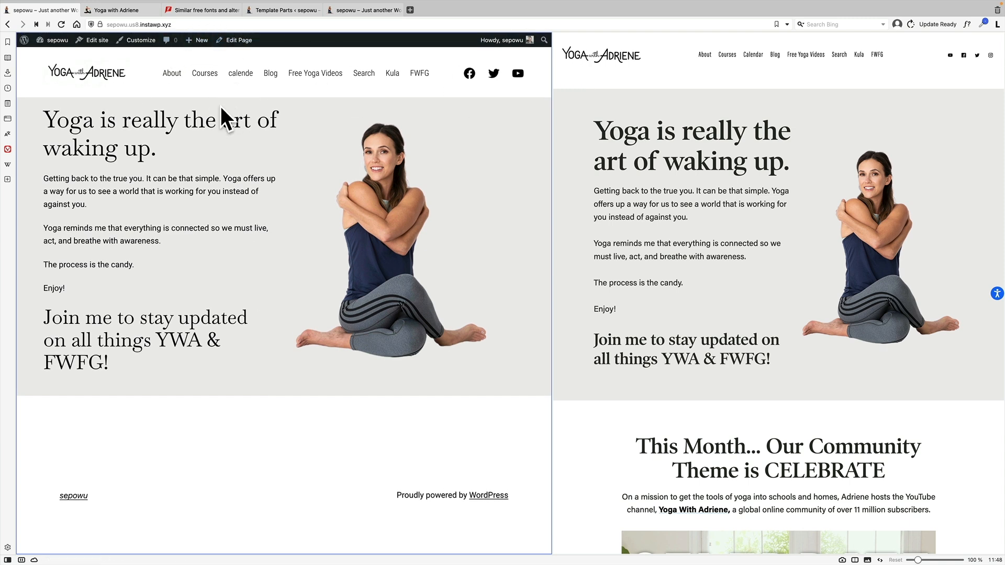
- Open the Home page for editing and make the "Yoga is really the art of waking up." heading bold
{"action": "left_click_drag", "start_coordinate": [164, 154], "coordinate": [49, 122]}
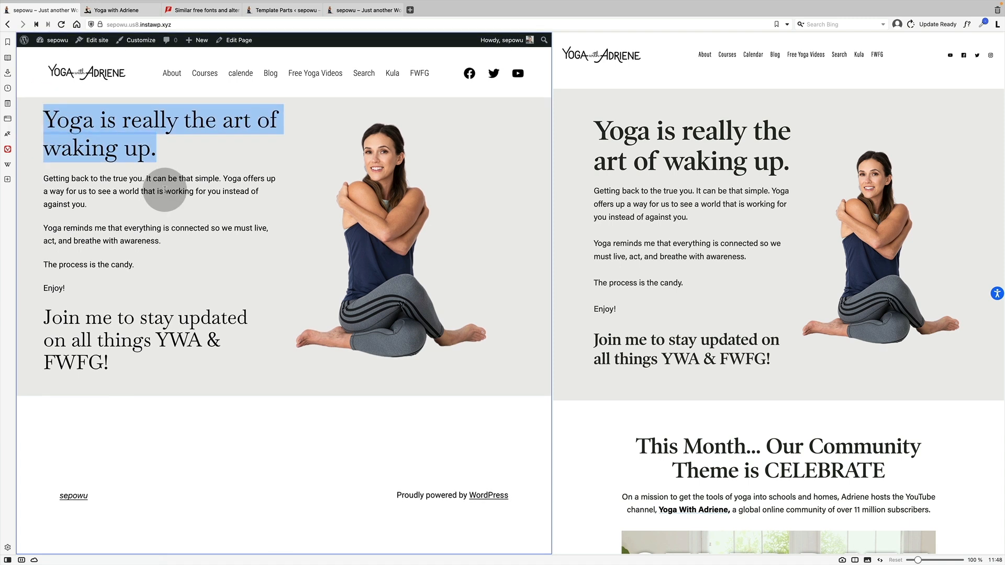
{"action": "left_click", "coordinate": [223, 42]}
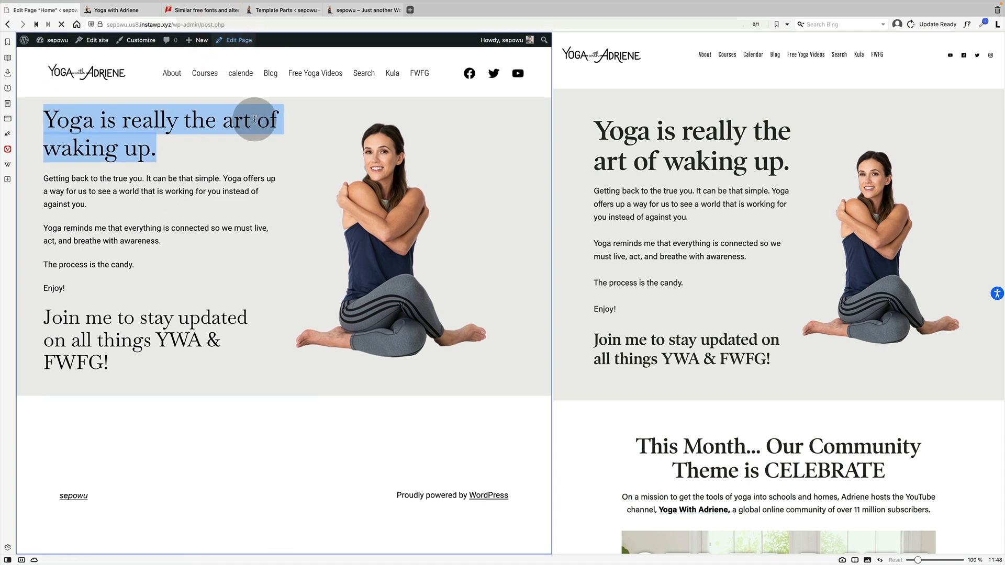
{"action": "left_click_drag", "start_coordinate": [162, 207], "coordinate": [48, 150]}
{"action": "key", "text": "ctrl+b"}
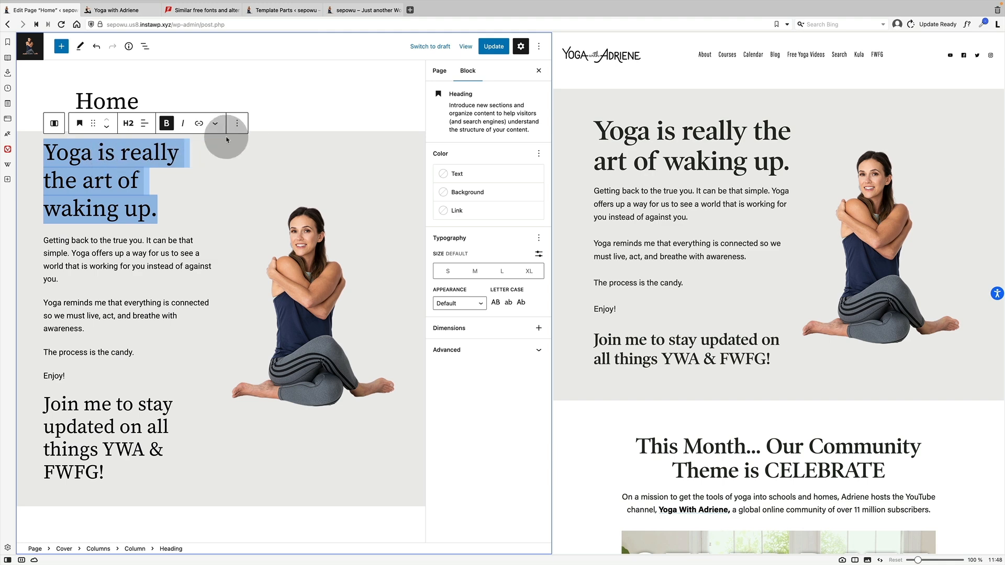
{"action": "left_click", "coordinate": [263, 134]}
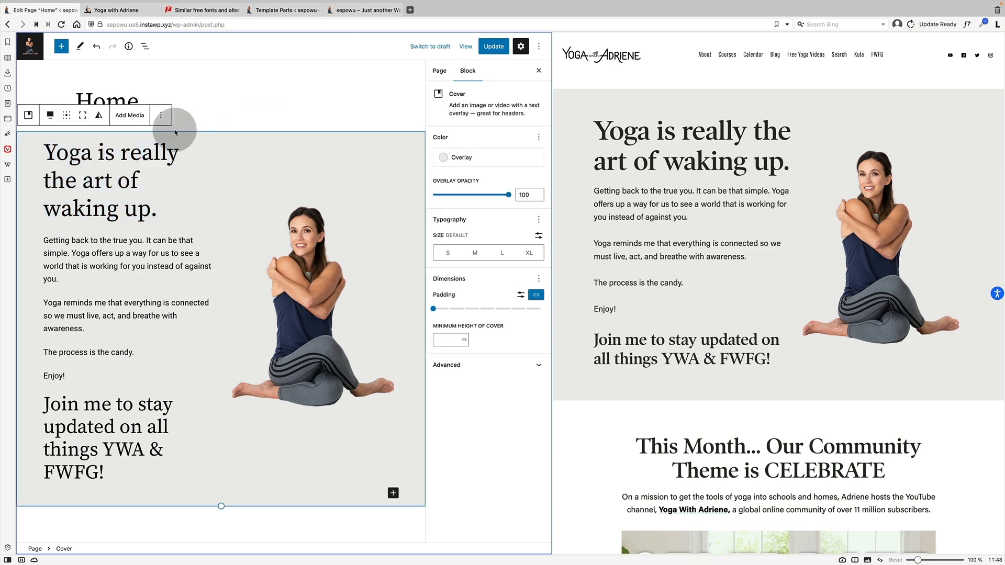
- Insert an empty block before the Columns block inside the Home page's Cover block
{"action": "left_click", "coordinate": [145, 46]}
{"action": "left_click", "coordinate": [24, 93]}
{"action": "left_click", "coordinate": [61, 112]}
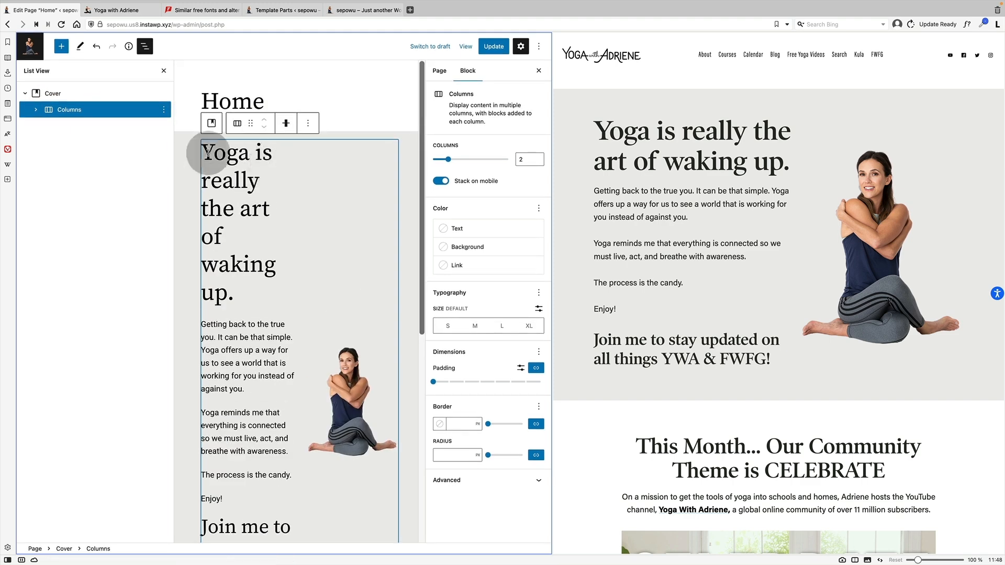
{"action": "left_click", "coordinate": [163, 109]}
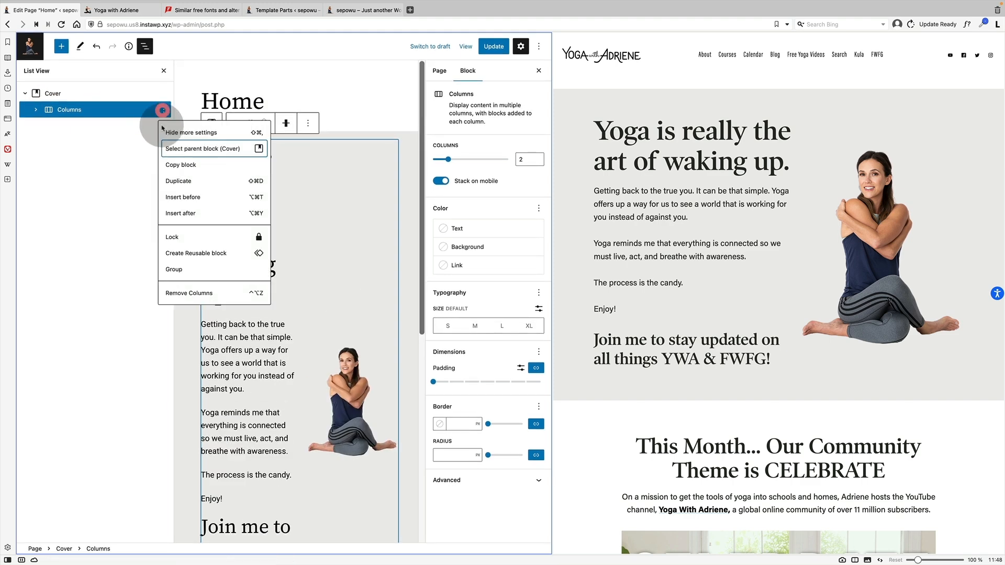
{"action": "left_click", "coordinate": [189, 197]}
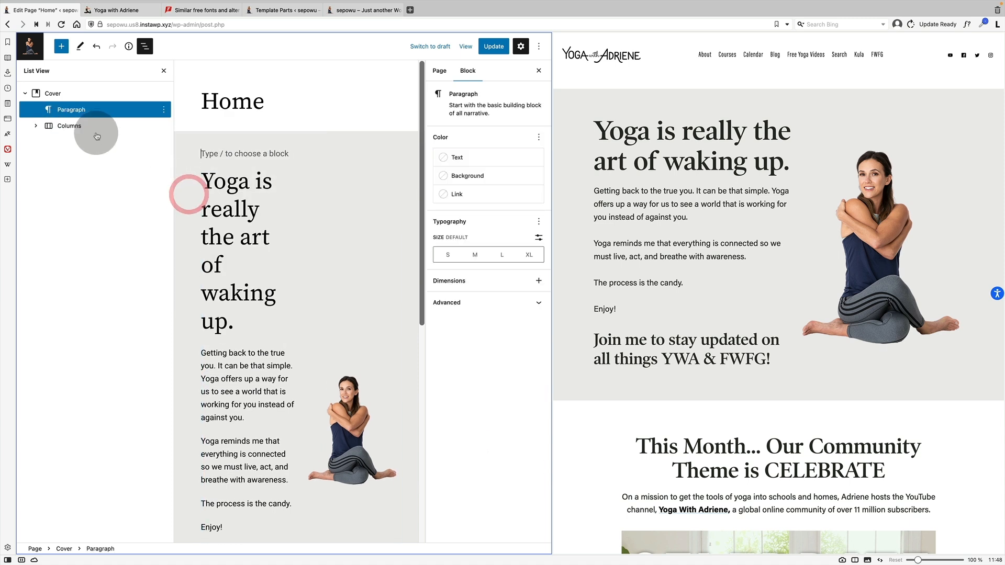
- Insert a Spacer block above the columns inside the cover and update the page
{"action": "left_click", "coordinate": [242, 153]}
{"action": "type", "text": "/spacer"}
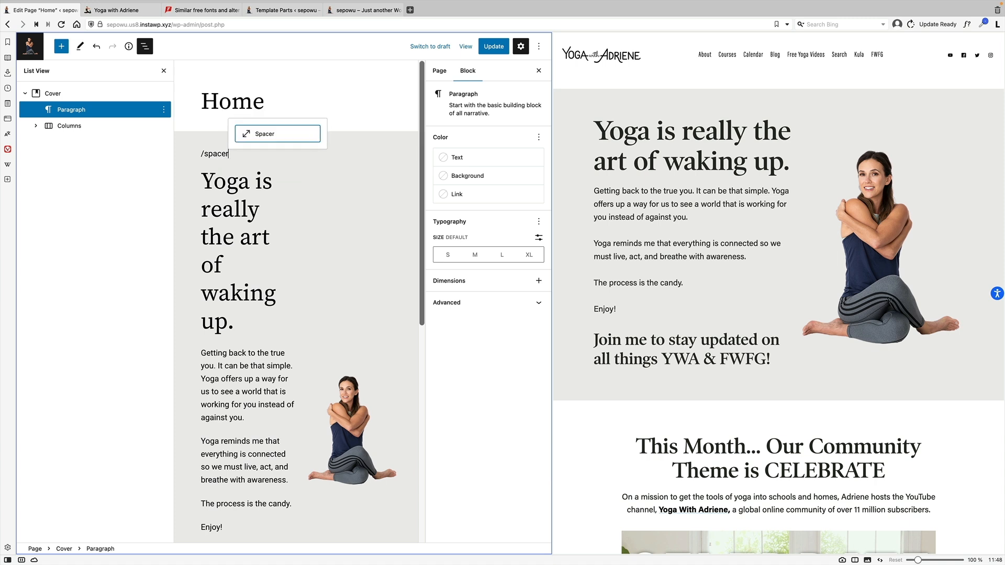
{"action": "key", "text": "Return"}
{"action": "left_click", "coordinate": [486, 68]}
{"action": "left_click", "coordinate": [493, 46]}
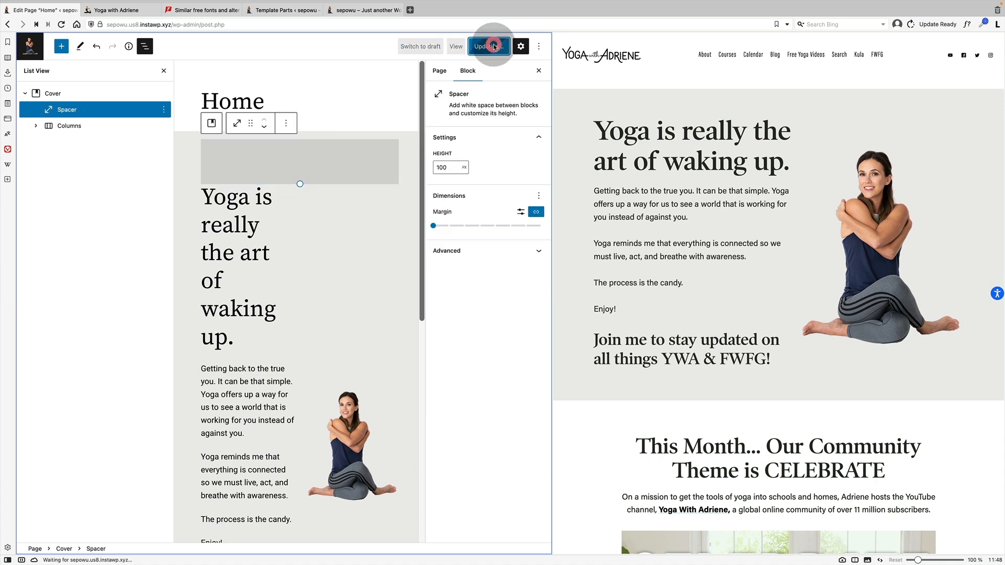
- View the published home page to compare its hero section with the reference site
{"action": "left_click", "coordinate": [232, 163]}
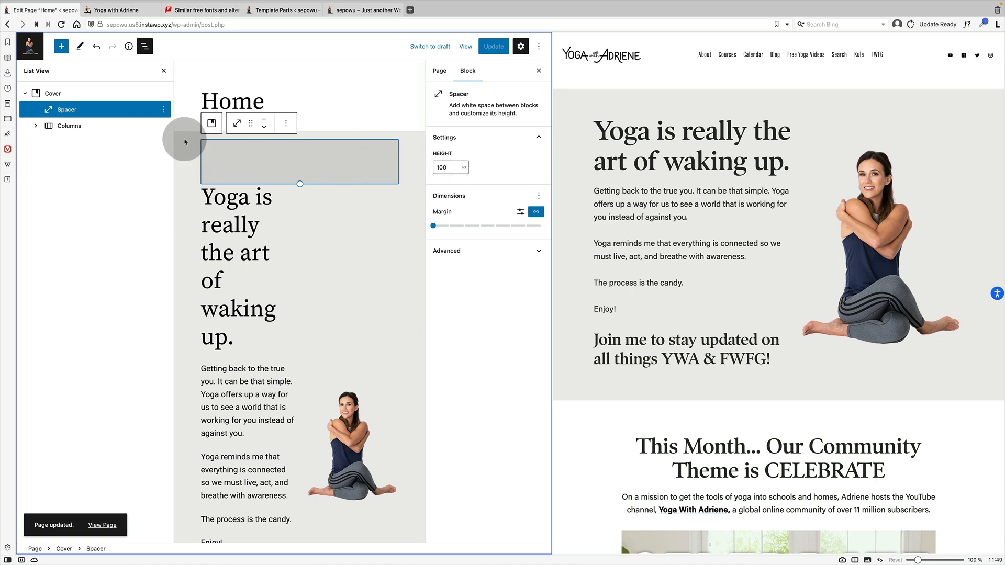
{"action": "left_click", "coordinate": [185, 137]}
{"action": "scroll", "coordinate": [559, 301], "scroll_direction": "down", "scroll_amount": 2}
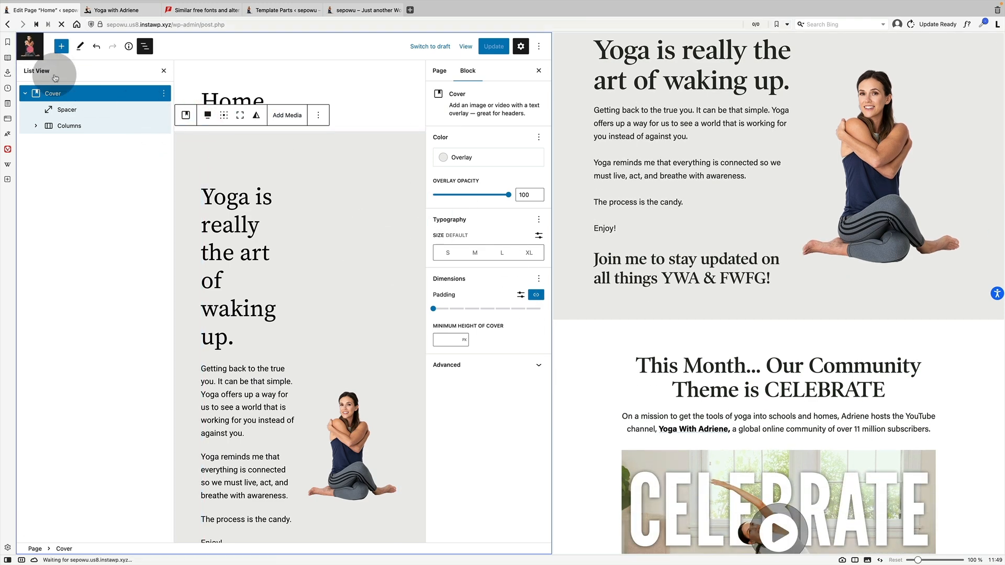
{"action": "left_click", "coordinate": [32, 53]}
{"action": "left_click", "coordinate": [57, 40]}
{"action": "scroll", "coordinate": [706, 219], "scroll_direction": "up", "scroll_amount": 2}
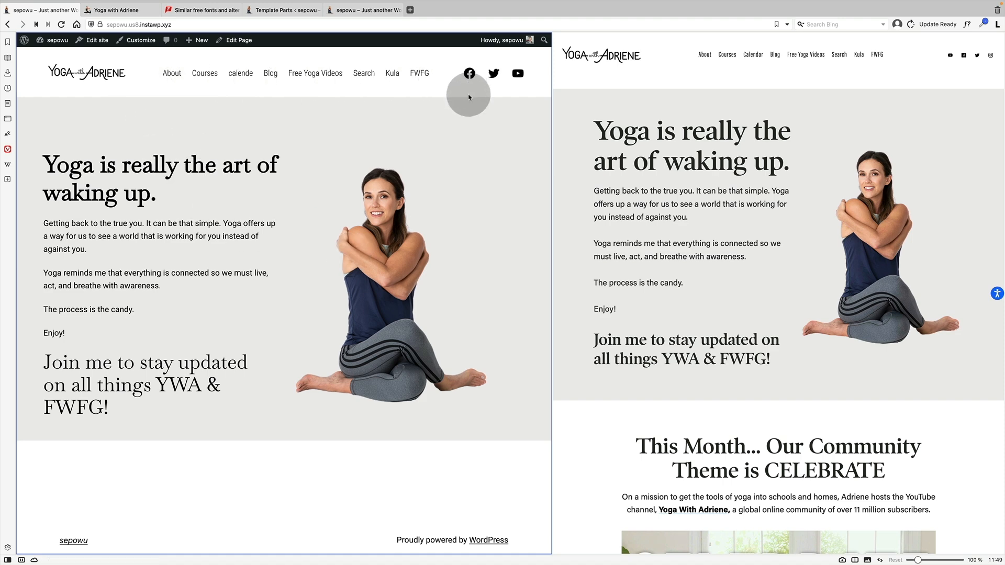
- Narrow the published page to mobile width and check its collapsed navigation menu
{"action": "left_click_drag", "start_coordinate": [551, 176], "coordinate": [262, 177]}
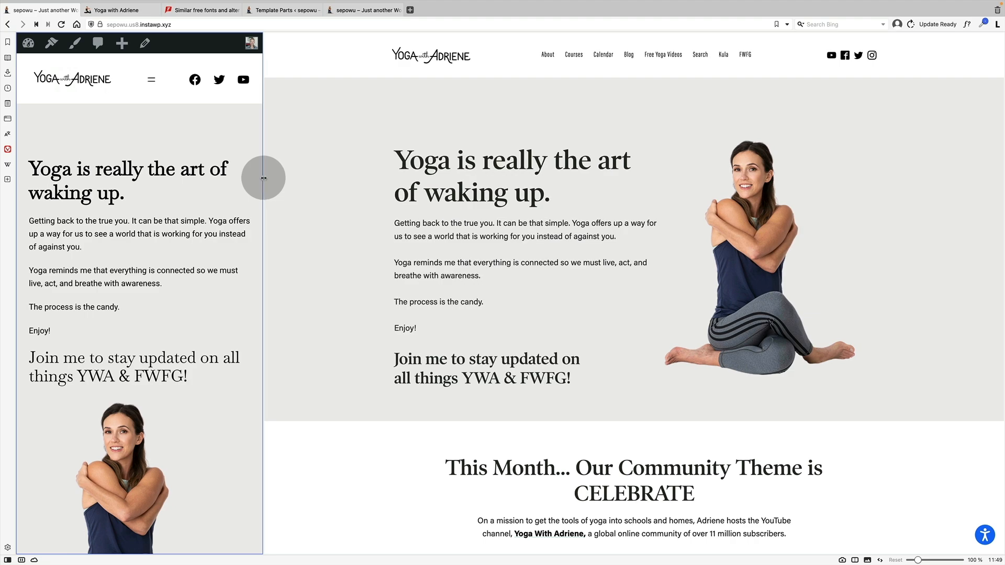
{"action": "left_click", "coordinate": [150, 80]}
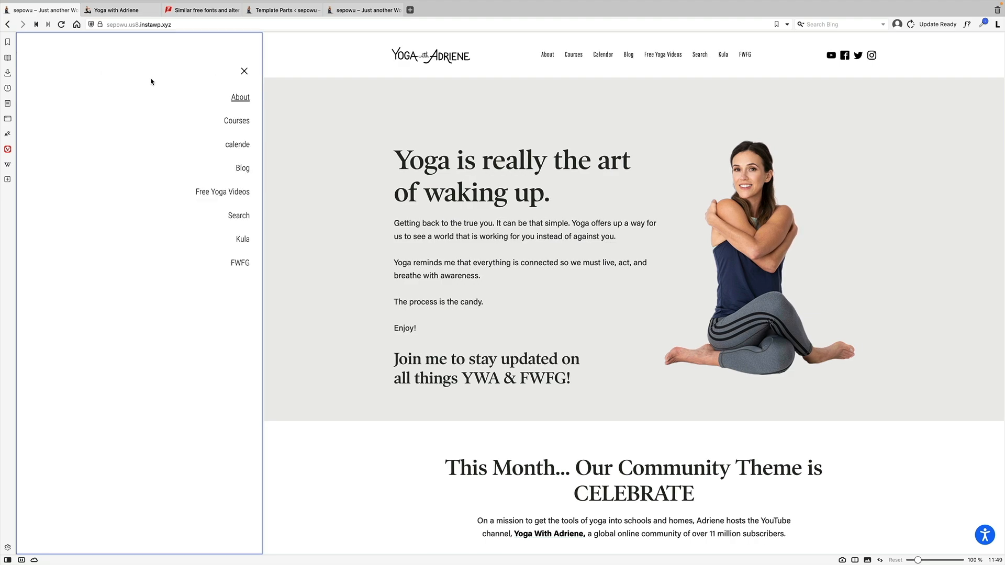
{"action": "left_click", "coordinate": [243, 70]}
- Check how the header and hero section adapt at phone, tablet and wider page widths
{"action": "left_click_drag", "start_coordinate": [262, 126], "coordinate": [247, 155]}
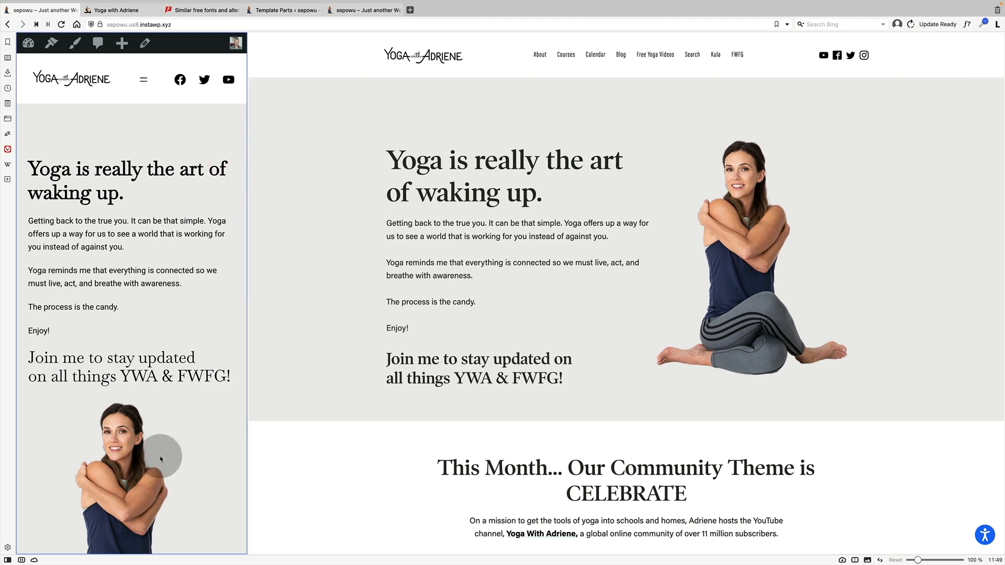
{"action": "left_click_drag", "start_coordinate": [247, 431], "coordinate": [279, 417]}
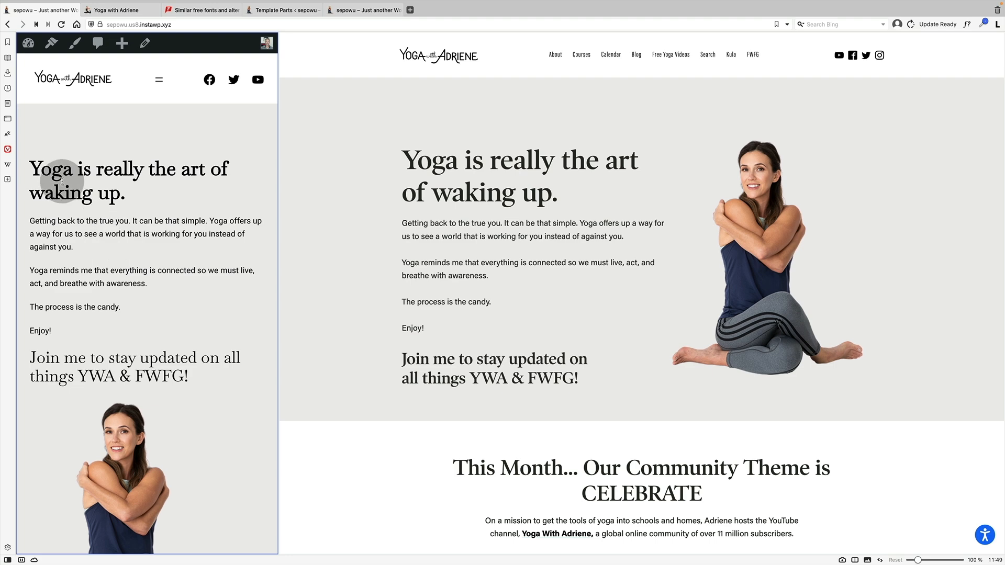
{"action": "left_click_drag", "start_coordinate": [54, 171], "coordinate": [190, 311]}
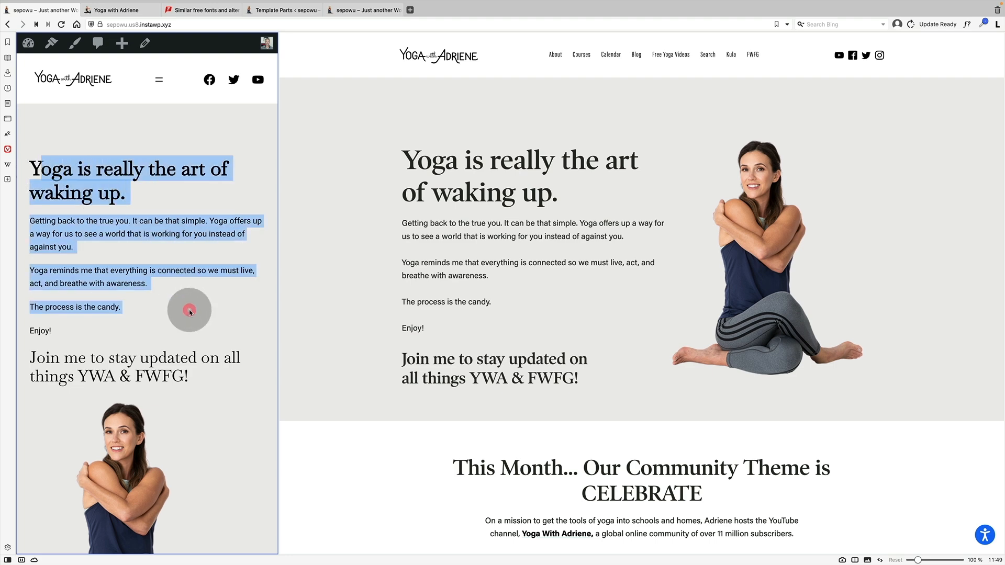
{"action": "left_click", "coordinate": [190, 312]}
{"action": "left_click_drag", "start_coordinate": [278, 315], "coordinate": [264, 416]}
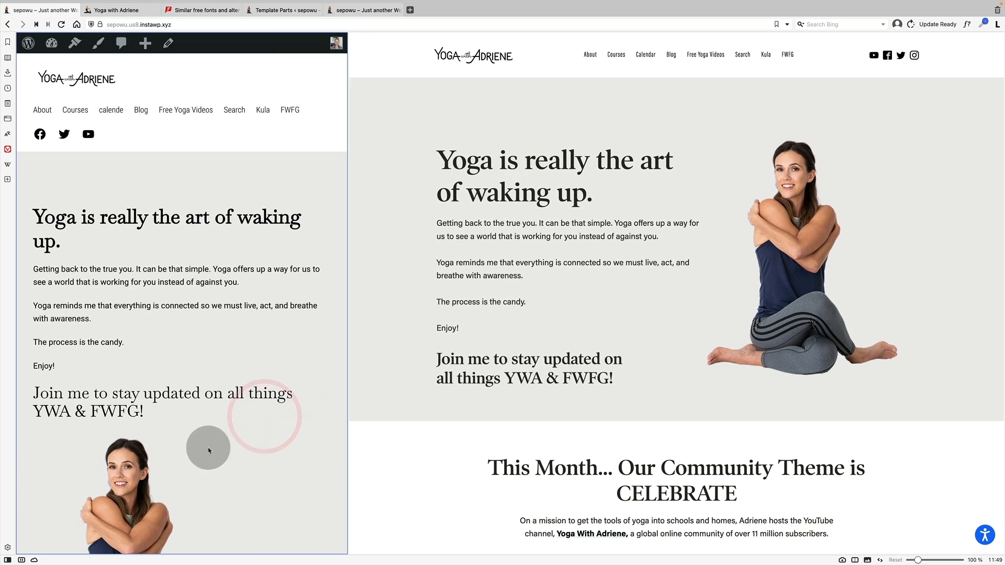
{"action": "left_click_drag", "start_coordinate": [346, 392], "coordinate": [479, 379]}
{"action": "scroll", "coordinate": [517, 373], "scroll_direction": "down", "scroll_amount": 1}
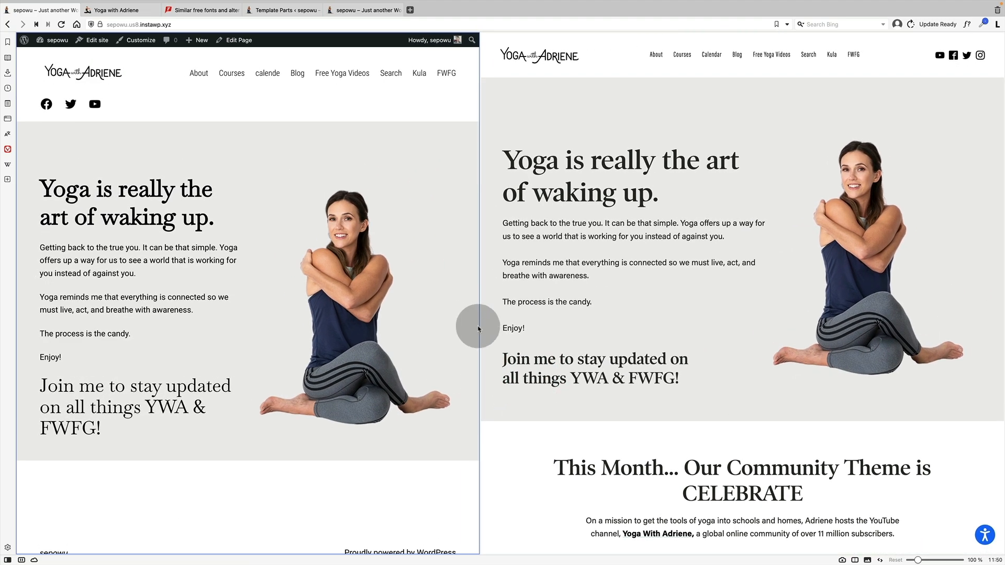
{"action": "left_click_drag", "start_coordinate": [477, 327], "coordinate": [548, 322]}
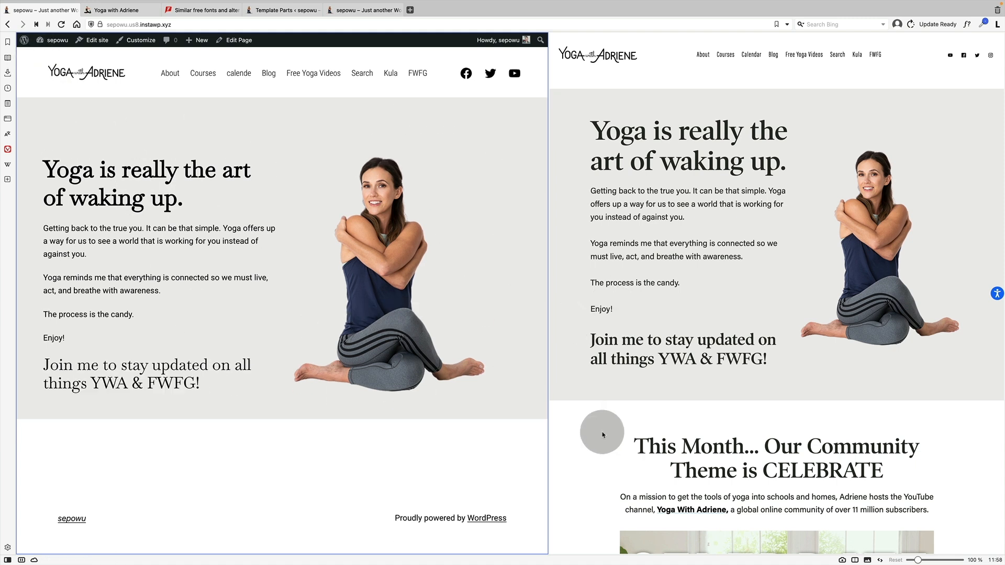
- Reopen the Home page for editing, dismiss the autosave notice and hide the settings sidebar
{"action": "scroll", "coordinate": [602, 434], "scroll_direction": "down", "scroll_amount": 6}
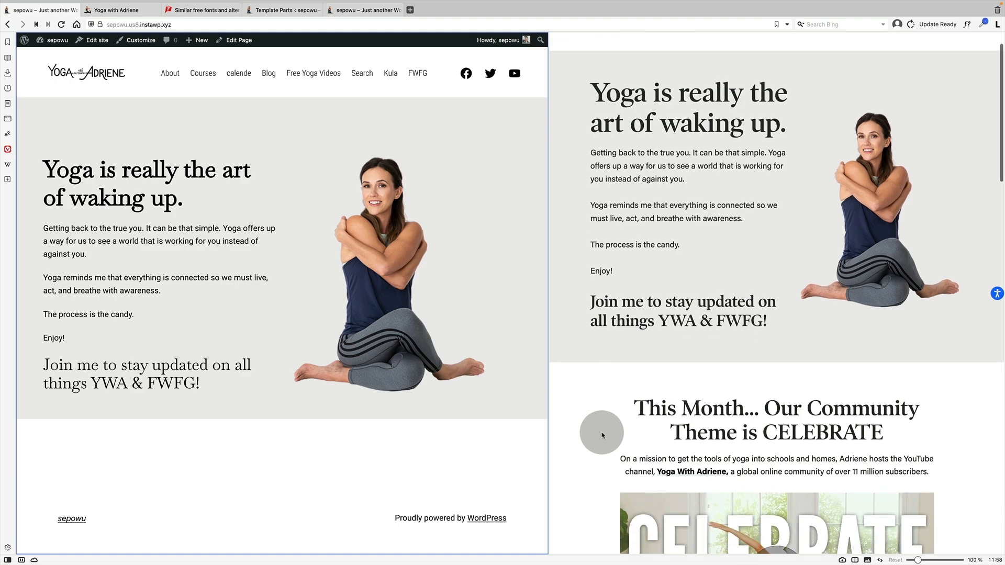
{"action": "scroll", "coordinate": [602, 435], "scroll_direction": "down", "scroll_amount": 15}
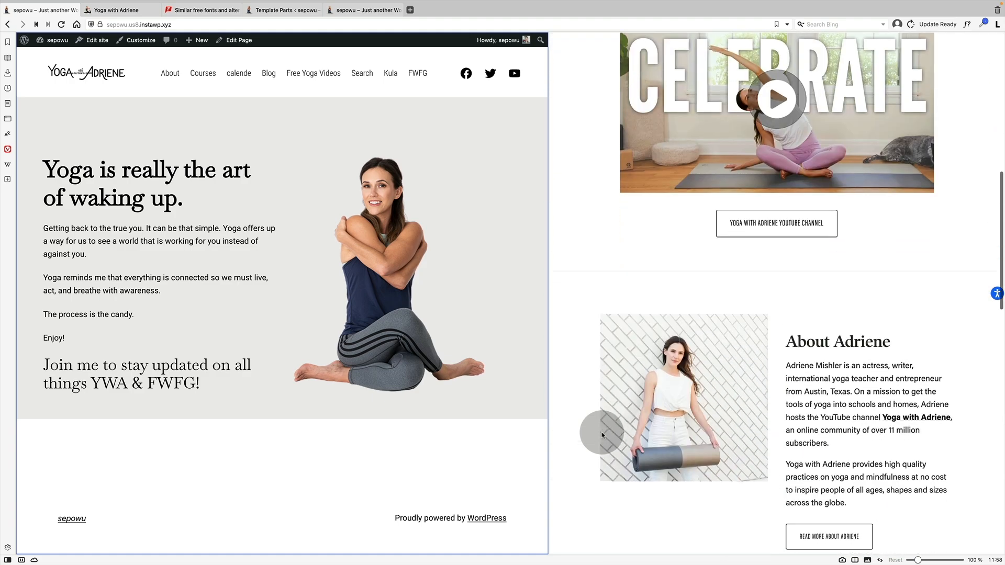
{"action": "scroll", "coordinate": [602, 434], "scroll_direction": "down", "scroll_amount": 5}
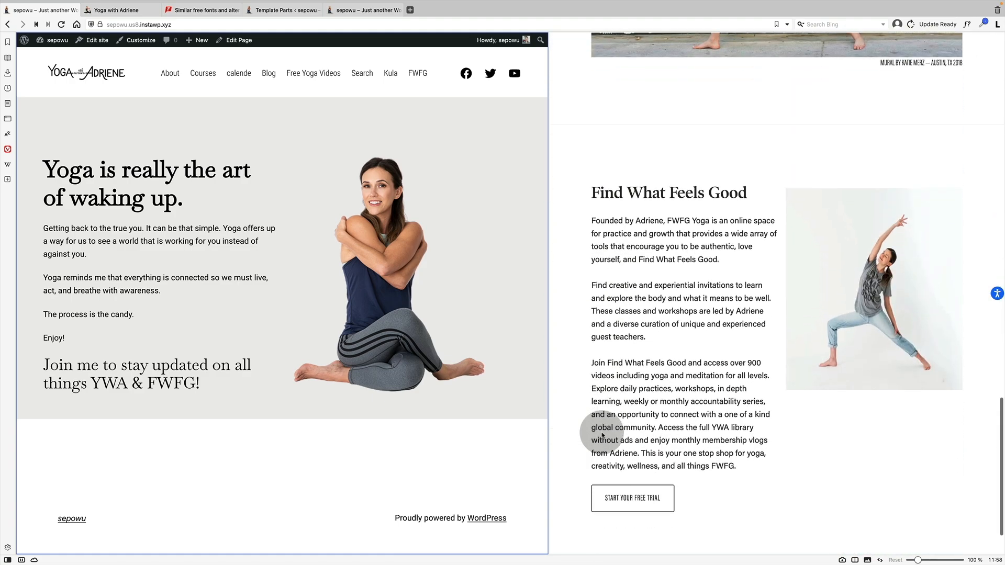
{"action": "scroll", "coordinate": [602, 433], "scroll_direction": "up", "scroll_amount": 10}
{"action": "scroll", "coordinate": [651, 365], "scroll_direction": "up", "scroll_amount": 14}
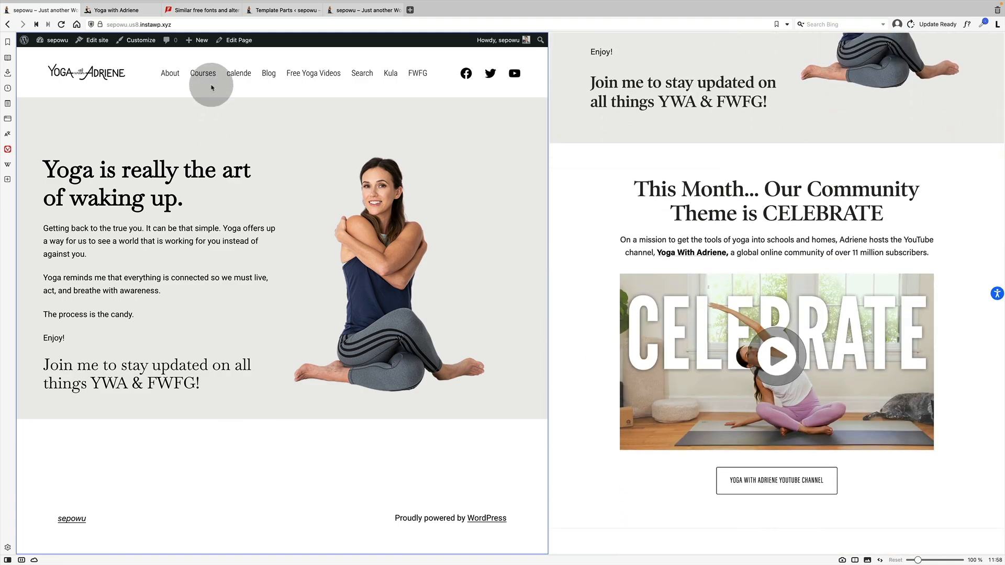
{"action": "left_click", "coordinate": [225, 40]}
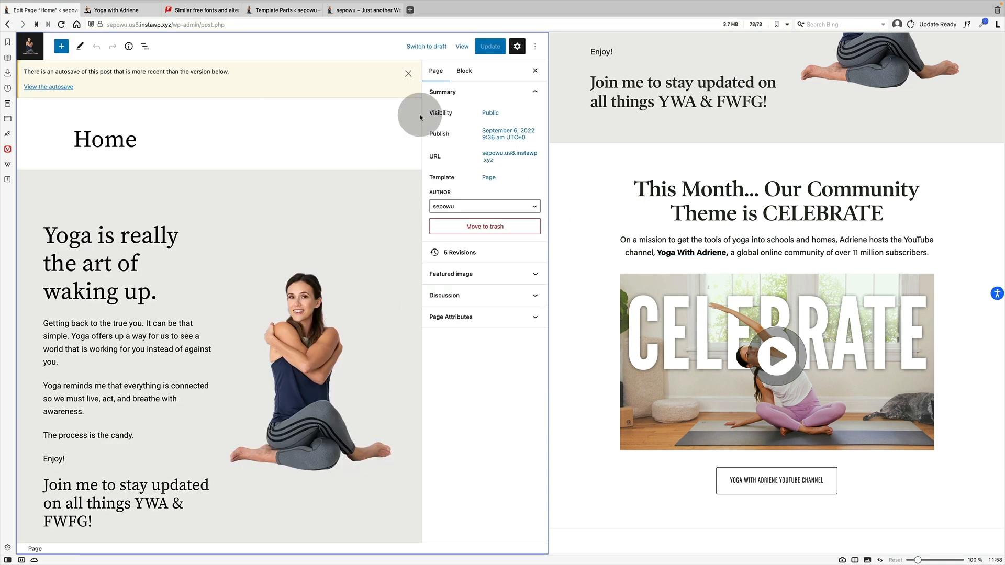
{"action": "left_click", "coordinate": [407, 74]}
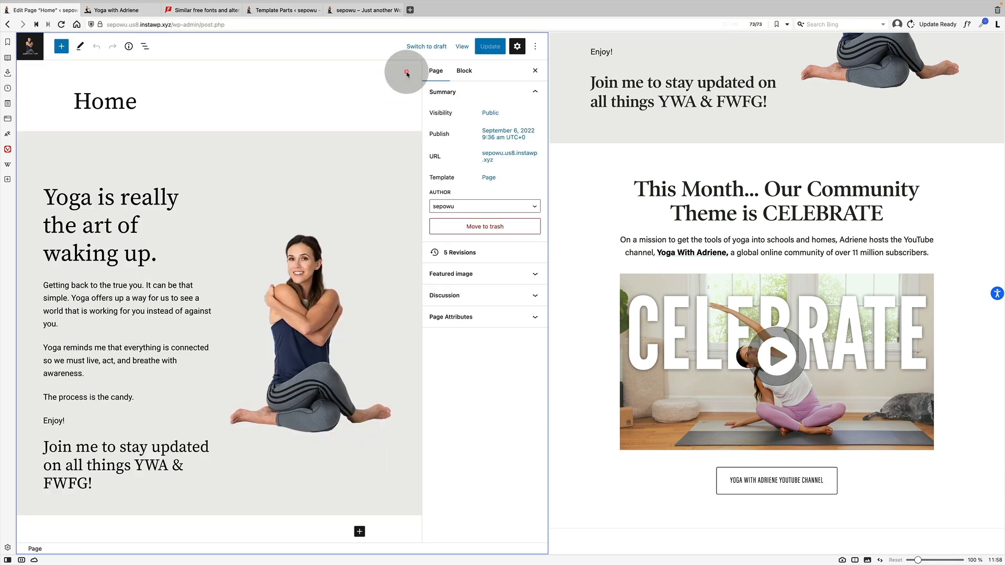
{"action": "scroll", "coordinate": [286, 254], "scroll_direction": "down", "scroll_amount": 5}
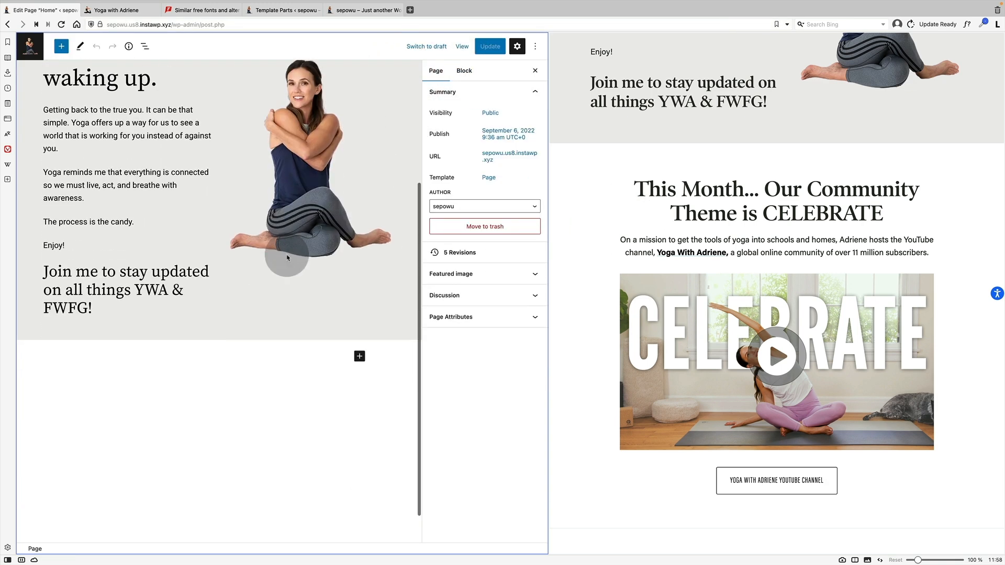
{"action": "left_click", "coordinate": [516, 46]}
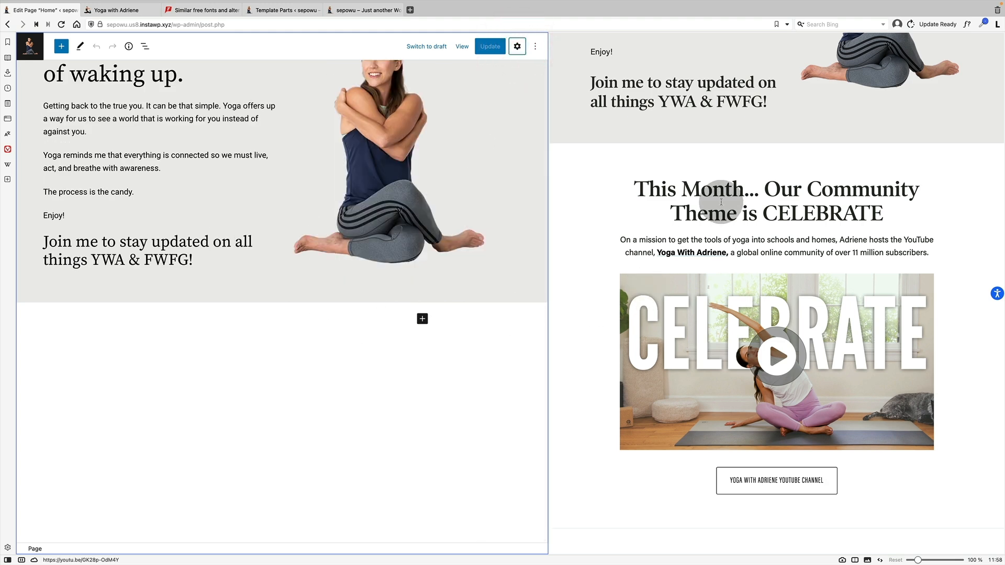
- Add a centred heading below the cover with the reference site's text "This Month... Our Community Theme is CELEBRATE"
{"action": "left_click_drag", "start_coordinate": [635, 186], "coordinate": [893, 217]}
{"action": "key", "text": "ctrl+c"}
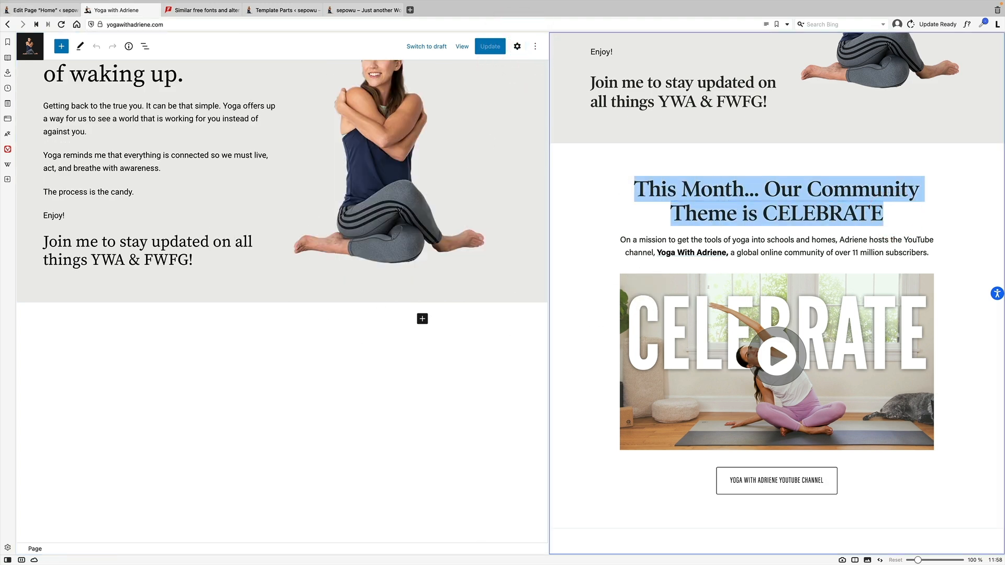
{"action": "left_click", "coordinate": [307, 318]}
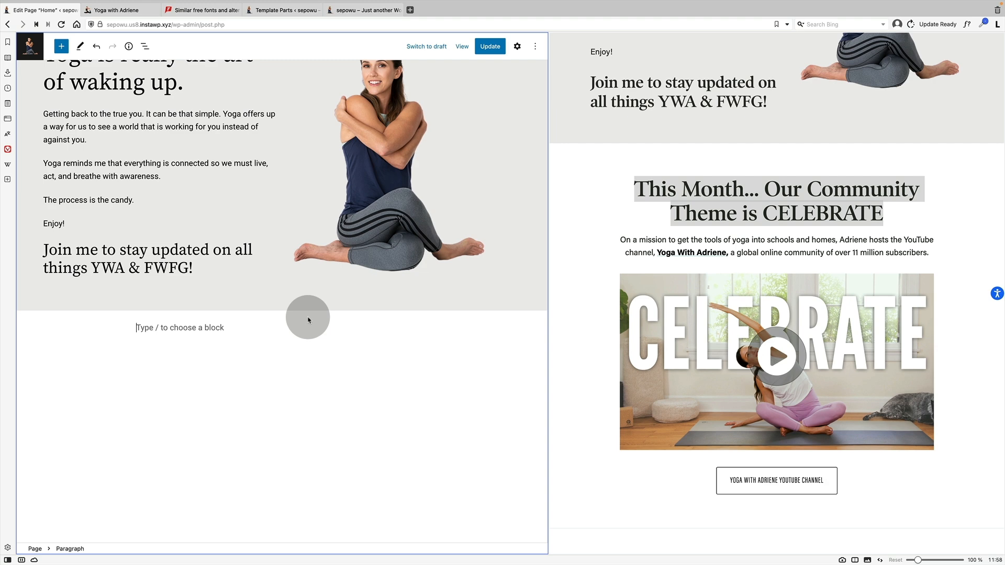
{"action": "type", "text": "/H"}
{"action": "key", "text": "Return"}
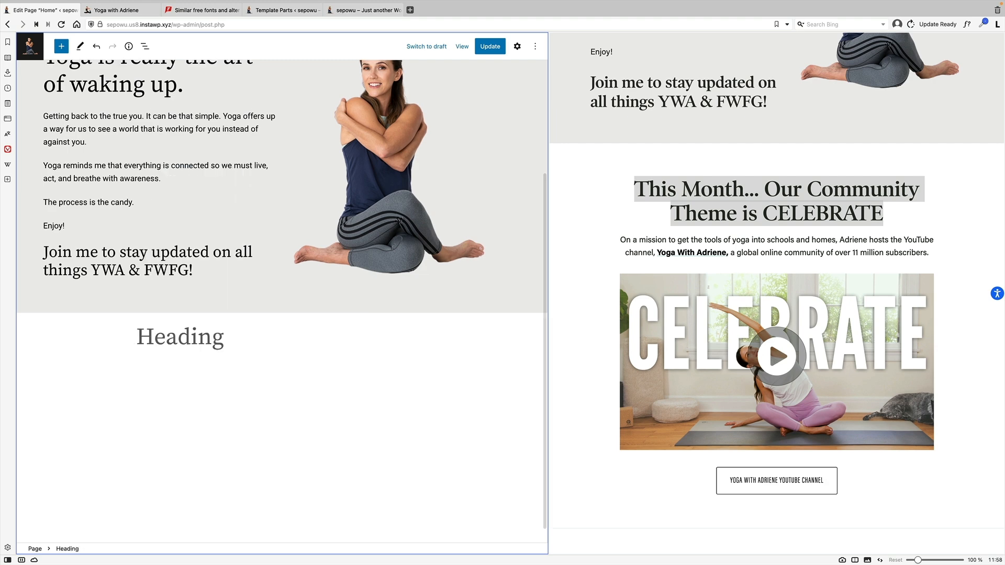
{"action": "key", "text": "ctrl+v"}
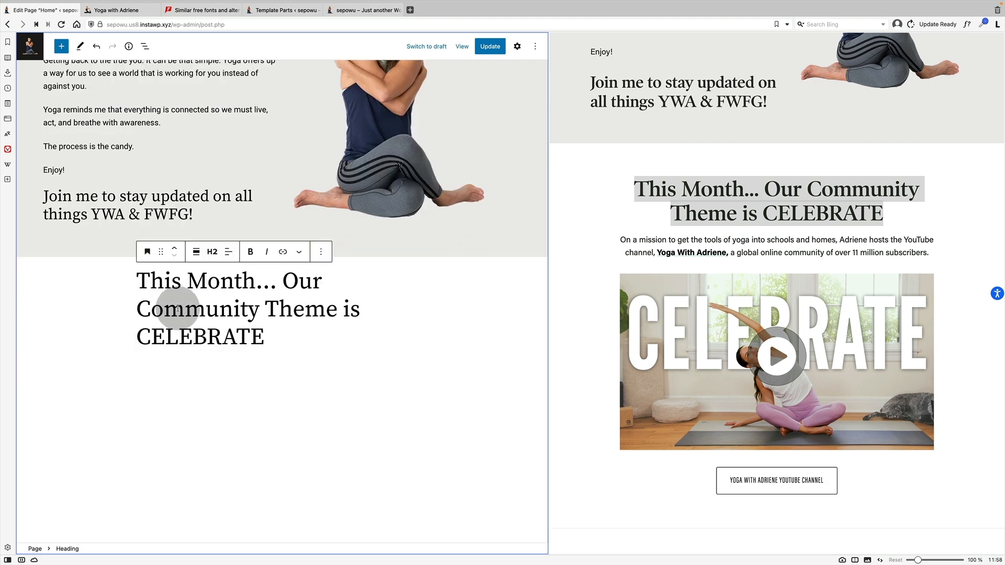
{"action": "left_click", "coordinate": [228, 251]}
{"action": "left_click", "coordinate": [237, 296]}
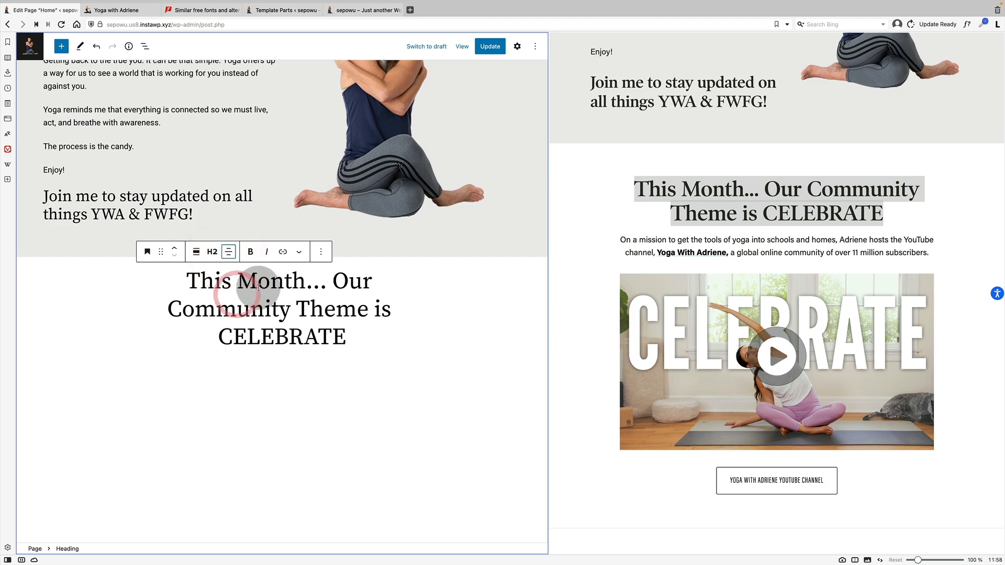
- Insert a Spacer block between the cover and the "This Month..." heading
{"action": "left_click", "coordinate": [354, 260]}
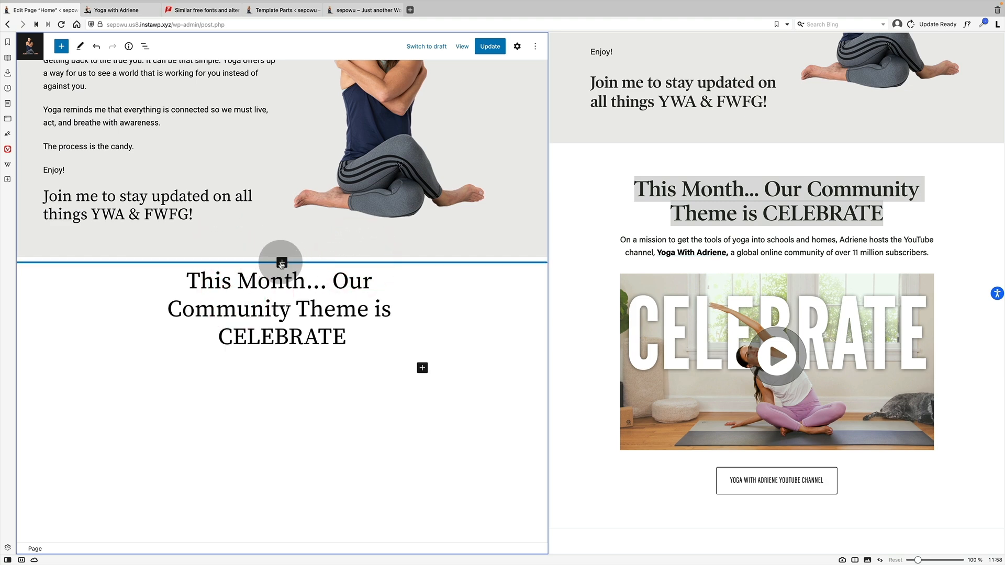
{"action": "left_click", "coordinate": [282, 263]}
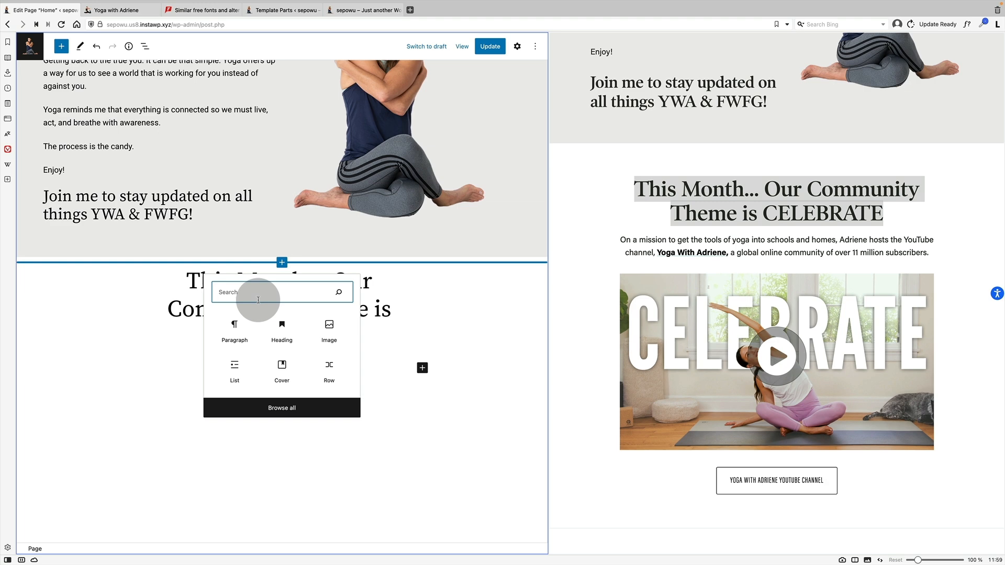
{"action": "type", "text": "spa"}
{"action": "left_click", "coordinate": [234, 327]}
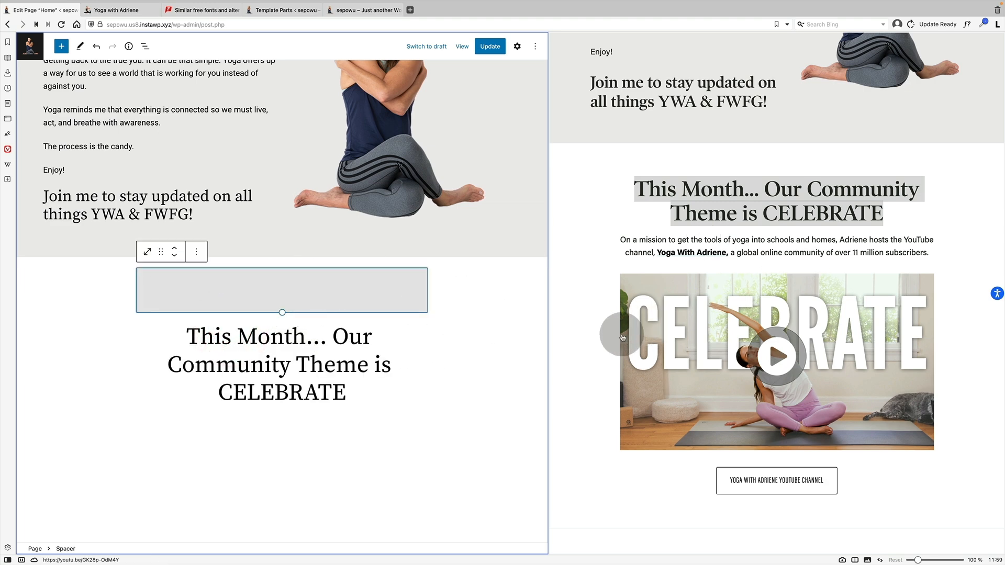
- Copy the reference site's "On a mission to get the tools of yoga" paragraph below the heading and centre it
{"action": "scroll", "coordinate": [533, 348], "scroll_direction": "down", "scroll_amount": 3}
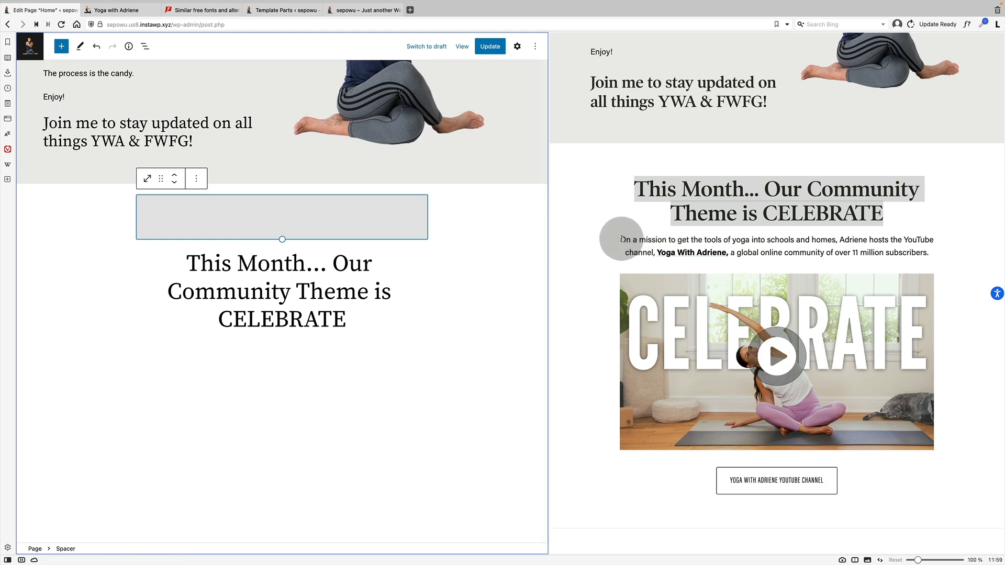
{"action": "left_click_drag", "start_coordinate": [622, 239], "coordinate": [910, 263]}
{"action": "key", "text": "super+c"}
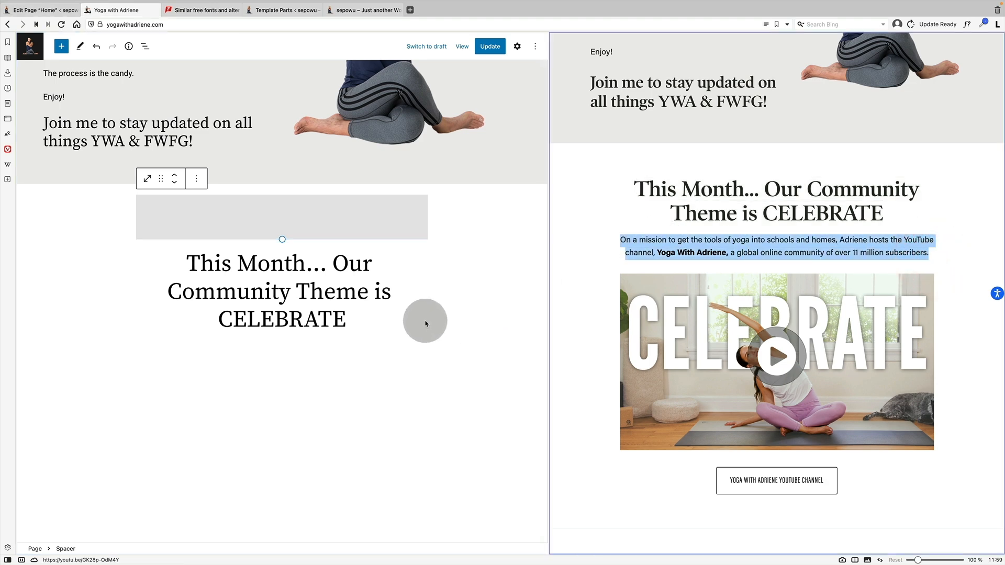
{"action": "left_click", "coordinate": [394, 322]}
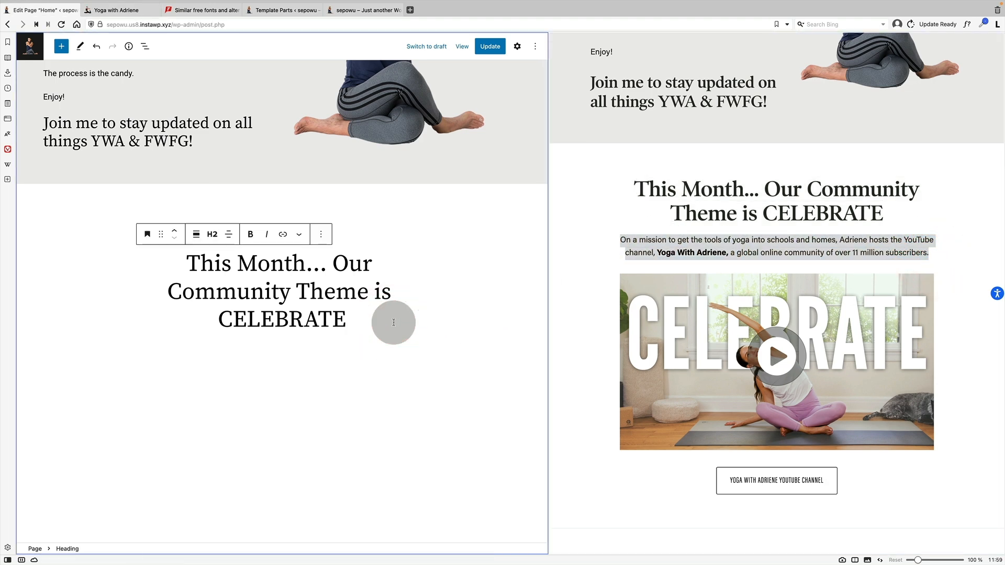
{"action": "key", "text": "Return"}
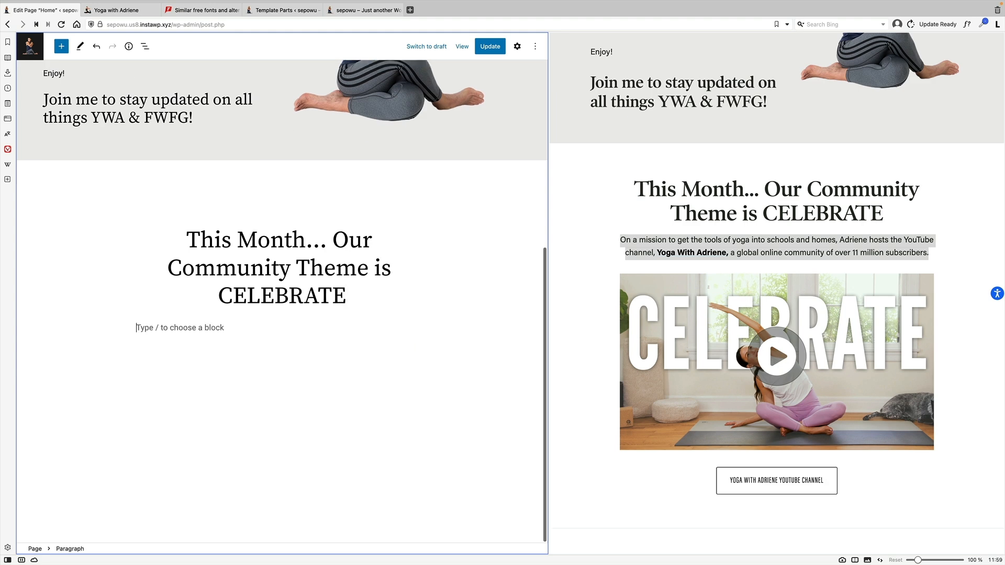
{"action": "key", "text": "super+v"}
{"action": "left_click", "coordinate": [196, 280]}
{"action": "left_click", "coordinate": [234, 321]}
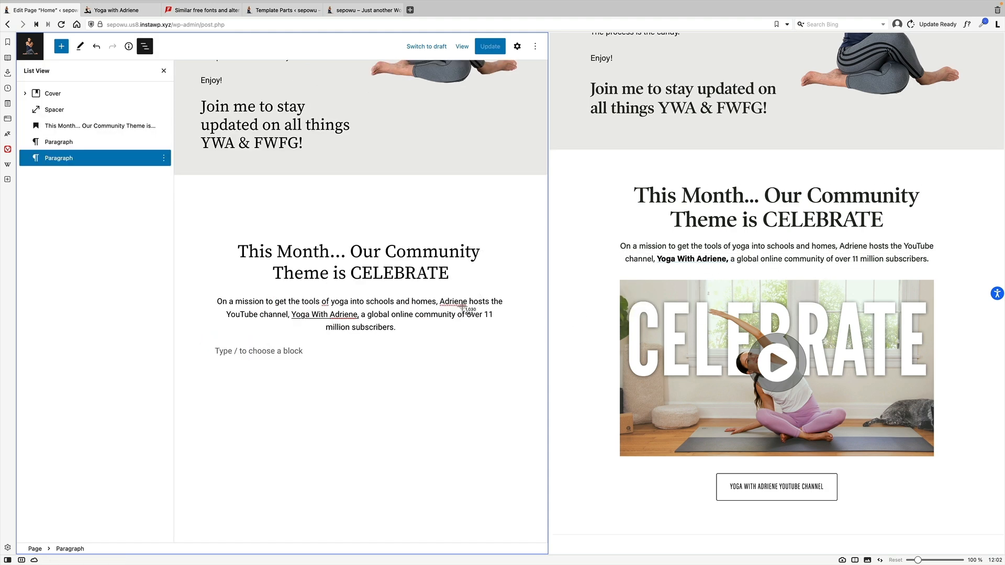
- Capture the reference site's CELEBRATE video thumbnail and place it as an image below the paragraph text
{"action": "left_click_drag", "start_coordinate": [619, 281], "coordinate": [933, 455]}
{"action": "left_click_drag", "start_coordinate": [945, 530], "coordinate": [288, 357]}
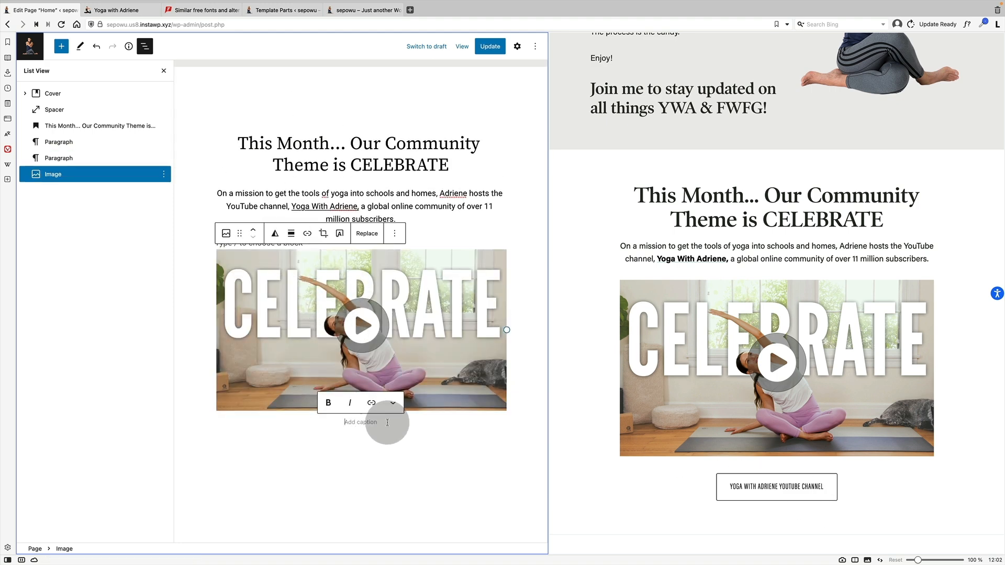
- Add a Buttons block below the CELEBRATE image with a button labelled "YOGA WITH ADRIENE YOUTUBE CHANNEL"
{"action": "key", "text": "Return"}
{"action": "type", "text": "/"}
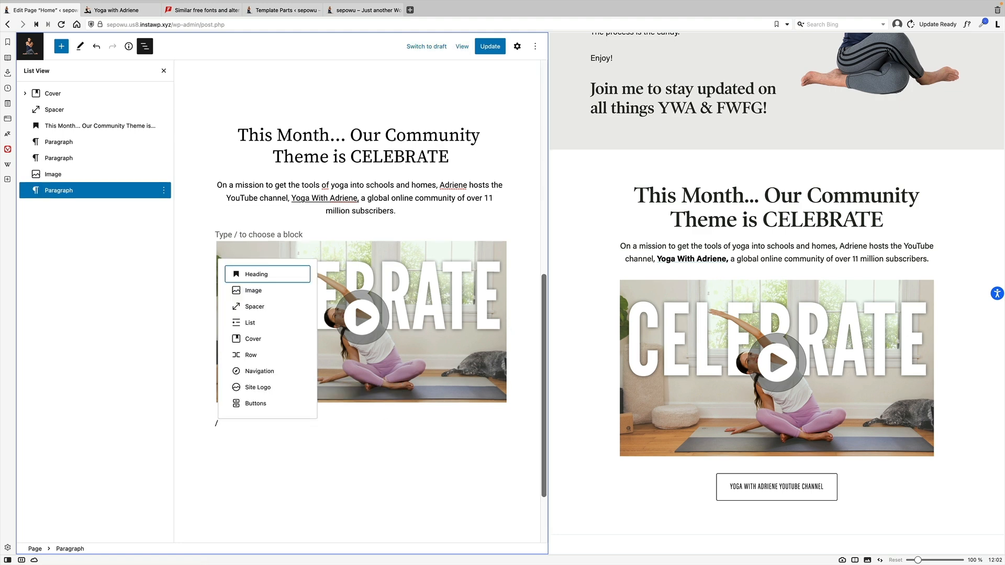
{"action": "type", "text": "buttons"}
{"action": "key", "text": "Return"}
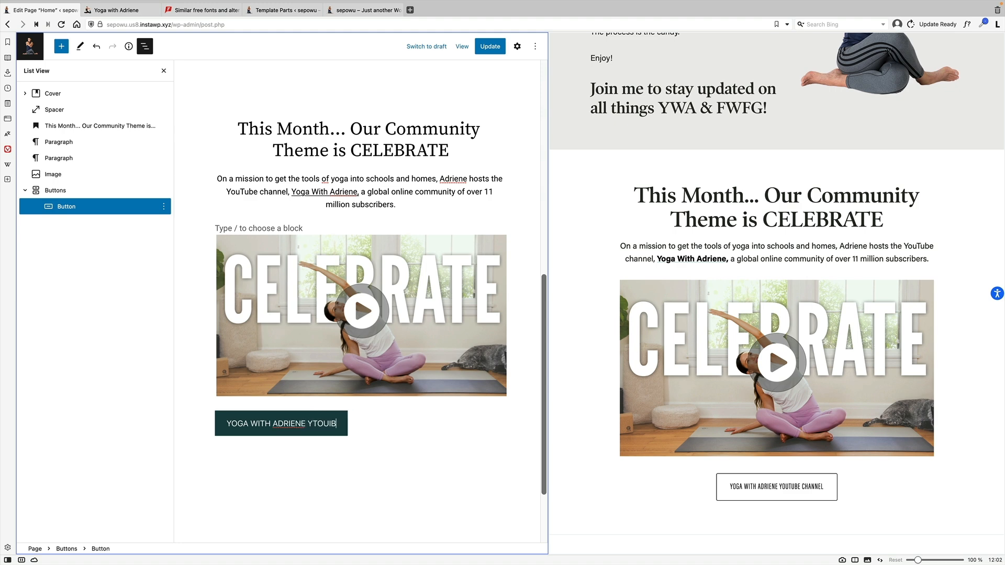
{"action": "type", "text": "YOGA WITH ADRIENE YOUTUBE CHANNEL"}
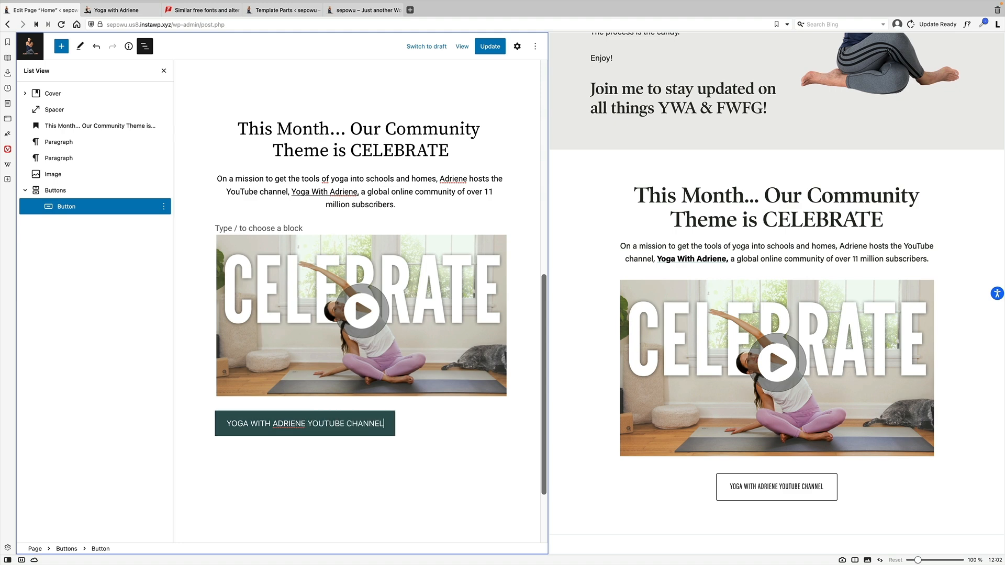
- Give the YouTube channel button the Outline style and set its text size to Small
{"action": "left_click", "coordinate": [518, 46]}
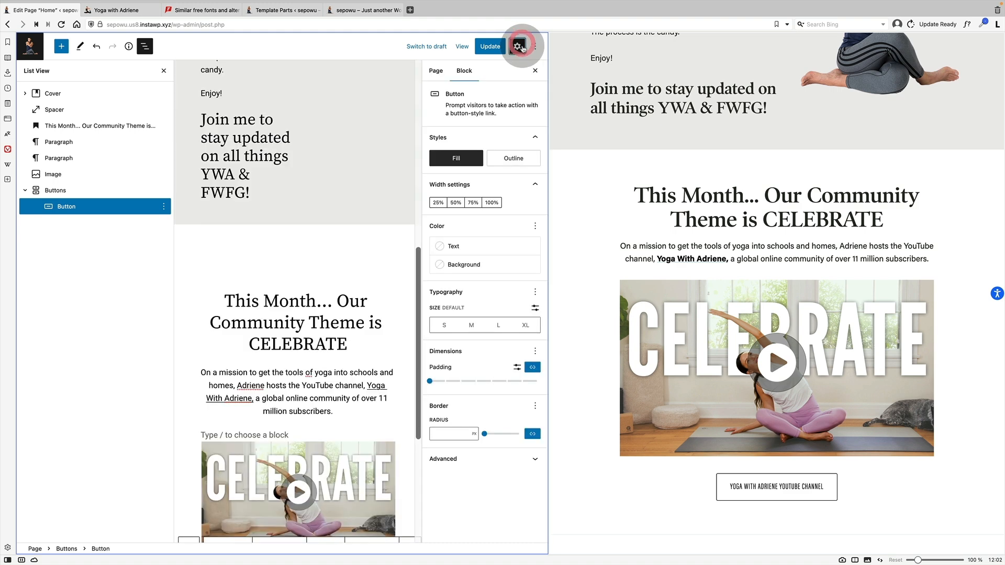
{"action": "scroll", "coordinate": [385, 330], "scroll_direction": "down", "scroll_amount": 4}
{"action": "left_click", "coordinate": [384, 331]}
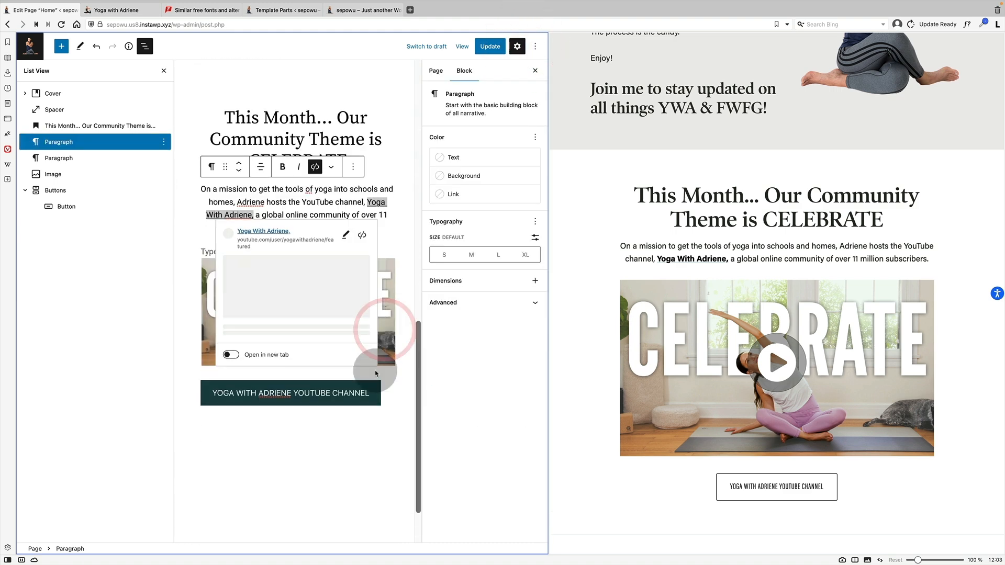
{"action": "left_click", "coordinate": [379, 394]}
{"action": "left_click", "coordinate": [516, 46]}
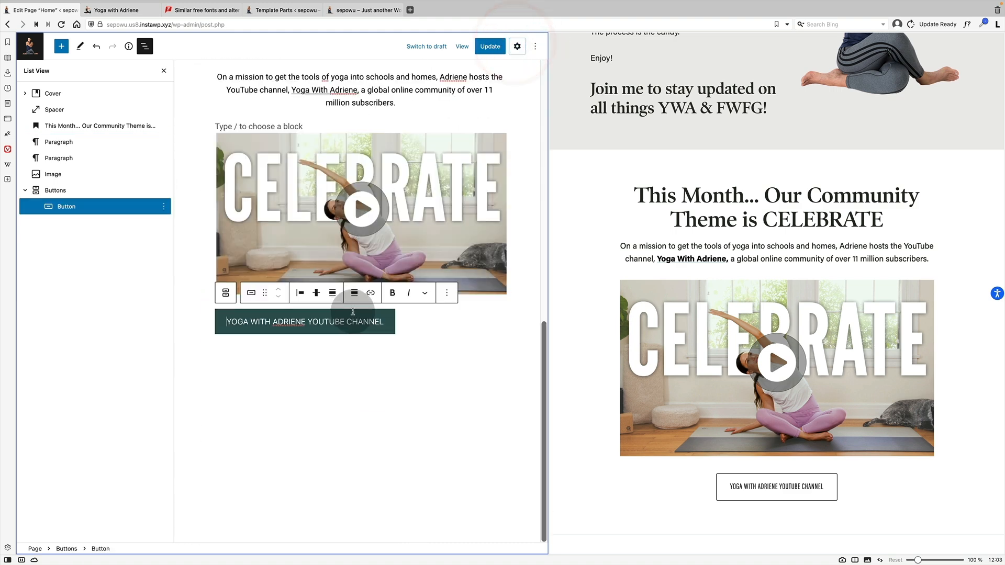
{"action": "left_click", "coordinate": [517, 46]}
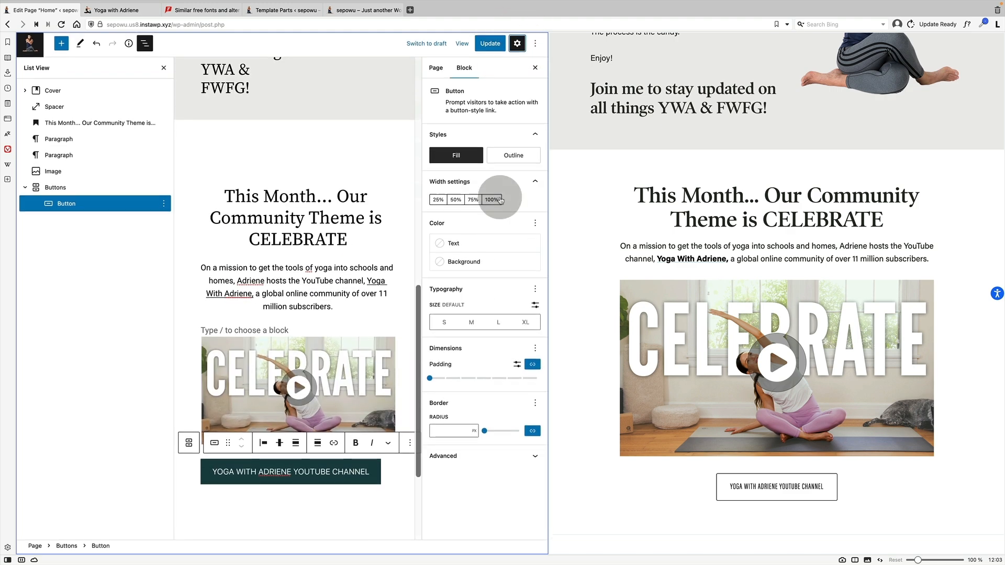
{"action": "left_click", "coordinate": [510, 164]}
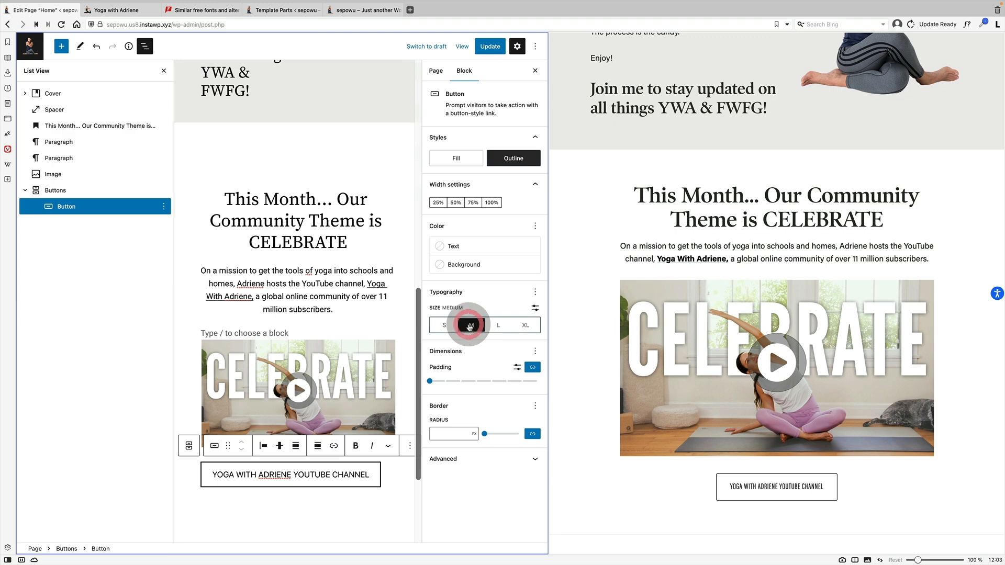
{"action": "left_click", "coordinate": [444, 325]}
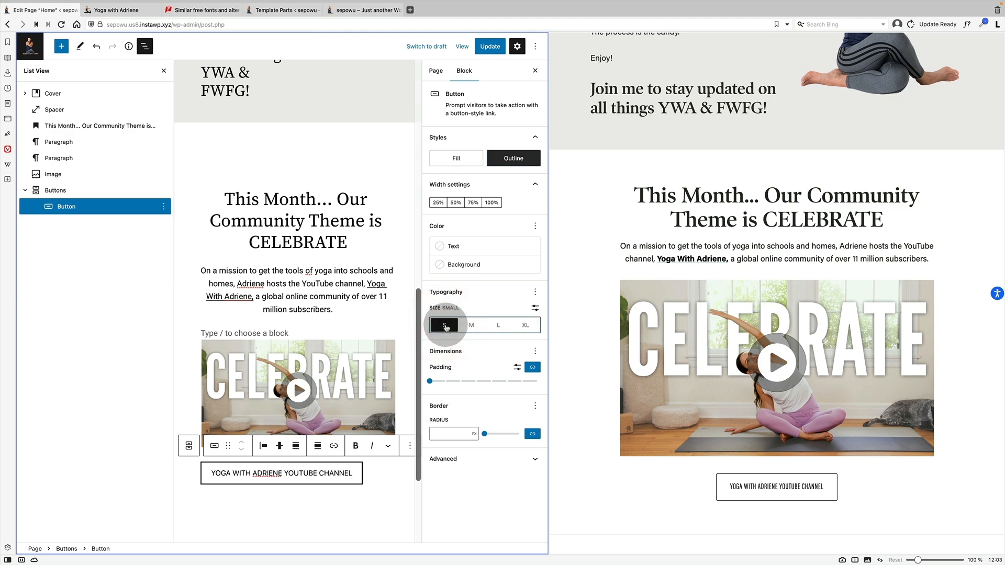
- Save the portrait image from the reference site's About Adriene section to the computer
{"action": "scroll", "coordinate": [695, 426], "scroll_direction": "down", "scroll_amount": 6}
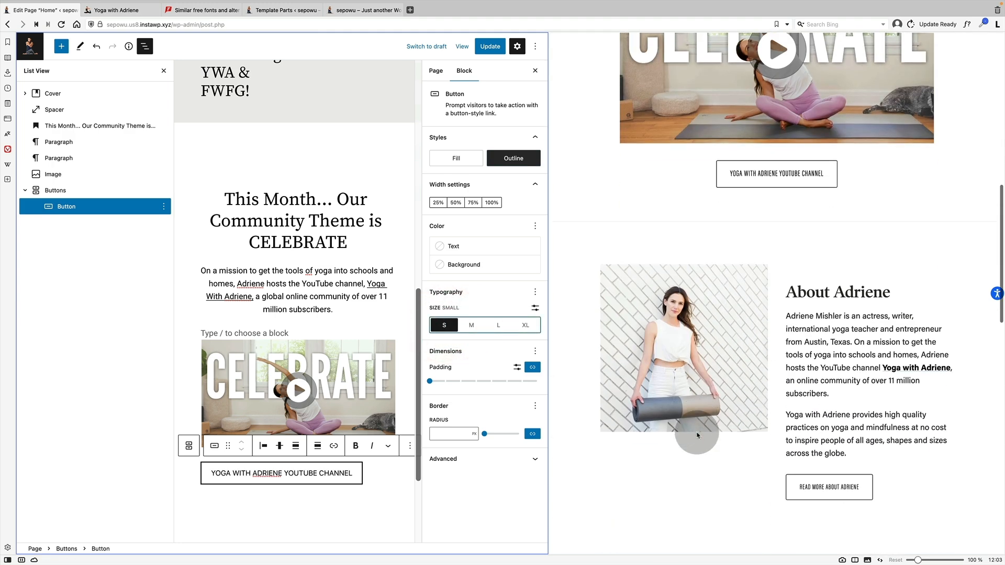
{"action": "scroll", "coordinate": [739, 366], "scroll_direction": "down", "scroll_amount": 2}
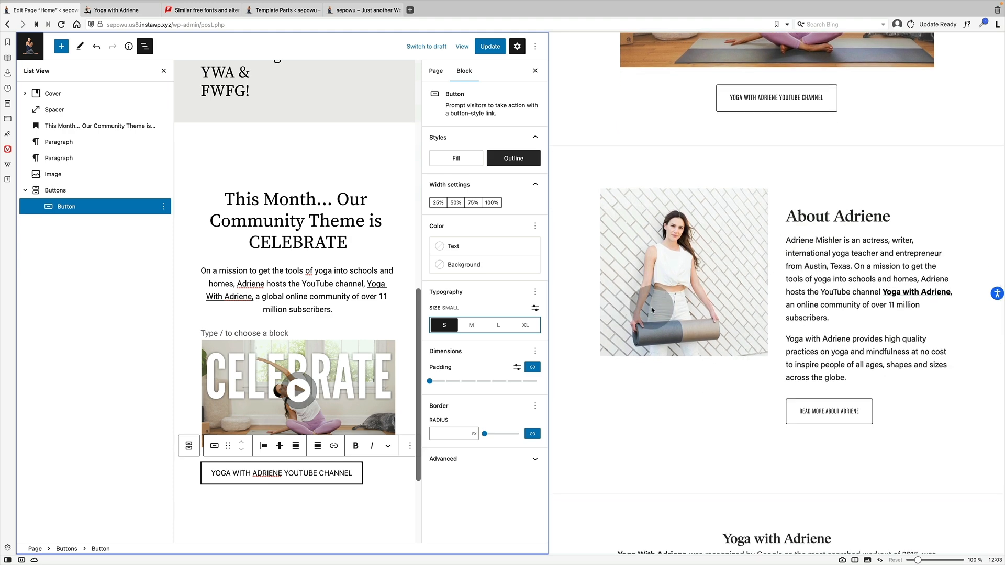
{"action": "right_click", "coordinate": [658, 287]}
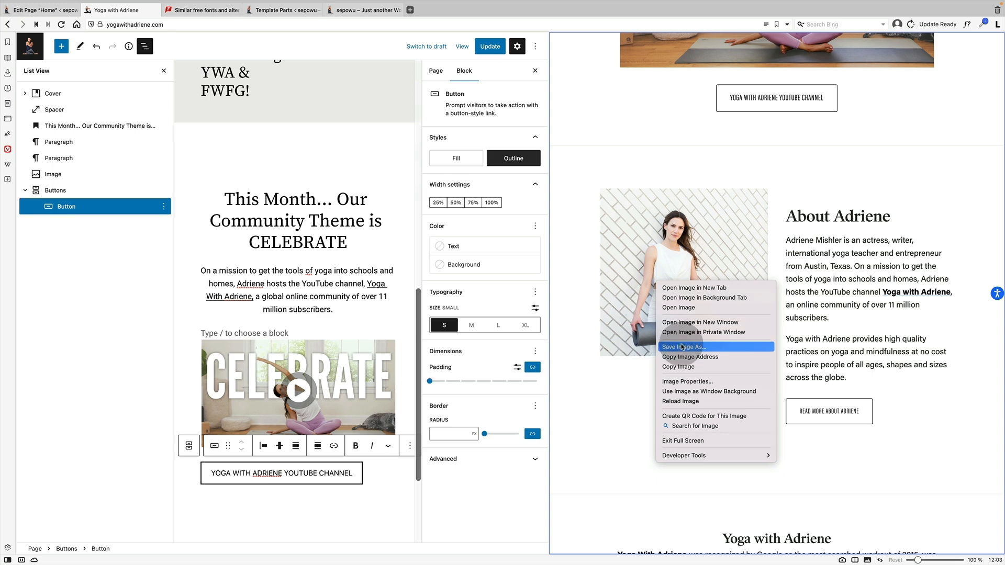
{"action": "left_click", "coordinate": [682, 347]}
{"action": "left_click", "coordinate": [656, 369]}
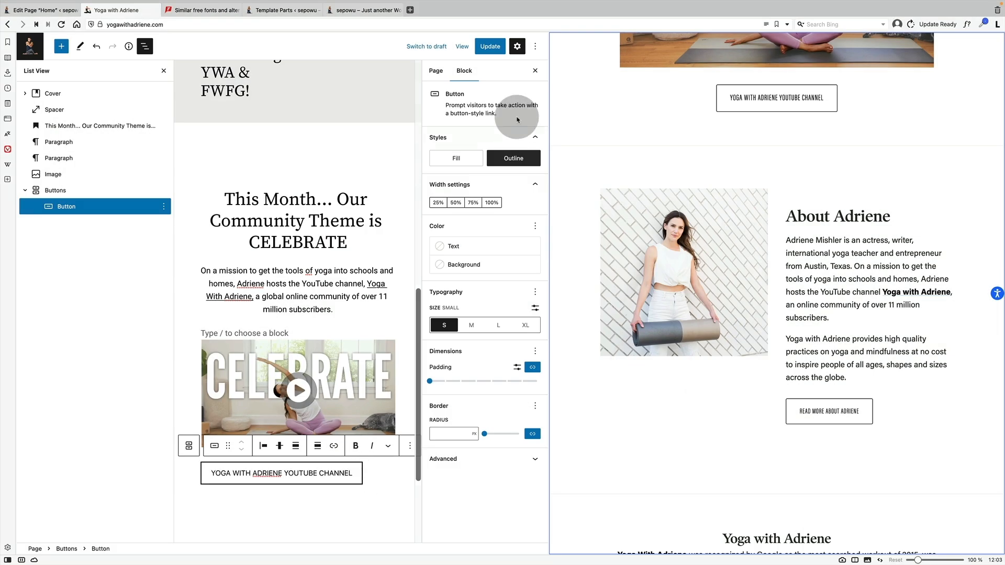
- Centre the YouTube channel button below the CELEBRATE image
{"action": "left_click", "coordinate": [517, 46]}
{"action": "left_click", "coordinate": [337, 321]}
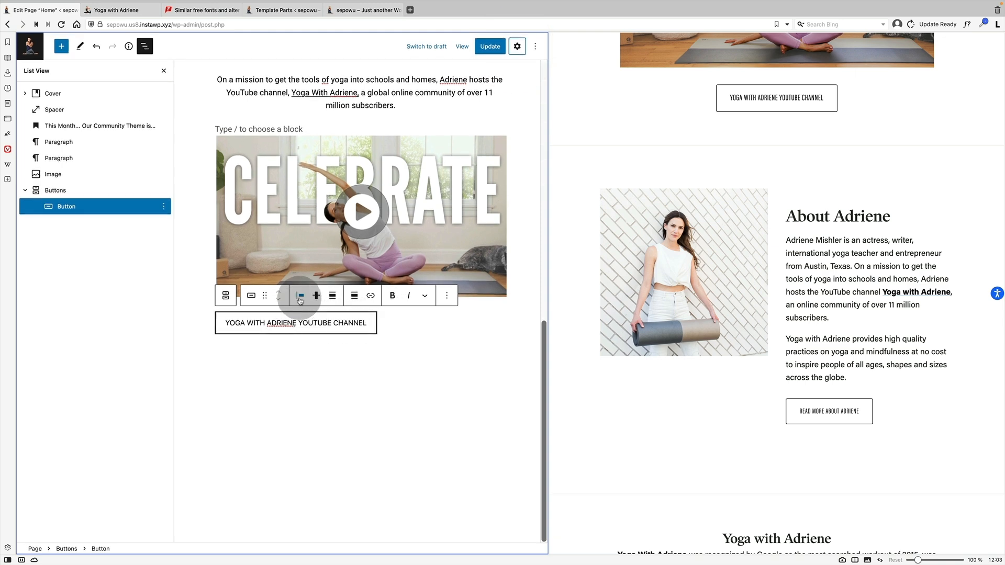
{"action": "left_click", "coordinate": [300, 295]}
{"action": "left_click", "coordinate": [334, 342]}
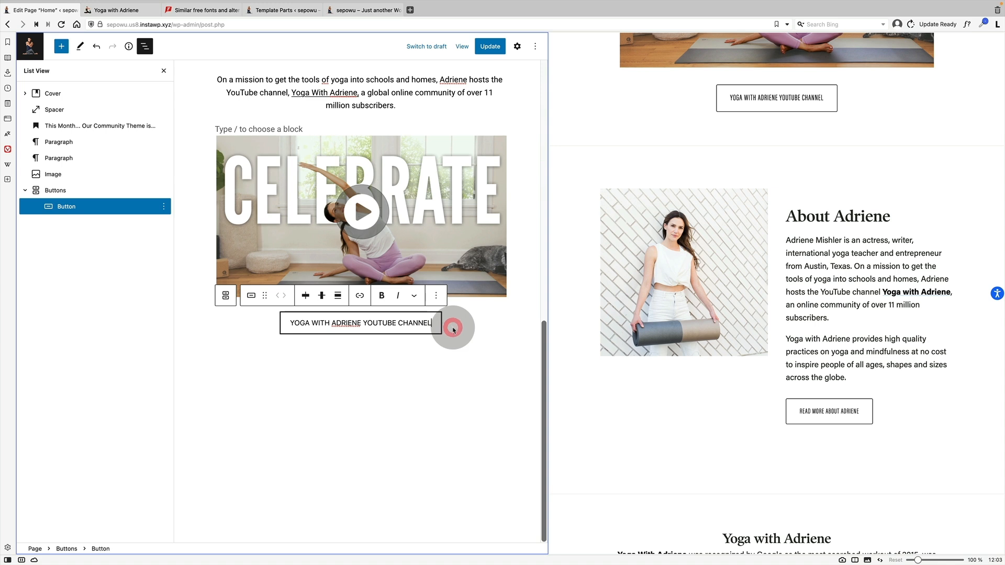
- Insert a Spacer block after the Buttons block
{"action": "left_click", "coordinate": [88, 191]}
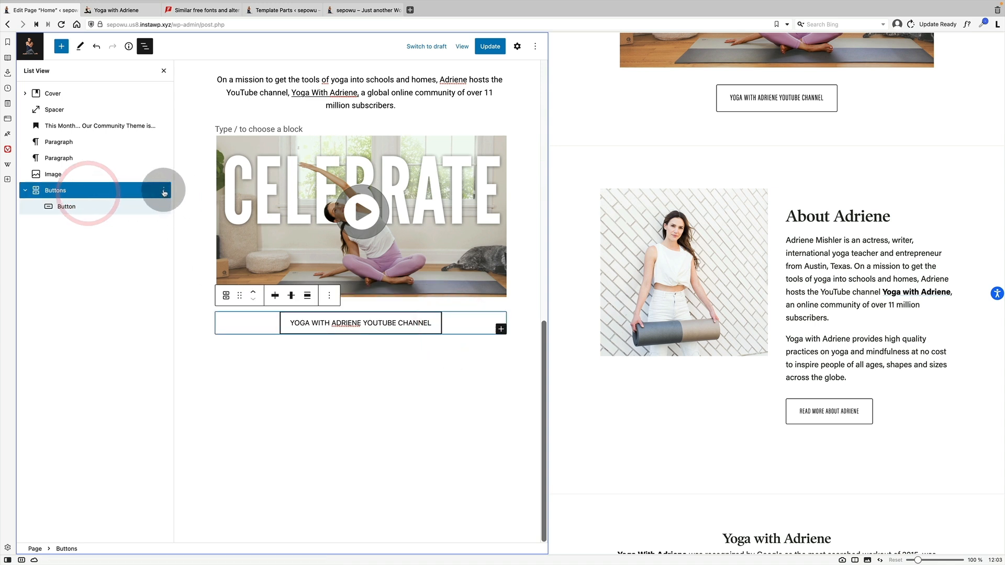
{"action": "left_click", "coordinate": [165, 193]}
{"action": "left_click", "coordinate": [193, 273]}
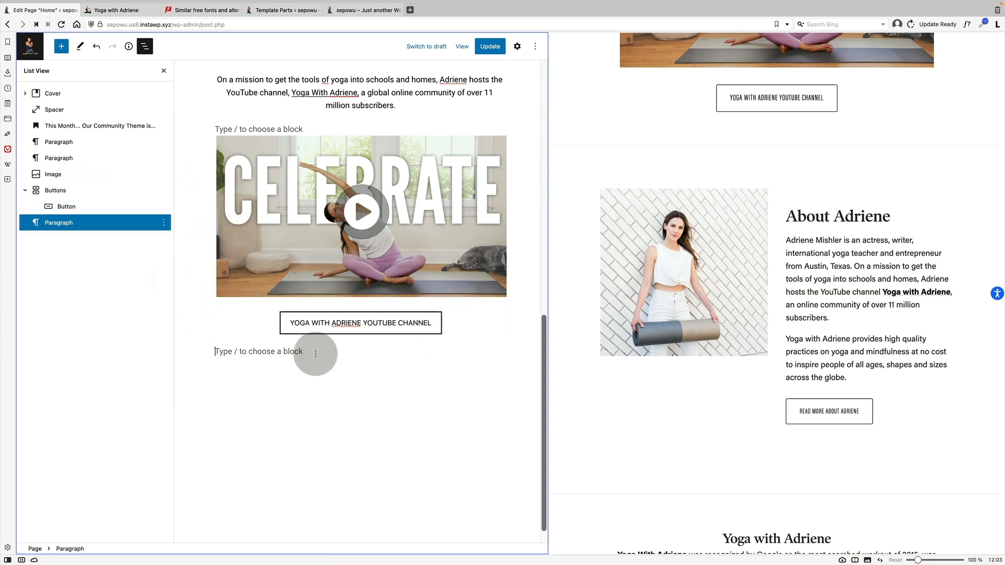
{"action": "type", "text": "/spa"}
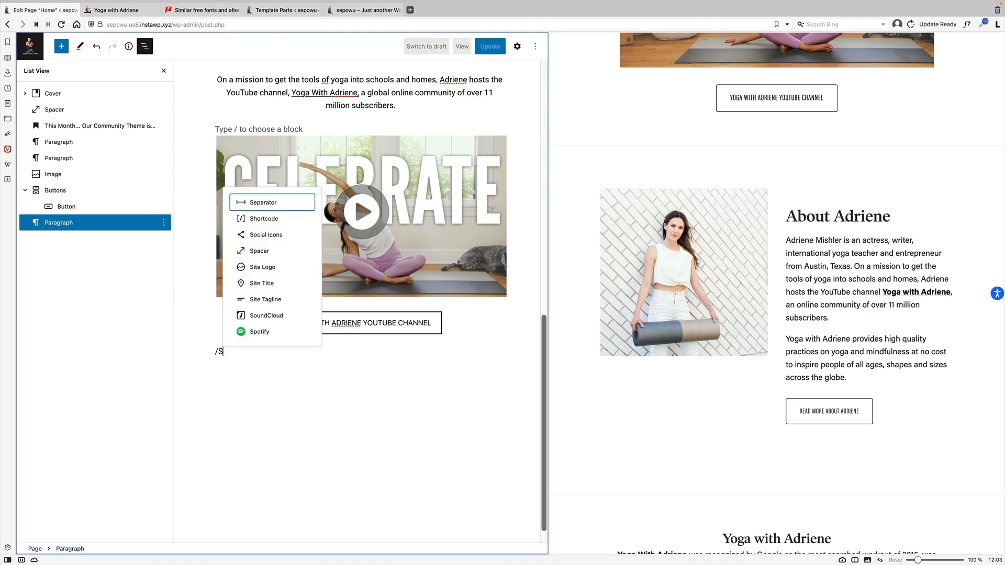
{"action": "key", "text": "Return"}
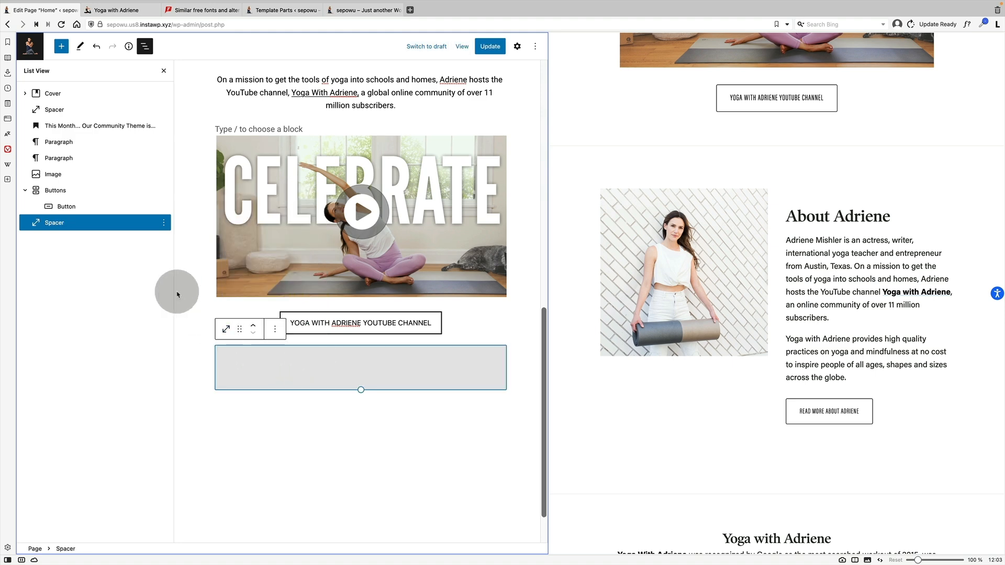
- Insert a Columns block with two equal columns after the spacer below the YouTube channel button
{"action": "left_click", "coordinate": [164, 223]}
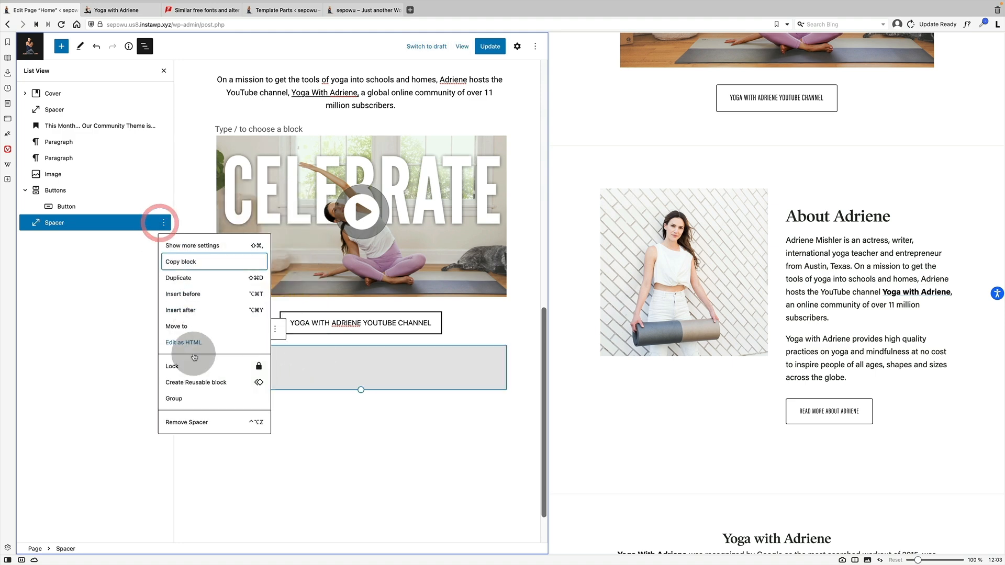
{"action": "left_click", "coordinate": [182, 310]}
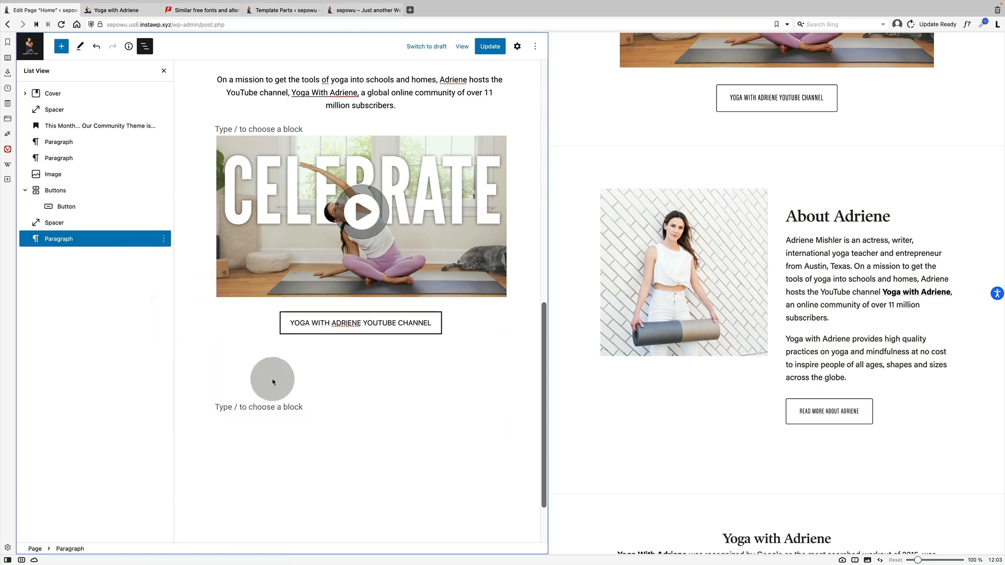
{"action": "left_click", "coordinate": [273, 407]}
{"action": "type", "text": "/Columns"}
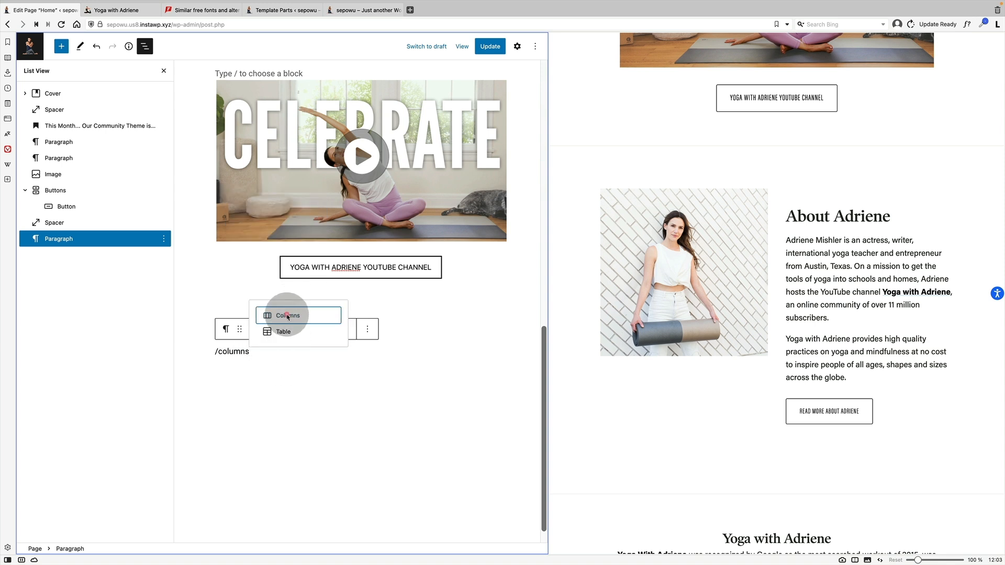
{"action": "left_click", "coordinate": [288, 316]}
{"action": "left_click", "coordinate": [286, 413]}
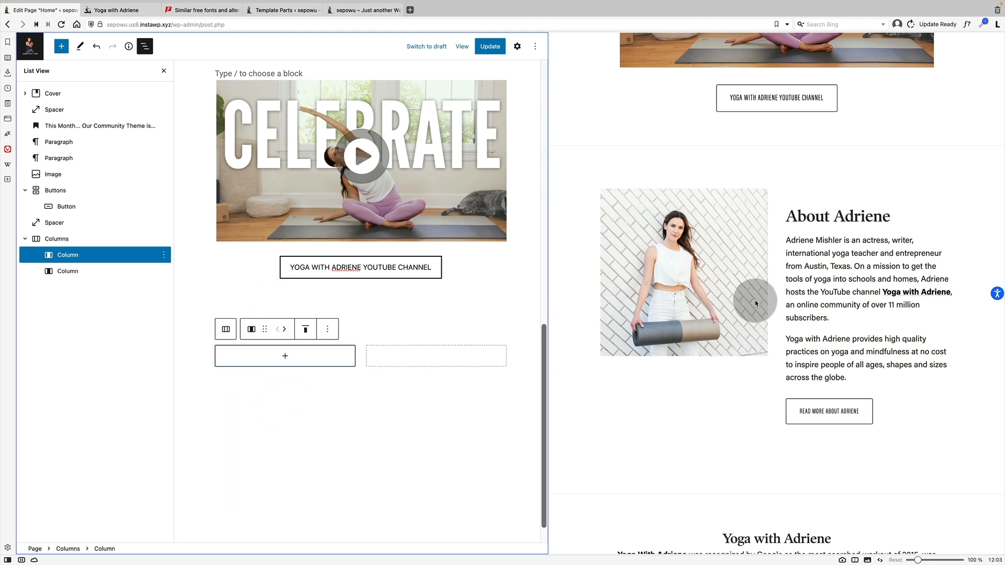
- Add an Image block to the first column and upload the about-adriene JPEG from the yoga folder
{"action": "left_click", "coordinate": [262, 358]}
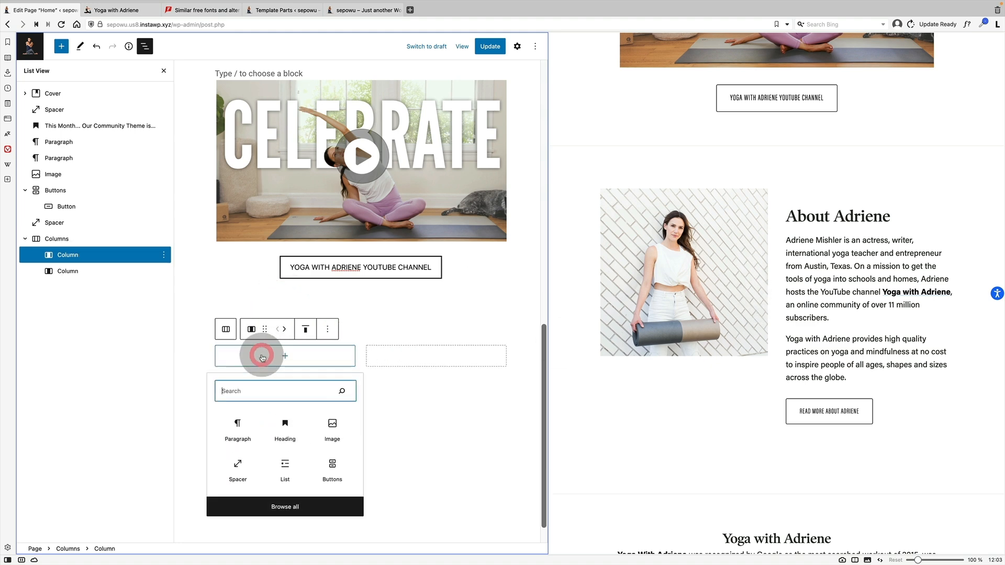
{"action": "type", "text": "image"}
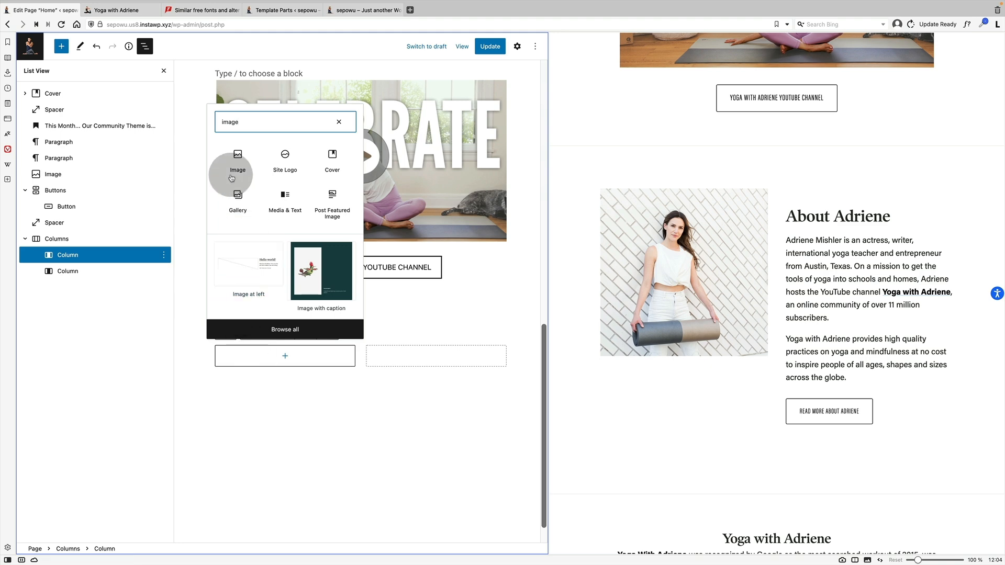
{"action": "left_click", "coordinate": [237, 157]}
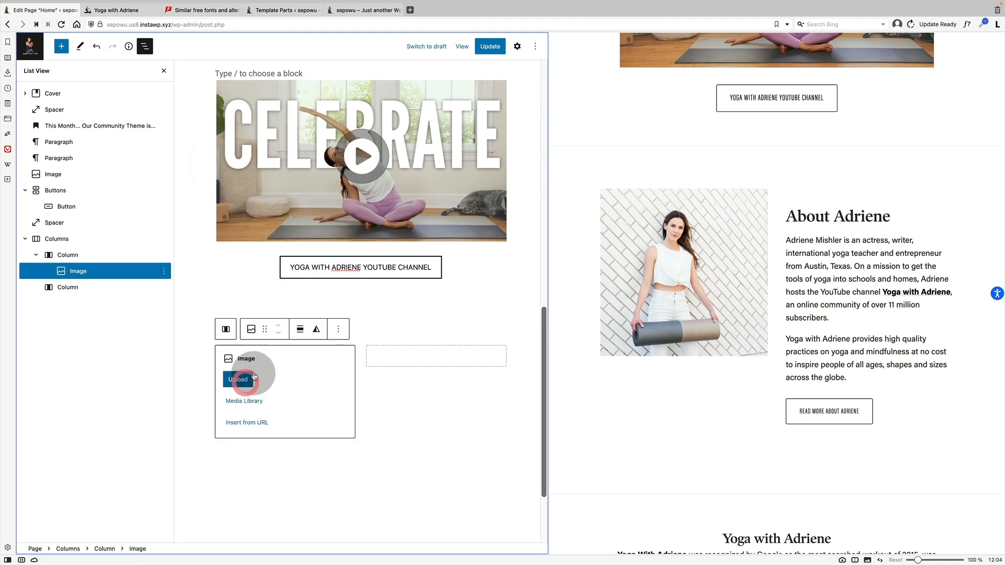
{"action": "left_click", "coordinate": [249, 384]}
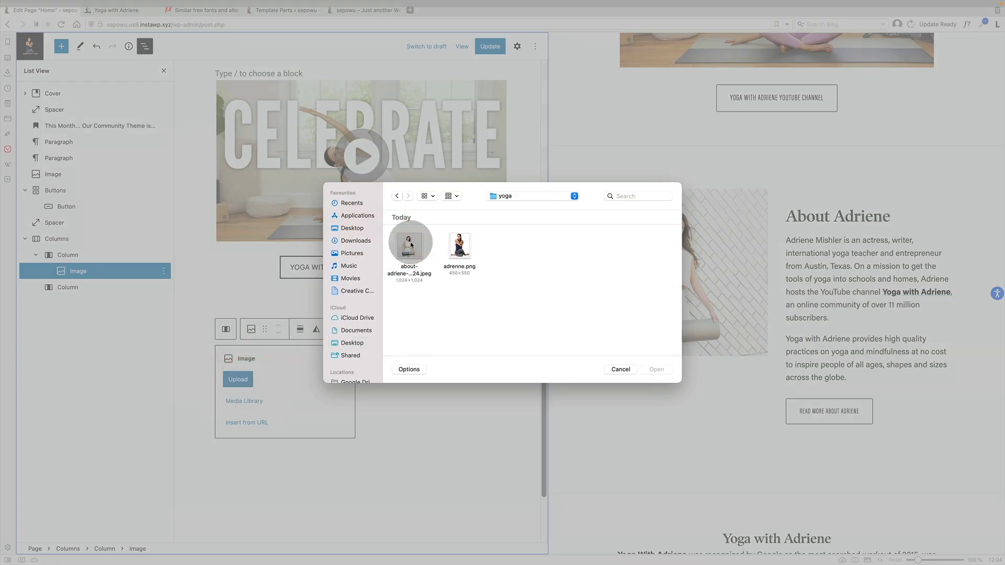
{"action": "double_click", "coordinate": [411, 245]}
{"action": "scroll", "coordinate": [388, 354], "scroll_direction": "down", "scroll_amount": 3}
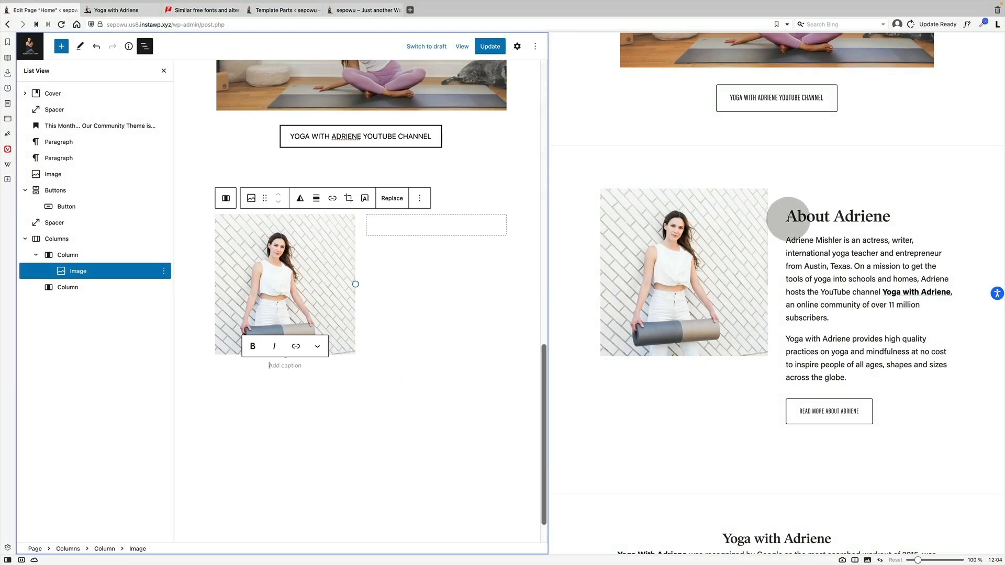
- Add a heading to the second column with the reference site's text "About Adriene"
{"action": "left_click_drag", "start_coordinate": [787, 219], "coordinate": [889, 223]}
{"action": "left_click", "coordinate": [416, 230]}
{"action": "left_click", "coordinate": [425, 229]}
{"action": "type", "text": "head"}
{"action": "left_click", "coordinate": [388, 293]}
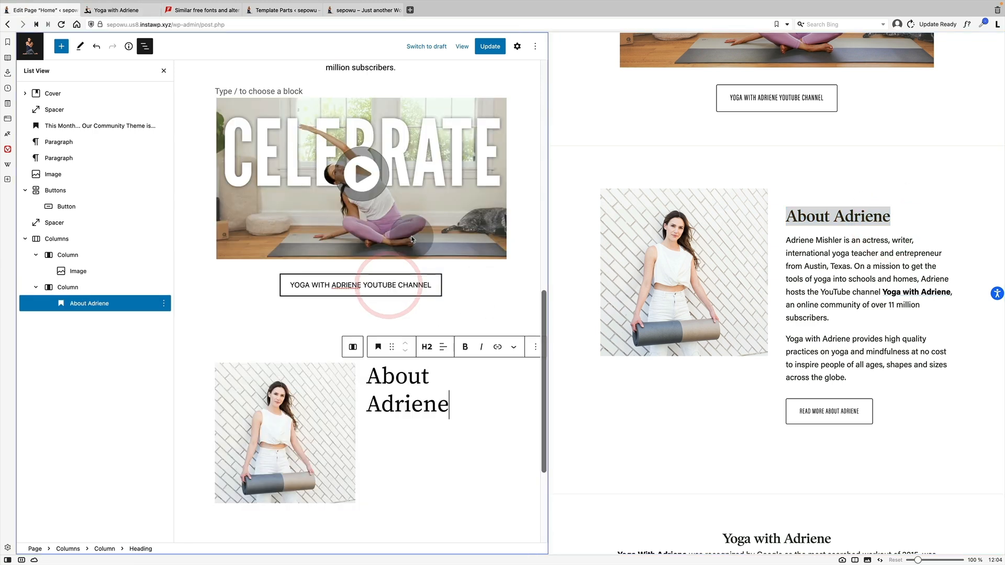
{"action": "type", "text": "About Adriene"}
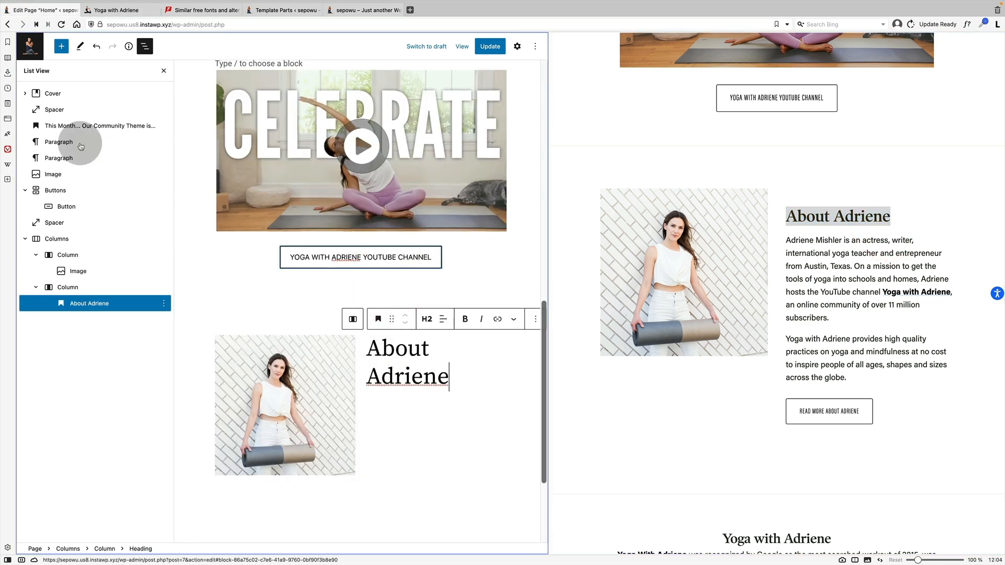
- Enlarge the editor's share of the split view and set the Columns block's alignment to wide width
{"action": "left_click", "coordinate": [163, 72]}
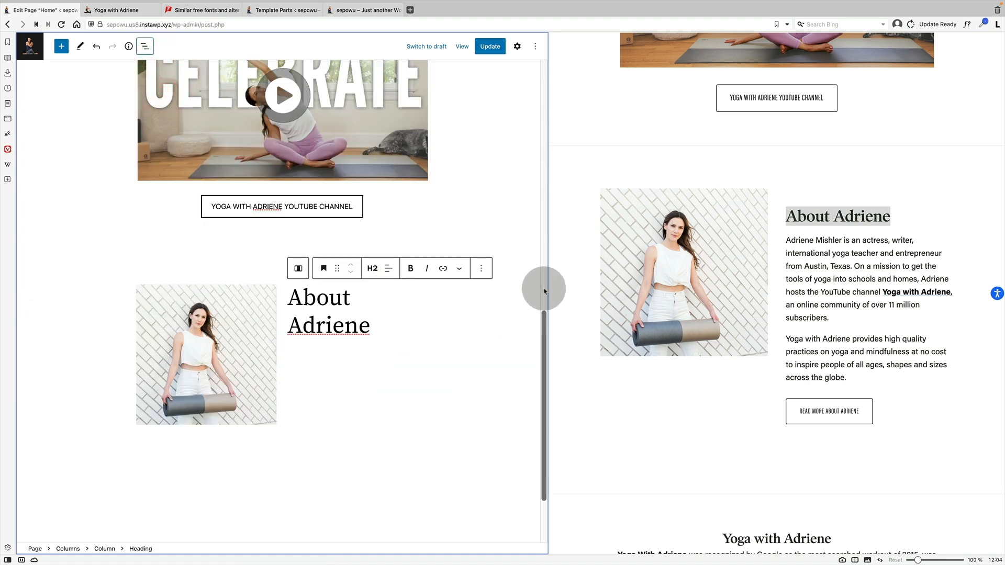
{"action": "left_click_drag", "start_coordinate": [552, 286], "coordinate": [509, 312]}
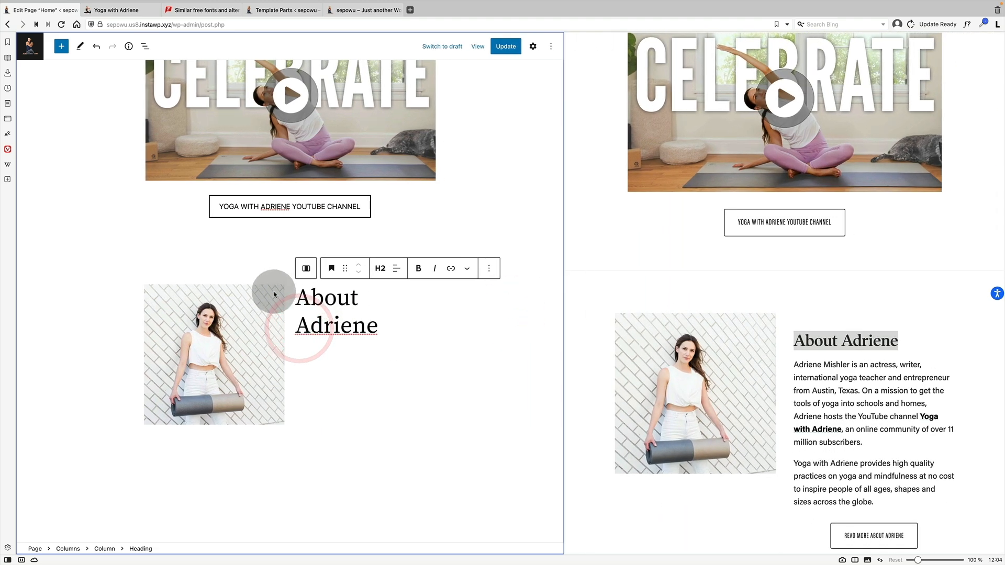
{"action": "left_click", "coordinate": [145, 47]}
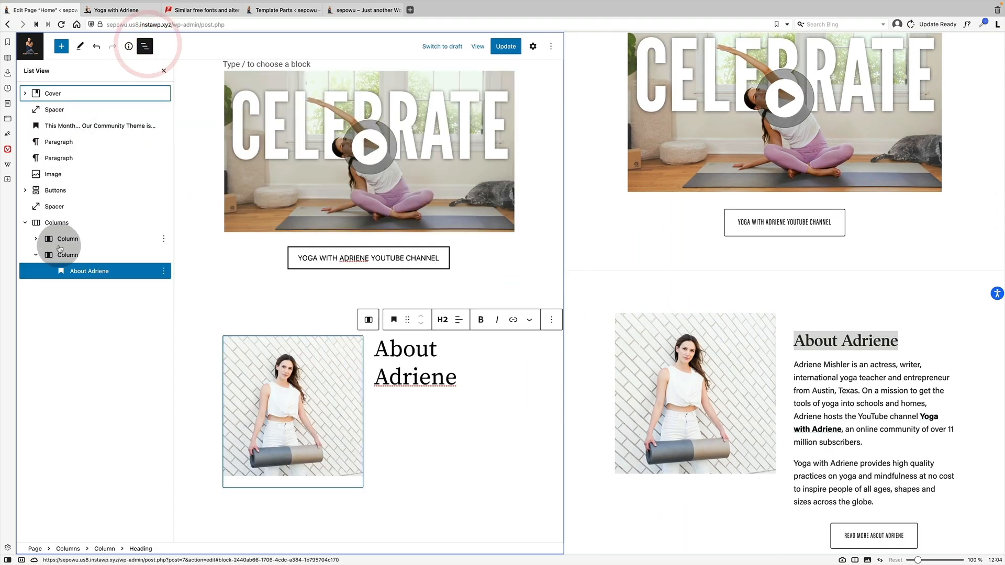
{"action": "left_click", "coordinate": [60, 231]}
{"action": "left_click", "coordinate": [282, 319]}
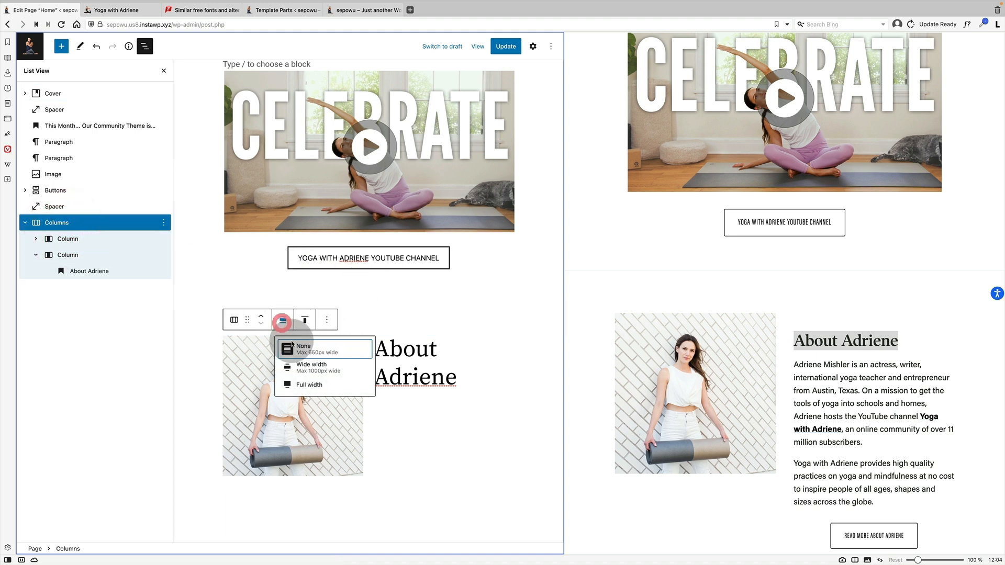
{"action": "left_click", "coordinate": [303, 385]}
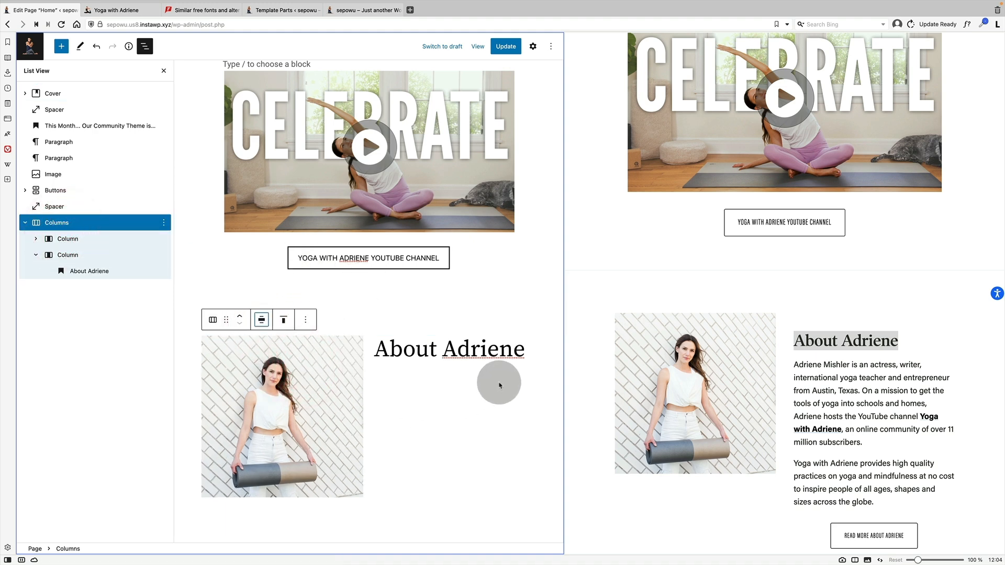
- Copy the two biography paragraphs from the reference site and paste them below the About Adriene heading
{"action": "left_click_drag", "start_coordinate": [794, 365], "coordinate": [873, 503]}
{"action": "left_click", "coordinate": [521, 348]}
{"action": "type", "text": "Adriene Mishler is an actress, writer, international yoga teacher and entrepreneur from Austin, Texas. On a mission to get the tools of yoga into schools and homes, Adriene hosts the YouTube channel Yoga with Adriene, an online community of over 11 million subscribers. Yoga with Adriene provides high quality practices on yoga and mindfulness at no cost to inspire people of all ages, shapes and sizes across the globe."}
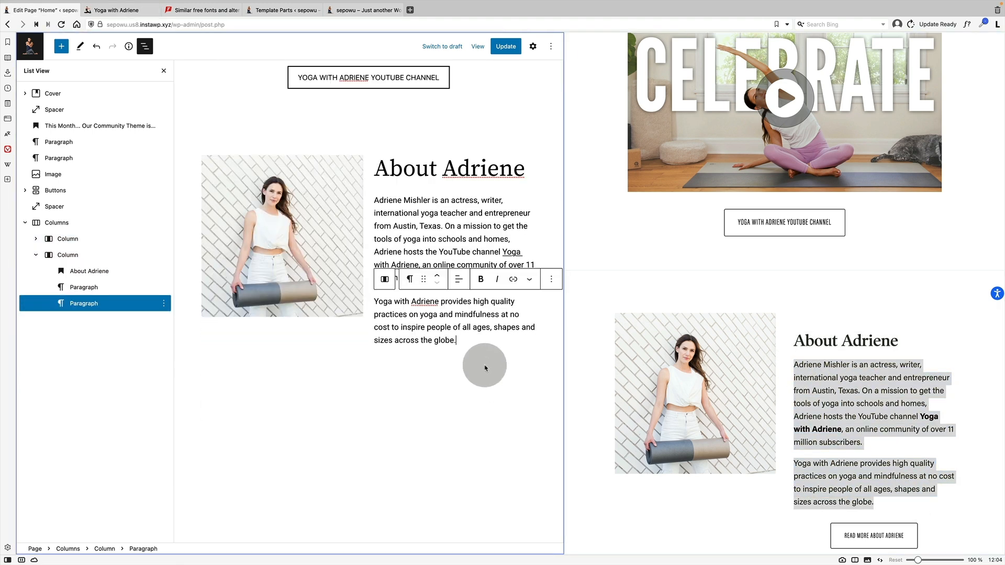
- Add a Buttons block below the biography paragraphs with a button labelled "READ MORE ABOUT ADRIENCE"
{"action": "key", "text": "Return"}
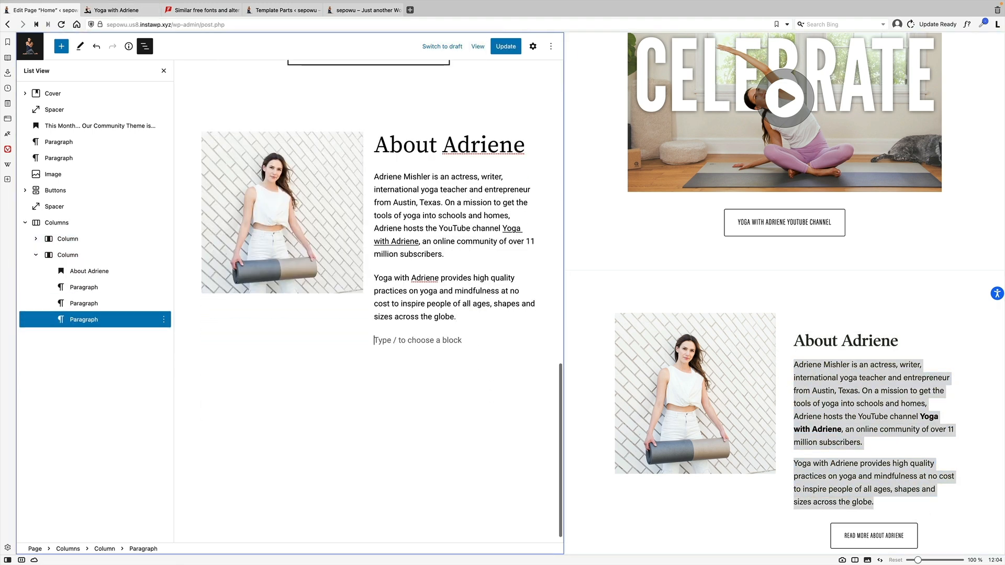
{"action": "type", "text": "/buttons"}
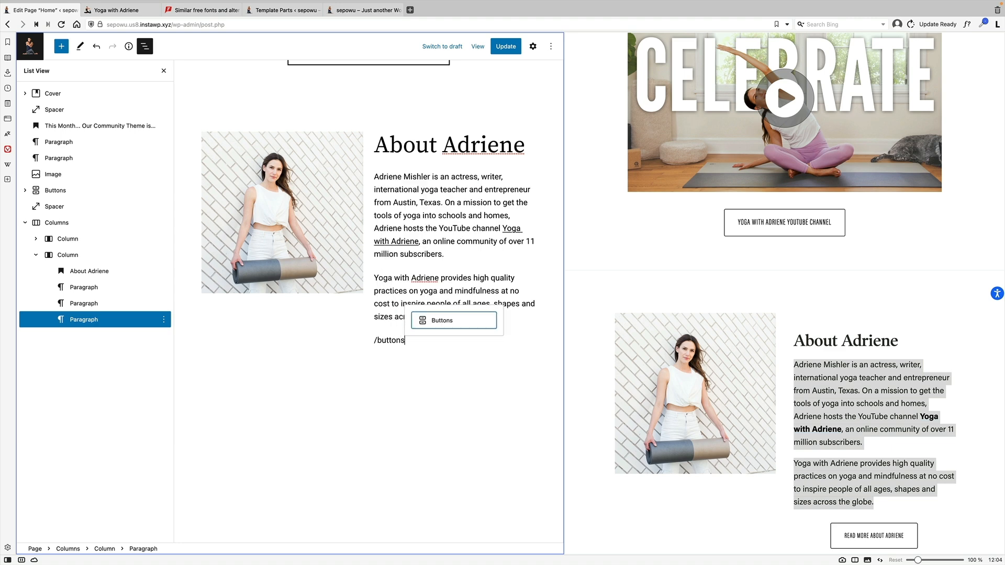
{"action": "key", "text": "Return"}
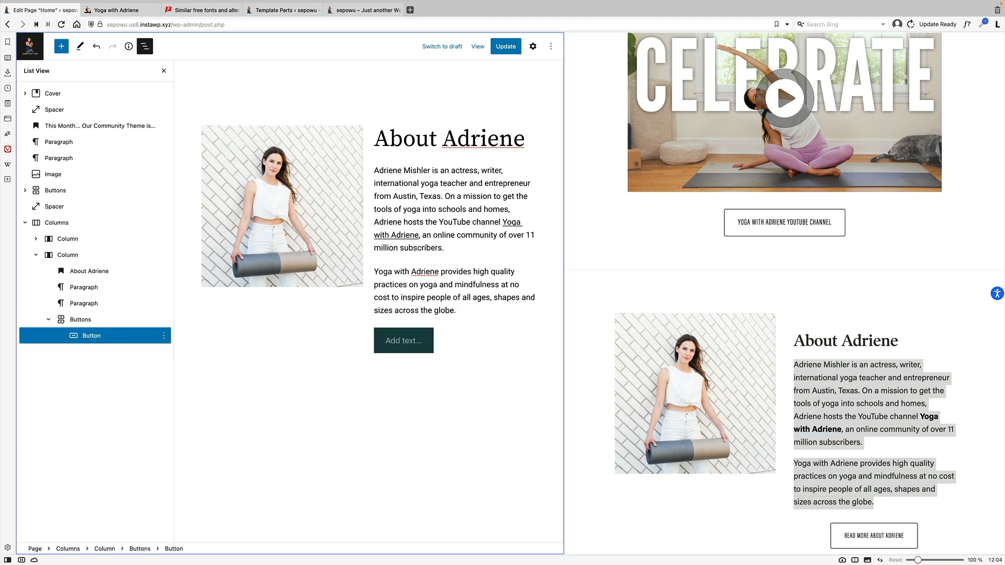
{"action": "type", "text": "READ"}
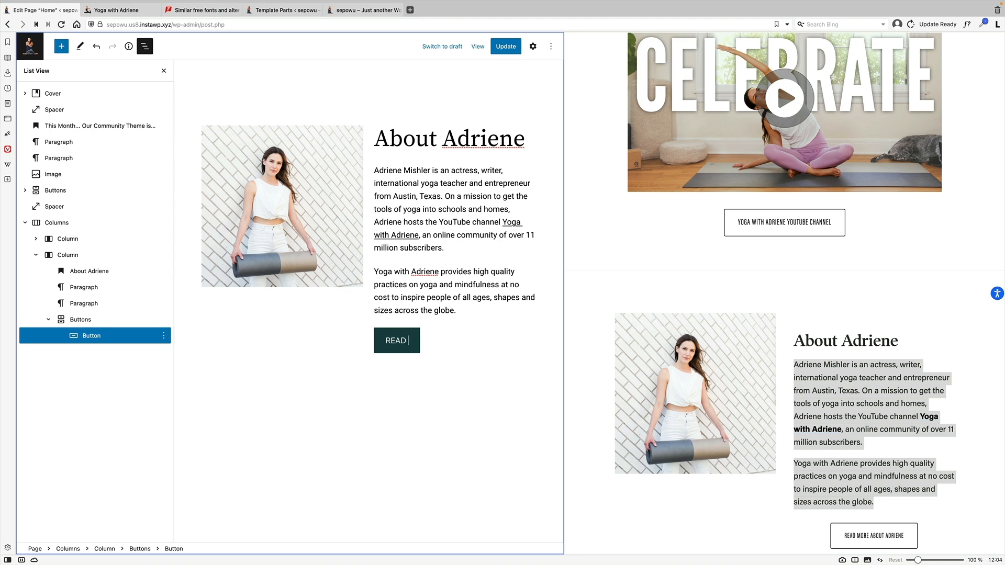
{"action": "type", "text": " MORE ABOUT ADRIENCE"}
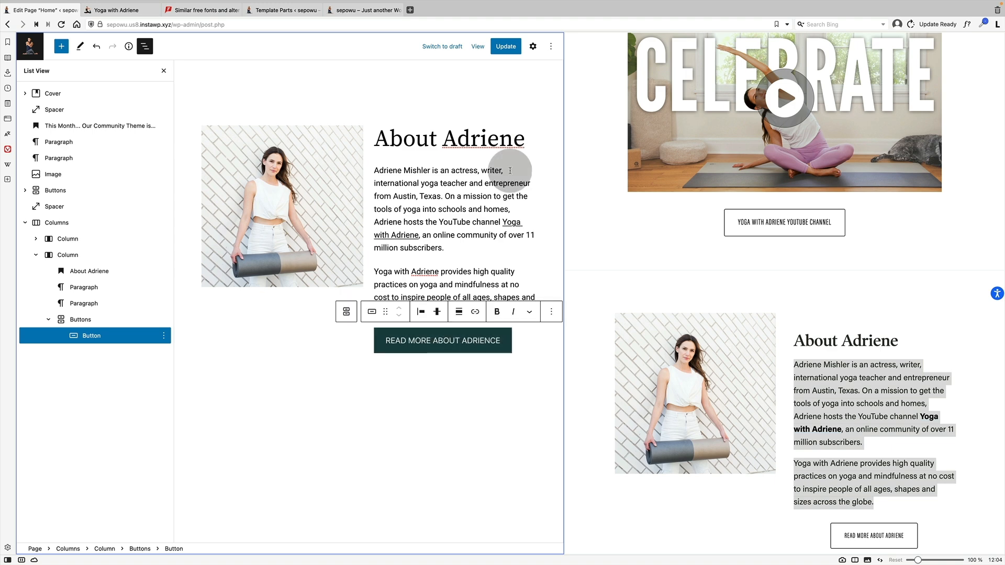
- Set the style of the new button under the biography to Outline
{"action": "left_click", "coordinate": [529, 48]}
{"action": "left_click", "coordinate": [529, 158]}
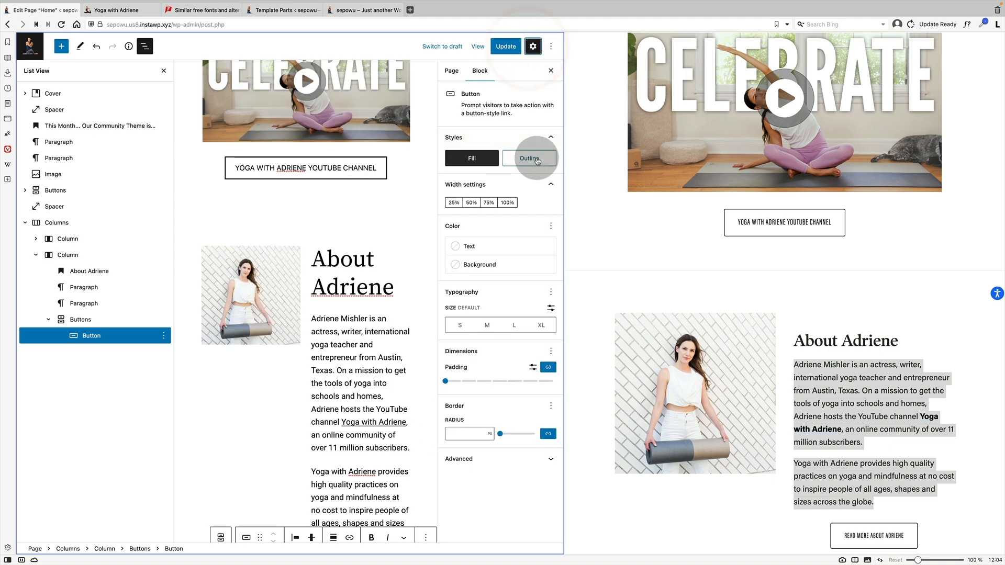
{"action": "scroll", "coordinate": [434, 335], "scroll_direction": "down", "scroll_amount": 3}
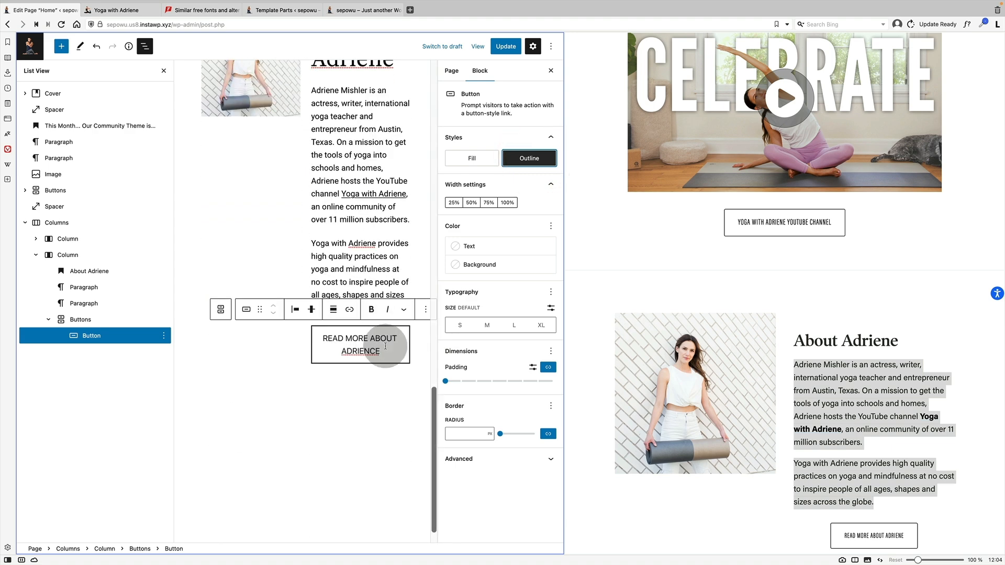
- Set a custom font size of 16 px for the outlined button's text
{"action": "left_click", "coordinate": [460, 325]}
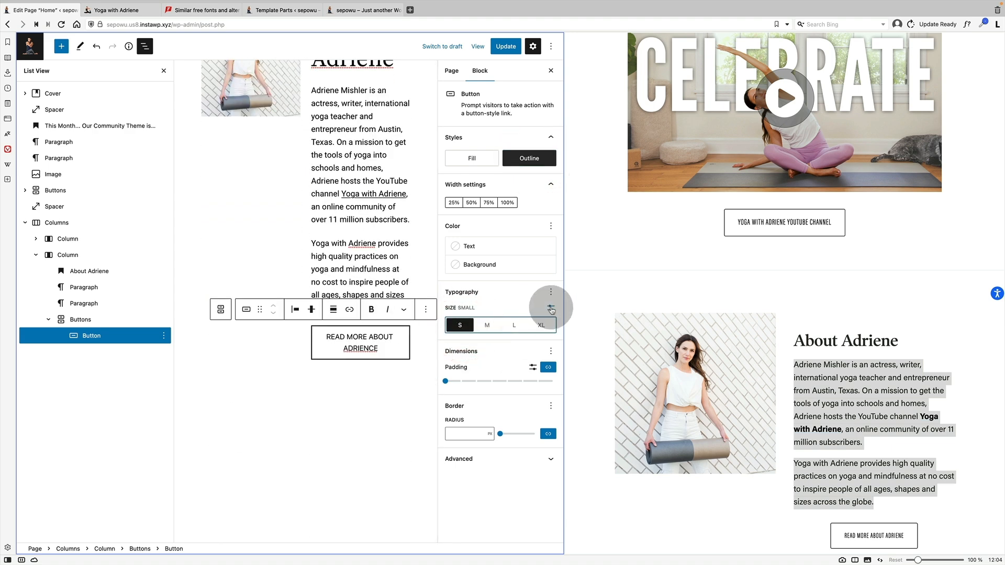
{"action": "left_click", "coordinate": [550, 307]}
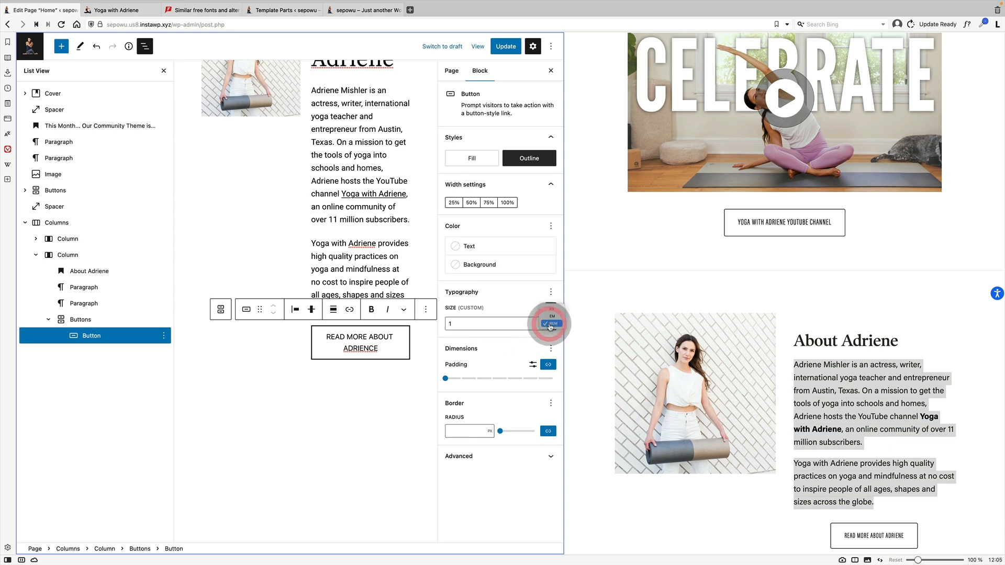
{"action": "left_click", "coordinate": [550, 311]}
{"action": "left_click_drag", "start_coordinate": [473, 323], "coordinate": [438, 326]}
{"action": "type", "text": "21"}
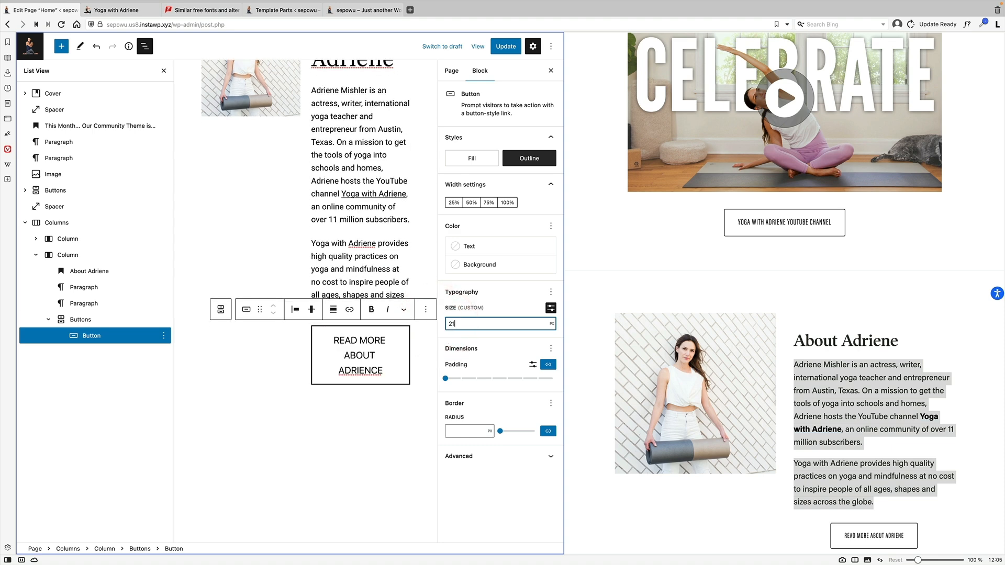
{"action": "type", "text": "16"}
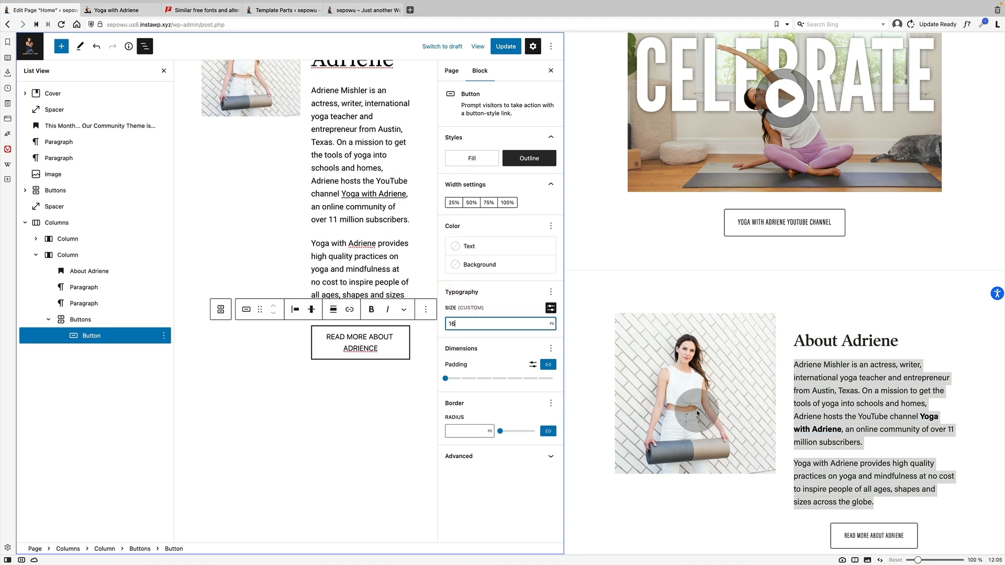
- Examine the reference page's remaining sections, from the Yoga with Adriene mural image to Find What Feels Good
{"action": "scroll", "coordinate": [696, 424], "scroll_direction": "down", "scroll_amount": 10}
{"action": "scroll", "coordinate": [653, 445], "scroll_direction": "down", "scroll_amount": 6}
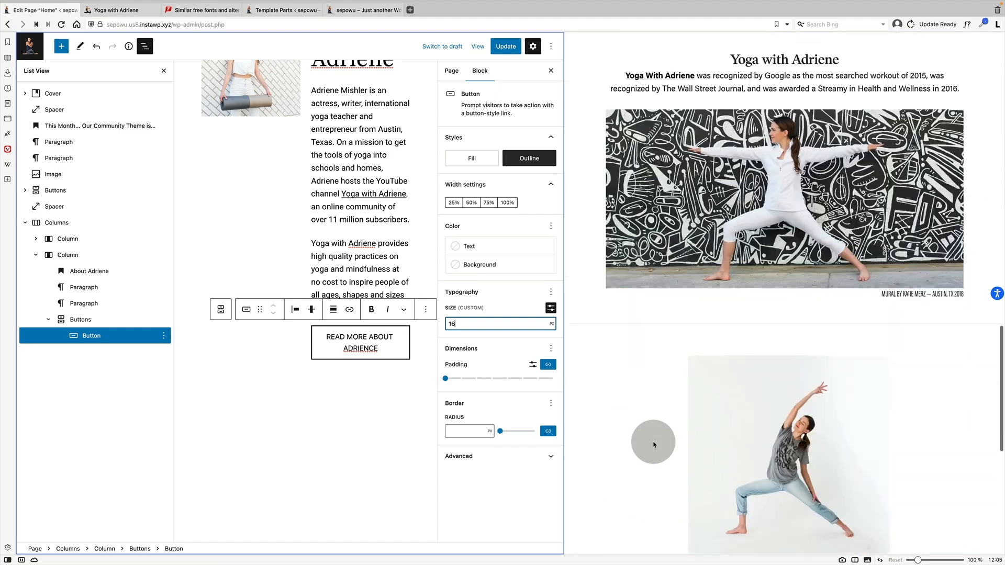
{"action": "scroll", "coordinate": [653, 445], "scroll_direction": "down", "scroll_amount": 3}
{"action": "scroll", "coordinate": [651, 443], "scroll_direction": "up", "scroll_amount": 5}
{"action": "scroll", "coordinate": [711, 383], "scroll_direction": "up", "scroll_amount": 8}
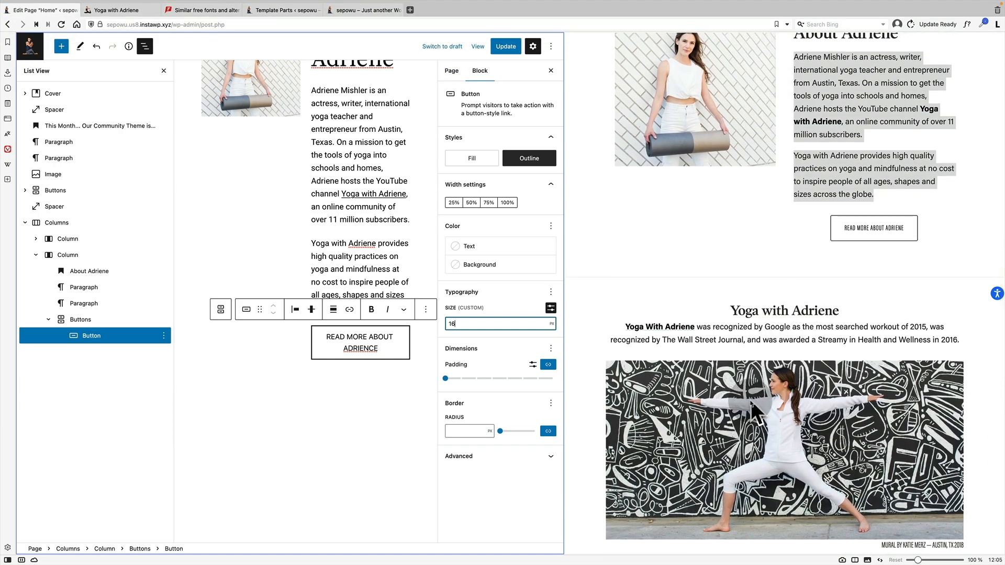
{"action": "scroll", "coordinate": [754, 413], "scroll_direction": "down", "scroll_amount": 9}
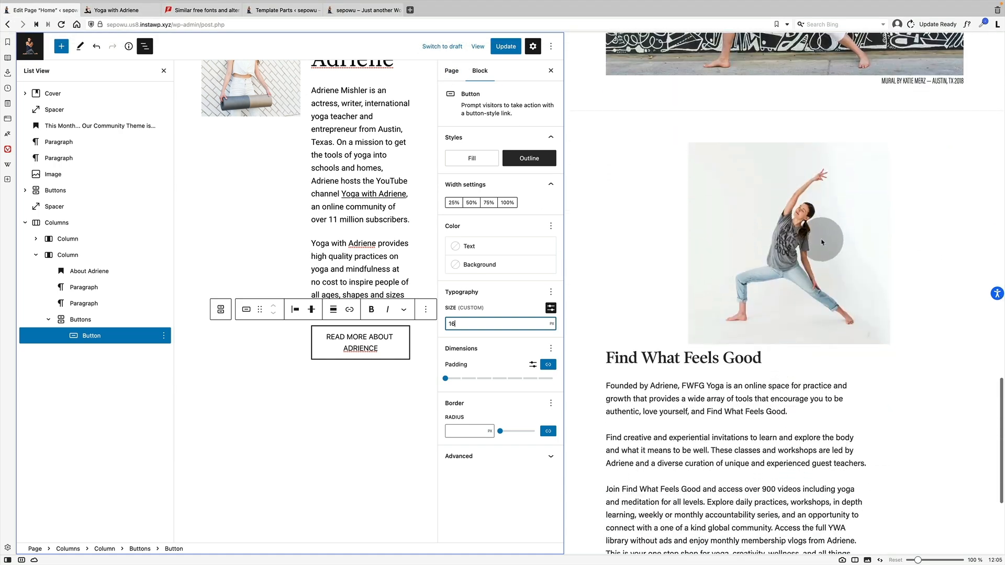
{"action": "scroll", "coordinate": [753, 345], "scroll_direction": "down", "scroll_amount": 5}
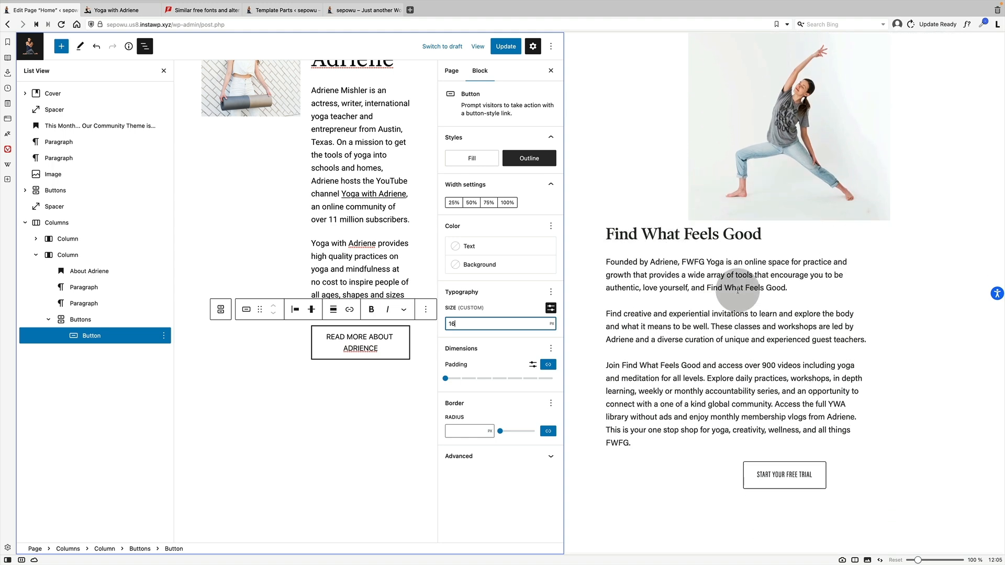
- Update the page, open its published version and compare the community theme and About Adriene sections with the reference
{"action": "left_click", "coordinate": [492, 53]}
{"action": "left_click", "coordinate": [112, 526]}
{"action": "scroll", "coordinate": [136, 372], "scroll_direction": "down", "scroll_amount": 10}
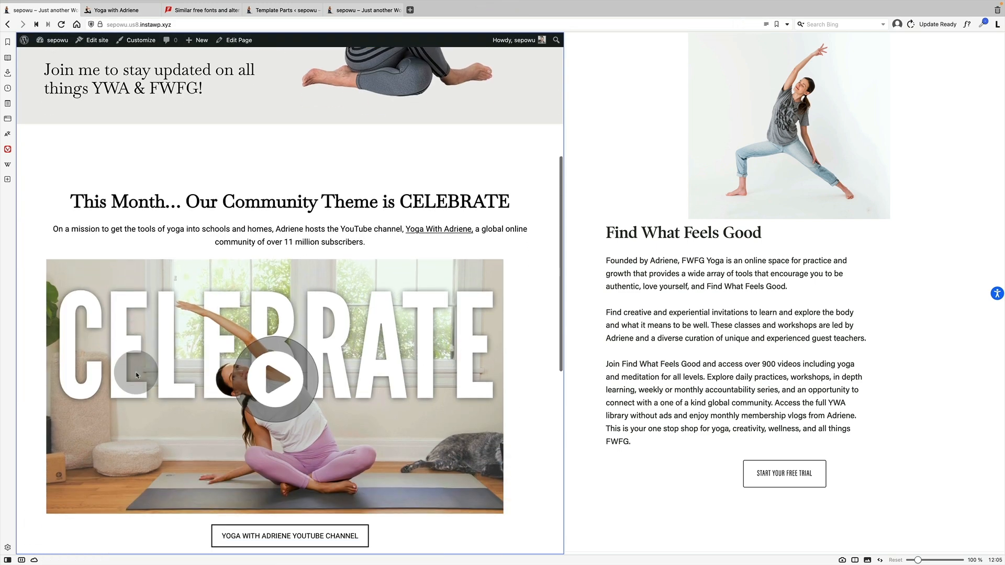
{"action": "scroll", "coordinate": [238, 373], "scroll_direction": "down", "scroll_amount": 5}
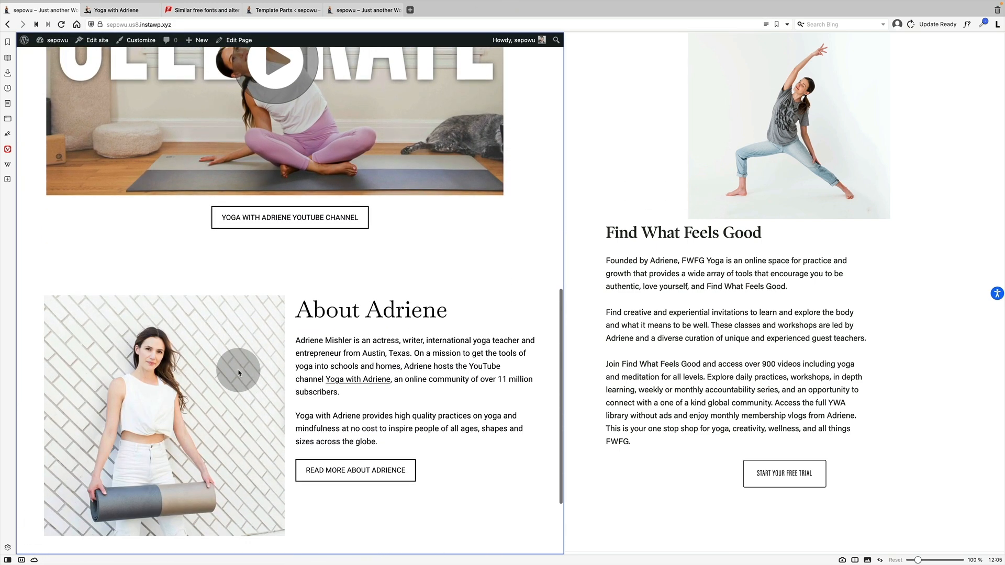
{"action": "scroll", "coordinate": [799, 335], "scroll_direction": "up", "scroll_amount": 1}
{"action": "scroll", "coordinate": [799, 335], "scroll_direction": "up", "scroll_amount": 15}
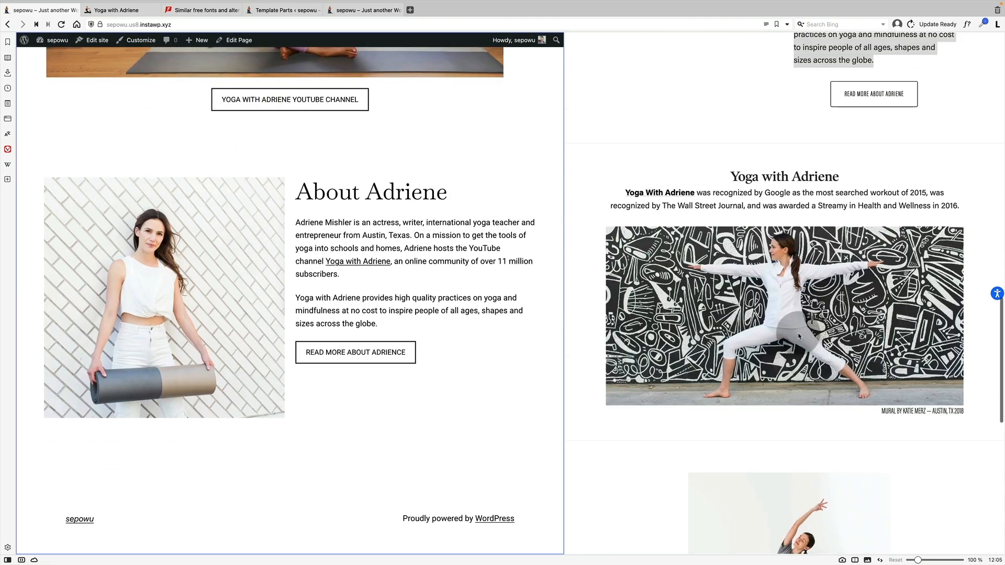
{"action": "scroll", "coordinate": [333, 246], "scroll_direction": "up", "scroll_amount": 3}
{"action": "scroll", "coordinate": [333, 245], "scroll_direction": "up", "scroll_amount": 6}
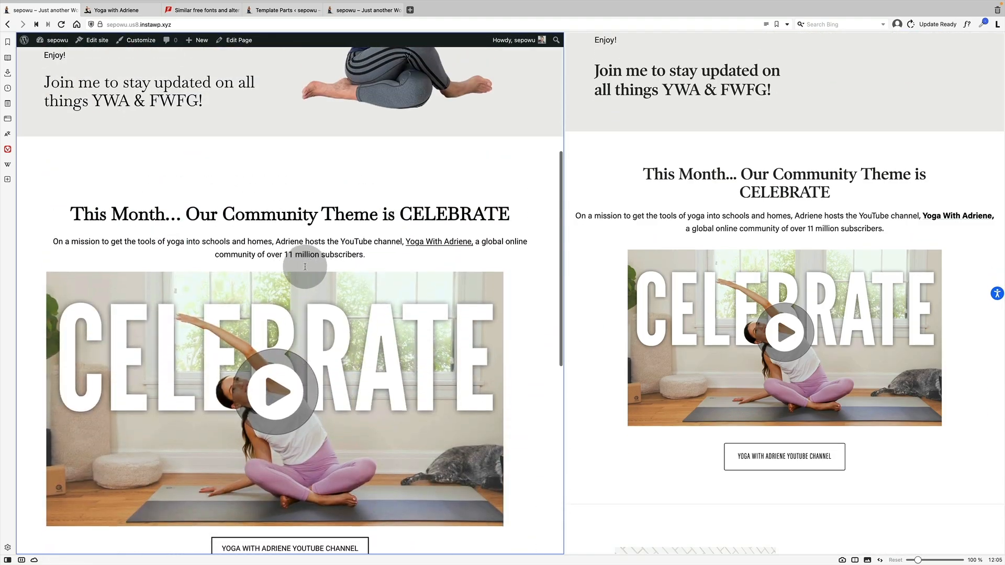
{"action": "scroll", "coordinate": [283, 123], "scroll_direction": "down", "scroll_amount": 2}
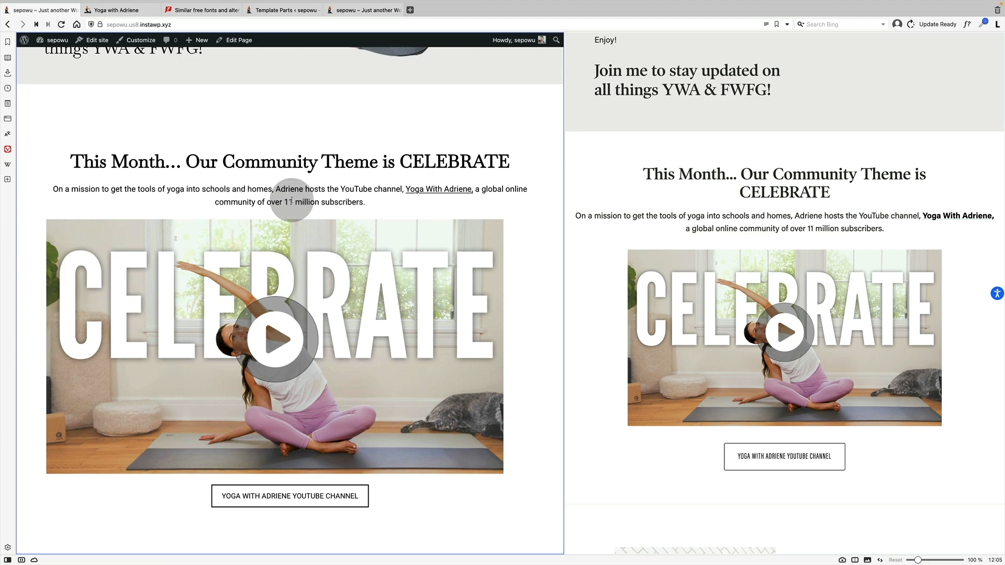
{"action": "scroll", "coordinate": [291, 202], "scroll_direction": "down", "scroll_amount": 2}
- Reopen the home page for editing, shrink the CELEBRATE image to 468 × 258 and align it to the center
{"action": "left_click", "coordinate": [229, 41]}
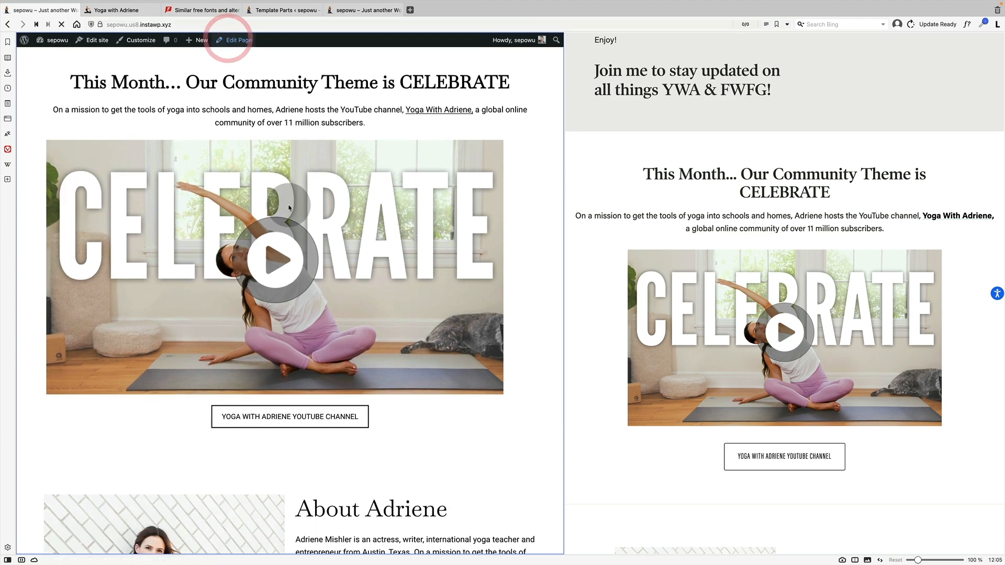
{"action": "scroll", "coordinate": [329, 322], "scroll_direction": "down", "scroll_amount": 10}
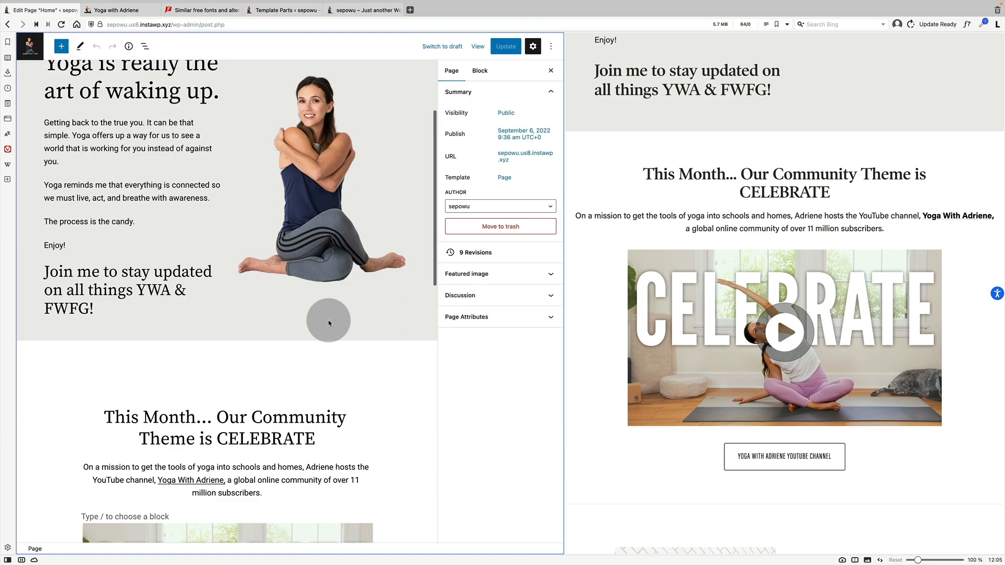
{"action": "left_click", "coordinate": [327, 321]}
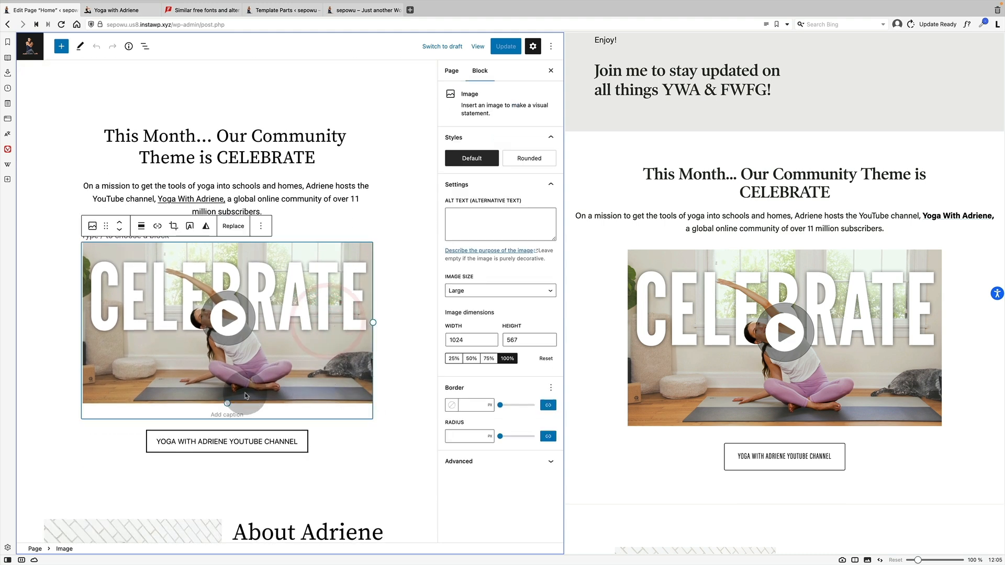
{"action": "left_click_drag", "start_coordinate": [227, 401], "coordinate": [224, 357]}
{"action": "left_click", "coordinate": [141, 226]}
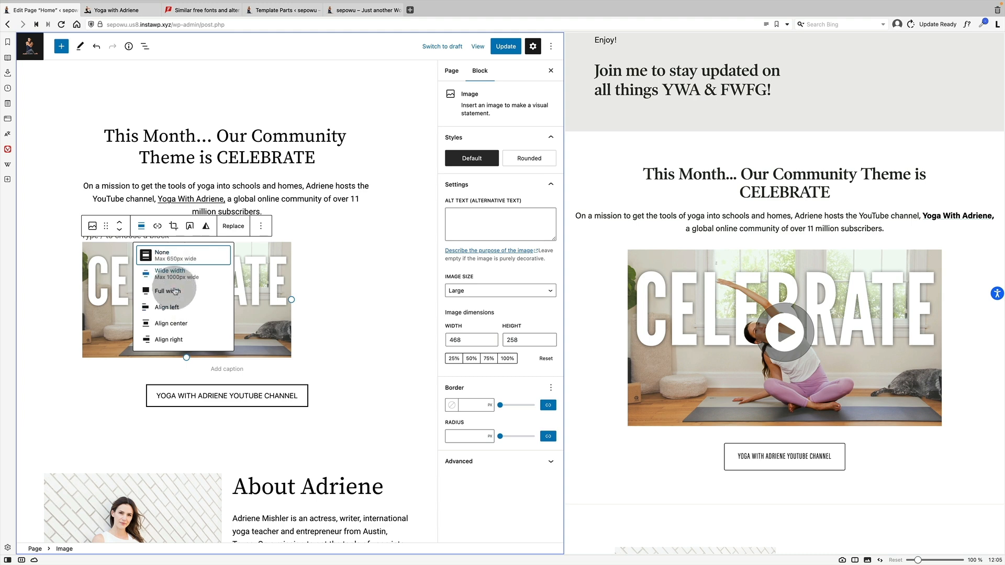
{"action": "left_click", "coordinate": [193, 323]}
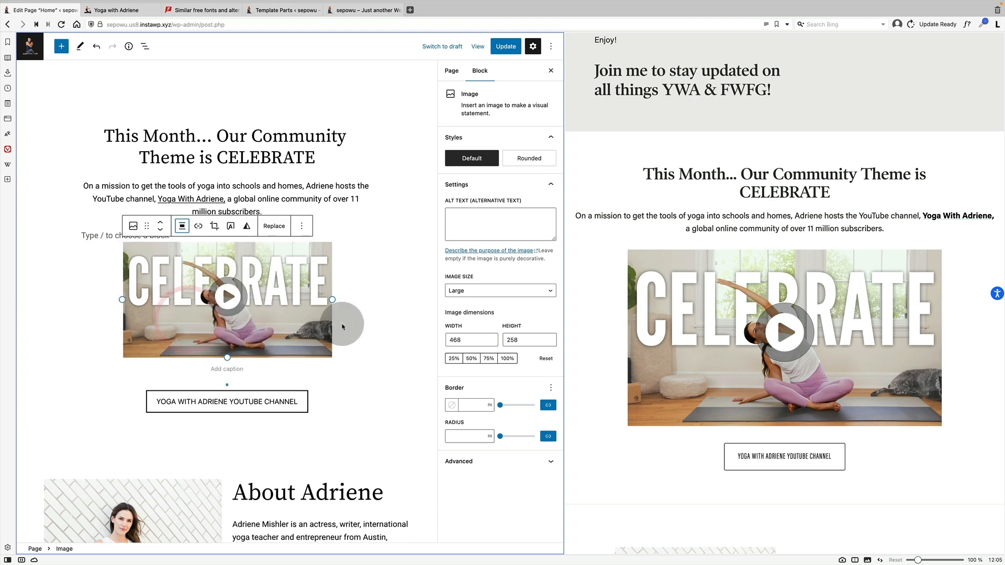
- Set the CELEBRATE image's dimensions to 50% and update the page
{"action": "left_click", "coordinate": [488, 360]}
{"action": "left_click_drag", "start_coordinate": [473, 339], "coordinate": [419, 336]}
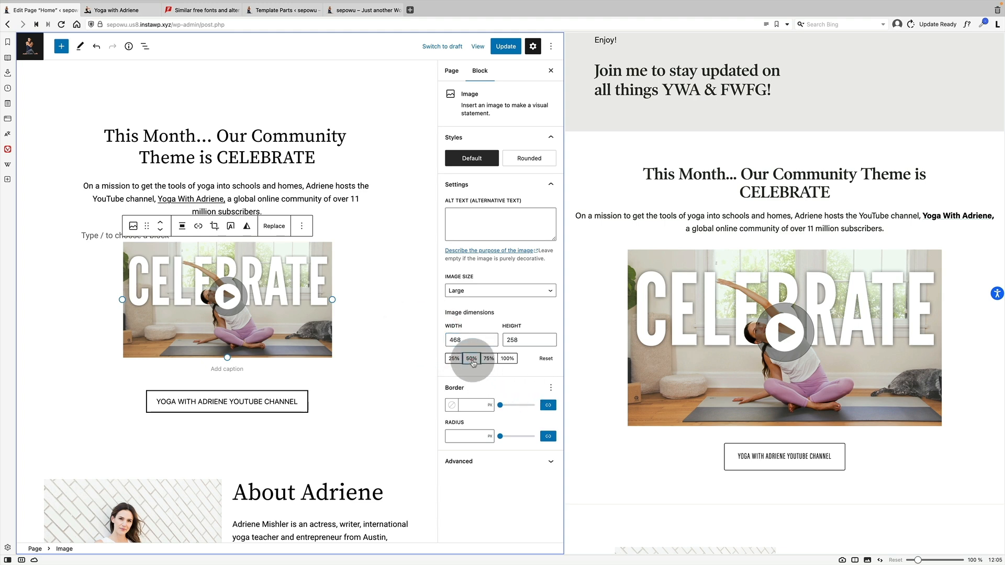
{"action": "left_click", "coordinate": [472, 360]}
{"action": "left_click", "coordinate": [506, 46]}
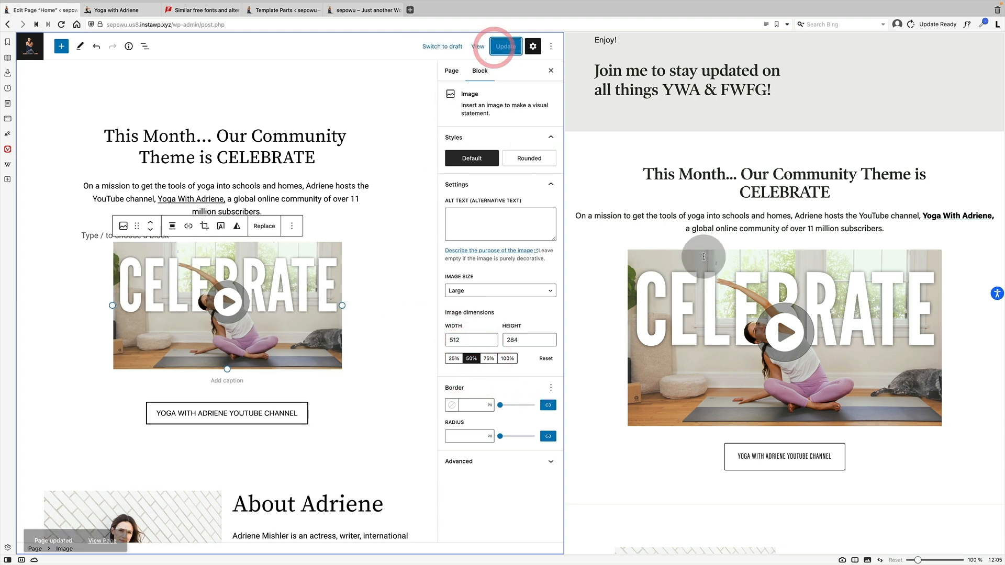
- View the published page, make the split panes roughly equal and compare its layout with the reference down to About Adriene
{"action": "scroll", "coordinate": [688, 237], "scroll_direction": "up", "scroll_amount": 5}
{"action": "left_click", "coordinate": [103, 525]}
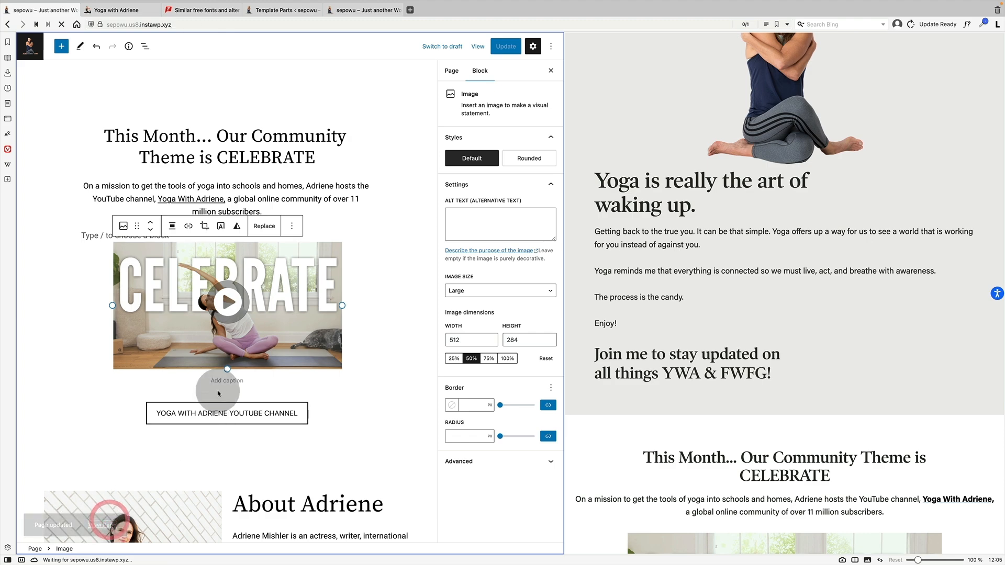
{"action": "scroll", "coordinate": [739, 363], "scroll_direction": "up", "scroll_amount": 5}
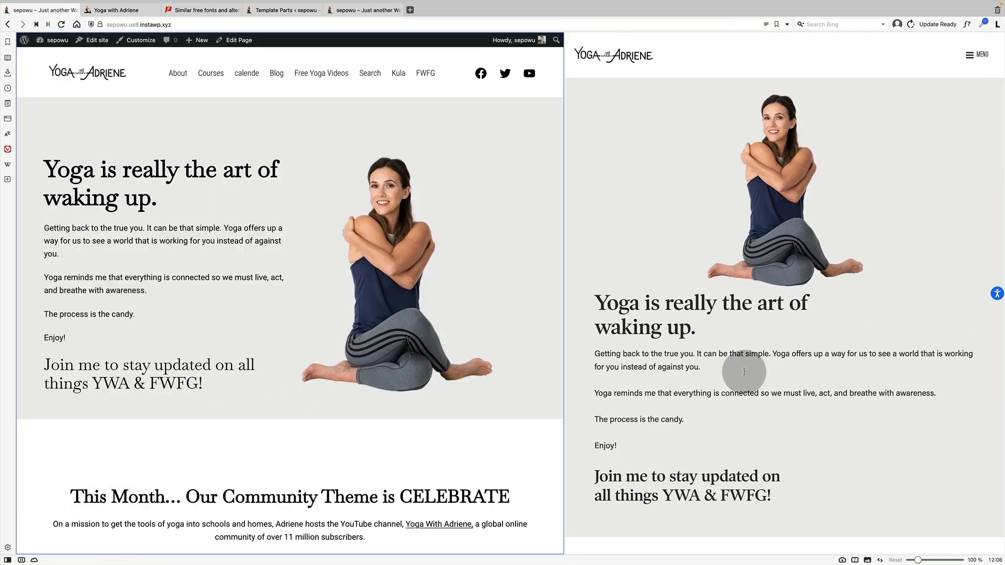
{"action": "left_click_drag", "start_coordinate": [563, 154], "coordinate": [514, 154]}
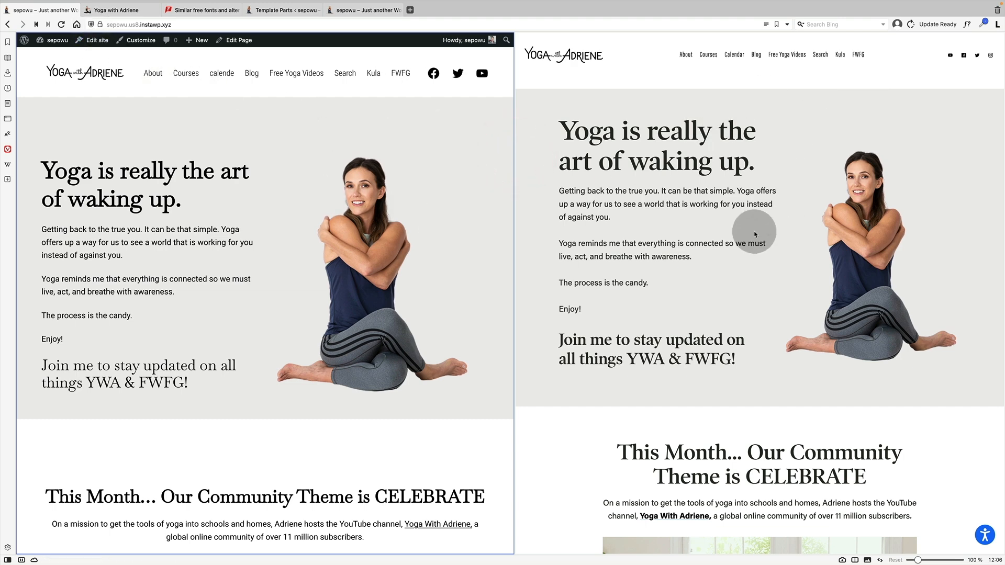
{"action": "scroll", "coordinate": [353, 294], "scroll_direction": "down", "scroll_amount": 6}
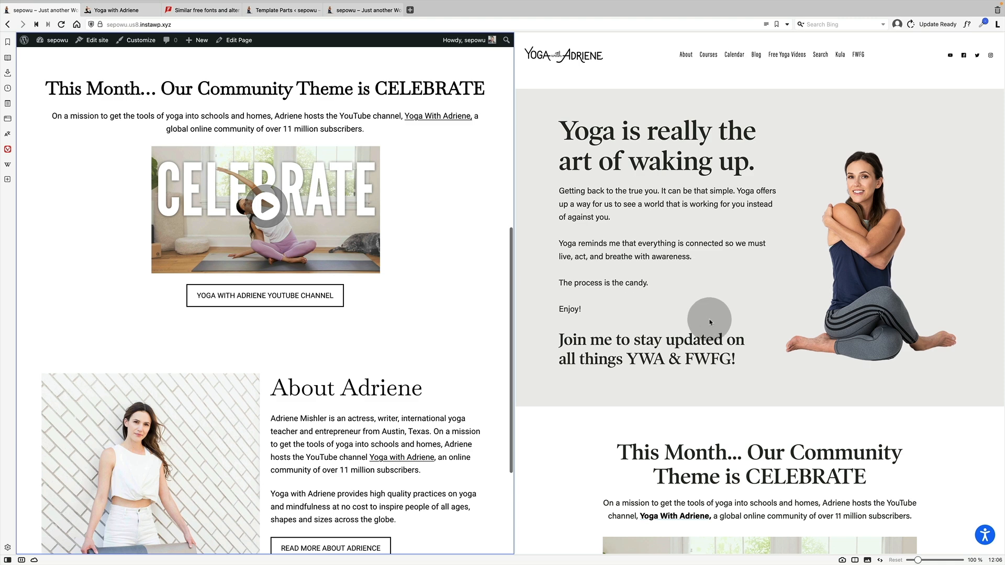
{"action": "scroll", "coordinate": [710, 321], "scroll_direction": "down", "scroll_amount": 8}
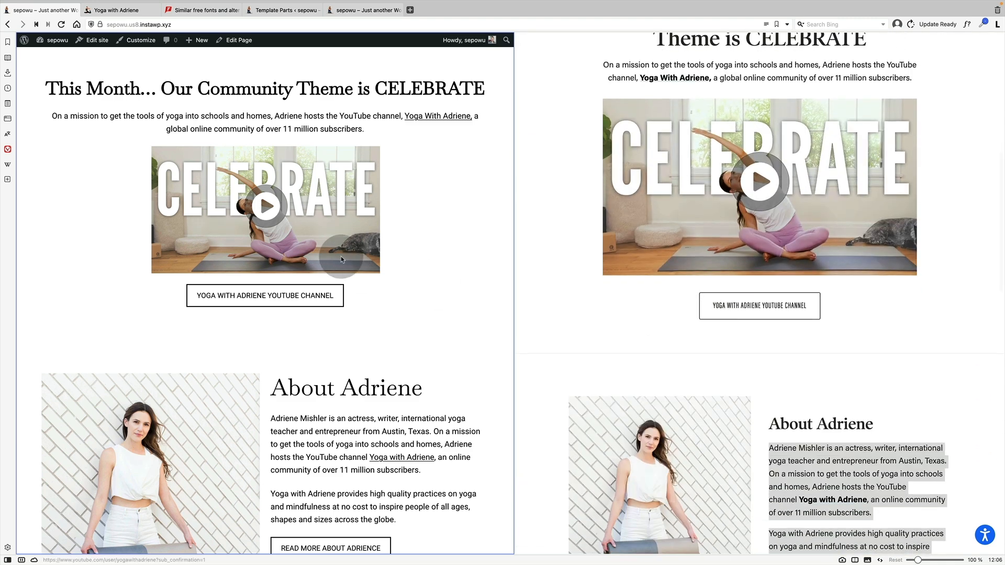
{"action": "scroll", "coordinate": [347, 258], "scroll_direction": "down", "scroll_amount": 3}
{"action": "scroll", "coordinate": [589, 298], "scroll_direction": "down", "scroll_amount": 5}
{"action": "scroll", "coordinate": [602, 304], "scroll_direction": "up", "scroll_amount": 1}
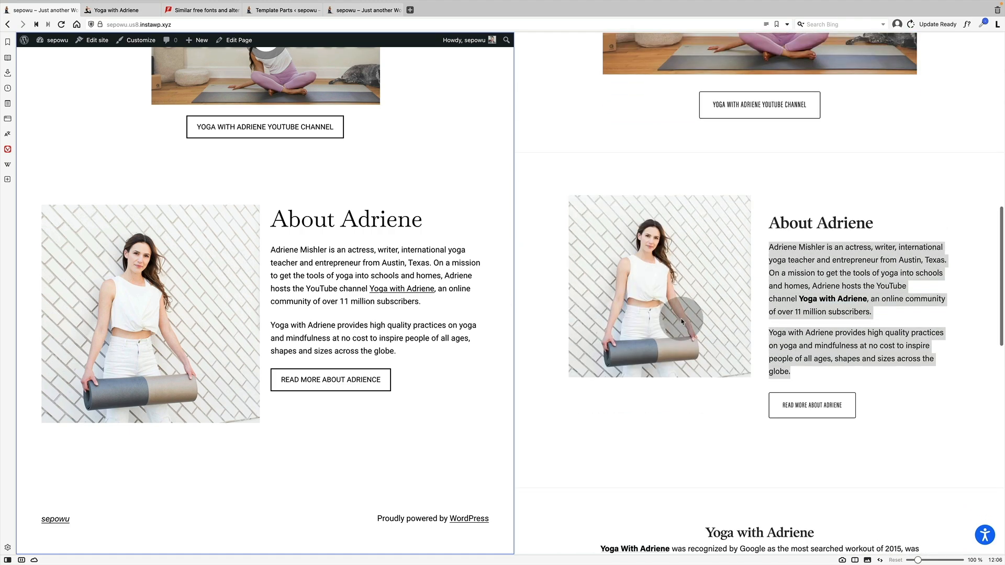
{"action": "left_click", "coordinate": [792, 319]}
{"action": "scroll", "coordinate": [448, 328], "scroll_direction": "down", "scroll_amount": 1}
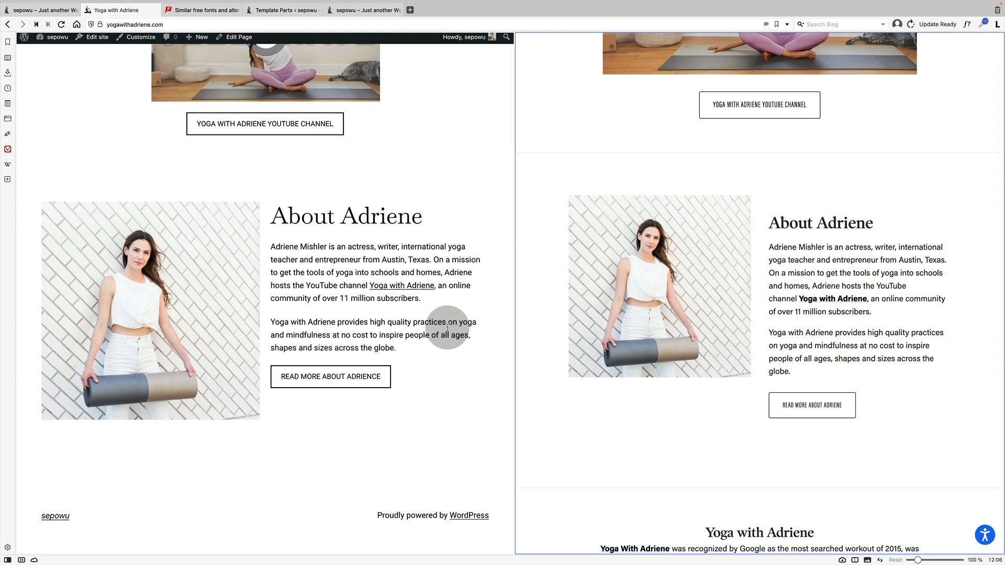
- Examine the reference home page's Yoga with Adriene section below About Adriene and return both pages to their headers
{"action": "scroll", "coordinate": [624, 350], "scroll_direction": "down", "scroll_amount": 7}
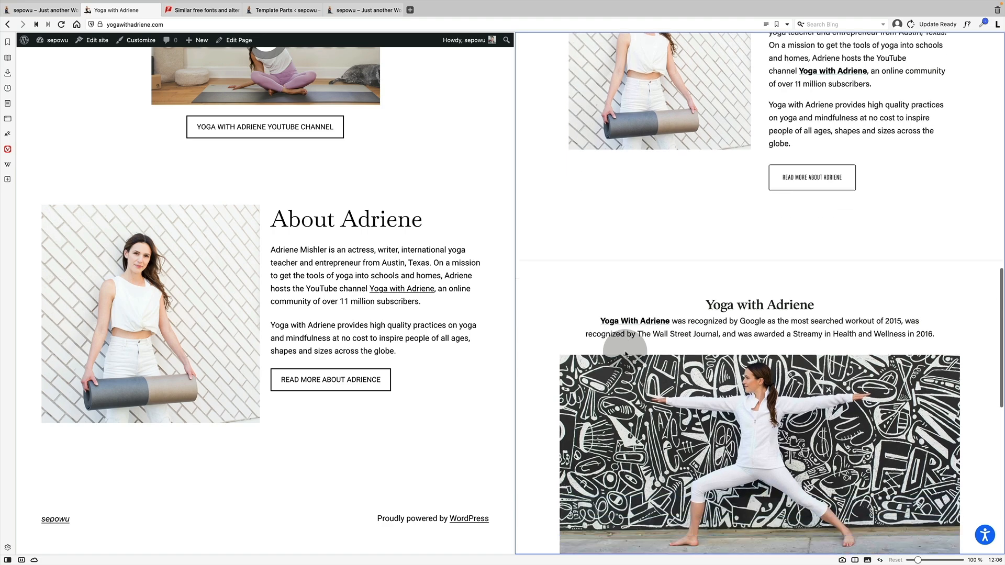
{"action": "scroll", "coordinate": [625, 355], "scroll_direction": "up", "scroll_amount": 10}
{"action": "scroll", "coordinate": [411, 274], "scroll_direction": "up", "scroll_amount": 10}
{"action": "scroll", "coordinate": [637, 240], "scroll_direction": "up", "scroll_amount": 7}
{"action": "scroll", "coordinate": [525, 244], "scroll_direction": "up", "scroll_amount": 1}
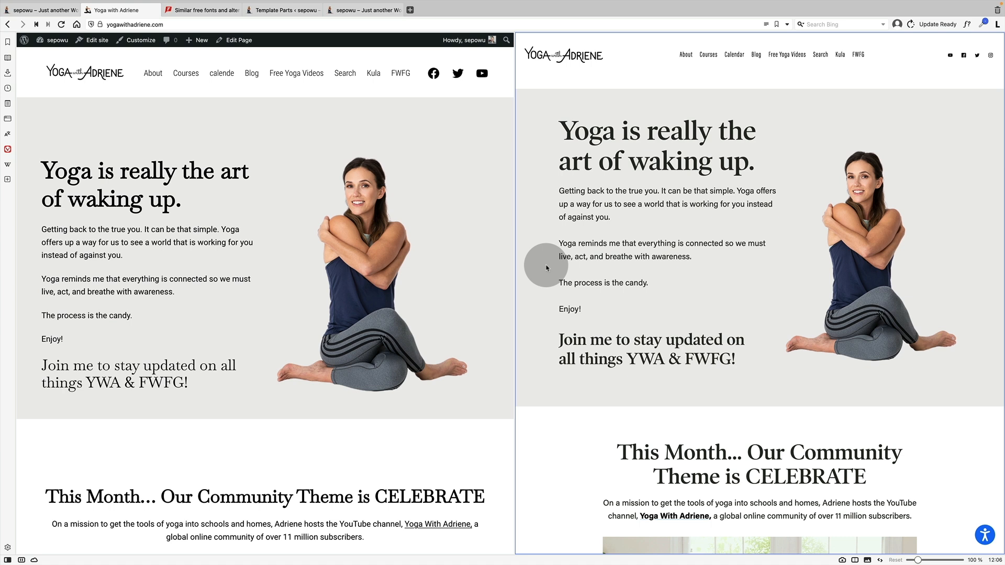
- Look over the reference site's Blog and Calendar pages and open the video playlist linked from the September 2022 calendar
{"action": "mouse_move", "coordinate": [791, 57]}
{"action": "left_click", "coordinate": [758, 58]}
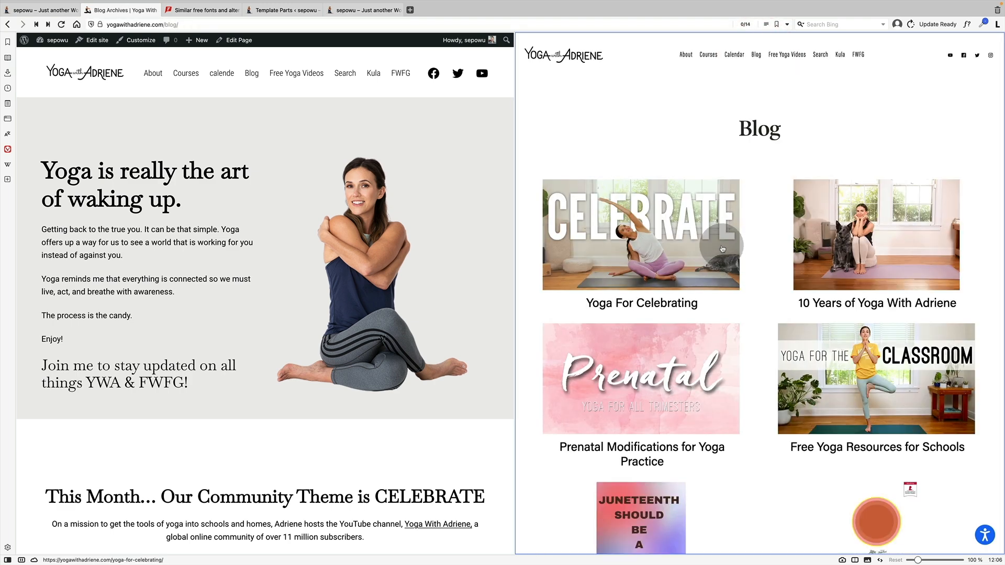
{"action": "scroll", "coordinate": [724, 314], "scroll_direction": "down", "scroll_amount": 3}
{"action": "scroll", "coordinate": [728, 321], "scroll_direction": "up", "scroll_amount": 2}
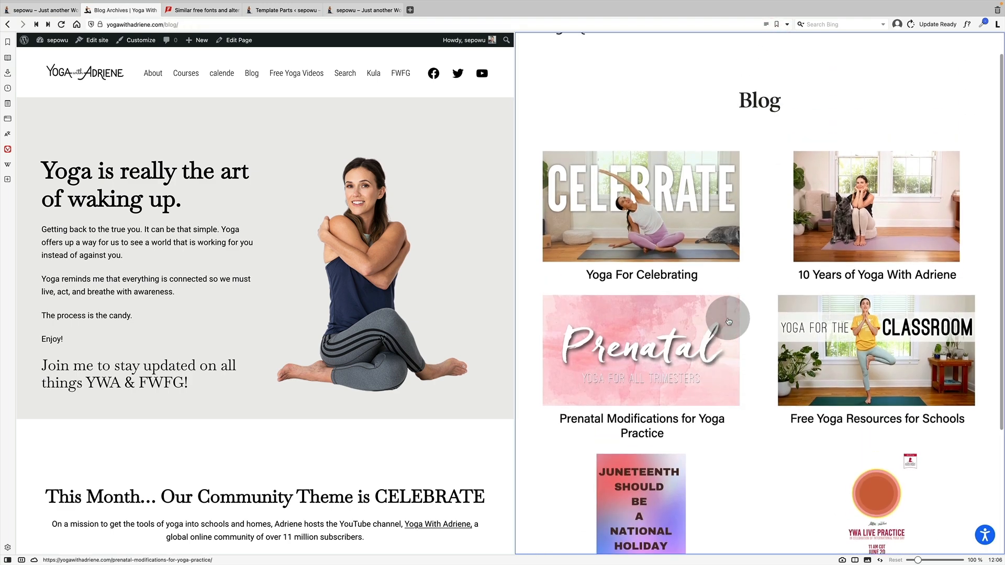
{"action": "scroll", "coordinate": [661, 181], "scroll_direction": "up", "scroll_amount": 2}
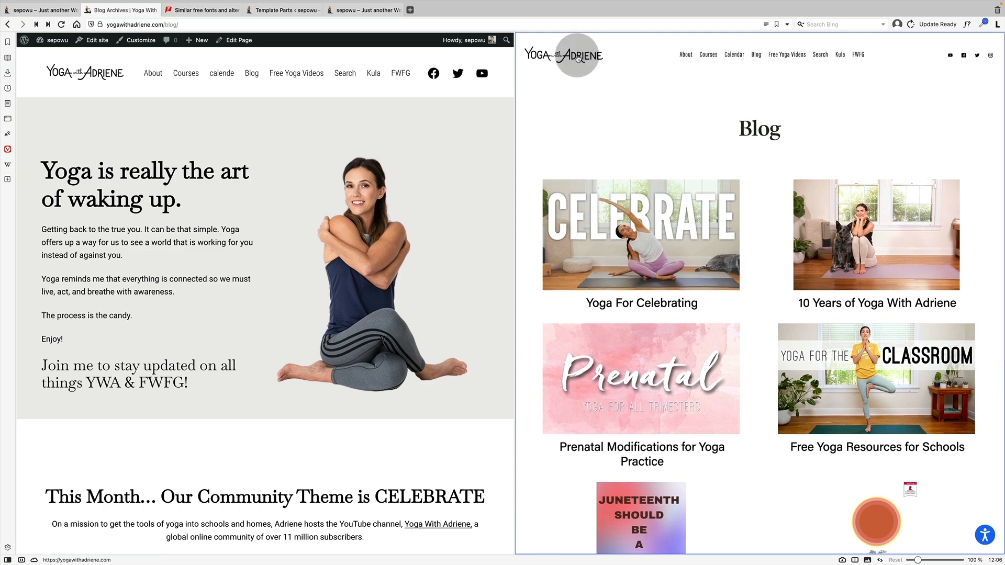
{"action": "left_click", "coordinate": [577, 54]}
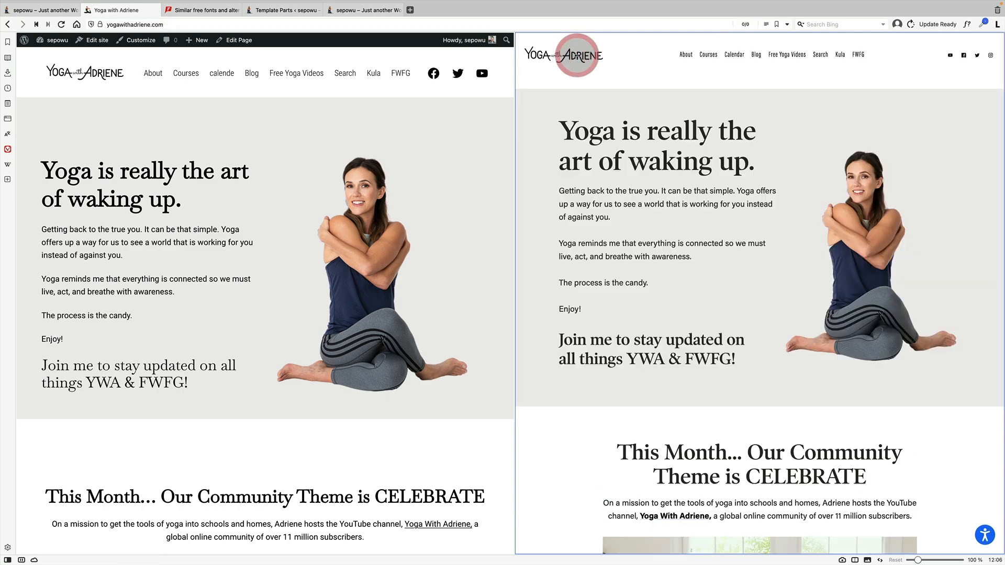
{"action": "left_click", "coordinate": [735, 59]}
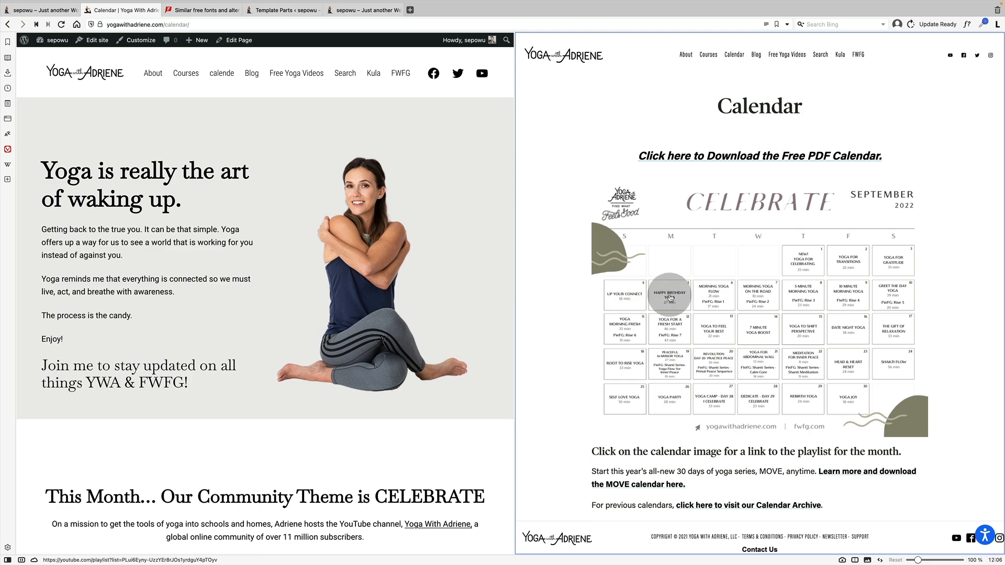
{"action": "left_click", "coordinate": [632, 300]}
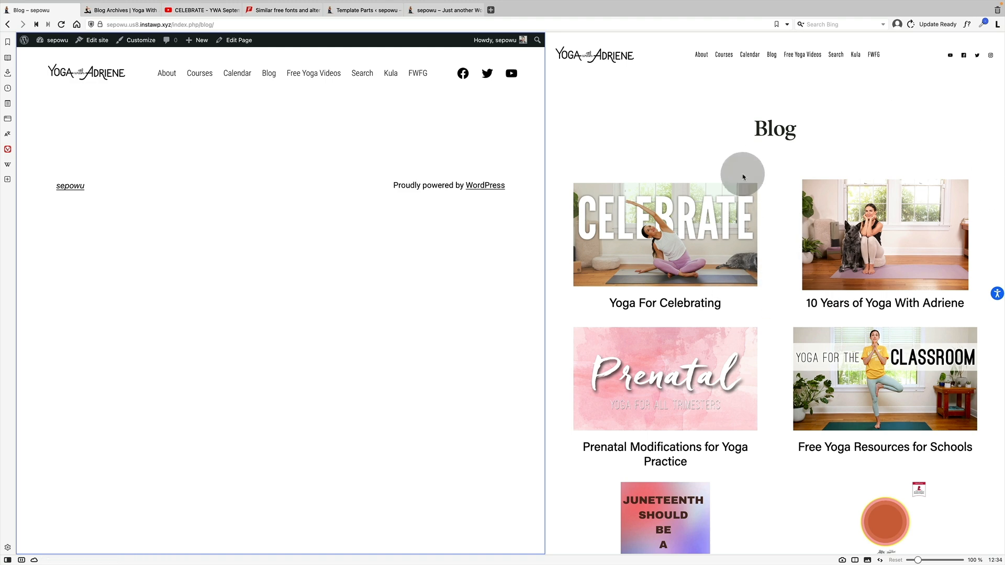
- Review the reference Blog layout, open the site's own Blog page for editing and insert a Query Loop block below the title
{"action": "scroll", "coordinate": [752, 349], "scroll_direction": "down", "scroll_amount": 2}
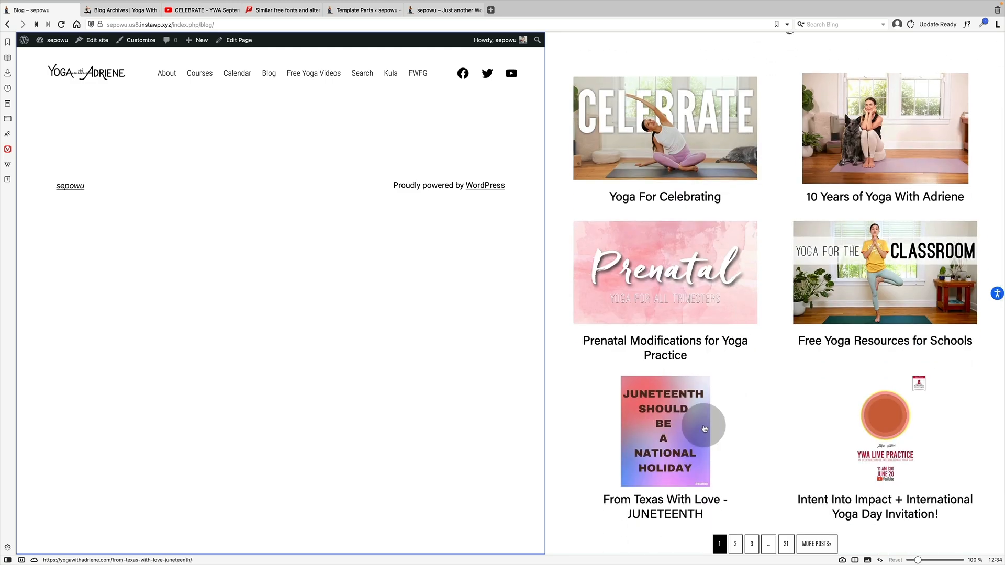
{"action": "scroll", "coordinate": [694, 435], "scroll_direction": "up", "scroll_amount": 2}
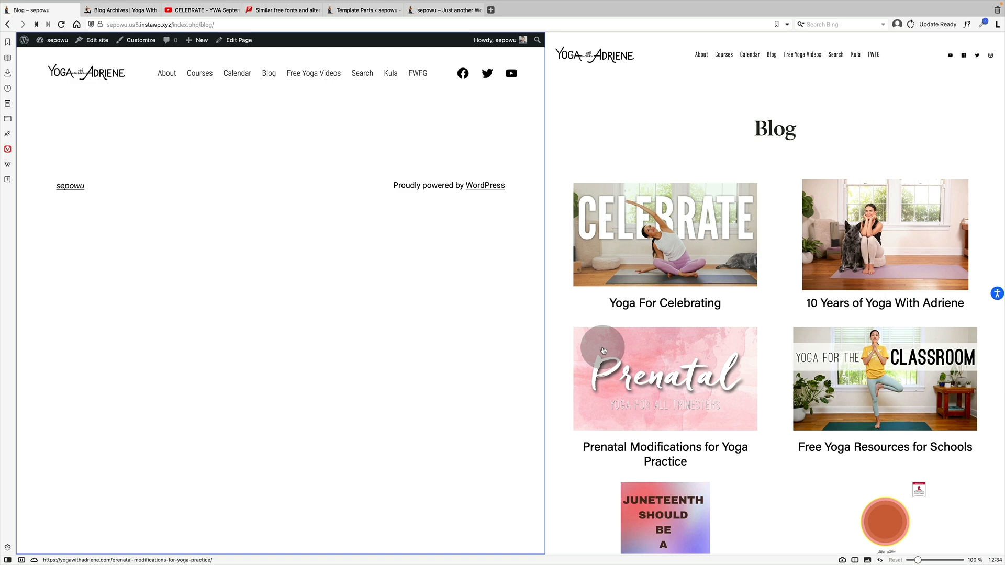
{"action": "left_click", "coordinate": [239, 42]}
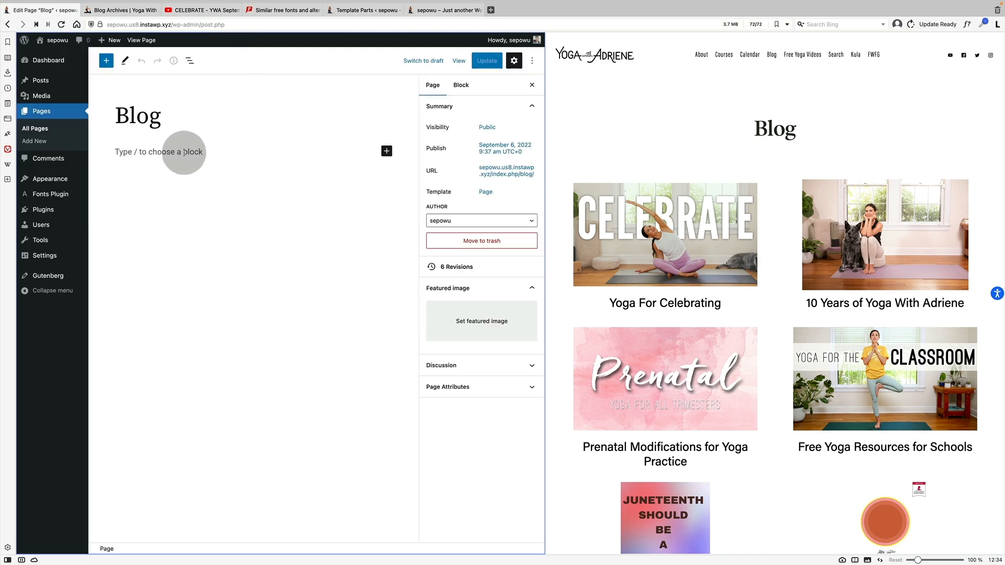
{"action": "left_click", "coordinate": [183, 153]}
{"action": "left_click", "coordinate": [111, 63]}
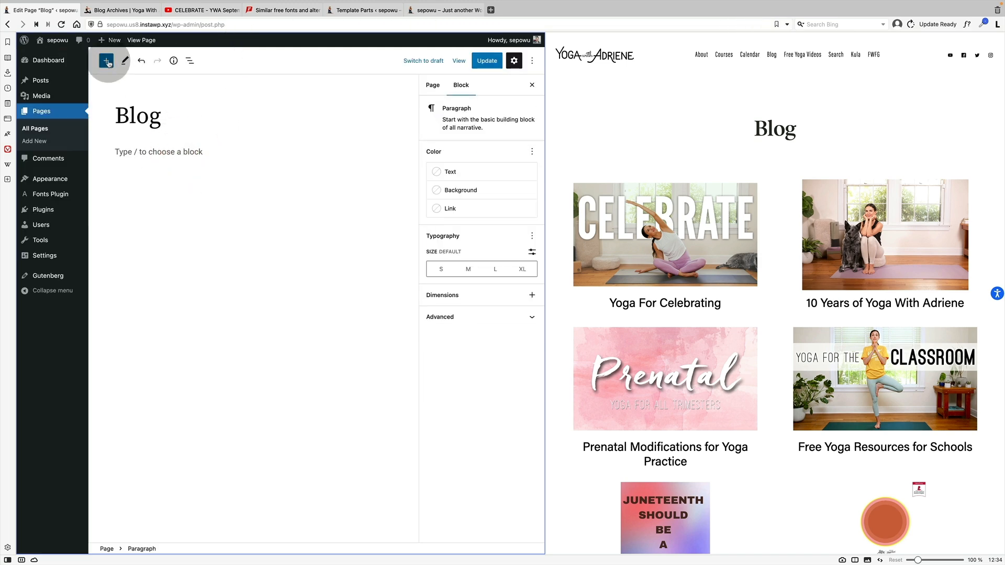
{"action": "left_click", "coordinate": [108, 62]}
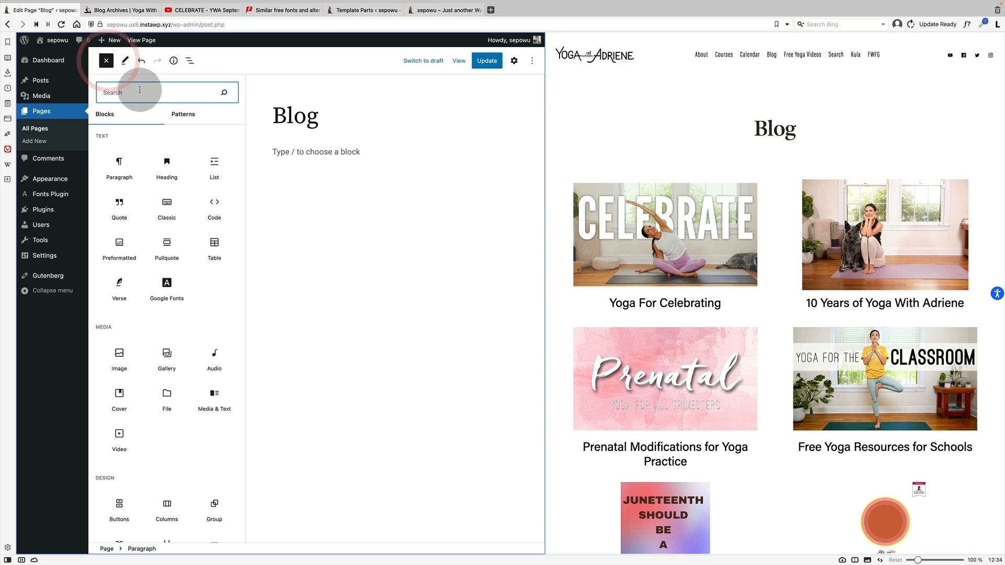
{"action": "type", "text": "q"}
{"action": "key", "text": "BackSpace"}
{"action": "type", "text": "quer"}
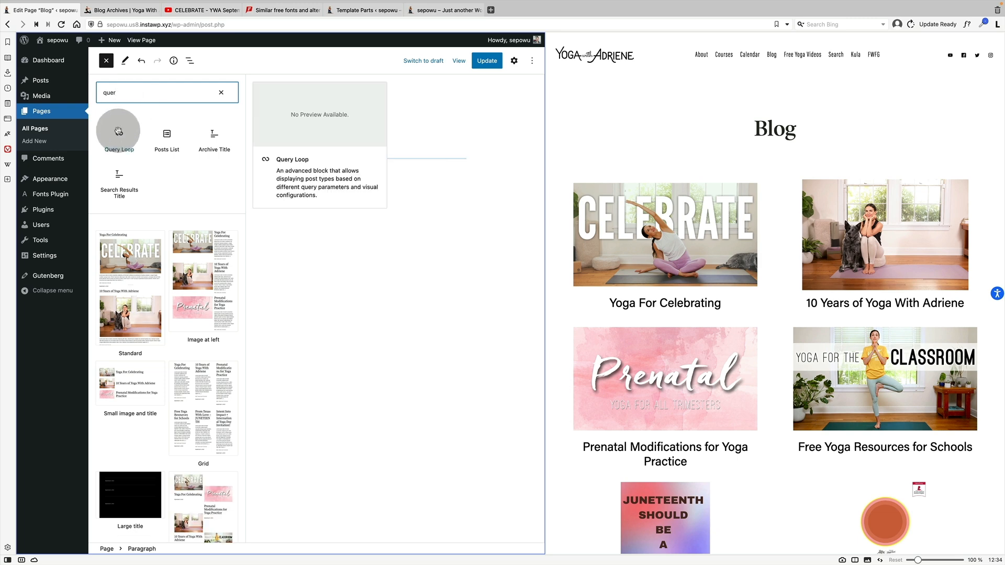
{"action": "left_click", "coordinate": [118, 130]}
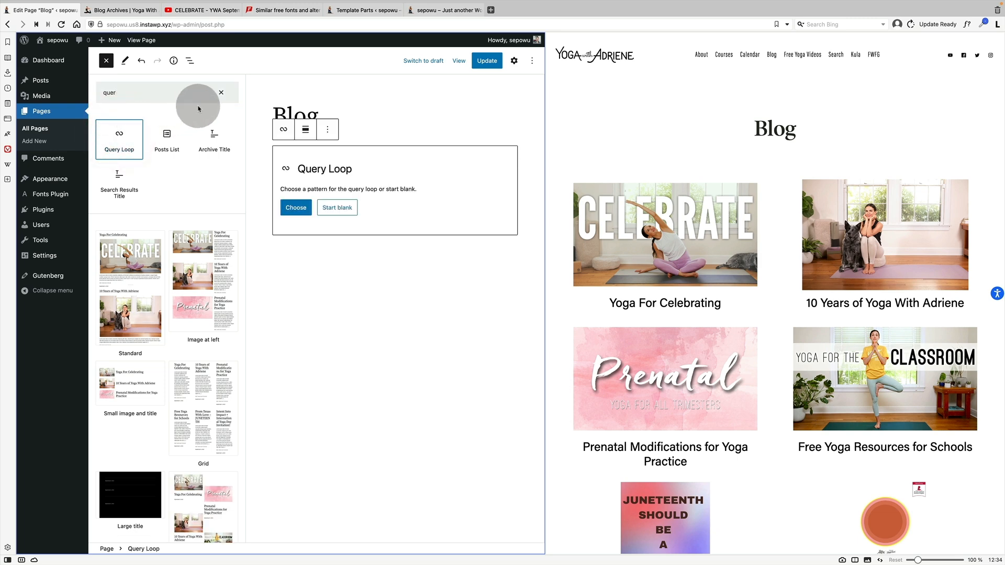
{"action": "left_click", "coordinate": [221, 93]}
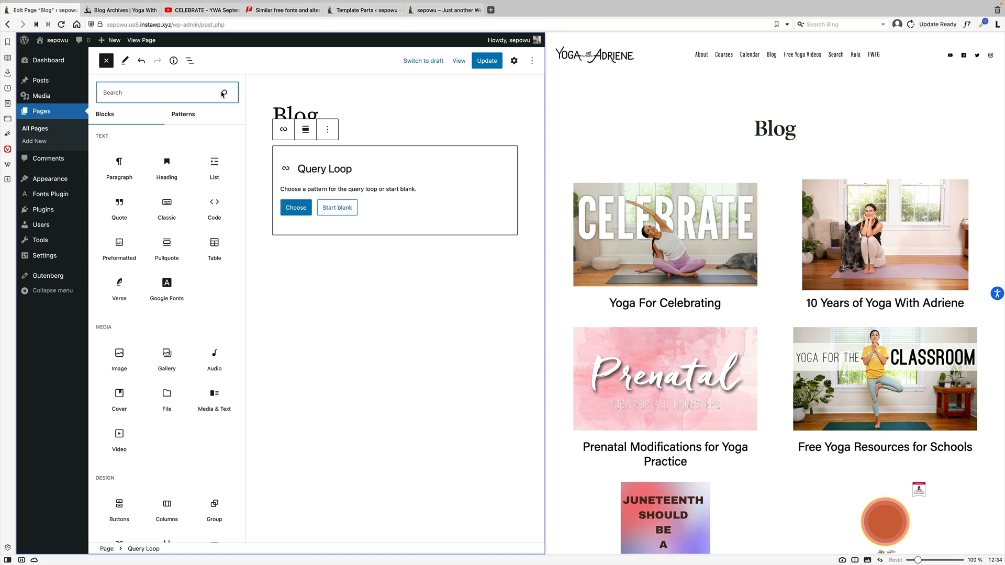
{"action": "left_click", "coordinate": [107, 61]}
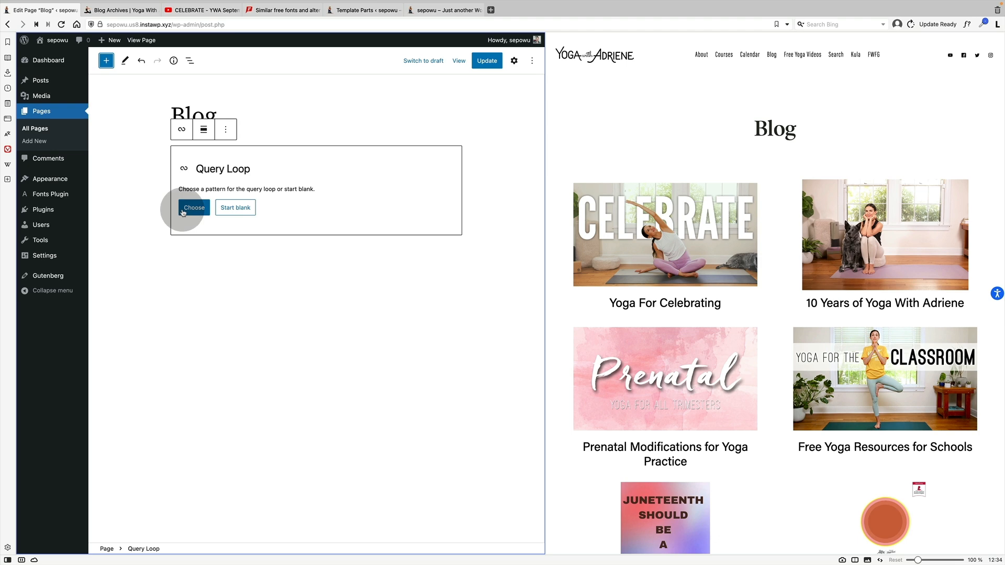
- Start the Query Loop blank with the Image, Date, & Title variation and look through the resulting posts
{"action": "left_click", "coordinate": [231, 208]}
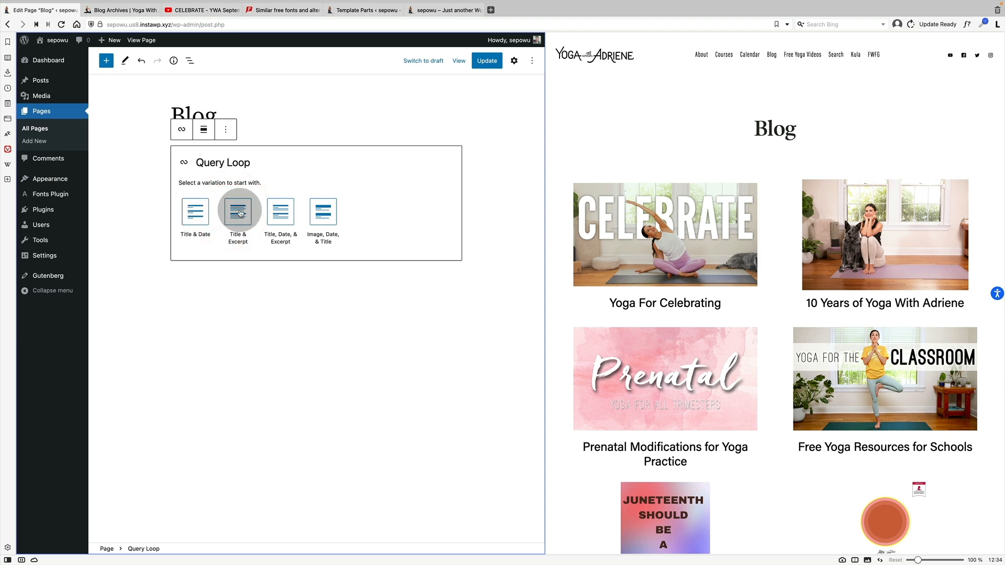
{"action": "left_click", "coordinate": [327, 212]}
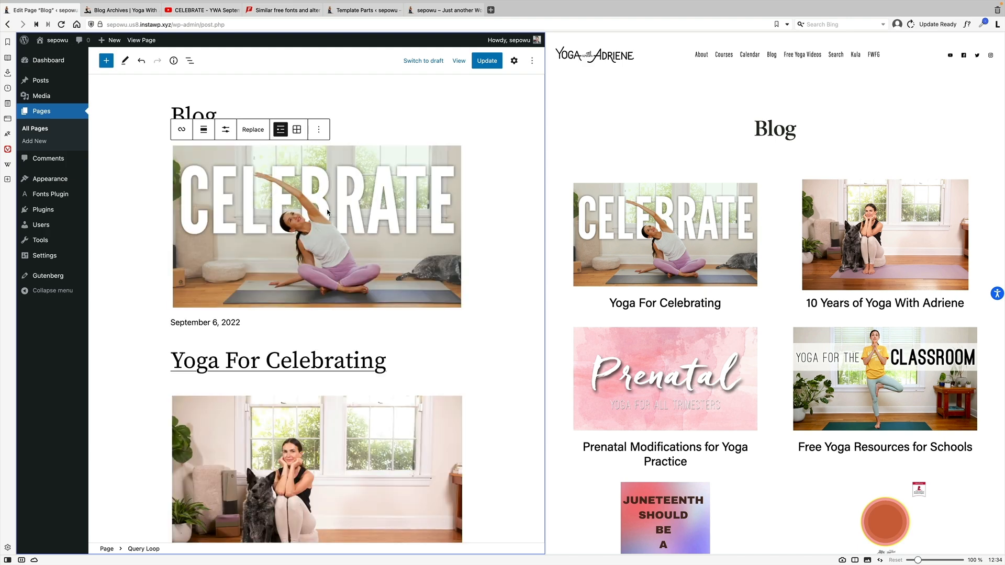
{"action": "scroll", "coordinate": [367, 327], "scroll_direction": "down", "scroll_amount": 10}
{"action": "scroll", "coordinate": [369, 331], "scroll_direction": "up", "scroll_amount": 9}
{"action": "scroll", "coordinate": [370, 331], "scroll_direction": "up", "scroll_amount": 3}
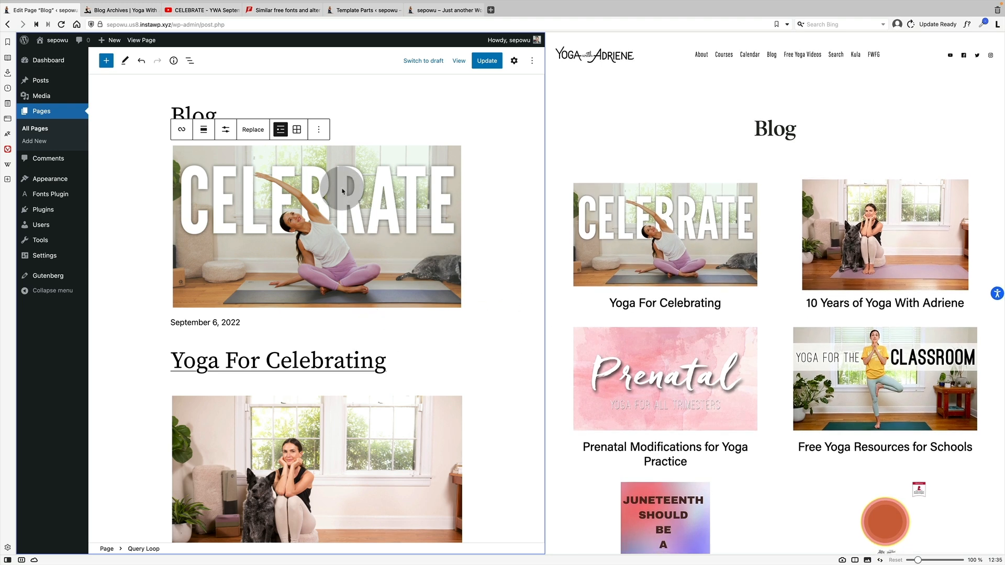
- Switch the Query Loop to grid view and set its columns to 2
{"action": "left_click", "coordinate": [297, 131]}
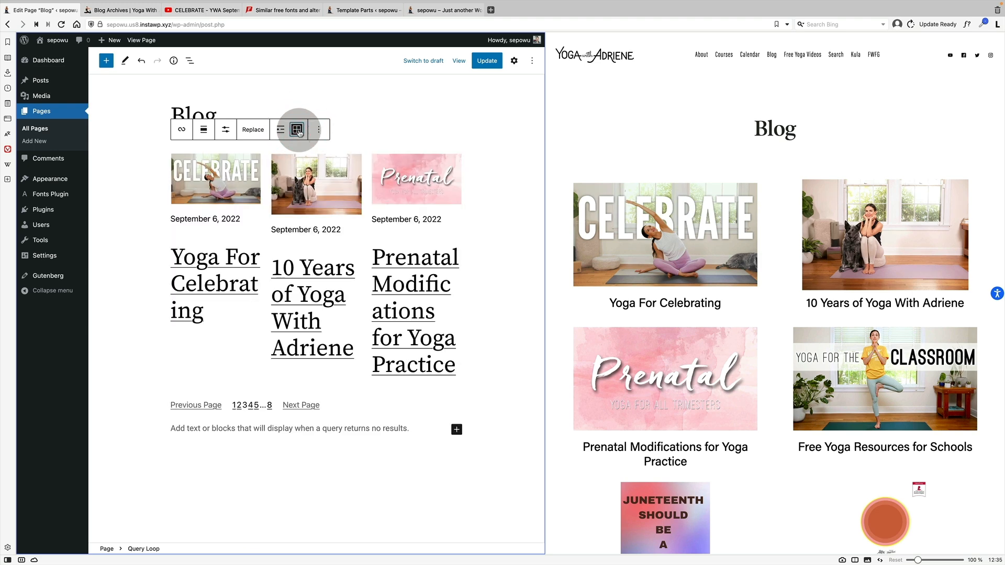
{"action": "left_click", "coordinate": [514, 60]}
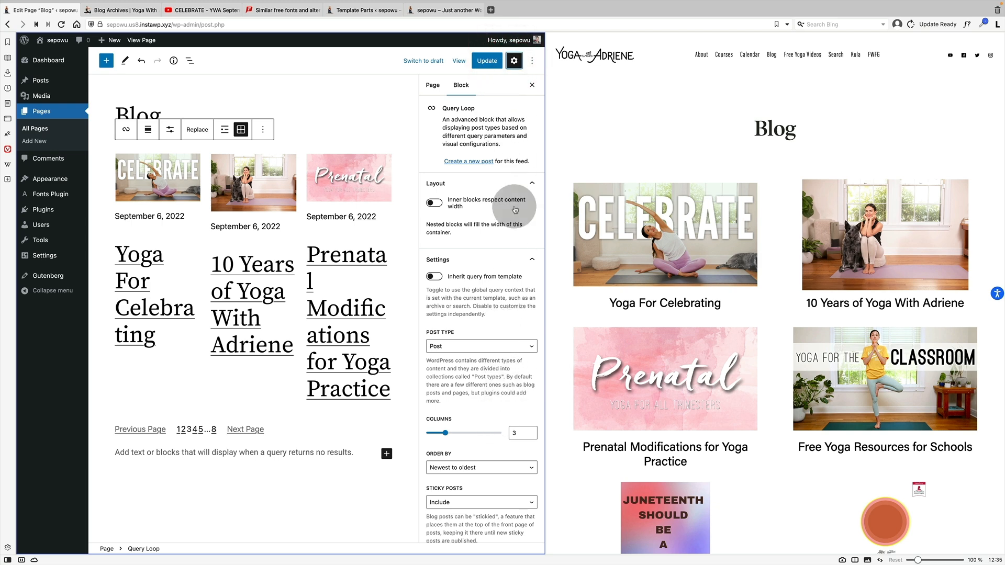
{"action": "scroll", "coordinate": [512, 314], "scroll_direction": "down", "scroll_amount": 5}
{"action": "left_click_drag", "start_coordinate": [445, 291], "coordinate": [415, 289]}
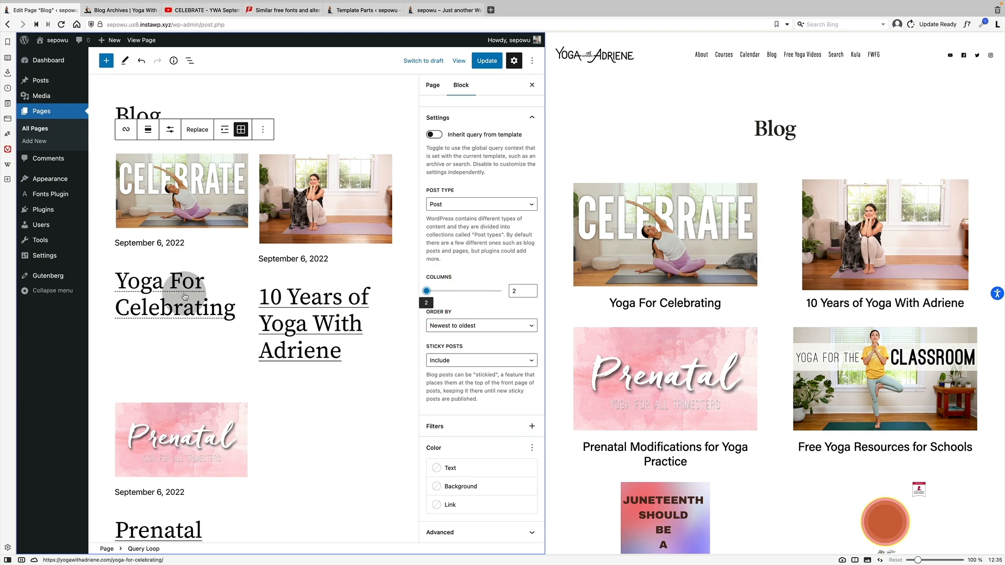
- Remove the Post Date block from the Query Loop's post template
{"action": "left_click", "coordinate": [173, 241]}
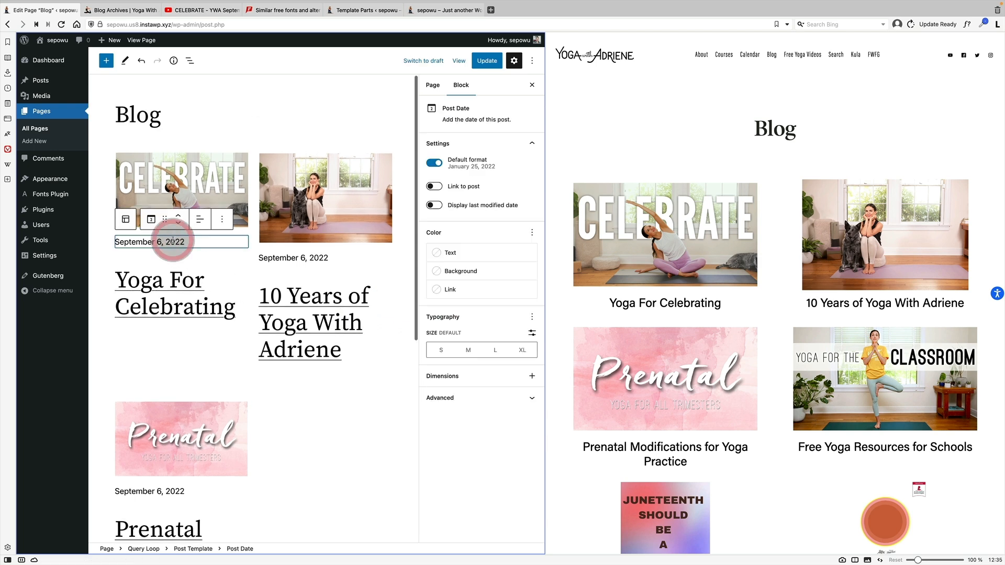
{"action": "left_click", "coordinate": [222, 220]}
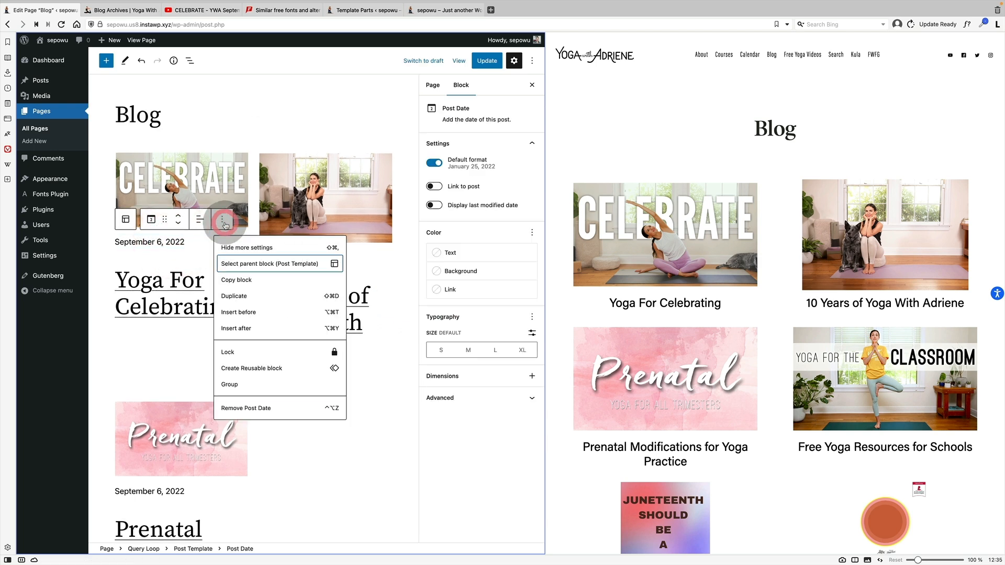
{"action": "left_click", "coordinate": [237, 408]}
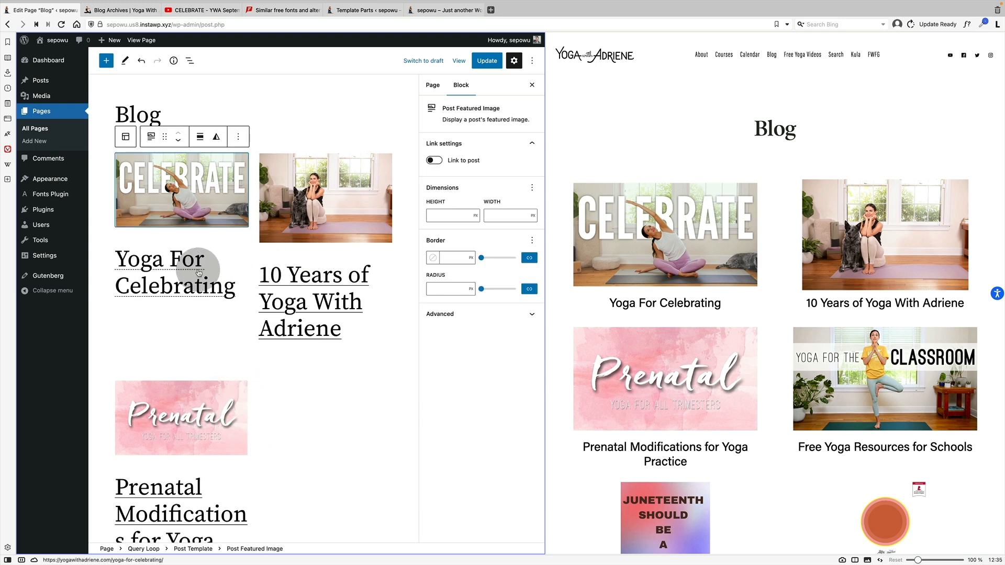
- Set the Post Title block's typography size to Large (L) in the Query Loop, staying on the page without leaving the editor
{"action": "left_click", "coordinate": [216, 270]}
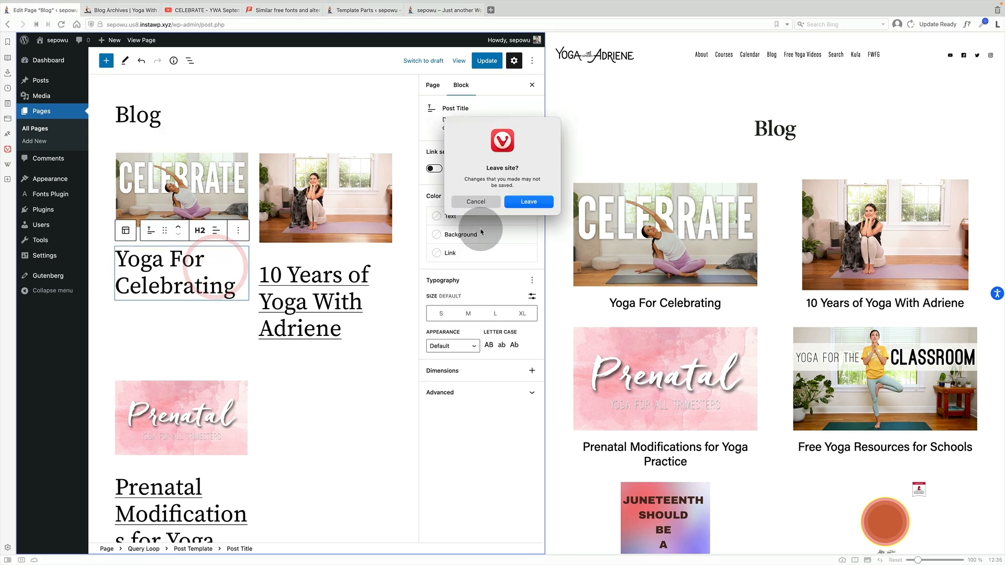
{"action": "left_click", "coordinate": [475, 203]}
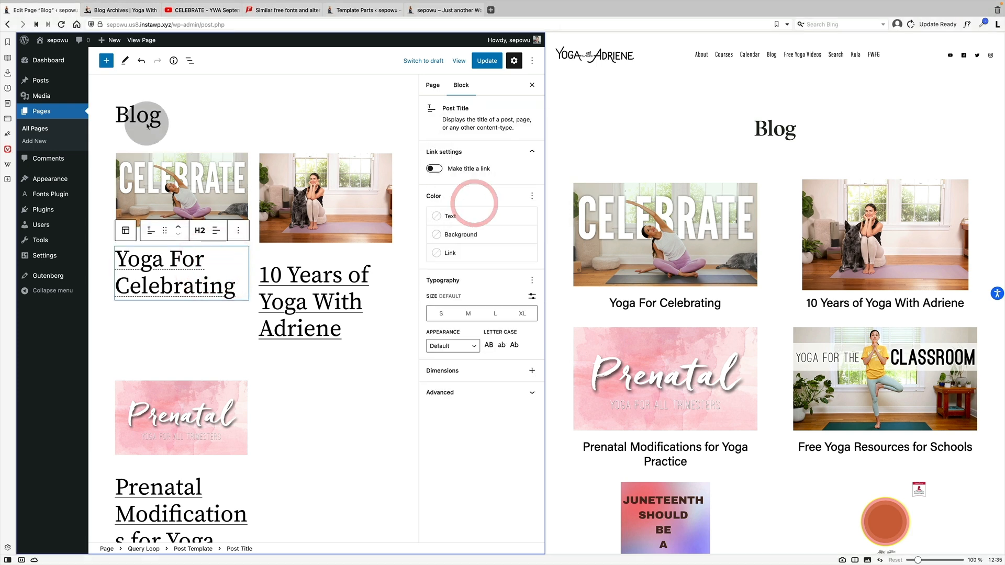
{"action": "left_click", "coordinate": [189, 60]}
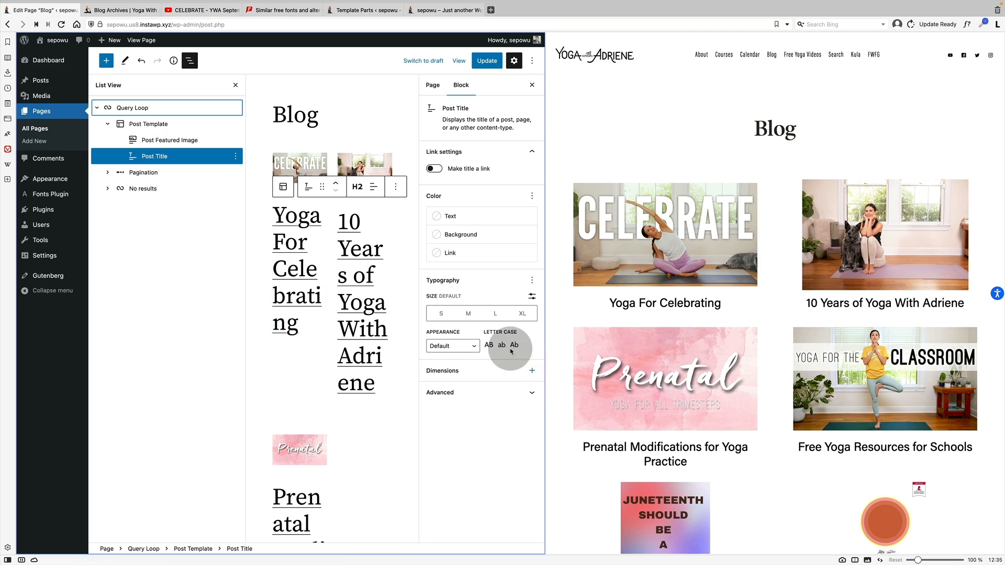
{"action": "left_click", "coordinate": [463, 314]}
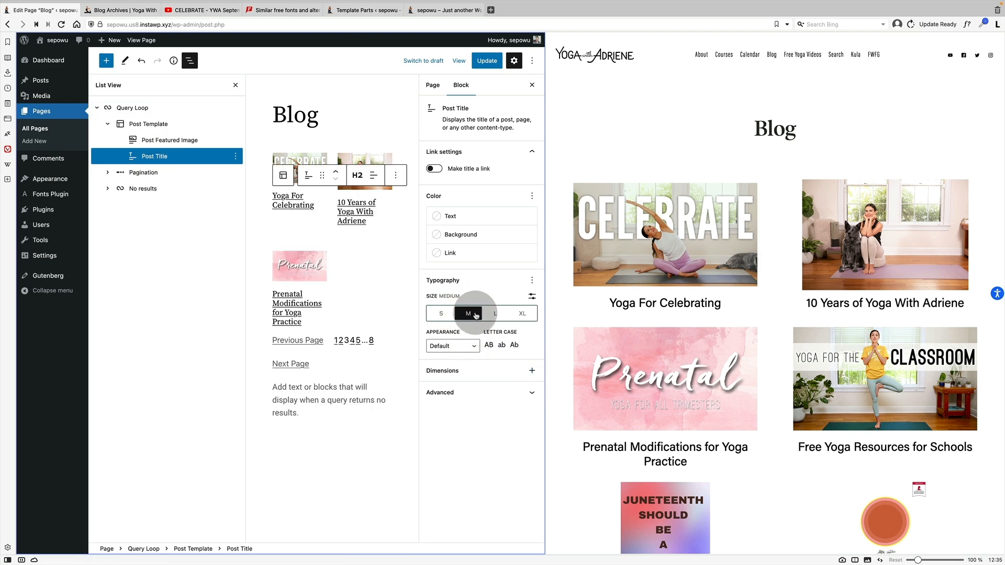
{"action": "left_click", "coordinate": [494, 313]}
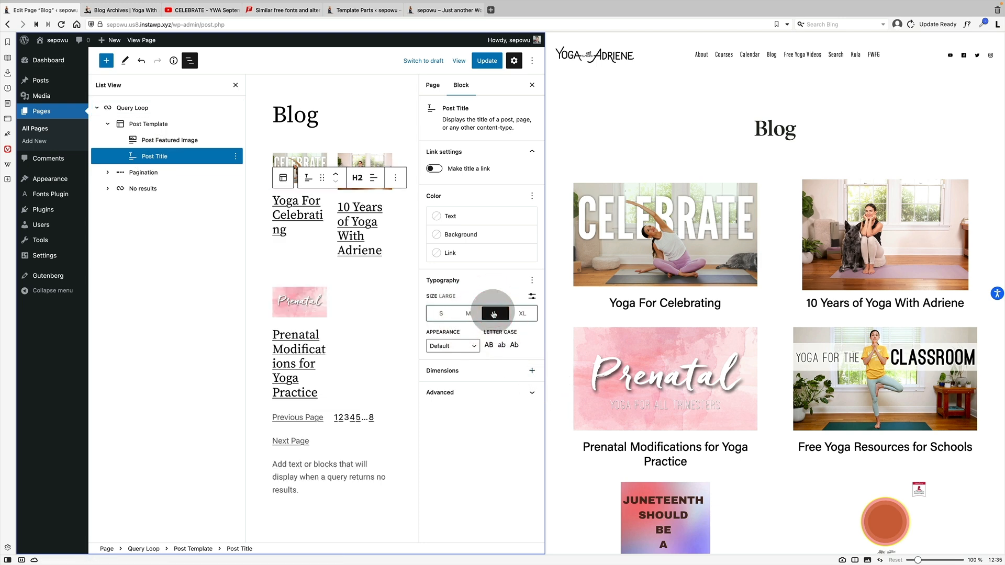
{"action": "left_click", "coordinate": [531, 297]}
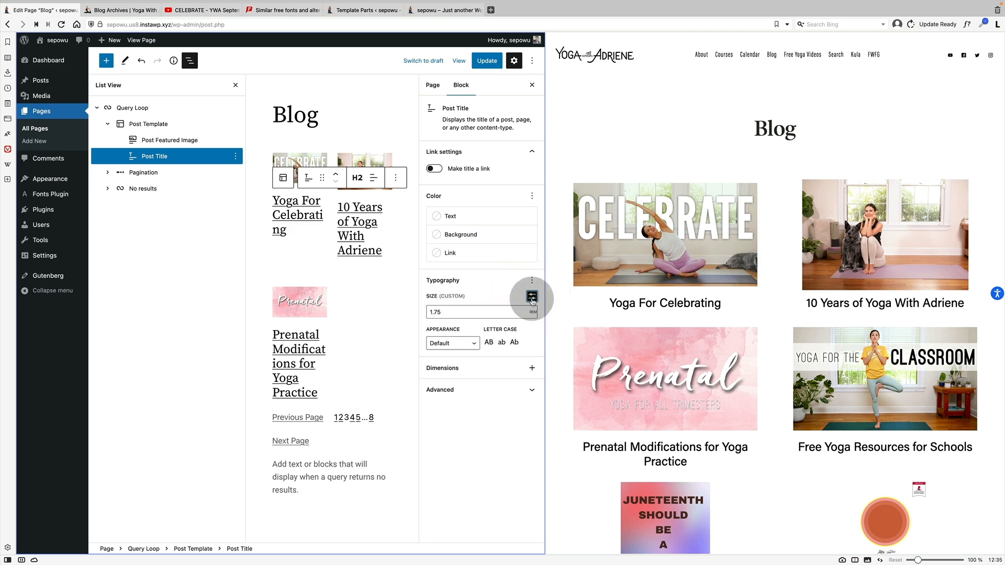
{"action": "left_click", "coordinate": [531, 297]}
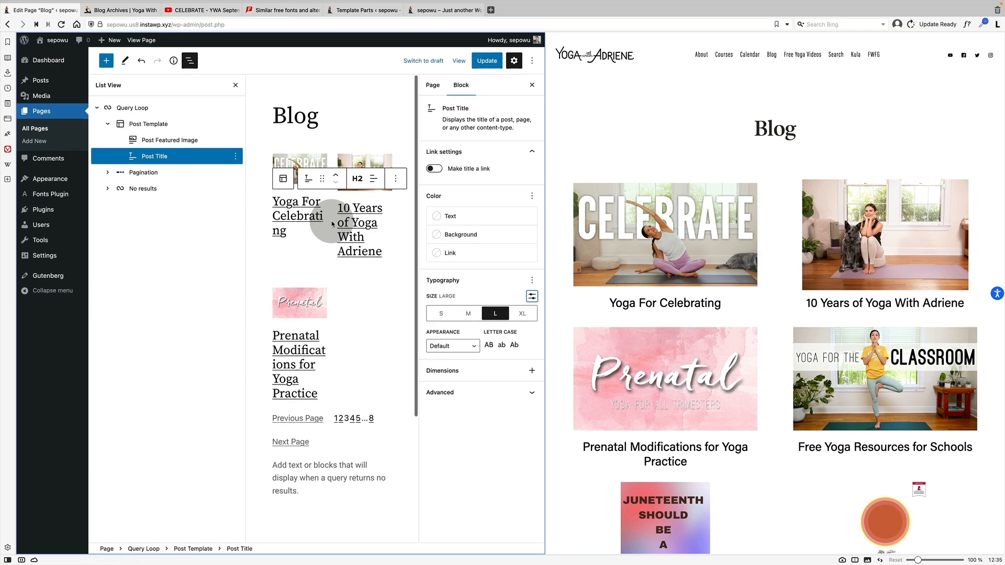
{"action": "left_click", "coordinate": [235, 85]}
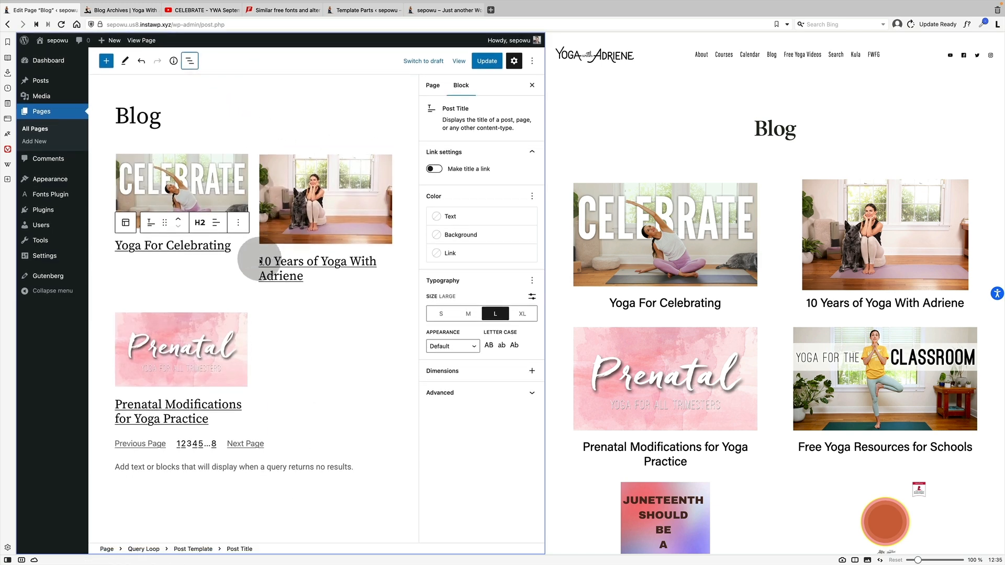
- Set the Query Loop block to display 6 items per page
{"action": "left_click", "coordinate": [184, 62]}
{"action": "left_click", "coordinate": [130, 106]}
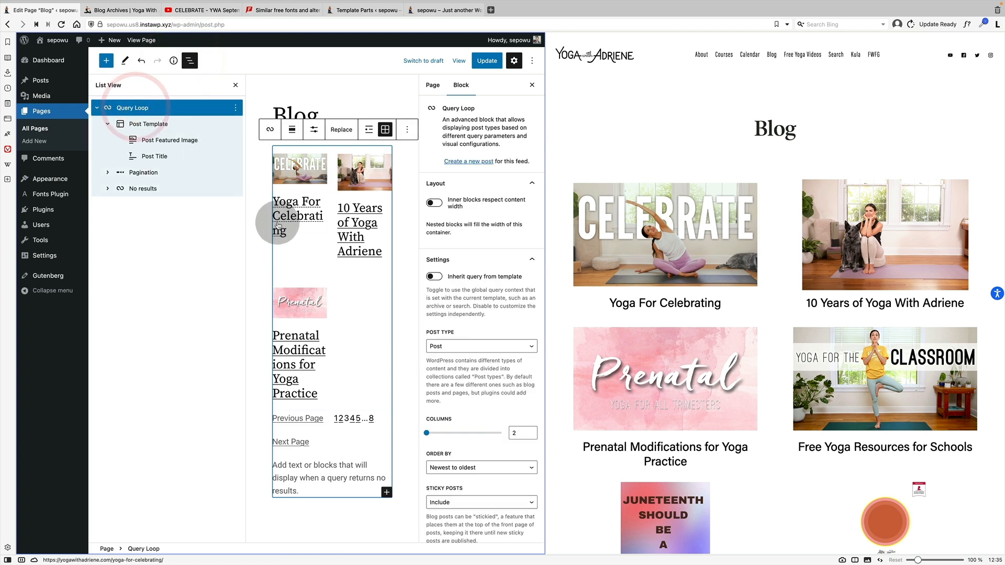
{"action": "left_click", "coordinate": [314, 131]}
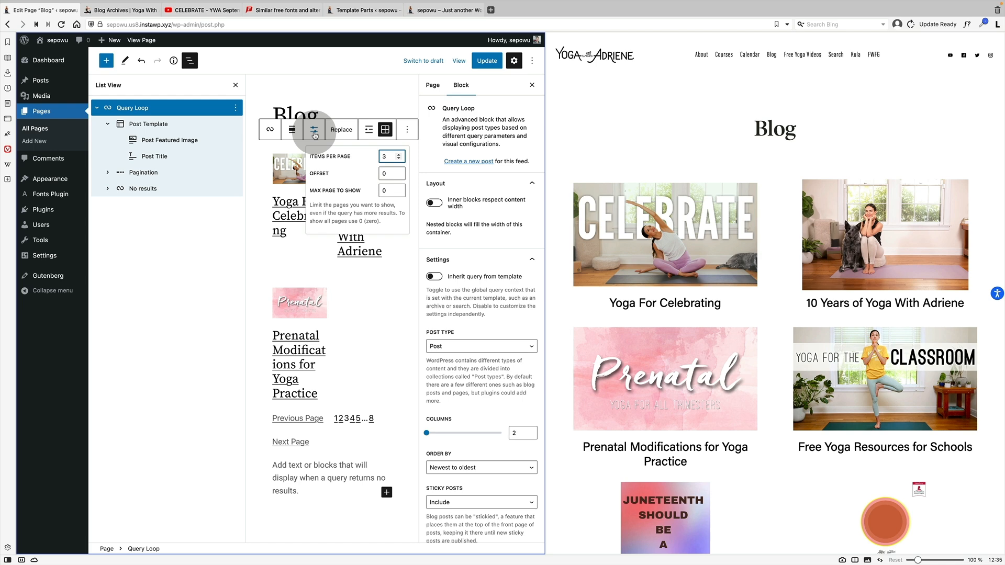
{"action": "left_click_drag", "start_coordinate": [387, 156], "coordinate": [341, 202]}
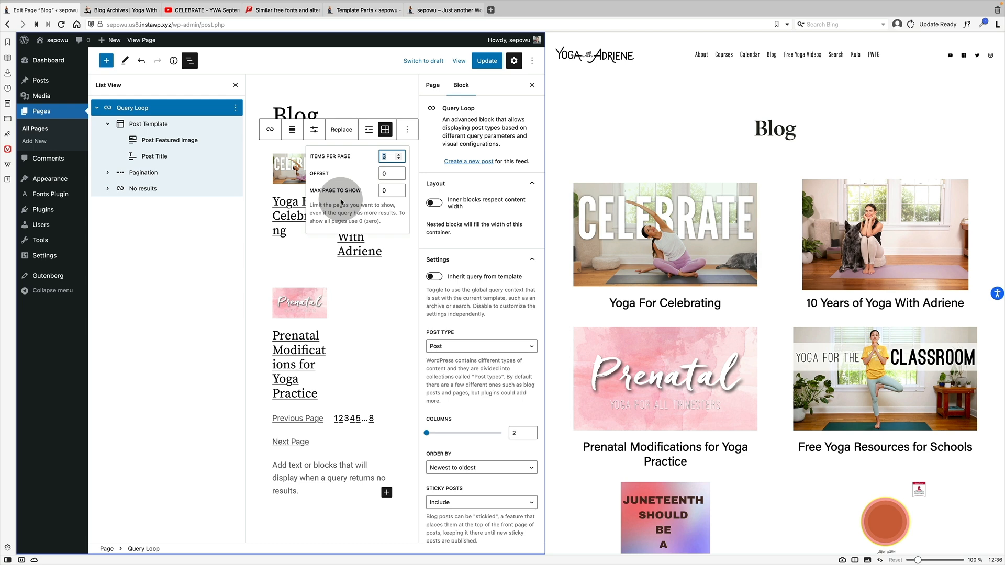
{"action": "type", "text": "6"}
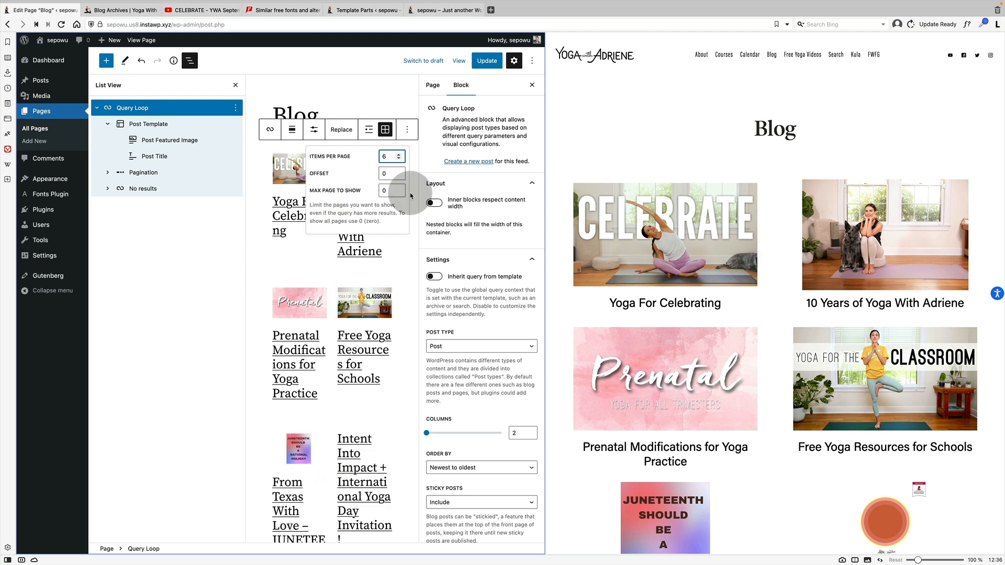
- Update the Blog page and compare its published version with the reference blog page, including the centred page heading
{"action": "left_click", "coordinate": [488, 64]}
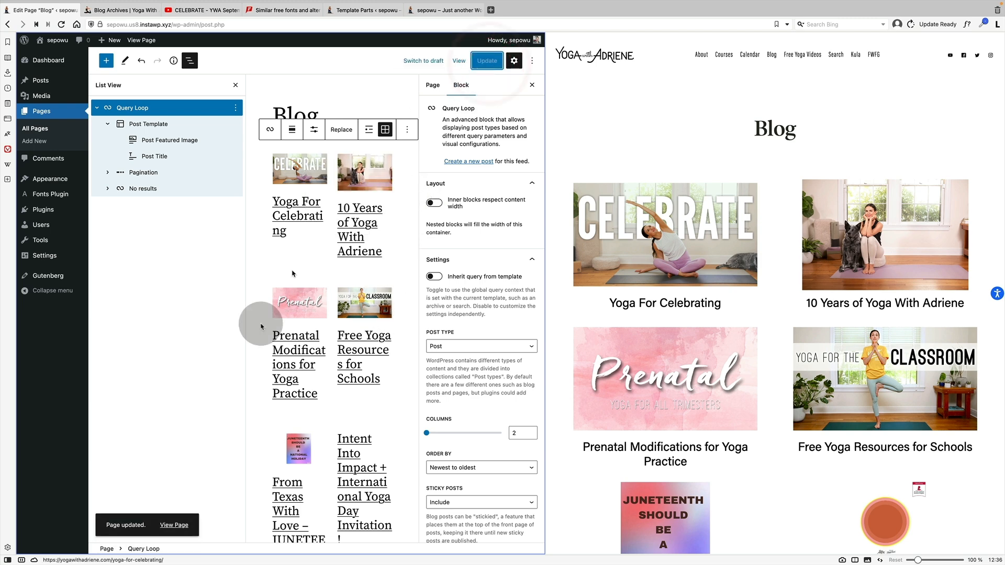
{"action": "left_click", "coordinate": [178, 525]}
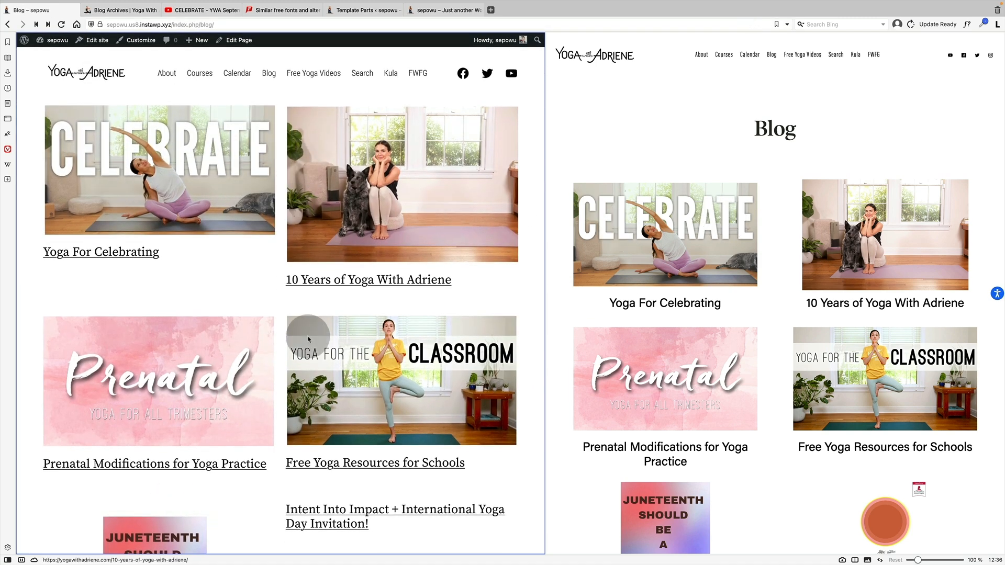
{"action": "scroll", "coordinate": [316, 366], "scroll_direction": "down", "scroll_amount": 3}
{"action": "scroll", "coordinate": [317, 366], "scroll_direction": "up", "scroll_amount": 3}
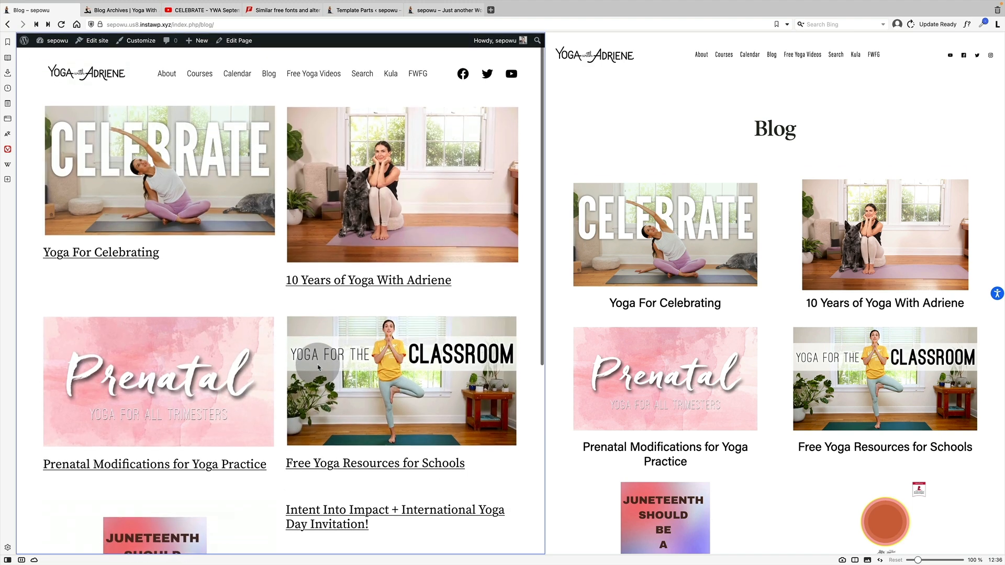
{"action": "left_click_drag", "start_coordinate": [807, 135], "coordinate": [696, 128]}
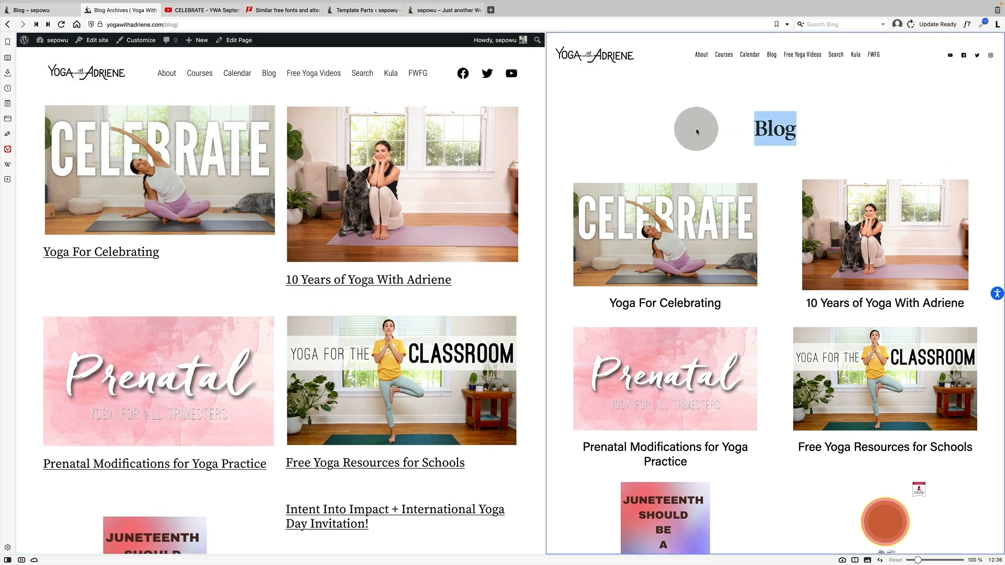
- Reopen the Blog page for editing and add a Heading block reading "Blog" above the Query Loop
{"action": "left_click", "coordinate": [232, 40]}
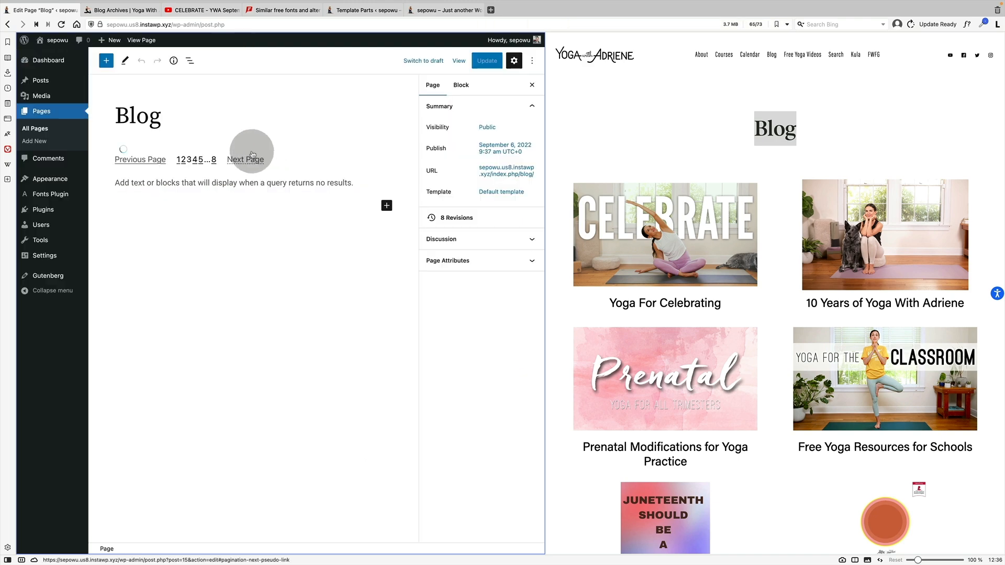
{"action": "left_click", "coordinate": [205, 122]}
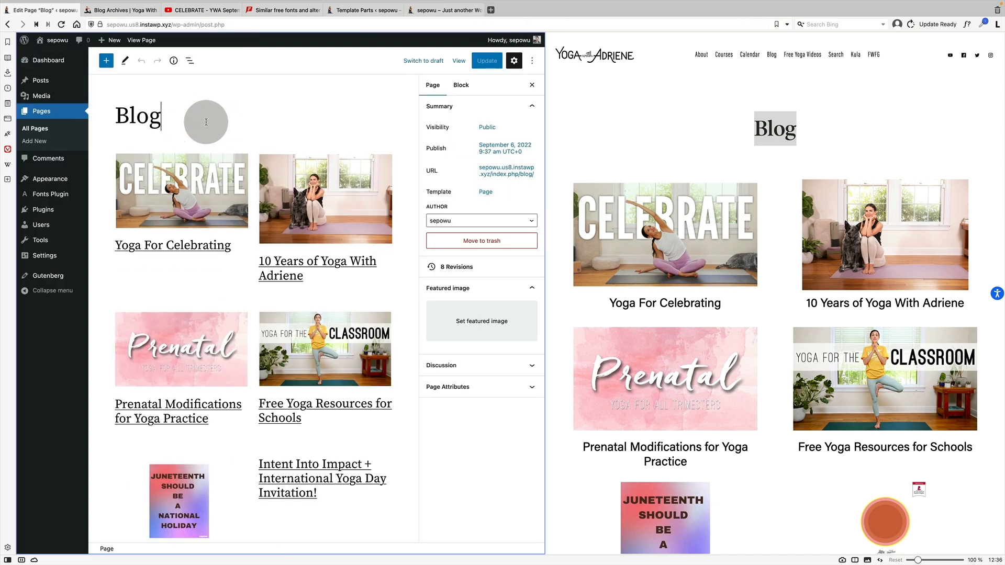
{"action": "key", "text": "Return"}
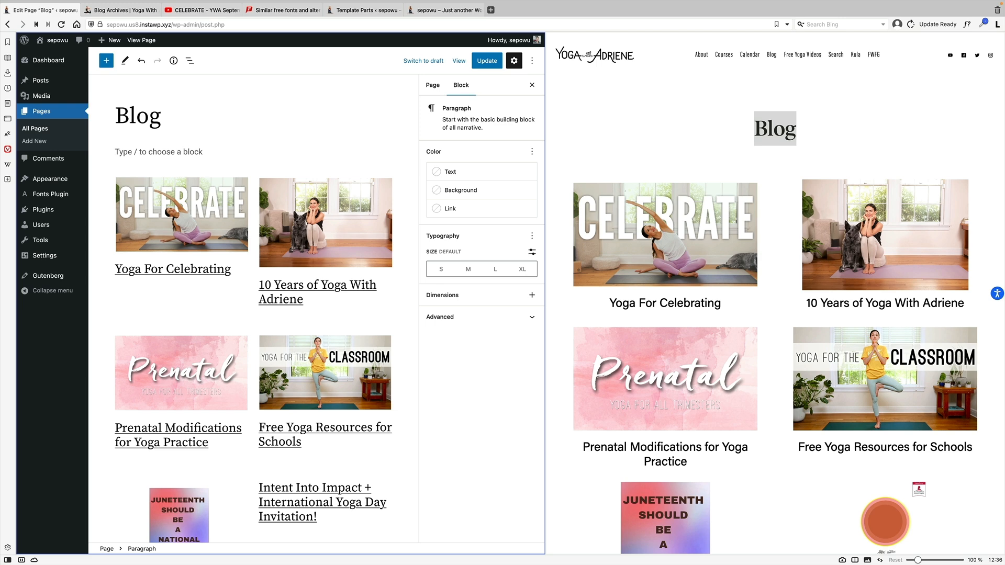
{"action": "type", "text": "/"}
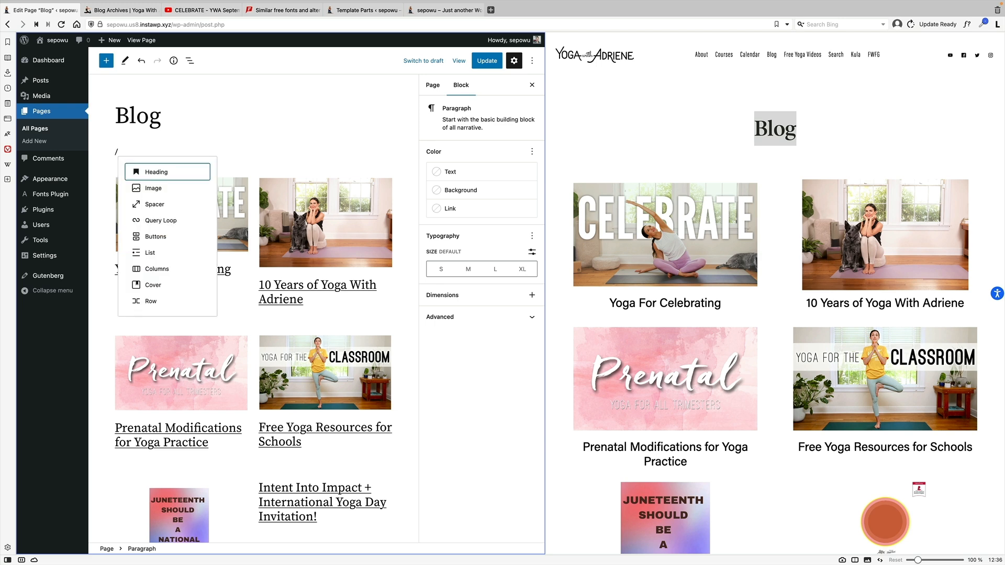
{"action": "key", "text": "Return"}
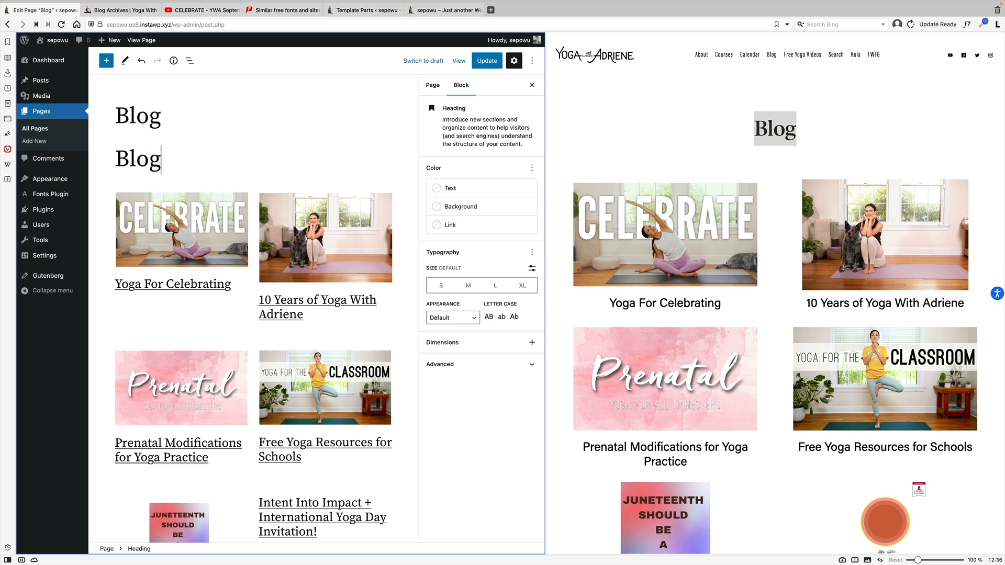
- Change the "Blog" heading block to level H1 and align its text to the center
{"action": "left_click", "coordinate": [191, 129]}
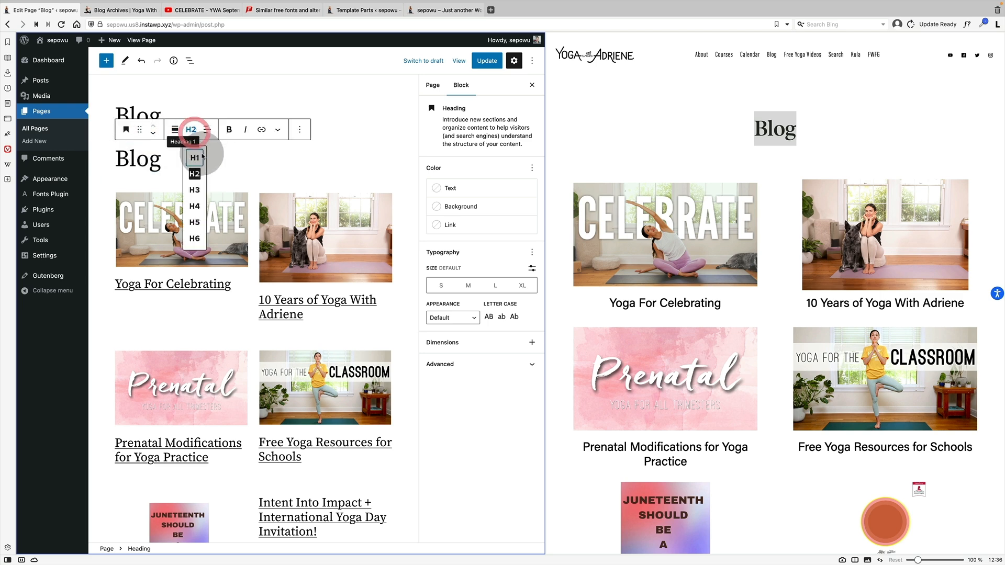
{"action": "left_click", "coordinate": [202, 155]}
{"action": "left_click", "coordinate": [208, 129]}
{"action": "left_click", "coordinate": [231, 174]}
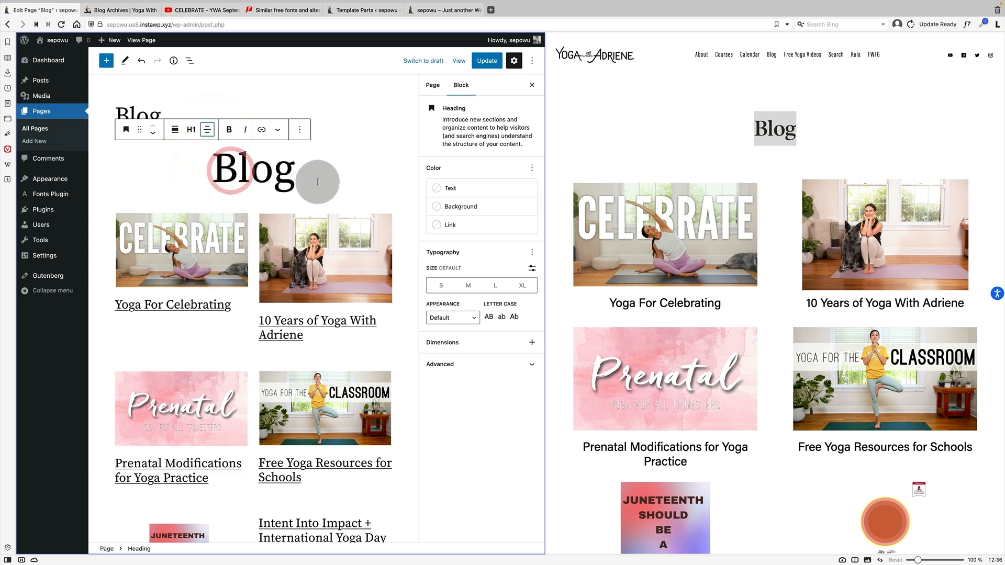
- Try the preset sizes on the "Blog" heading, then give it a custom font size of 65 px
{"action": "left_click", "coordinate": [493, 285]}
{"action": "left_click", "coordinate": [521, 286]}
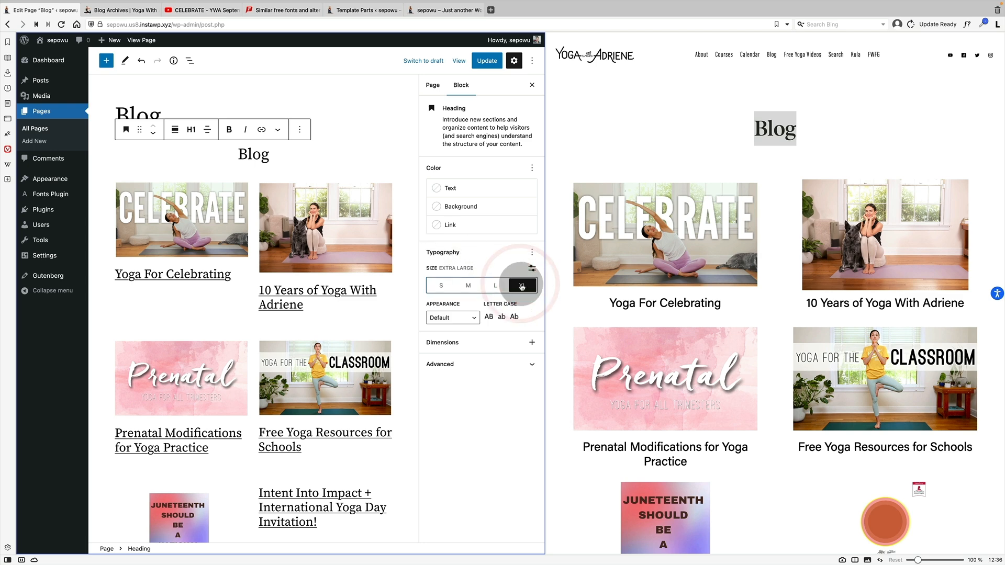
{"action": "left_click", "coordinate": [532, 268]}
{"action": "left_click", "coordinate": [479, 285]}
{"action": "type", "text": "7"}
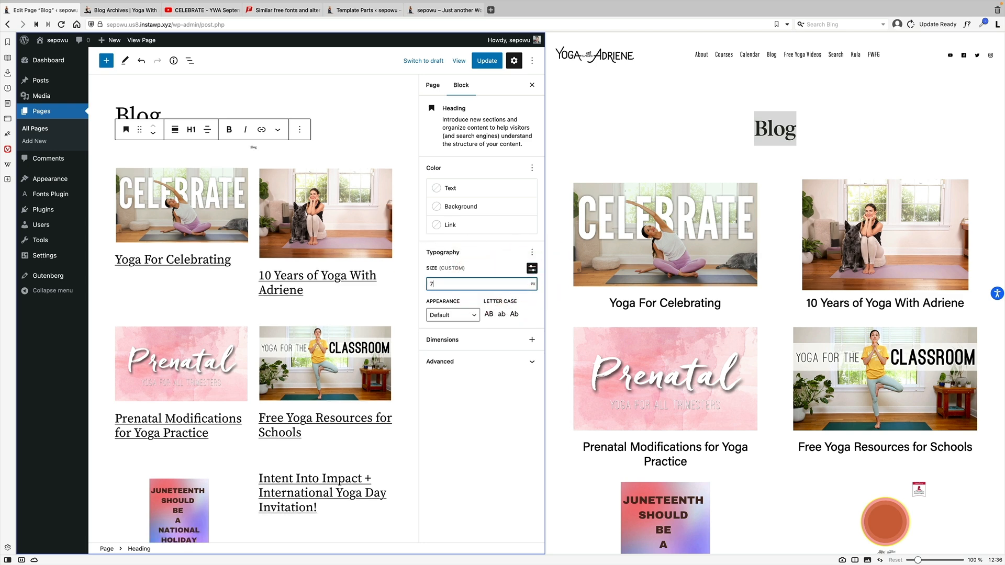
{"action": "type", "text": "5"}
{"action": "key", "text": "BackSpace"}
{"action": "key", "text": "BackSpace"}
{"action": "type", "text": "65"}
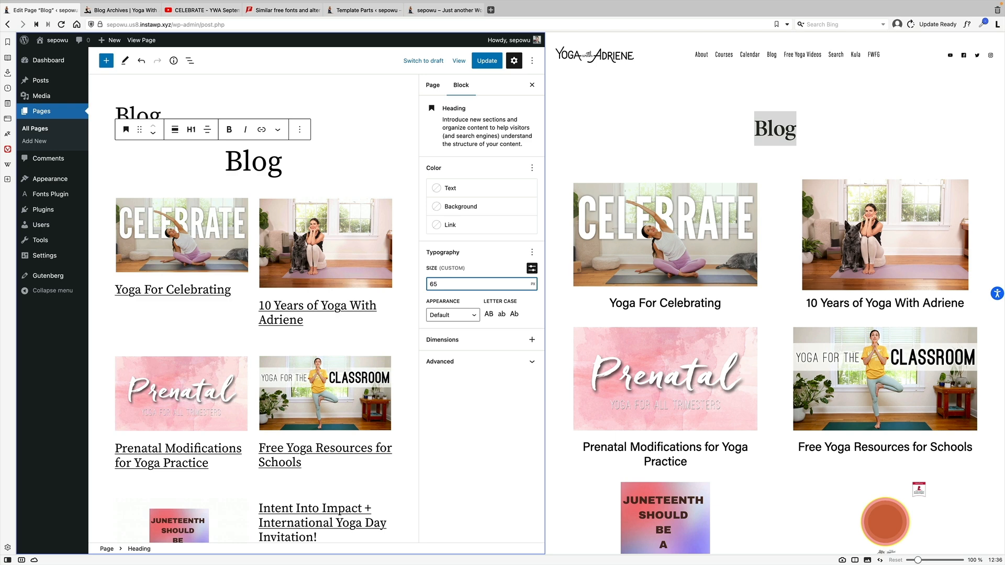
- Insert a Spacer block above the "Blog" heading and set its height to 50 px
{"action": "left_click", "coordinate": [361, 117]}
{"action": "left_click", "coordinate": [304, 124]}
{"action": "type", "text": "/sp"}
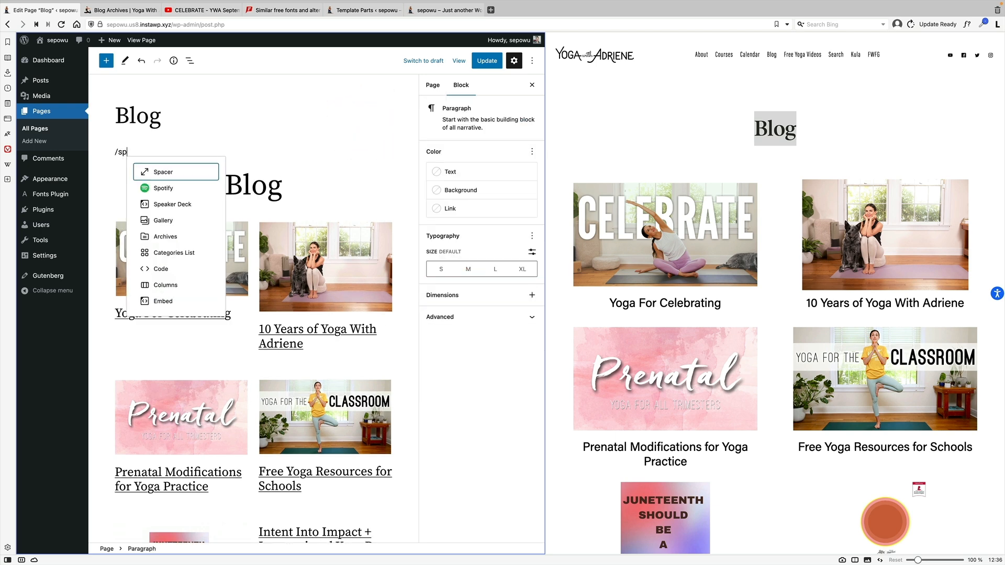
{"action": "key", "text": "Return"}
{"action": "double_click", "coordinate": [434, 181]}
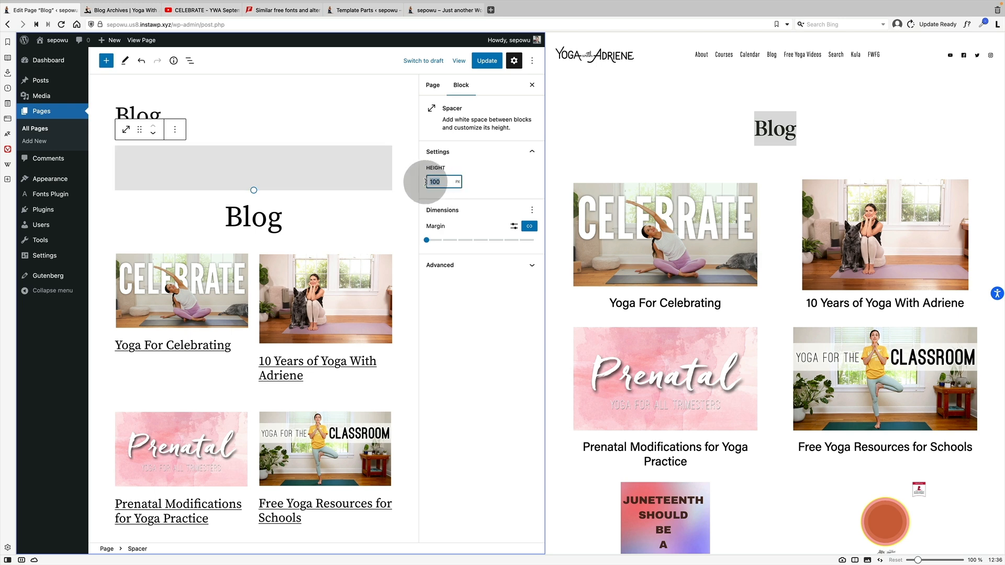
{"action": "type", "text": "50"}
{"action": "left_click", "coordinate": [315, 156]}
- Duplicate the 50 px spacer and move the copy between the "Blog" heading and the Query Loop
{"action": "left_click", "coordinate": [174, 129]}
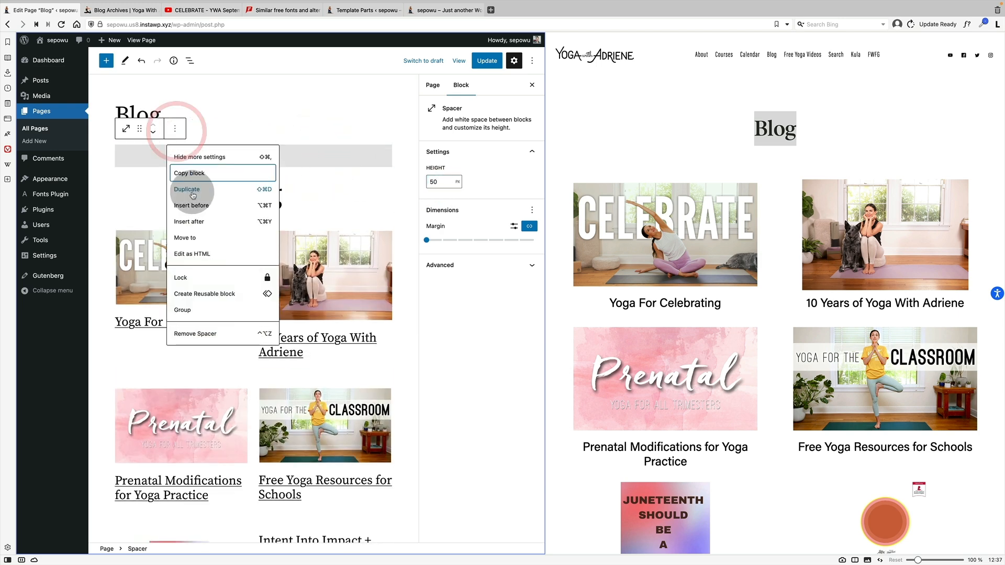
{"action": "left_click", "coordinate": [204, 185]}
{"action": "left_click_drag", "start_coordinate": [139, 162], "coordinate": [254, 208]}
- Update the Blog page and compare its published layout, post grid and pagination with the reference blog page
{"action": "left_click", "coordinate": [486, 61]}
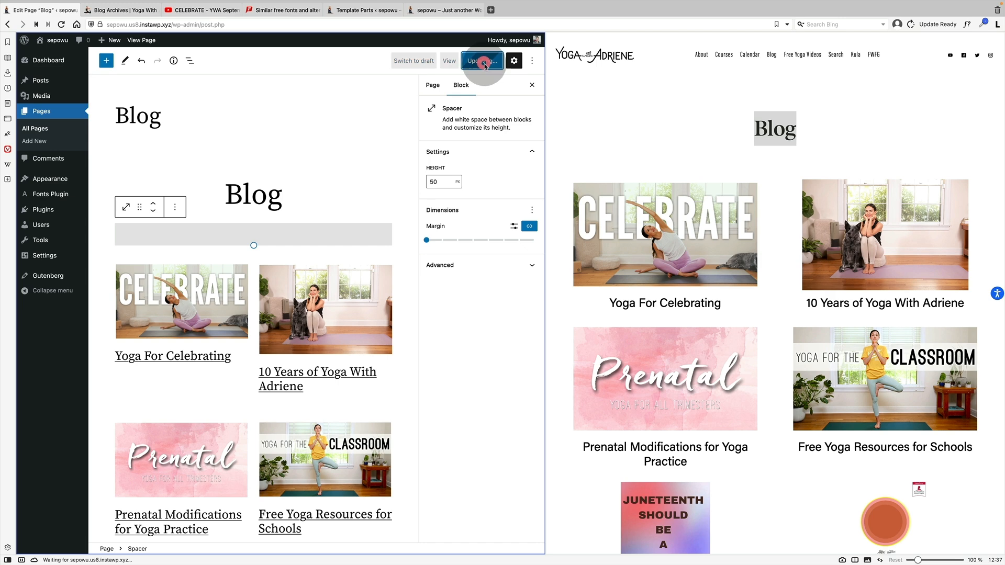
{"action": "left_click", "coordinate": [513, 60]}
{"action": "left_click", "coordinate": [176, 525]}
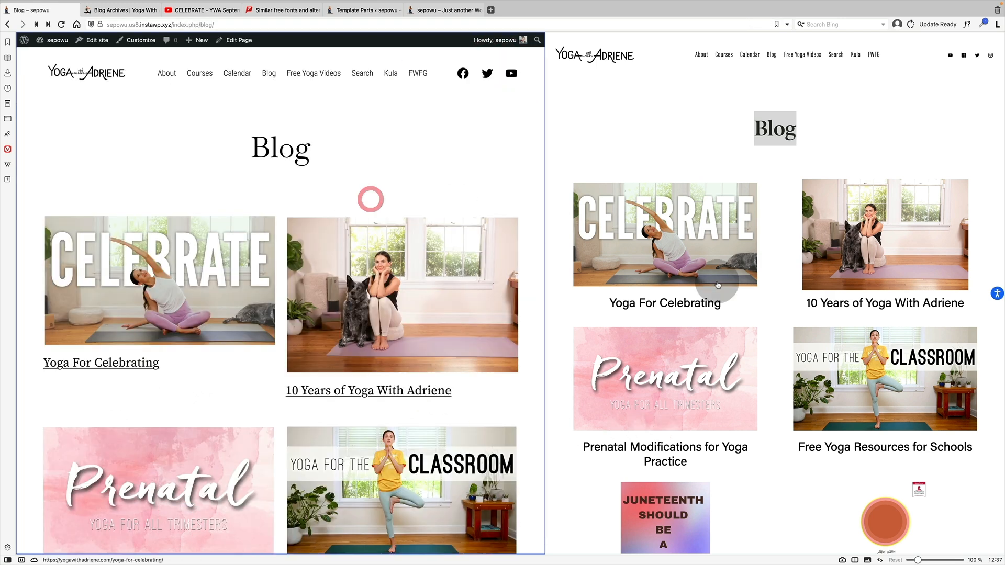
{"action": "scroll", "coordinate": [405, 304], "scroll_direction": "down", "scroll_amount": 4}
{"action": "scroll", "coordinate": [406, 303], "scroll_direction": "down", "scroll_amount": 3}
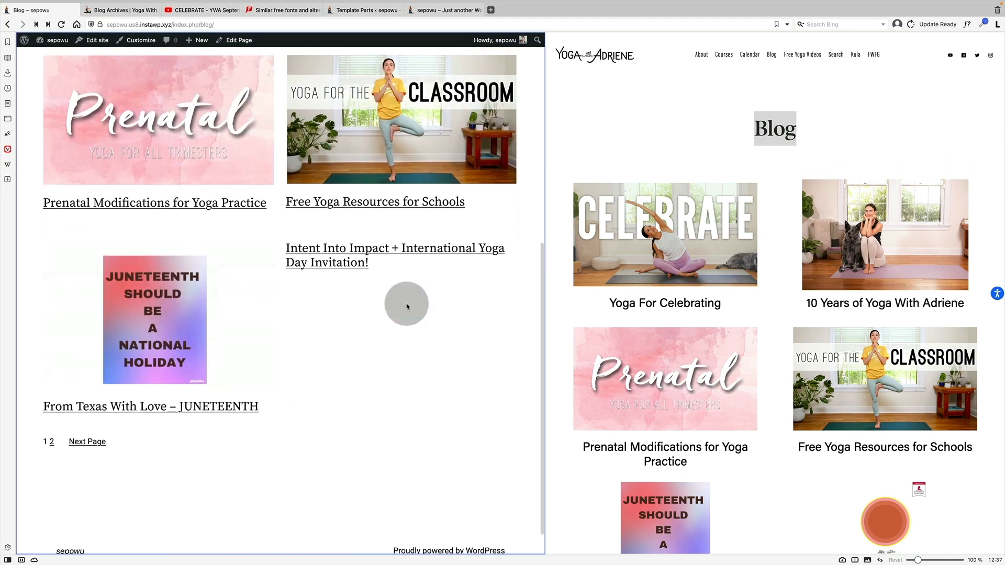
{"action": "scroll", "coordinate": [406, 306], "scroll_direction": "up", "scroll_amount": 7}
{"action": "scroll", "coordinate": [706, 325], "scroll_direction": "down", "scroll_amount": 1}
{"action": "scroll", "coordinate": [706, 325], "scroll_direction": "down", "scroll_amount": 3}
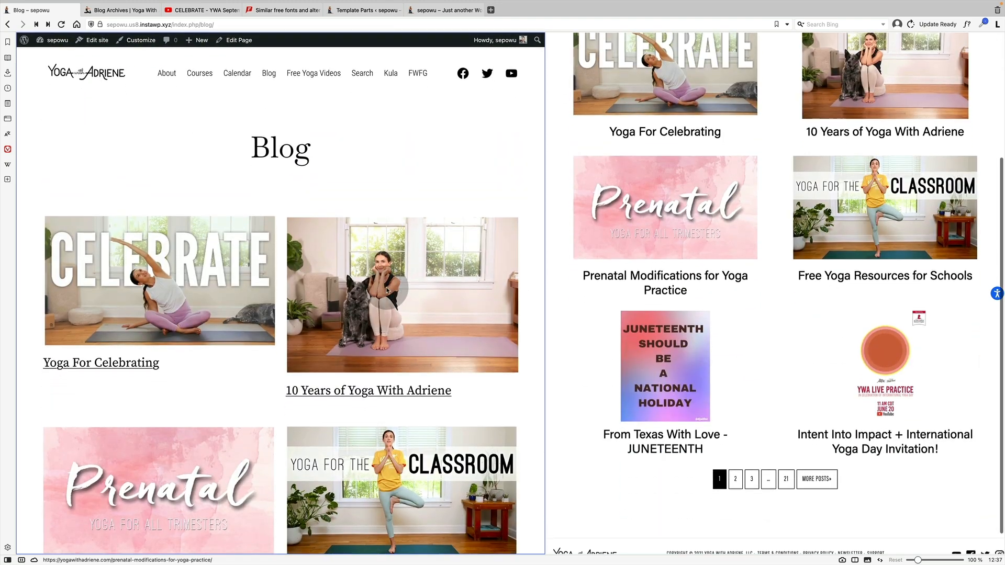
{"action": "scroll", "coordinate": [385, 285], "scroll_direction": "down", "scroll_amount": 7}
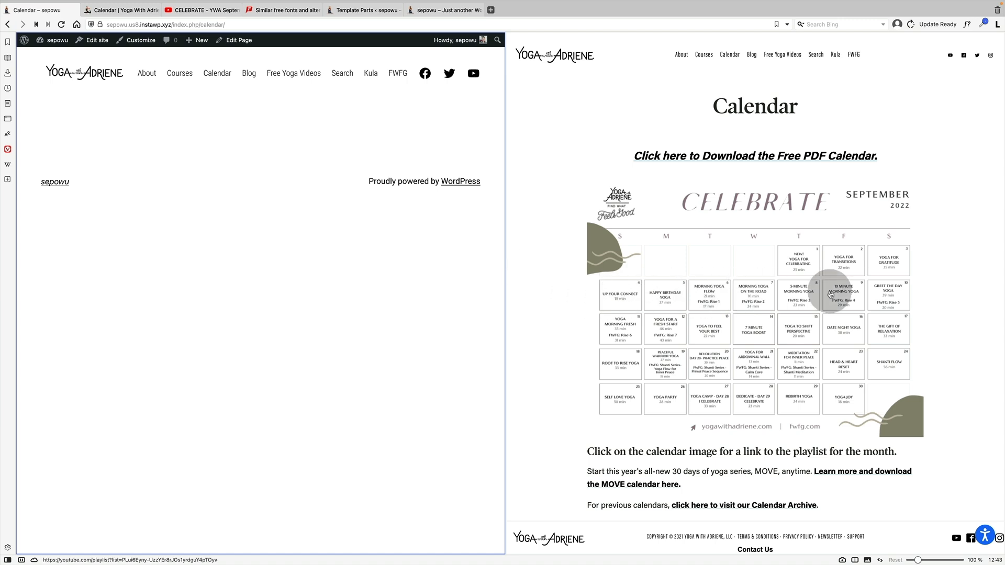
{"action": "key", "text": "ctrl+plus"}
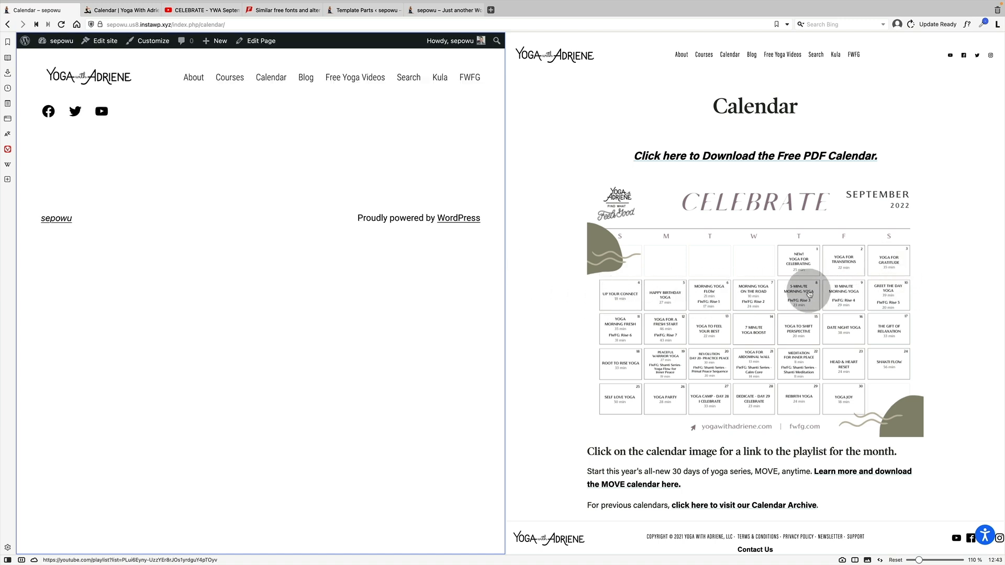
{"action": "key", "text": "ctrl+minus"}
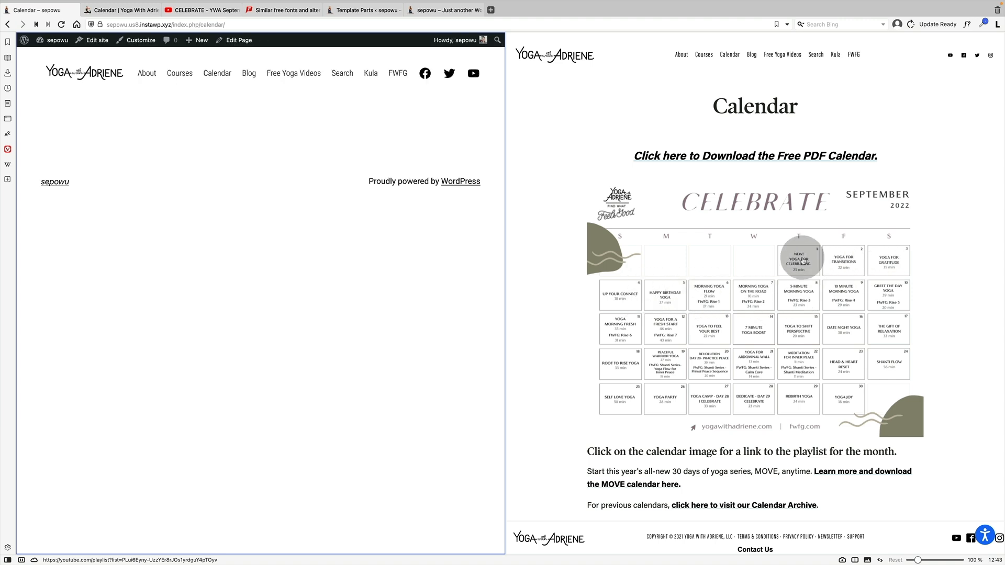
- Open the YouTube playlist linked from the reference calendar image, select its full address for copying, and return to the Calendar page
{"action": "left_click", "coordinate": [610, 299]}
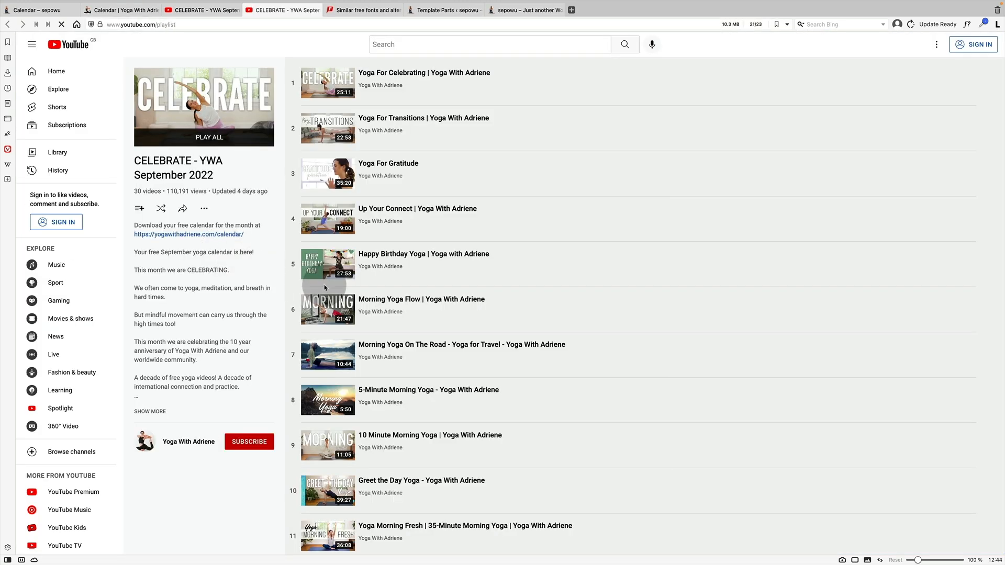
{"action": "left_click", "coordinate": [176, 24]}
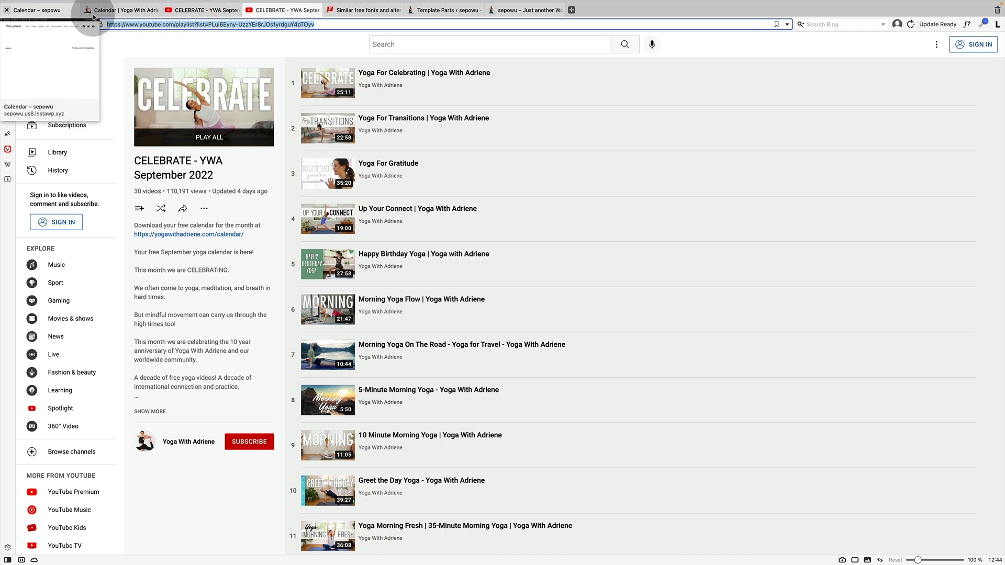
{"action": "left_click", "coordinate": [131, 12]}
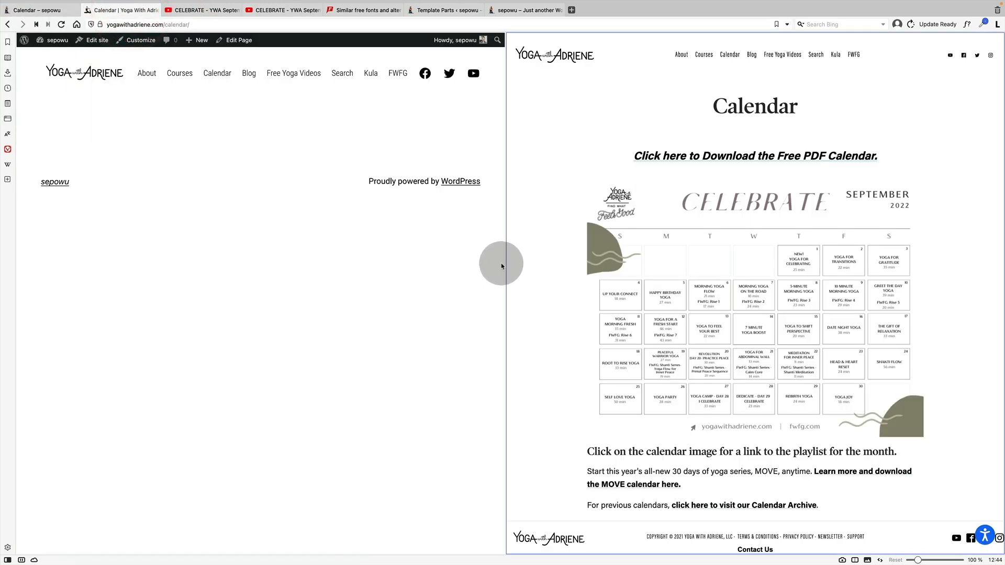
- Widen the reference Calendar page's pane and start a region screenshot for the calendar image
{"action": "left_click_drag", "start_coordinate": [505, 260], "coordinate": [480, 261]}
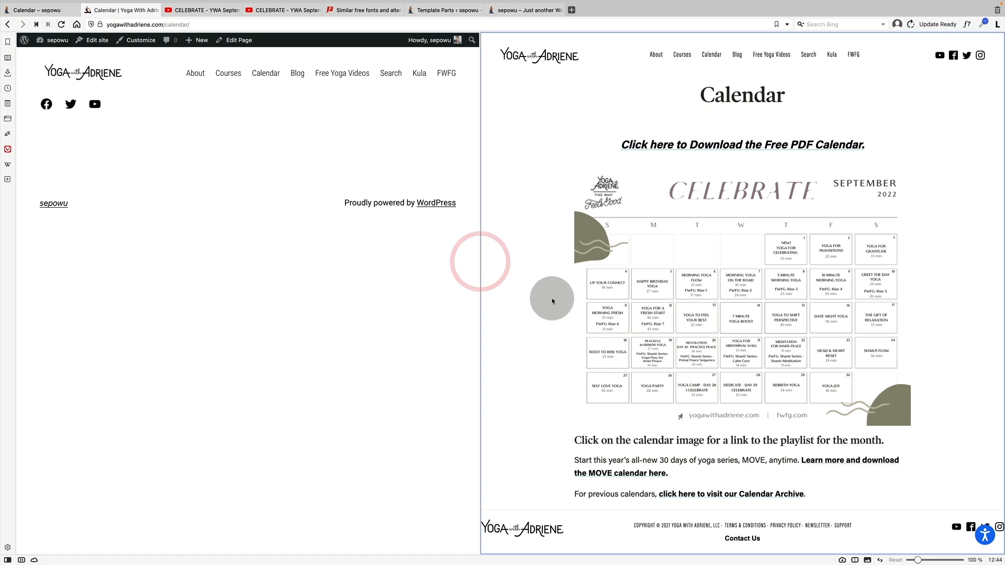
{"action": "right_click", "coordinate": [620, 317]}
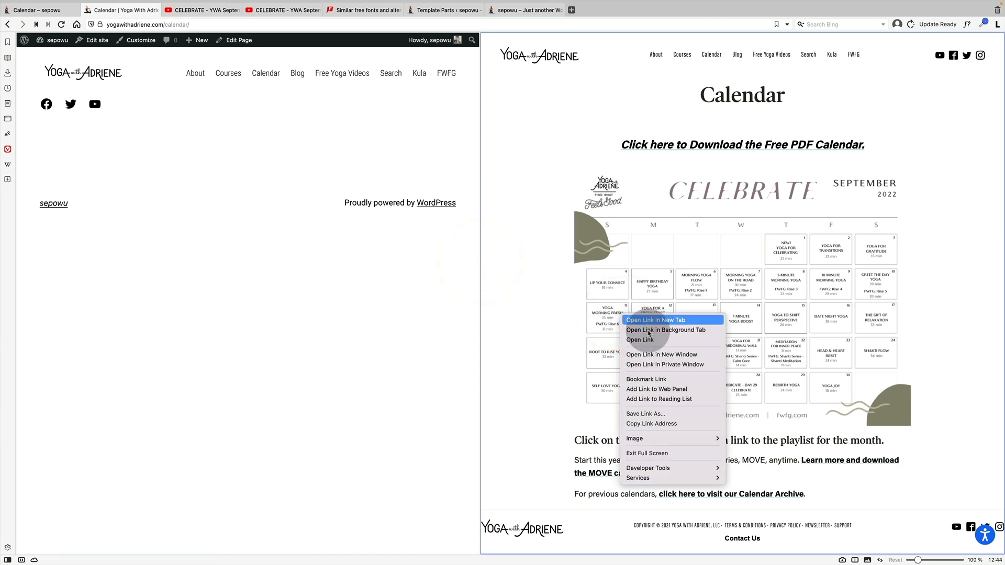
{"action": "left_click", "coordinate": [532, 384]}
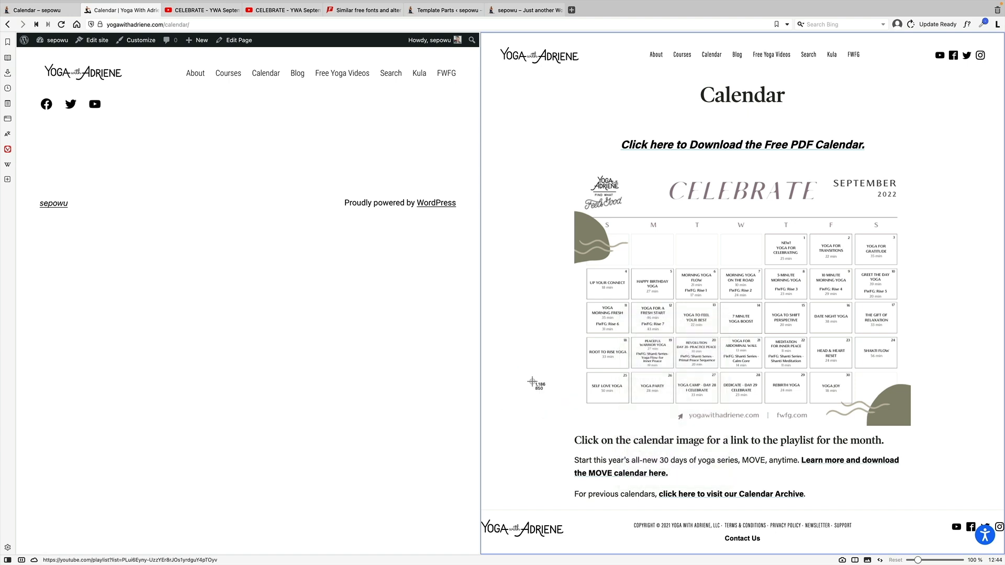
- Open the site's empty Calendar page in the block editor
{"action": "left_click", "coordinate": [257, 96]}
{"action": "left_click", "coordinate": [234, 42]}
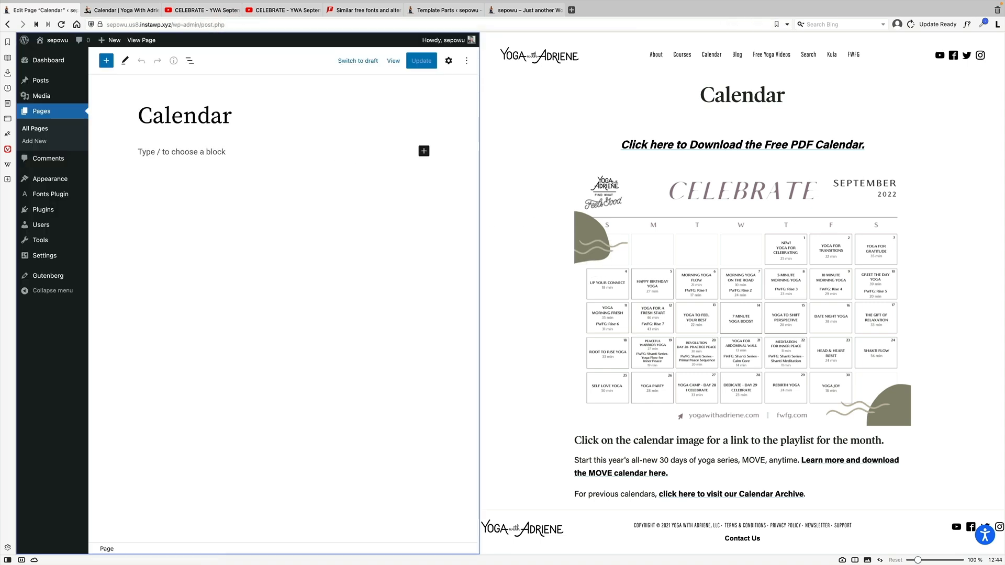
- Capture the full September calendar image on the reference Calendar page as a region screenshot
{"action": "left_click_drag", "start_coordinate": [570, 170], "coordinate": [912, 428]}
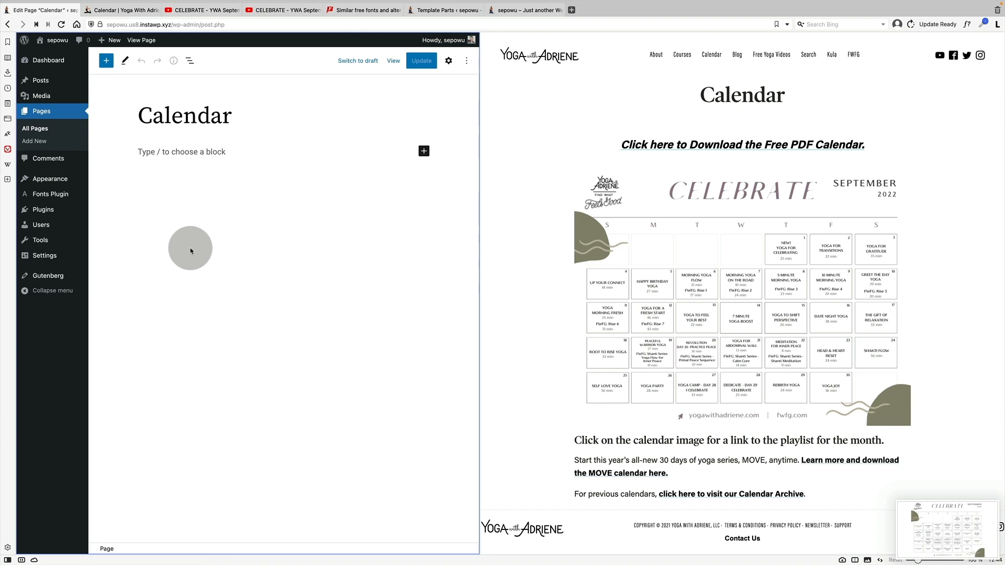
- Search the plugin directory for "draw attention", and install and activate the Draw Attention: Interactive Image Map Plugin
{"action": "mouse_move", "coordinate": [51, 186]}
{"action": "mouse_move", "coordinate": [75, 215]}
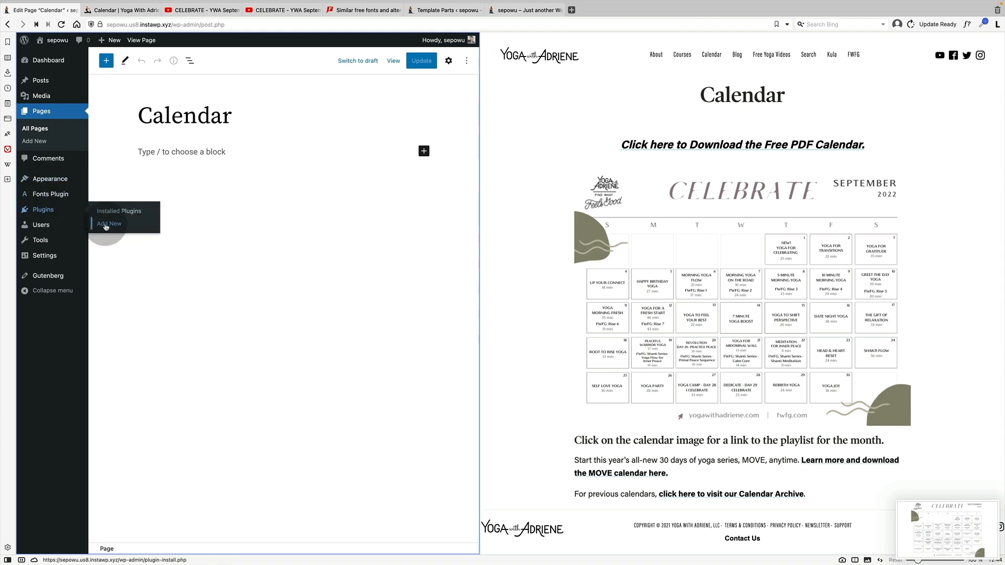
{"action": "left_click", "coordinate": [105, 225]}
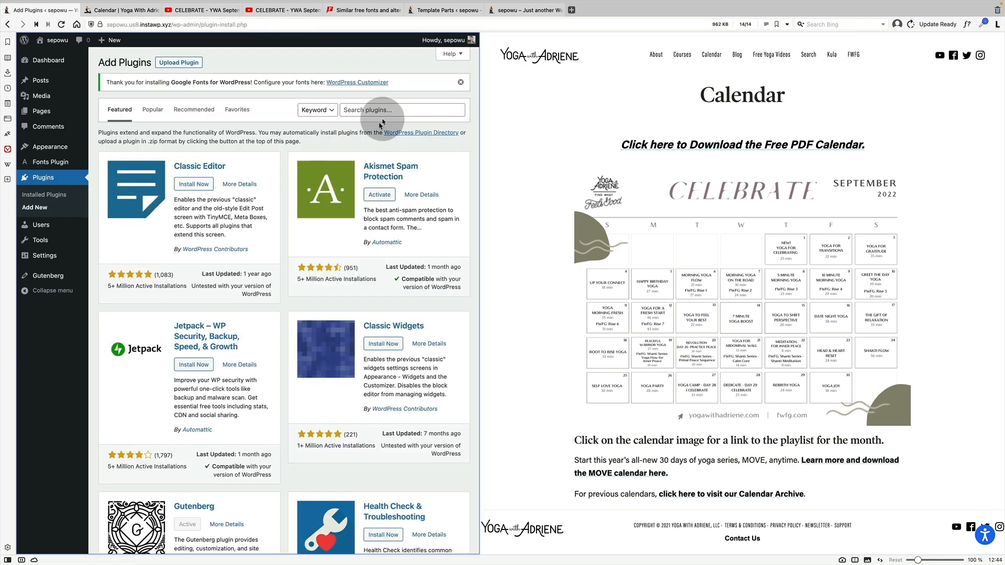
{"action": "left_click", "coordinate": [382, 110]}
{"action": "type", "text": "dra"}
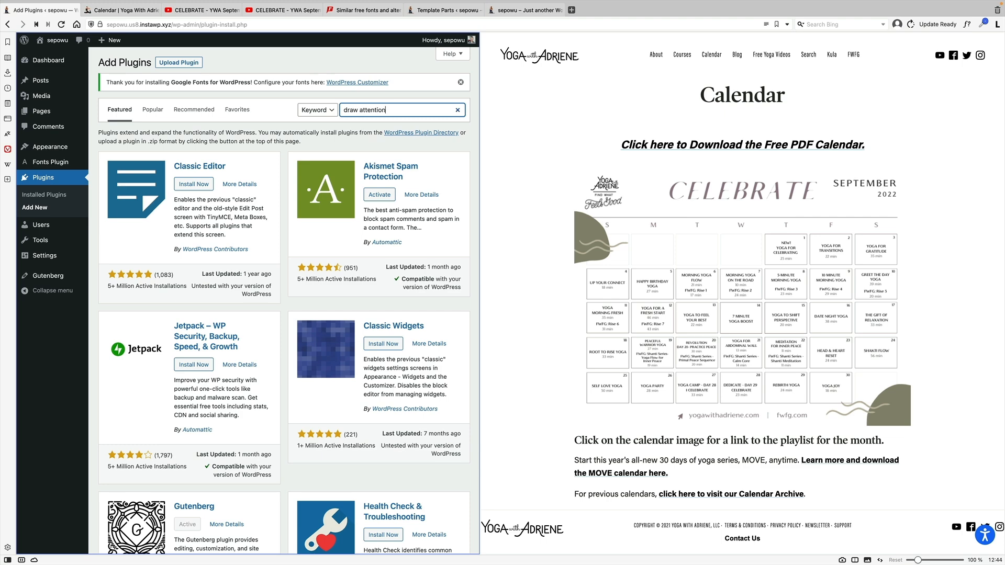
{"action": "type", "text": "w attention"}
{"action": "key", "text": "Return"}
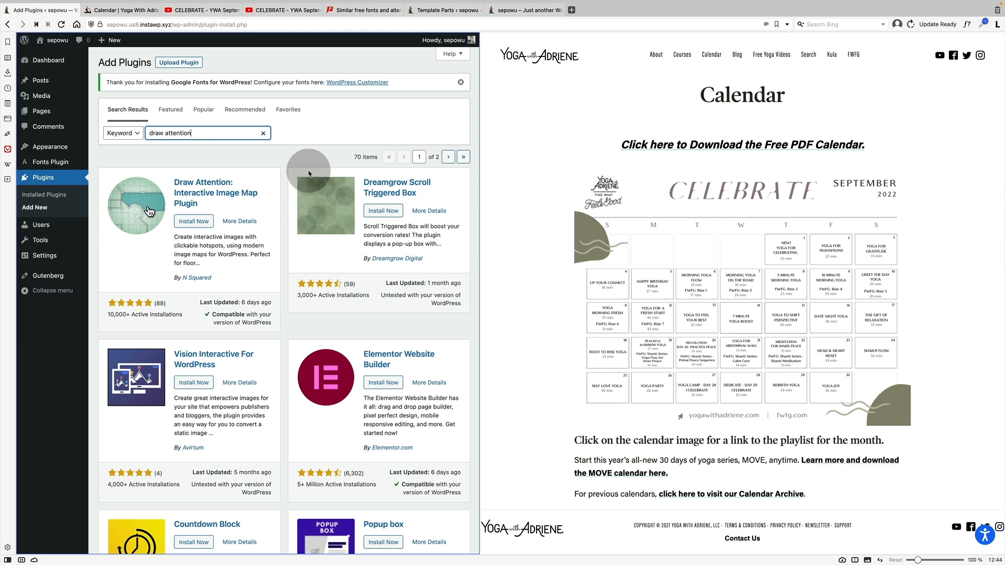
{"action": "left_click", "coordinate": [186, 225]}
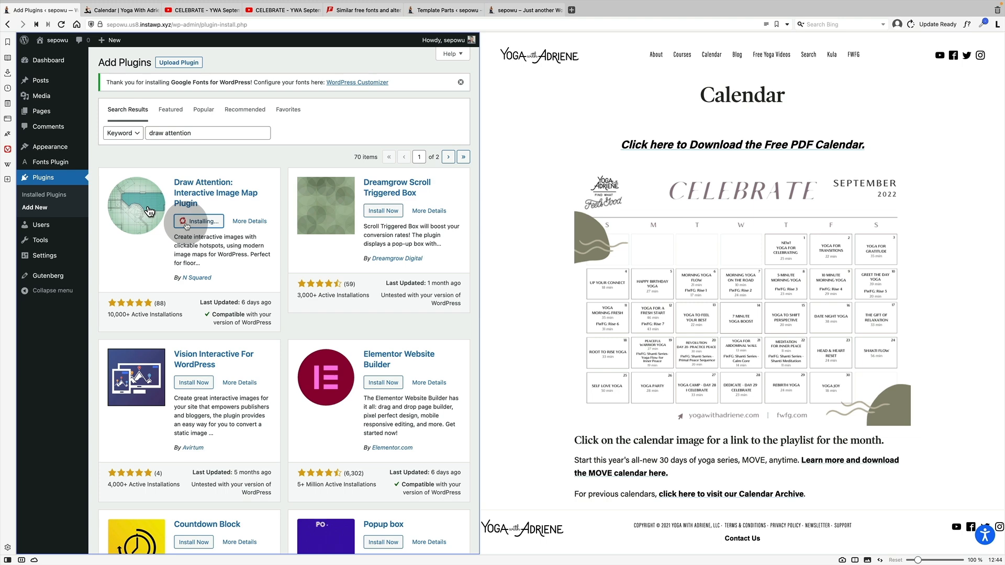
{"action": "left_click", "coordinate": [187, 224]}
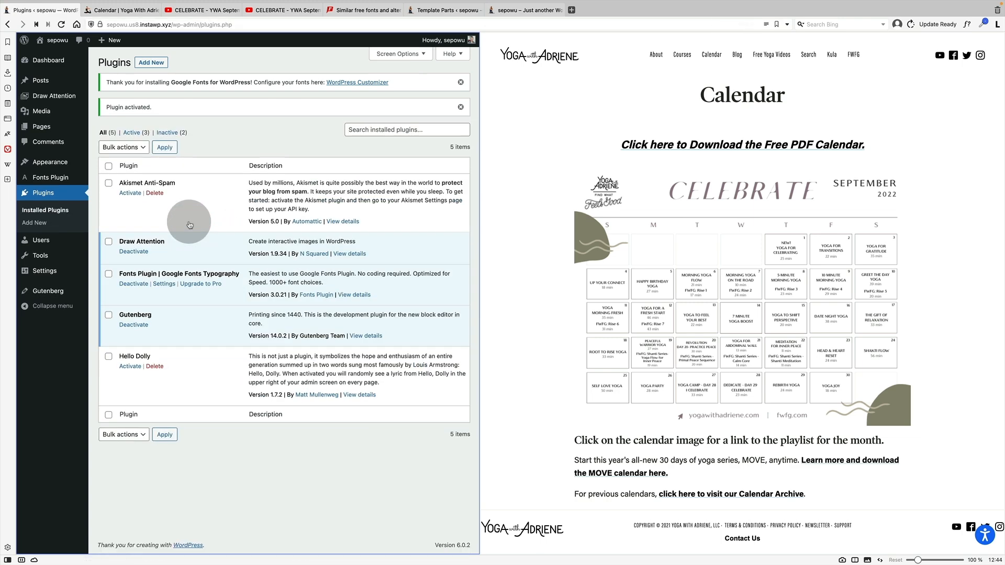
- Open Draw Attention's image editor, widen its pane and upload the new calendar screenshot from the Desktop
{"action": "mouse_move", "coordinate": [58, 180]}
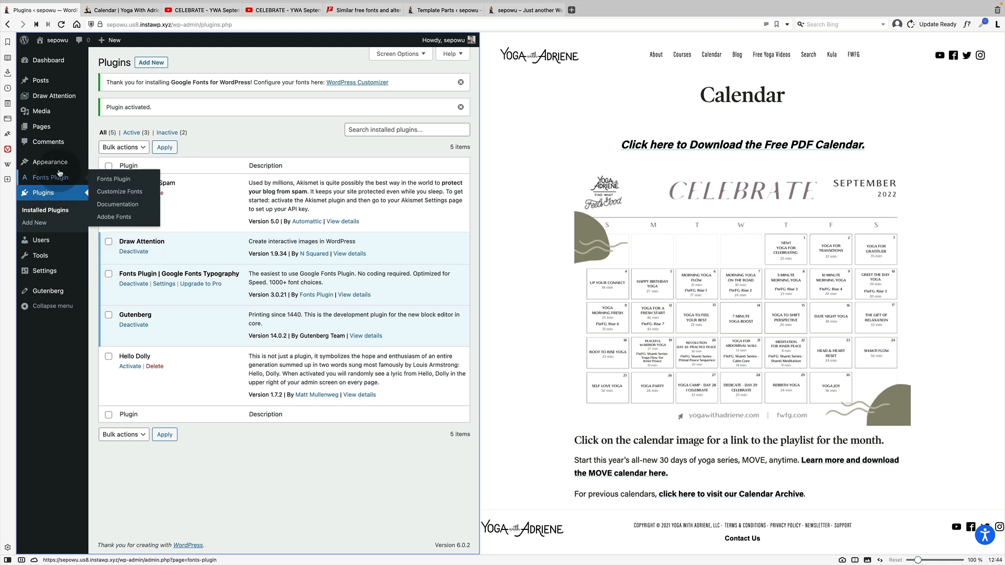
{"action": "mouse_move", "coordinate": [54, 99]}
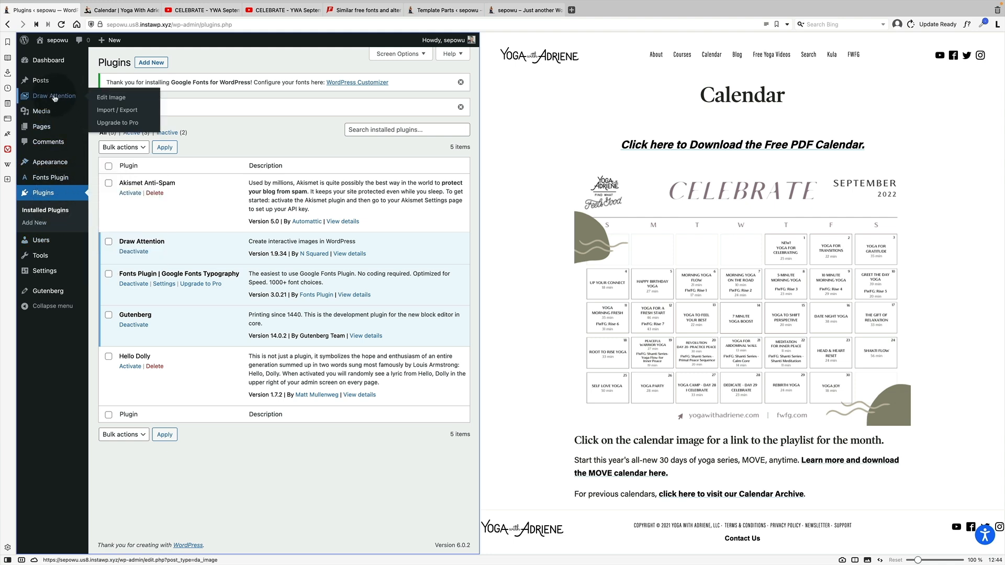
{"action": "left_click", "coordinate": [111, 100]}
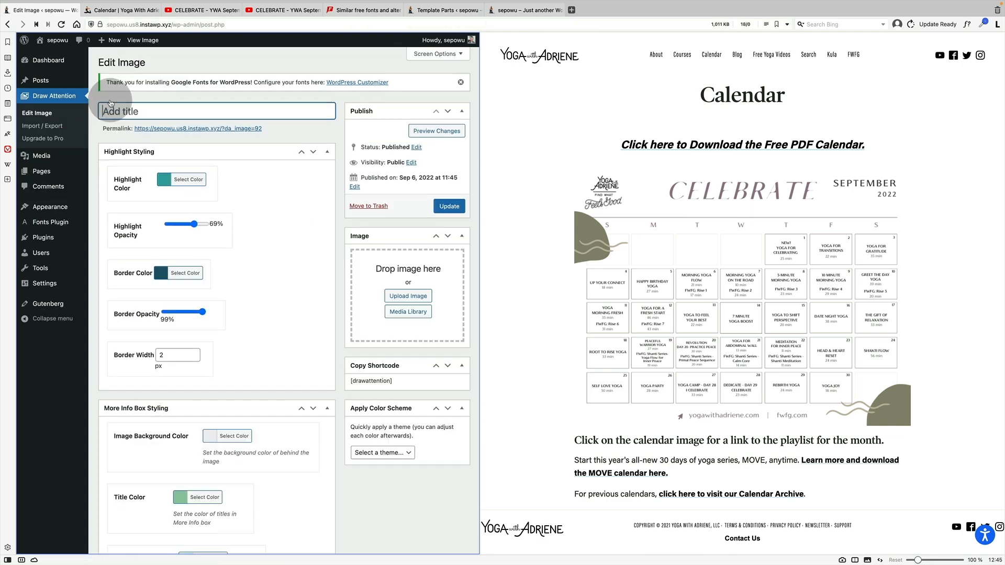
{"action": "left_click_drag", "start_coordinate": [478, 188], "coordinate": [725, 194]}
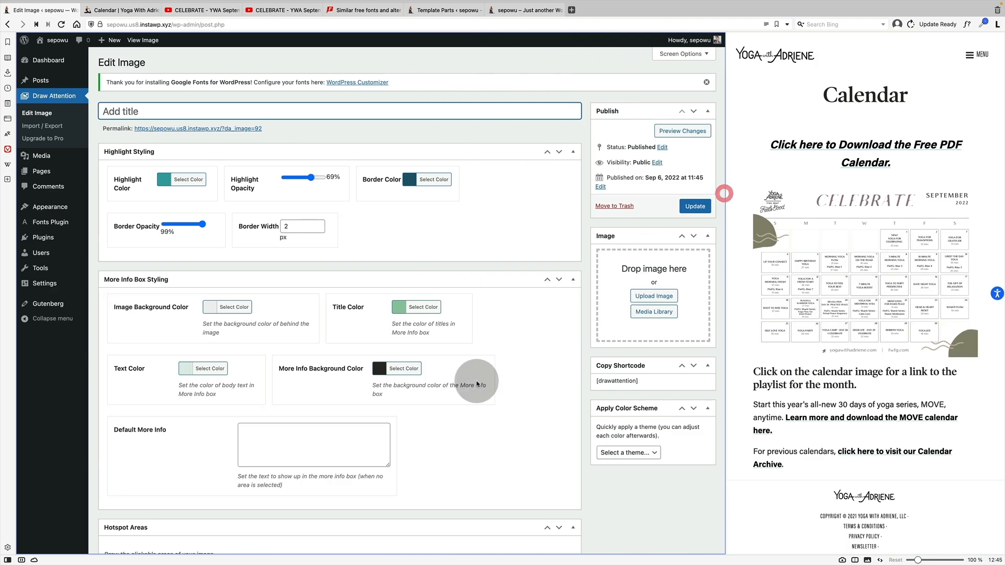
{"action": "left_click", "coordinate": [653, 297]}
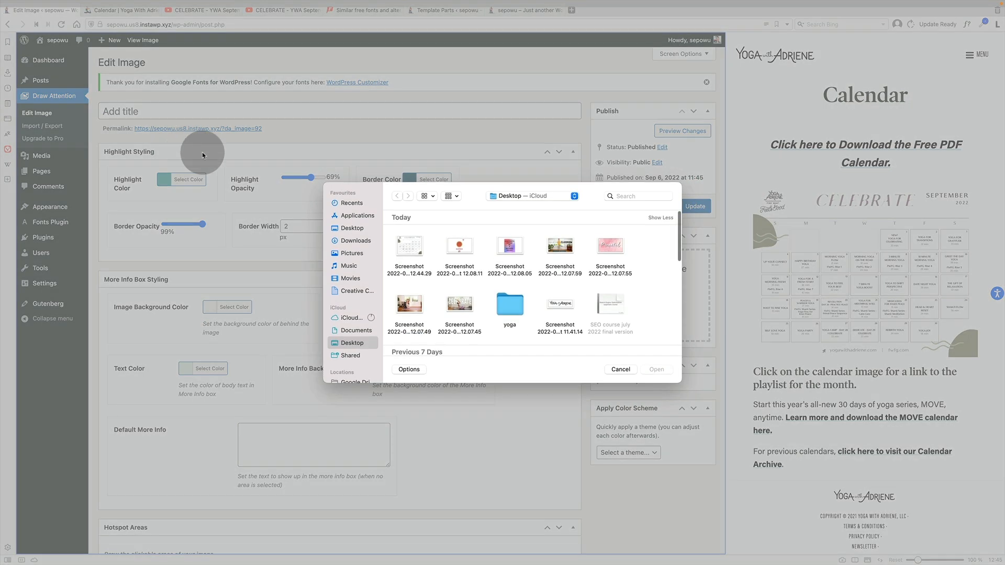
{"action": "double_click", "coordinate": [412, 247]}
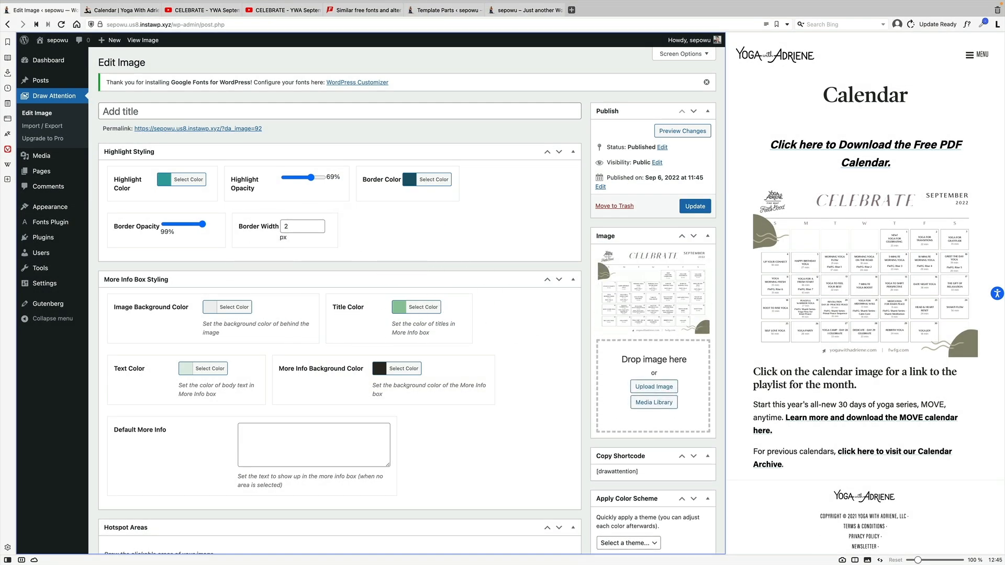
- Set the More Info box's Image Background Color to white (#ffffff)
{"action": "scroll", "coordinate": [309, 293], "scroll_direction": "down", "scroll_amount": 5}
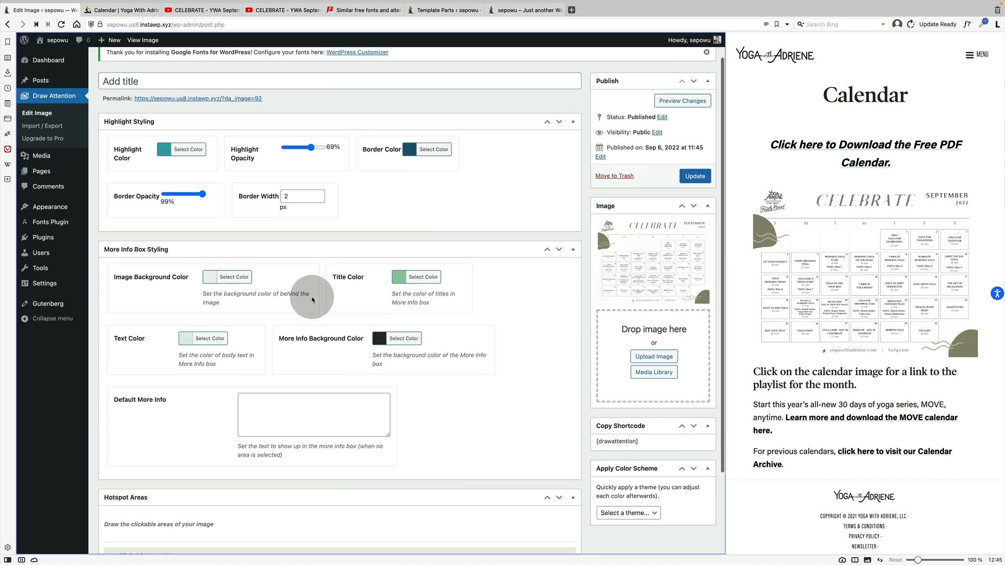
{"action": "left_click", "coordinate": [227, 192]}
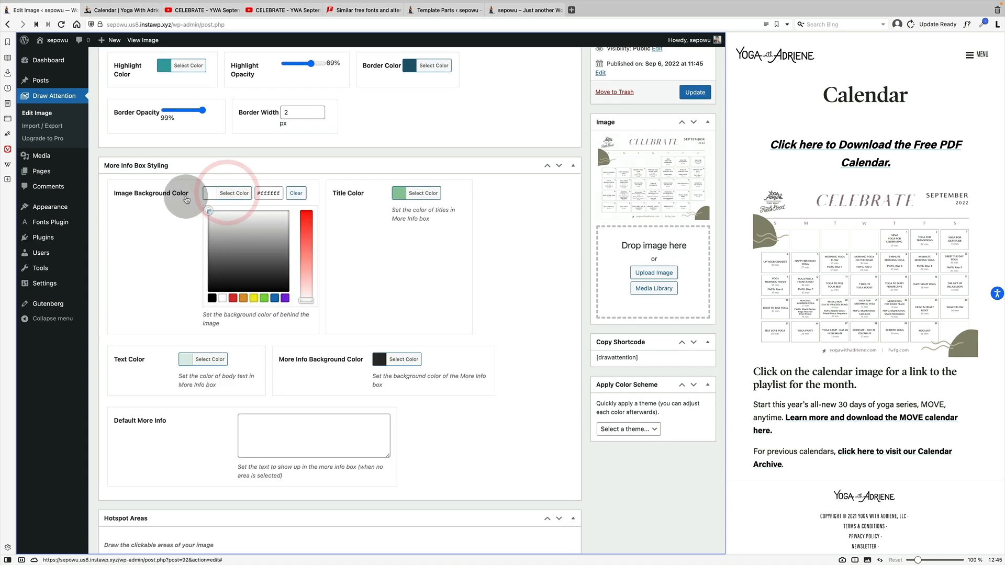
{"action": "left_click", "coordinate": [186, 194]}
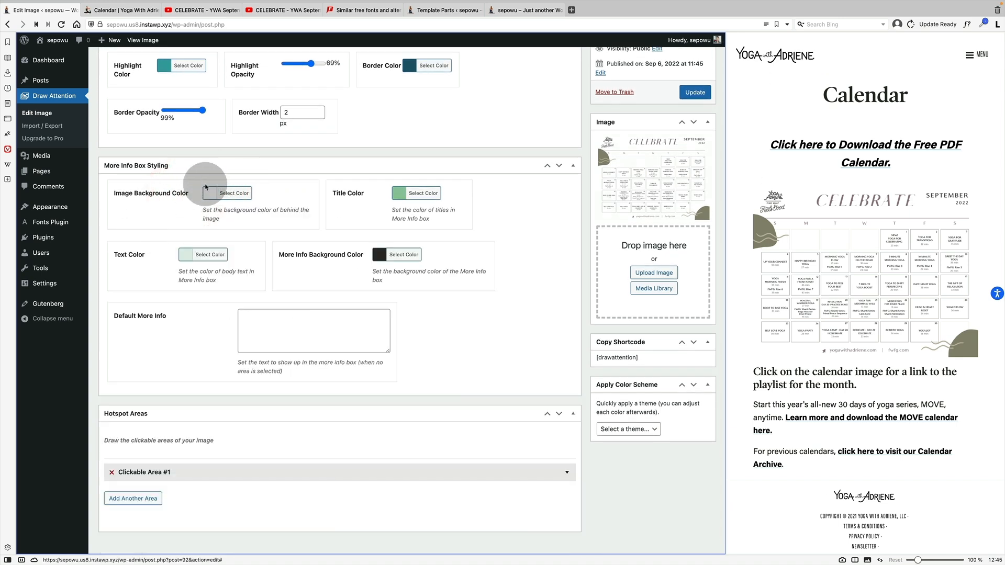
- Expand Clickable Area #1 and outline a rectangular hotspot over the September 4 "Up Your Connect" cell of the calendar image
{"action": "scroll", "coordinate": [256, 392], "scroll_direction": "down", "scroll_amount": 2}
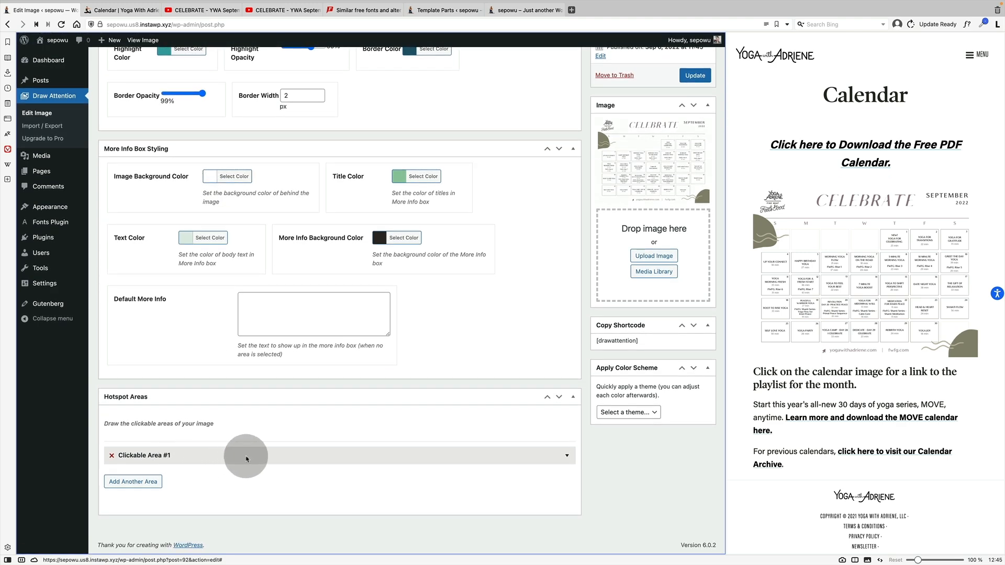
{"action": "left_click", "coordinate": [554, 455]}
{"action": "scroll", "coordinate": [412, 441], "scroll_direction": "down", "scroll_amount": 5}
{"action": "scroll", "coordinate": [412, 440], "scroll_direction": "down", "scroll_amount": 10}
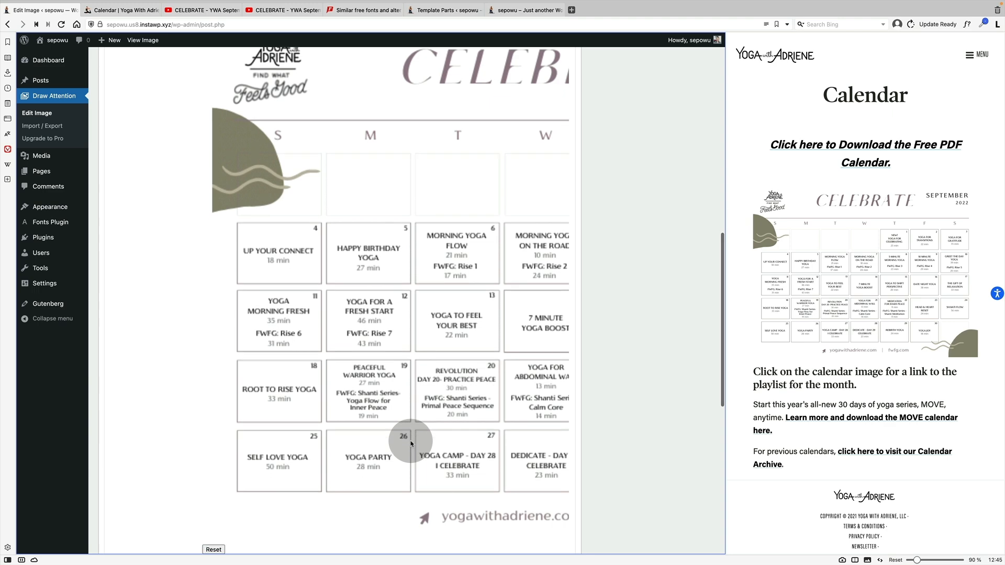
{"action": "key", "text": "ctrl+minus"}
{"action": "key", "text": "ctrl+minus"}
{"action": "key", "text": "ctrl+minus"}
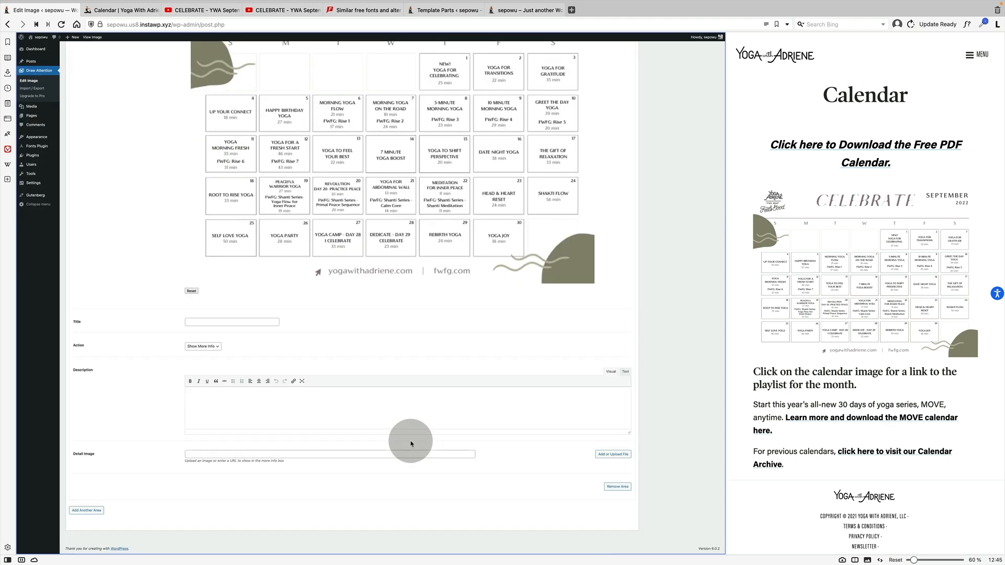
{"action": "scroll", "coordinate": [411, 443], "scroll_direction": "up", "scroll_amount": 5}
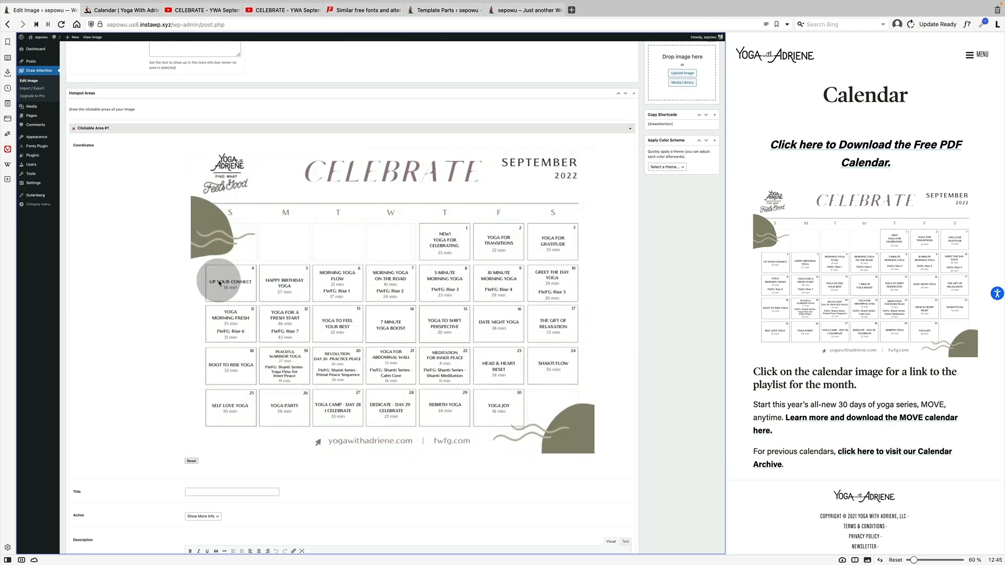
{"action": "scroll", "coordinate": [332, 443], "scroll_direction": "down", "scroll_amount": 4}
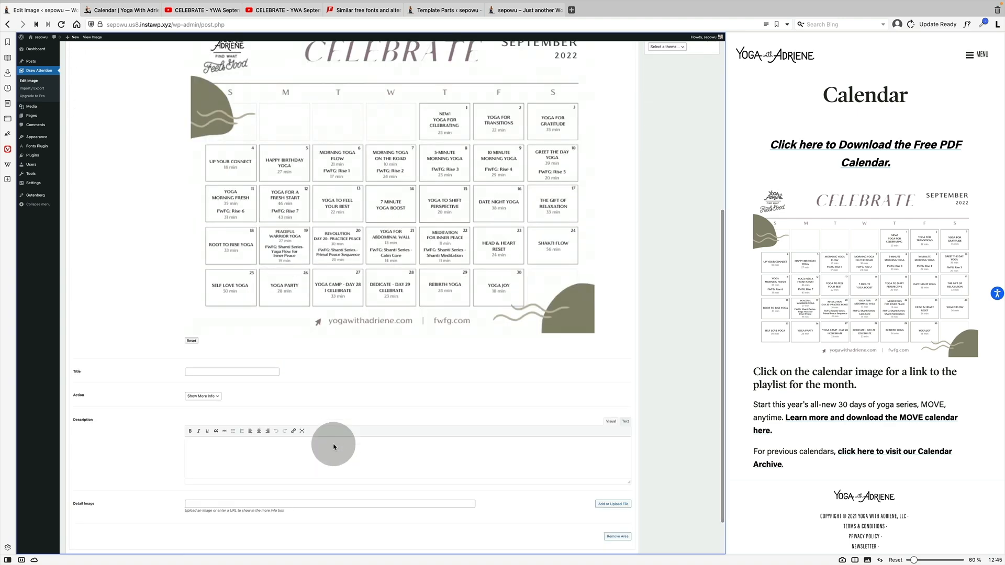
{"action": "scroll", "coordinate": [334, 446], "scroll_direction": "up", "scroll_amount": 7}
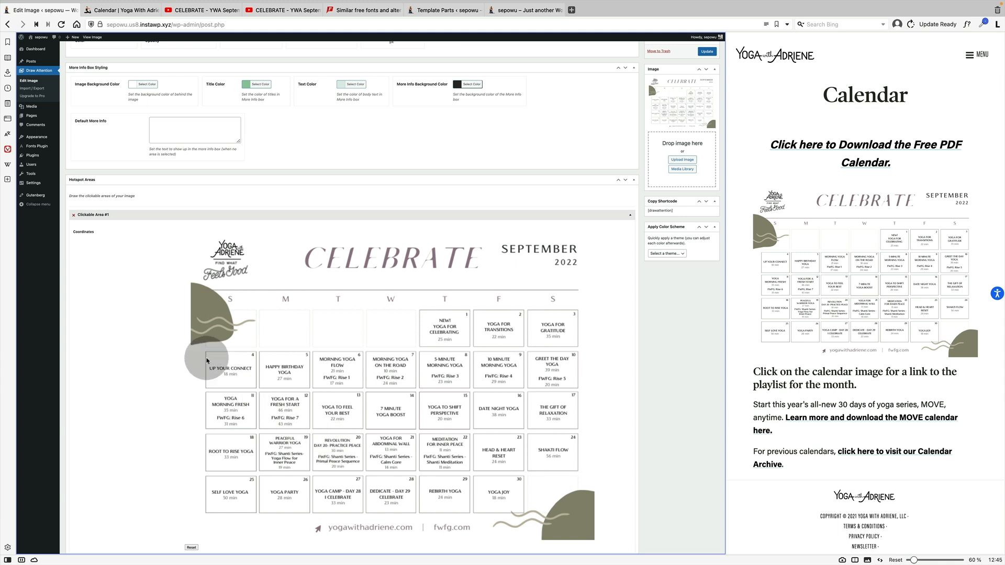
{"action": "left_click", "coordinate": [205, 361]}
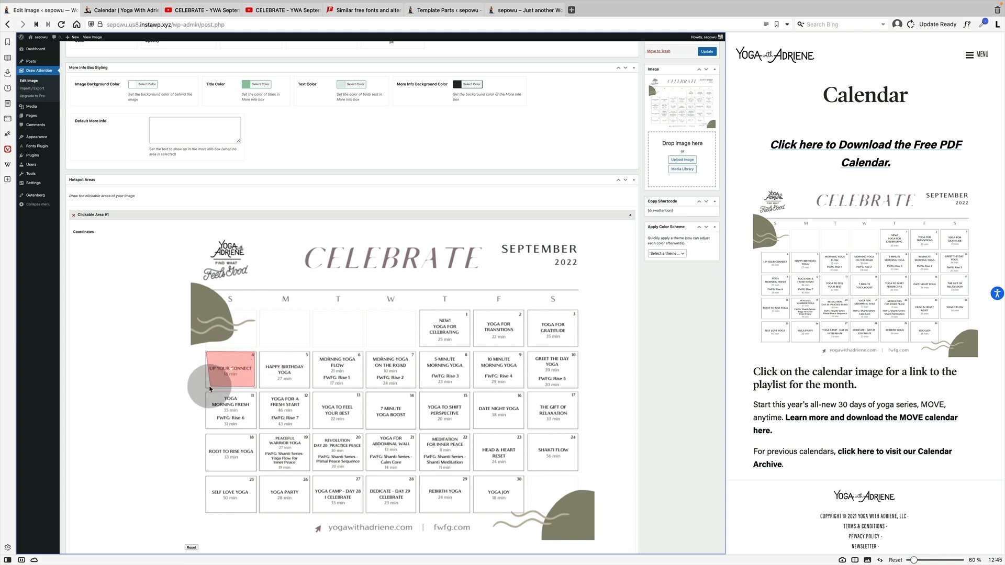
{"action": "left_click", "coordinate": [232, 388]}
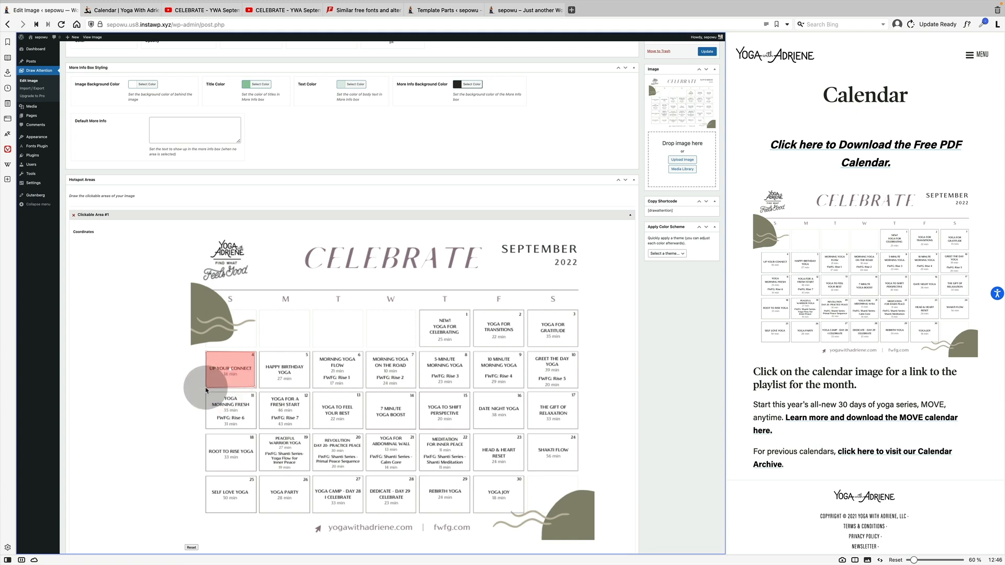
{"action": "left_click", "coordinate": [206, 388]}
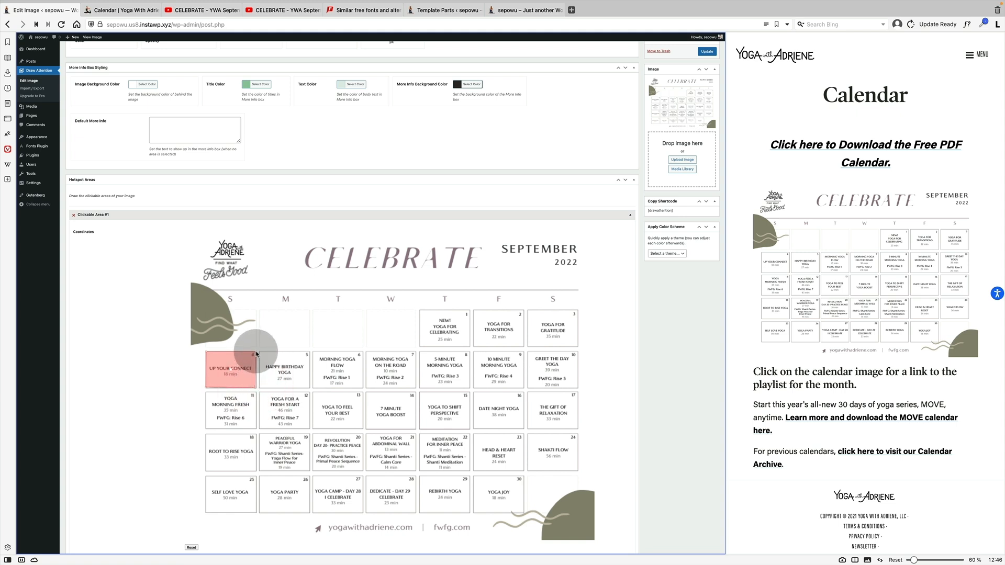
{"action": "left_click", "coordinate": [257, 353]}
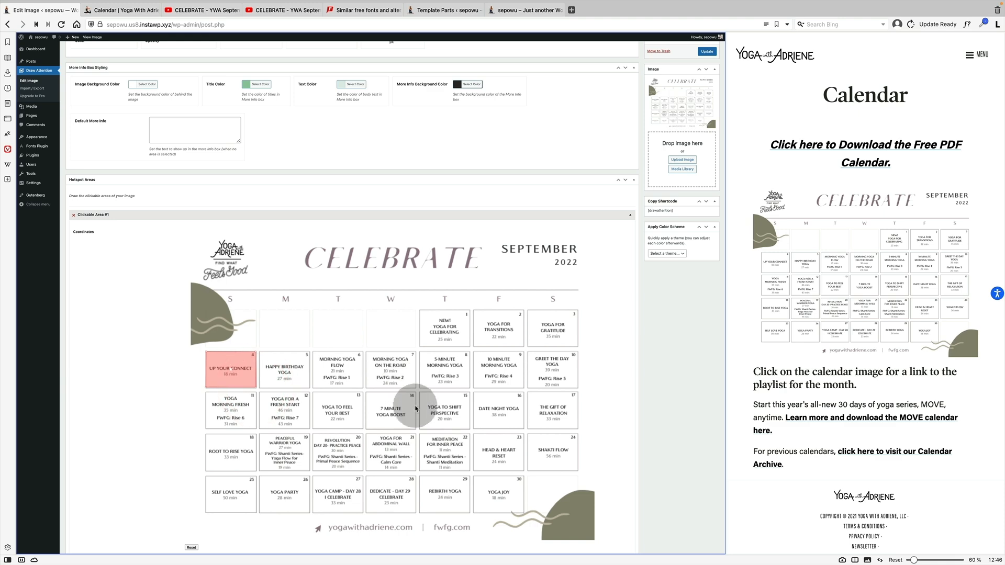
- Set the action of Clickable Area #1 to Go to URL
{"action": "scroll", "coordinate": [413, 410], "scroll_direction": "down", "scroll_amount": 5}
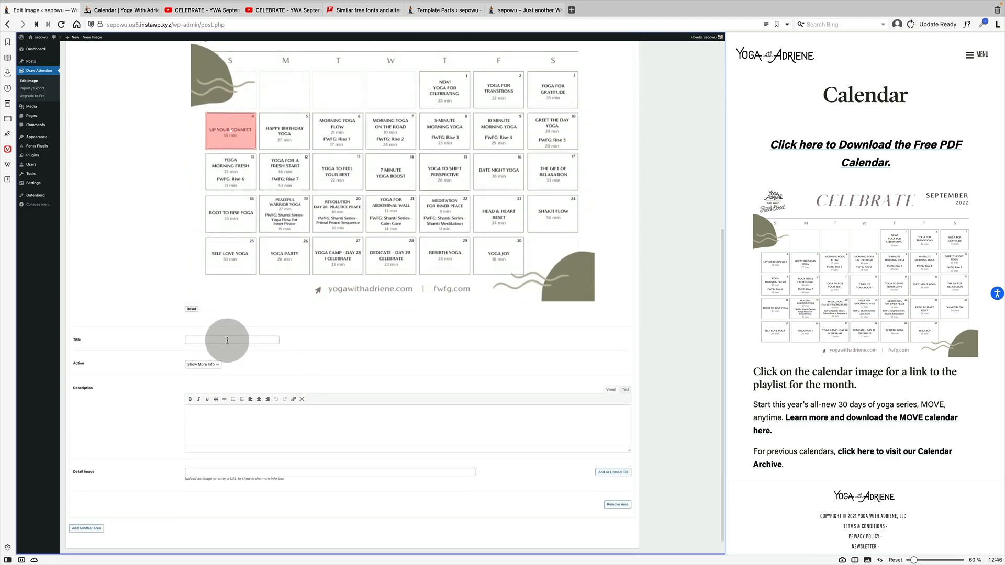
{"action": "left_click", "coordinate": [214, 368]}
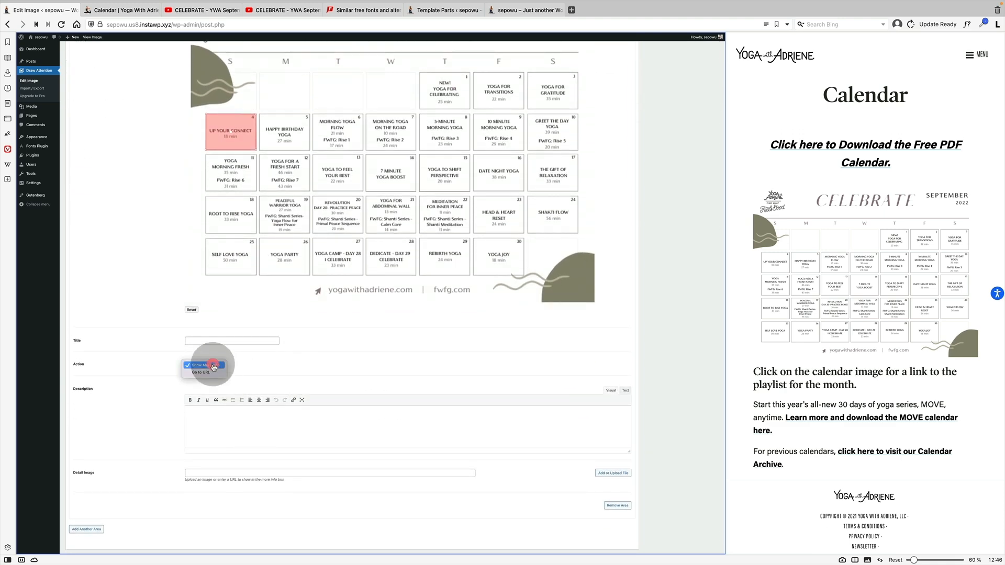
{"action": "left_click", "coordinate": [208, 369]}
{"action": "key", "text": "super+plus"}
{"action": "key", "text": "super+plus"}
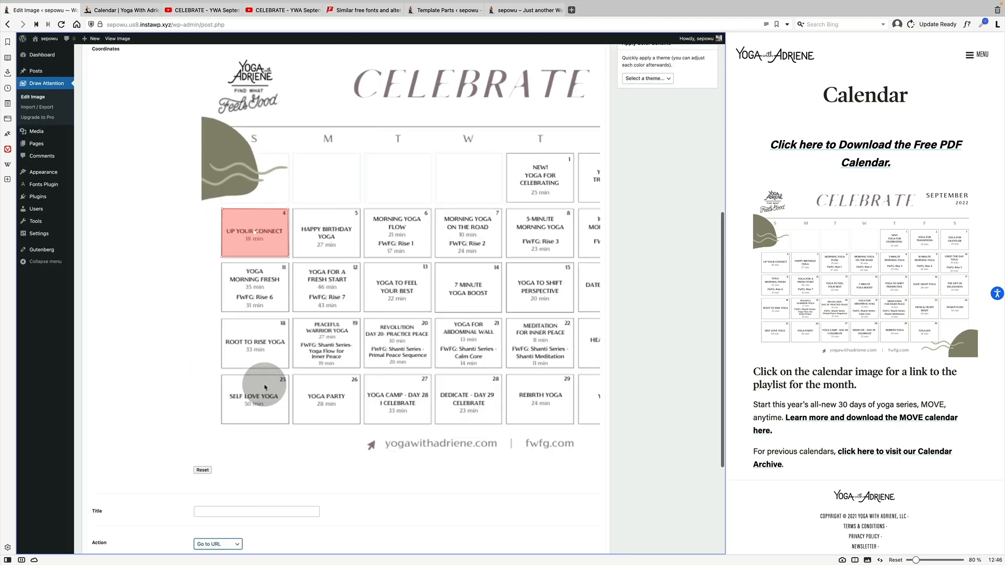
- Copy the address of the CELEBRATE - YWA September 2022 YouTube playlist and enter it as the clickable area's URL
{"action": "scroll", "coordinate": [285, 422], "scroll_direction": "down", "scroll_amount": 3}
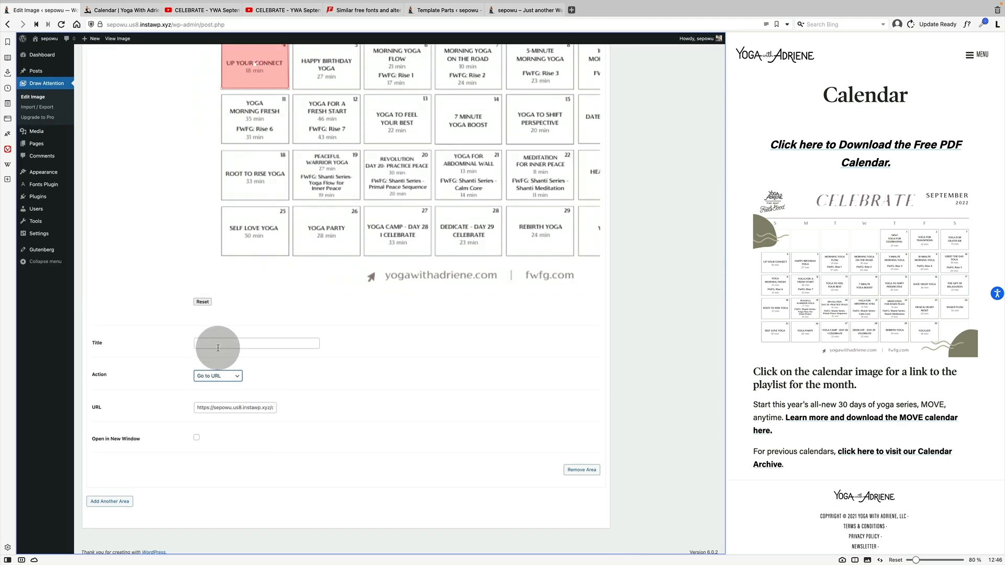
{"action": "left_click", "coordinate": [224, 408]}
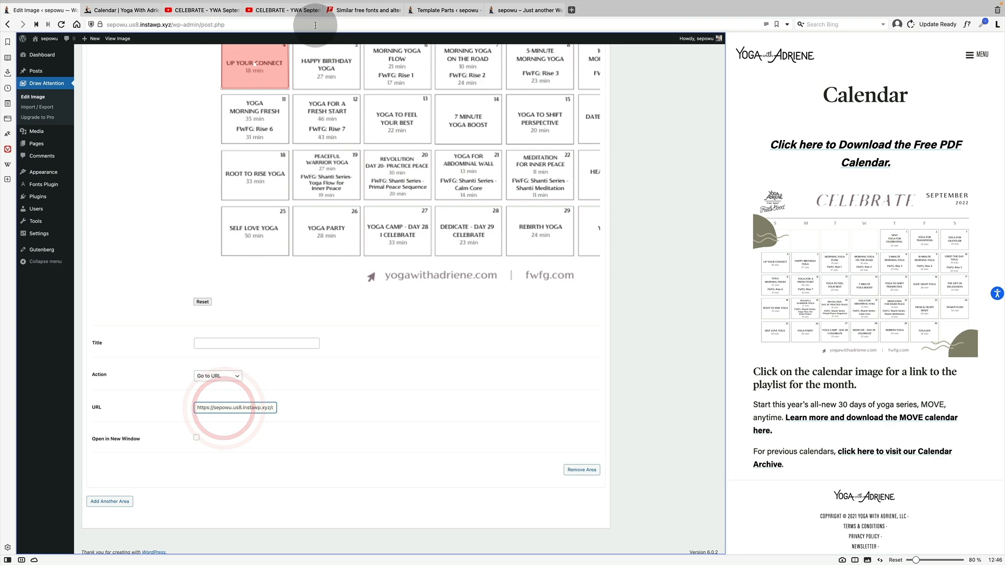
{"action": "left_click", "coordinate": [280, 10]}
{"action": "left_click", "coordinate": [266, 25]}
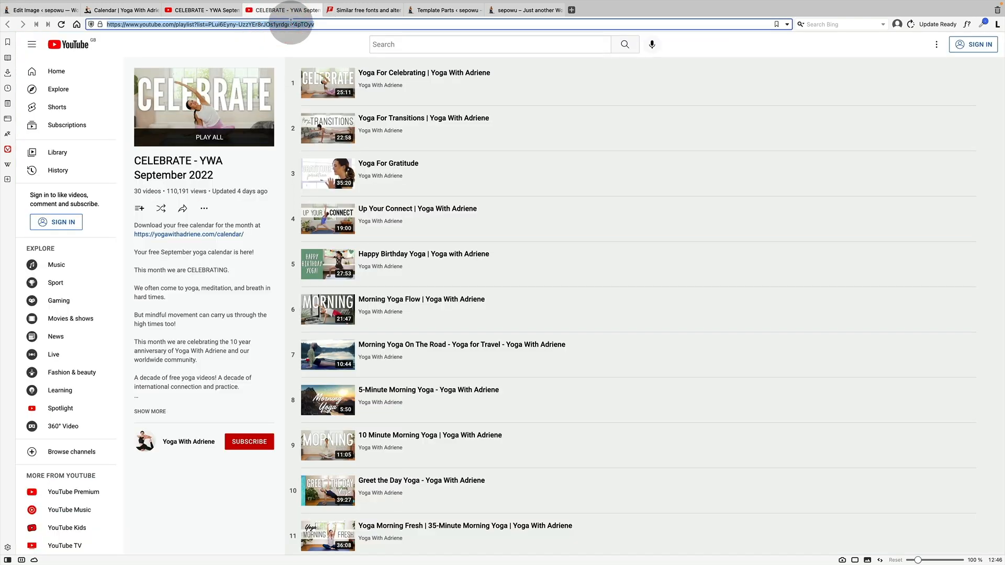
{"action": "left_click", "coordinate": [119, 10]}
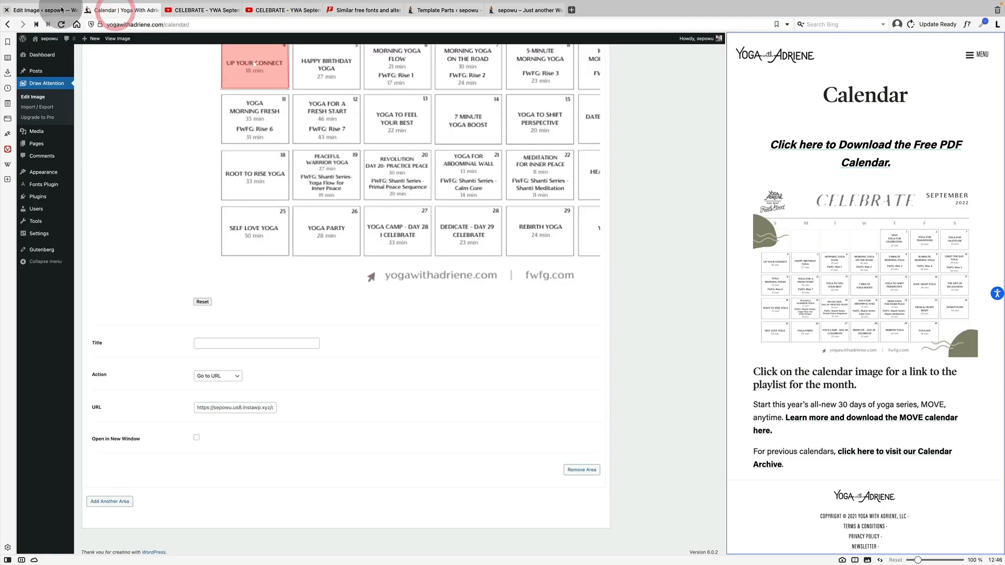
{"action": "left_click", "coordinate": [228, 406]}
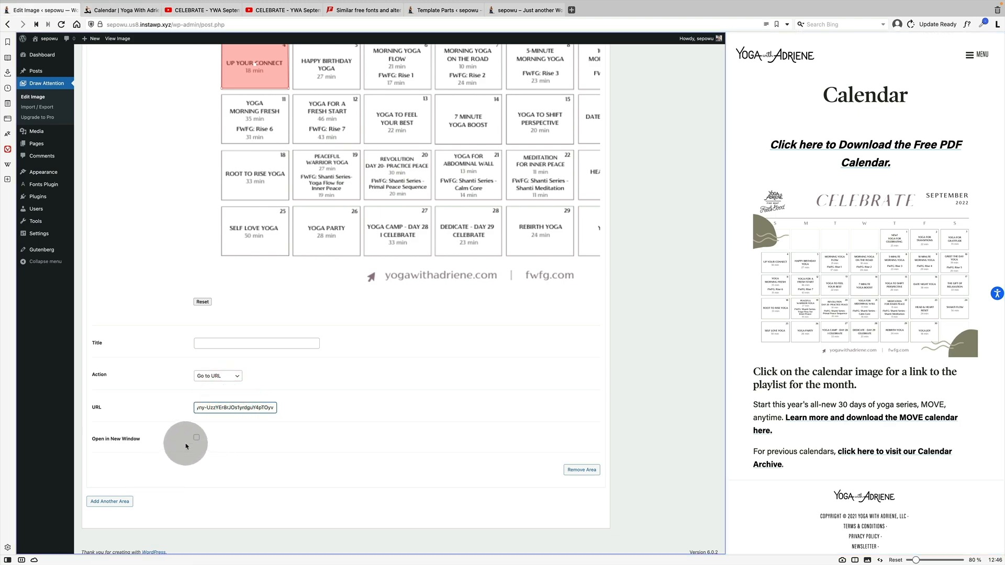
{"action": "scroll", "coordinate": [550, 370], "scroll_direction": "up", "scroll_amount": 15}
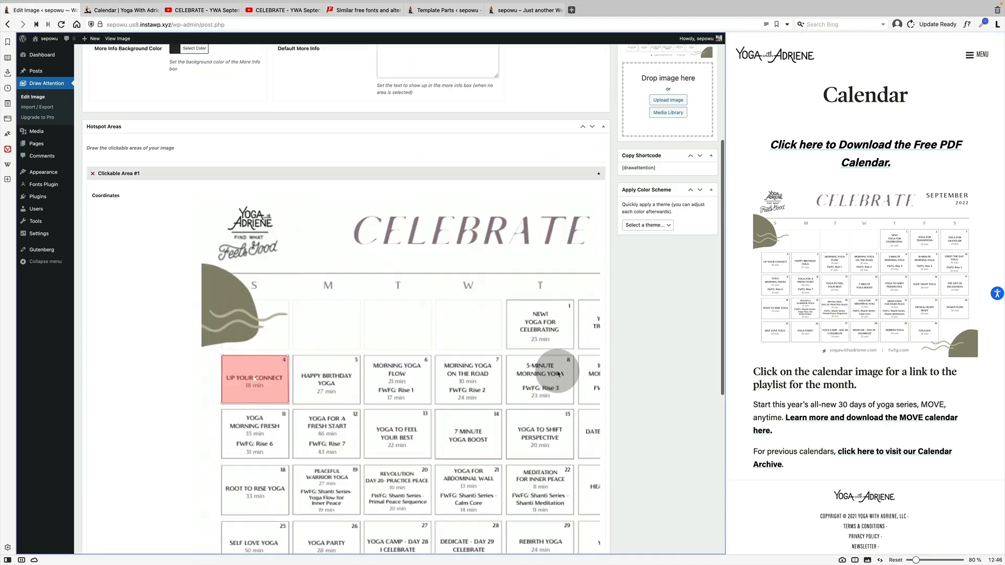
- Update the calendar image's Draw Attention post and copy its [drawattention] shortcode
{"action": "left_click", "coordinate": [700, 171]}
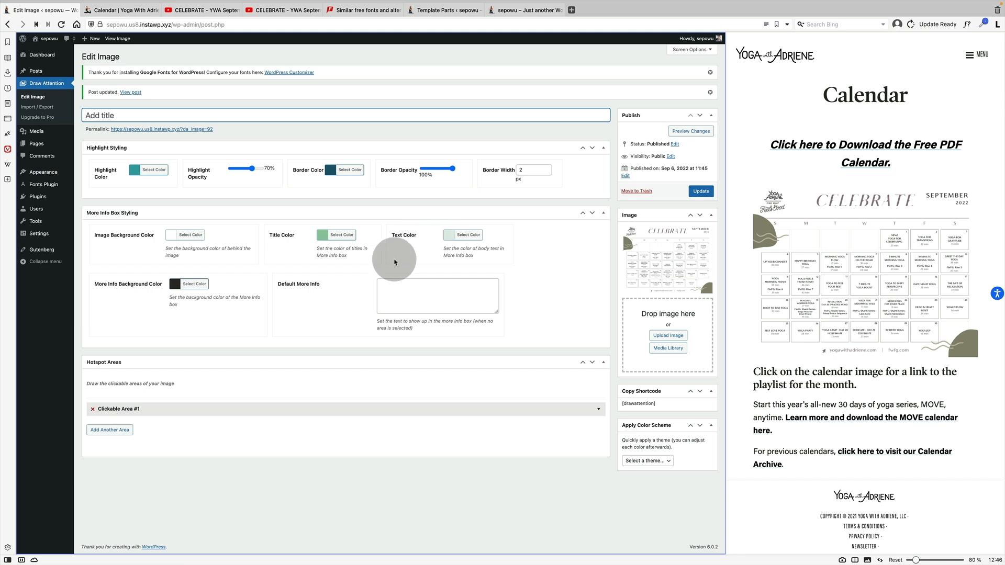
{"action": "scroll", "coordinate": [368, 291], "scroll_direction": "down", "scroll_amount": 1}
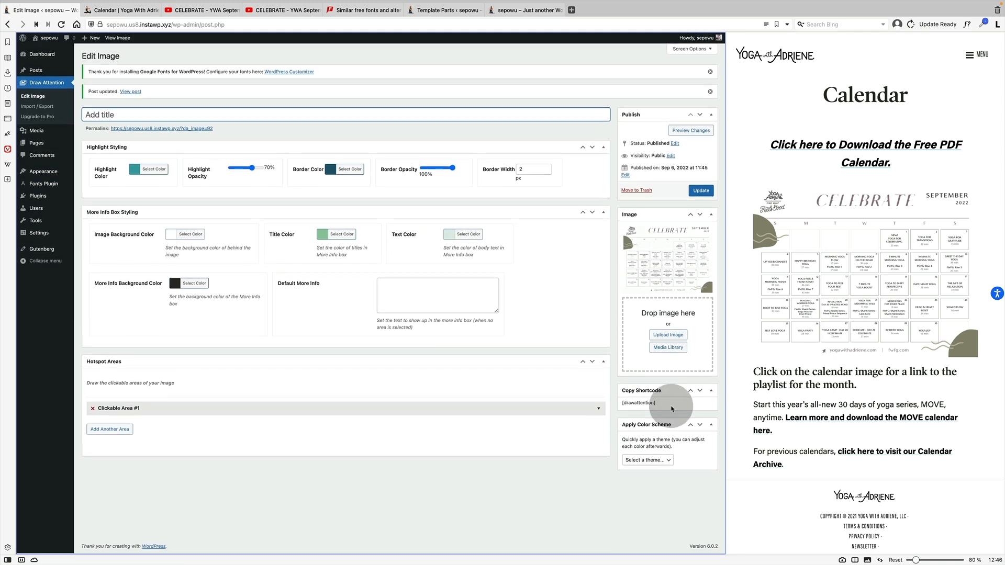
{"action": "left_click_drag", "start_coordinate": [666, 404], "coordinate": [619, 403]}
- Expand Clickable Area #1 to review its outlined hotspot on the calendar image, and collapse it again
{"action": "scroll", "coordinate": [426, 388], "scroll_direction": "down", "scroll_amount": 1}
{"action": "left_click", "coordinate": [594, 409]}
{"action": "scroll", "coordinate": [590, 410], "scroll_direction": "down", "scroll_amount": 4}
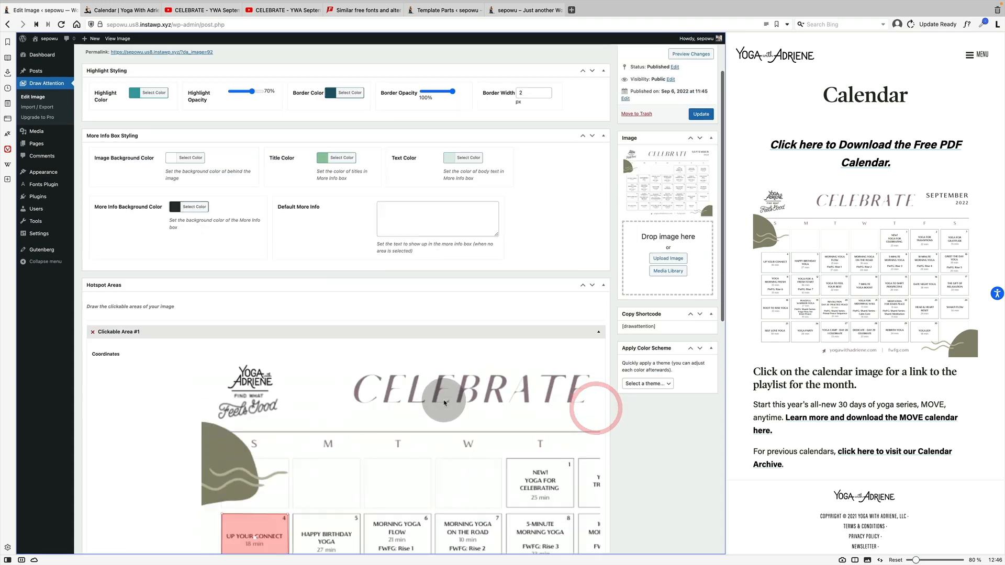
{"action": "left_click", "coordinate": [598, 239]}
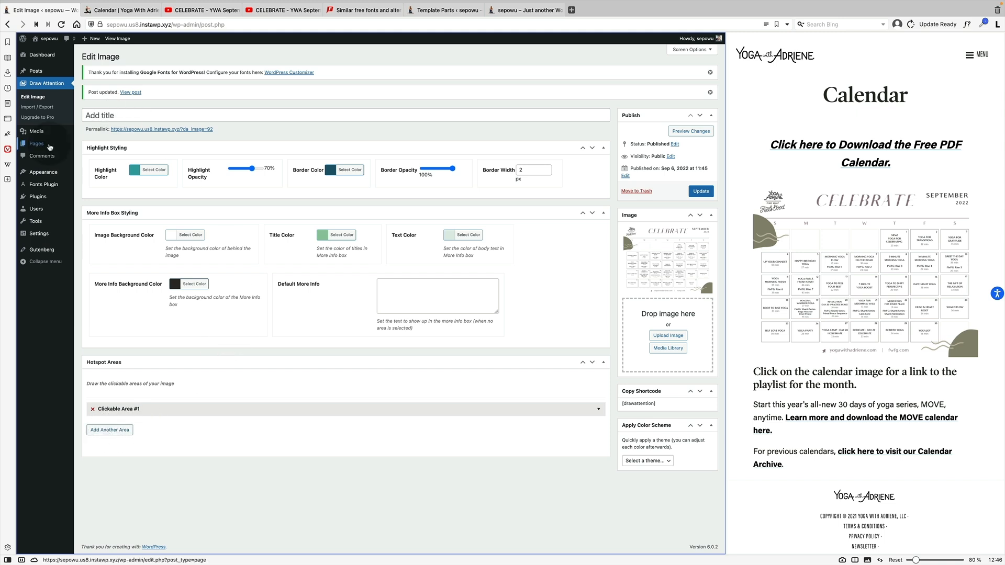
- Open the site's Calendar page for editing from the list of pages
{"action": "mouse_move", "coordinate": [68, 144]}
{"action": "left_click", "coordinate": [99, 148]}
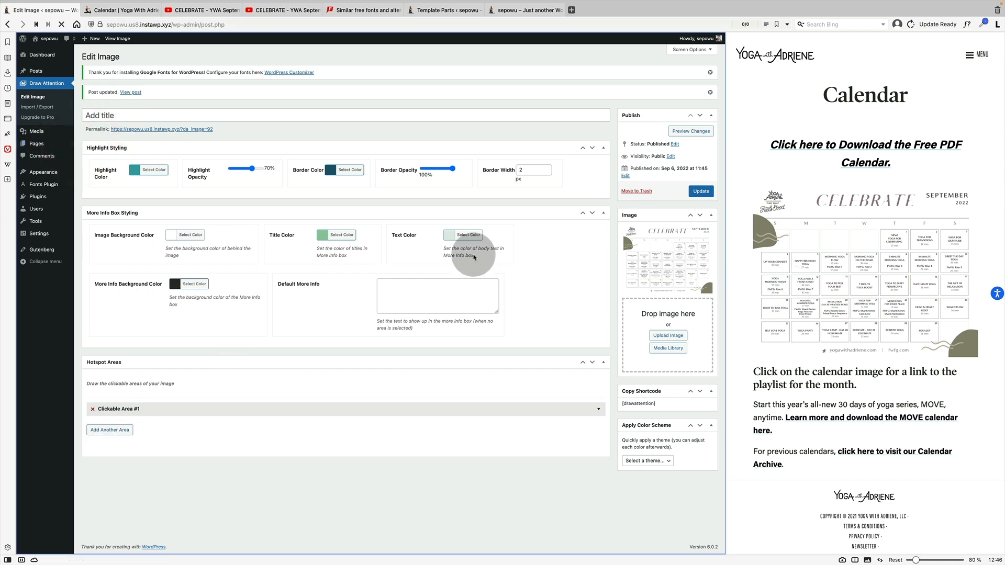
{"action": "left_click", "coordinate": [103, 183]}
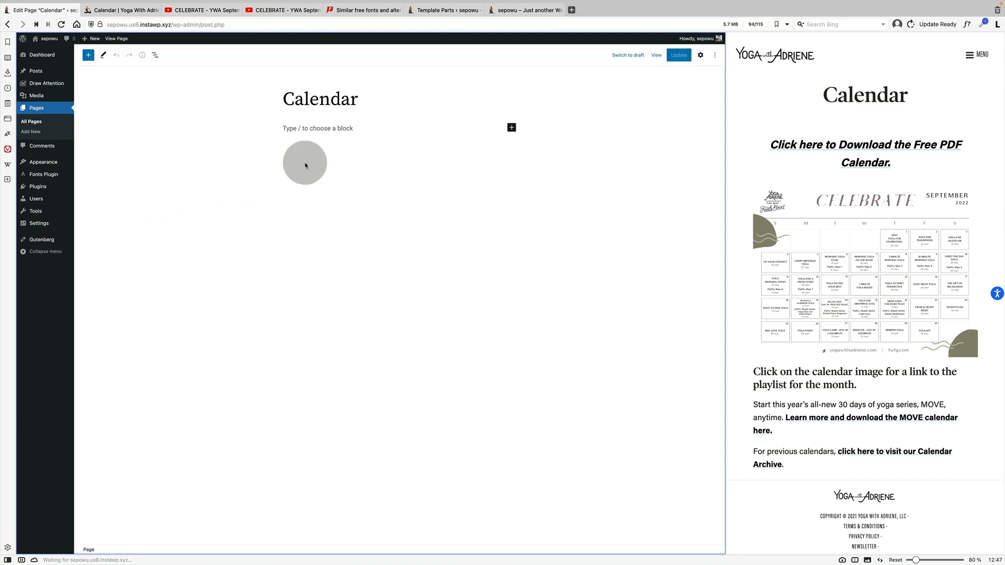
- Add a Shortcode block containing [drawattention] to the Calendar page and update the page
{"action": "type", "text": "/shor"}
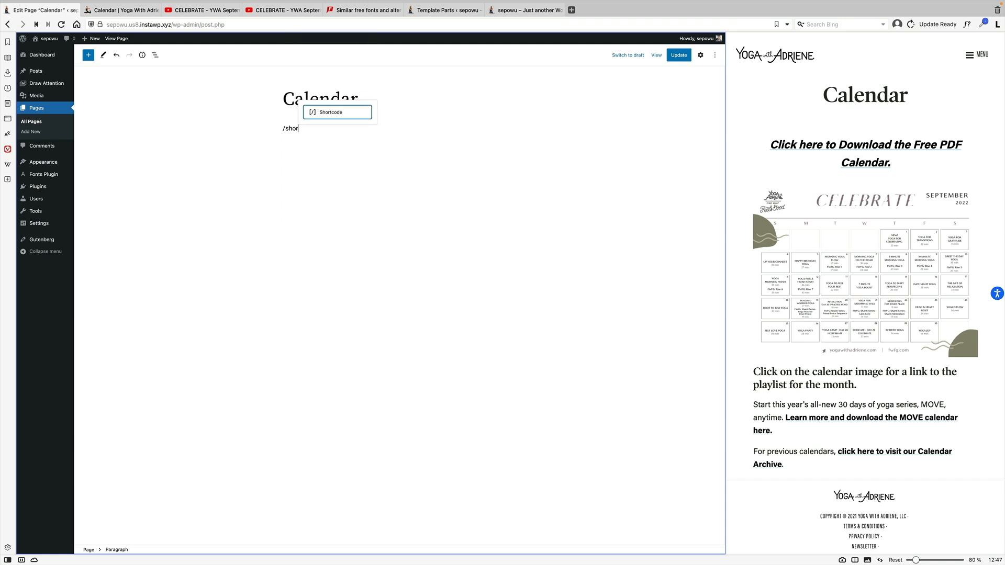
{"action": "key", "text": "Return"}
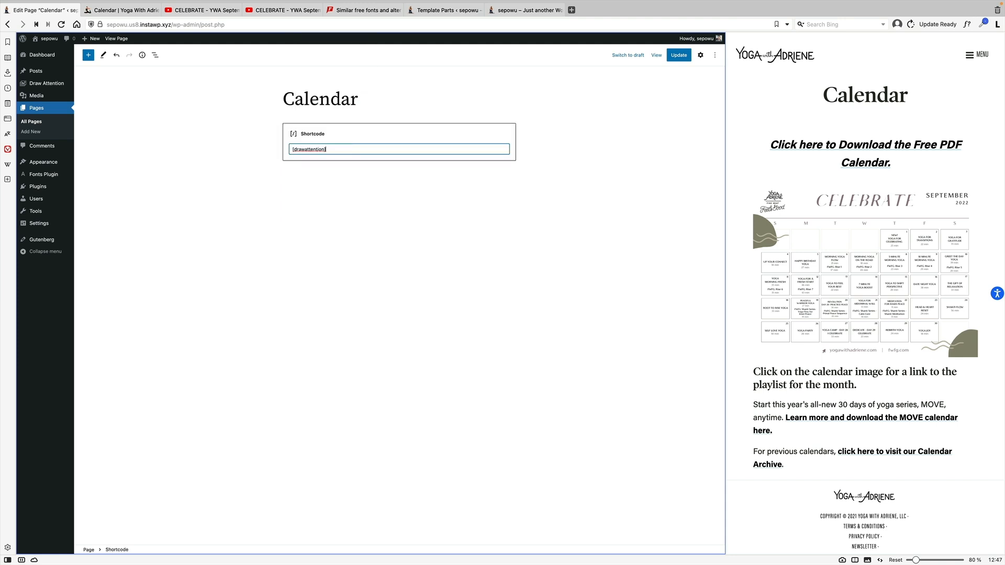
{"action": "left_click", "coordinate": [678, 55]}
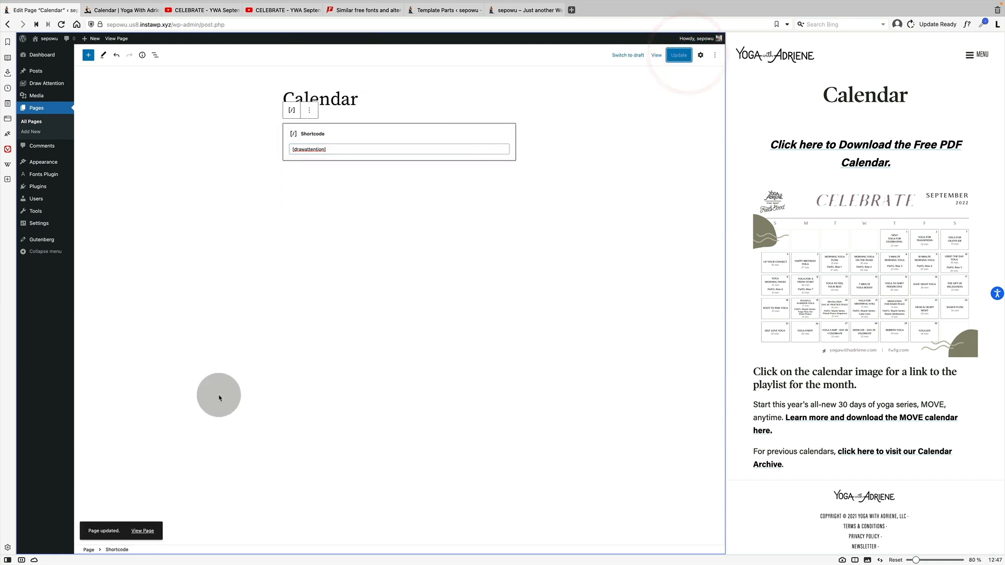
- View the published Calendar page and test the link of the September 4 "Up Your Connect" hotspot
{"action": "left_click", "coordinate": [144, 531]}
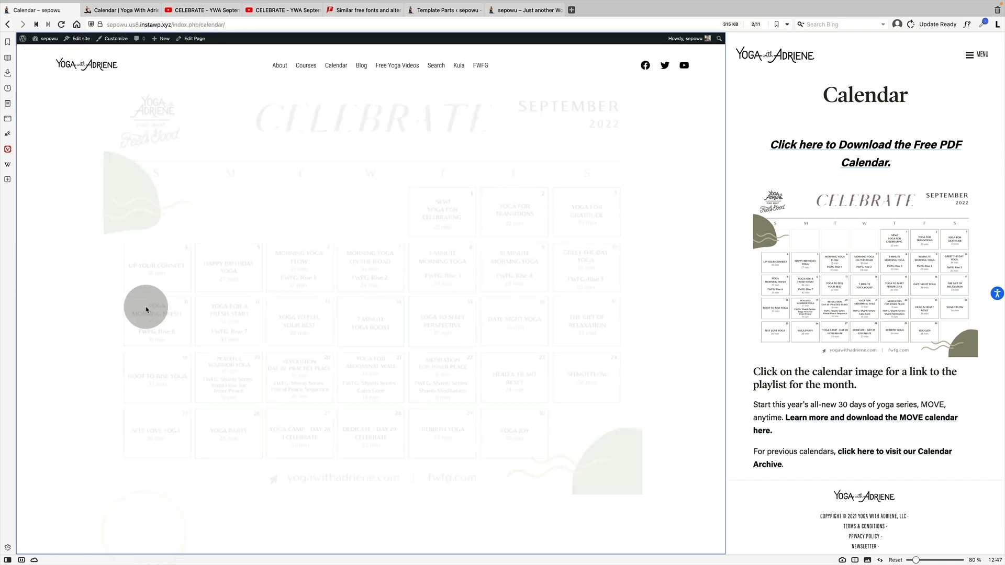
{"action": "scroll", "coordinate": [158, 275], "scroll_direction": "down", "scroll_amount": 1}
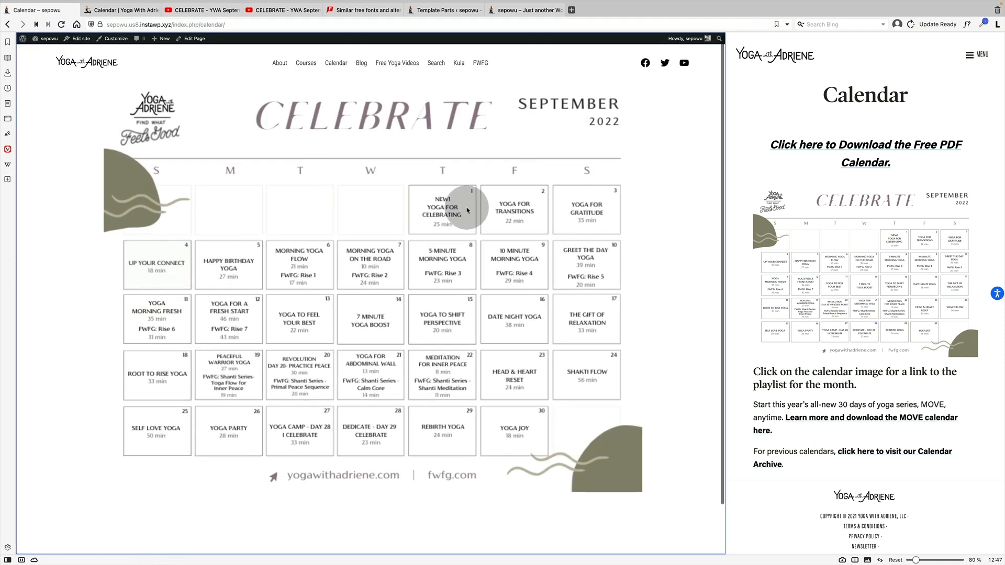
{"action": "scroll", "coordinate": [161, 271], "scroll_direction": "down", "scroll_amount": 1}
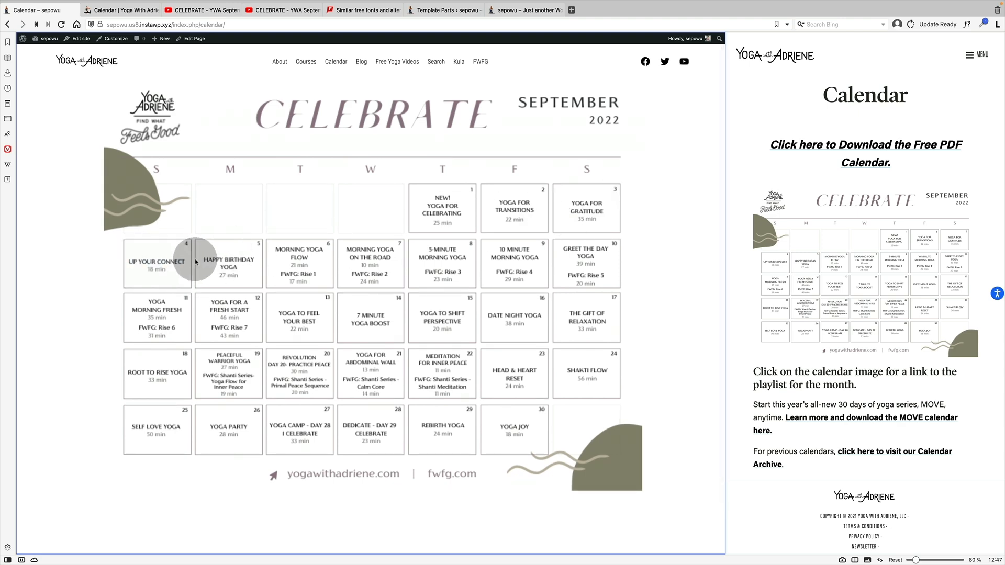
{"action": "scroll", "coordinate": [171, 264], "scroll_direction": "down", "scroll_amount": 1}
{"action": "left_click", "coordinate": [170, 264]}
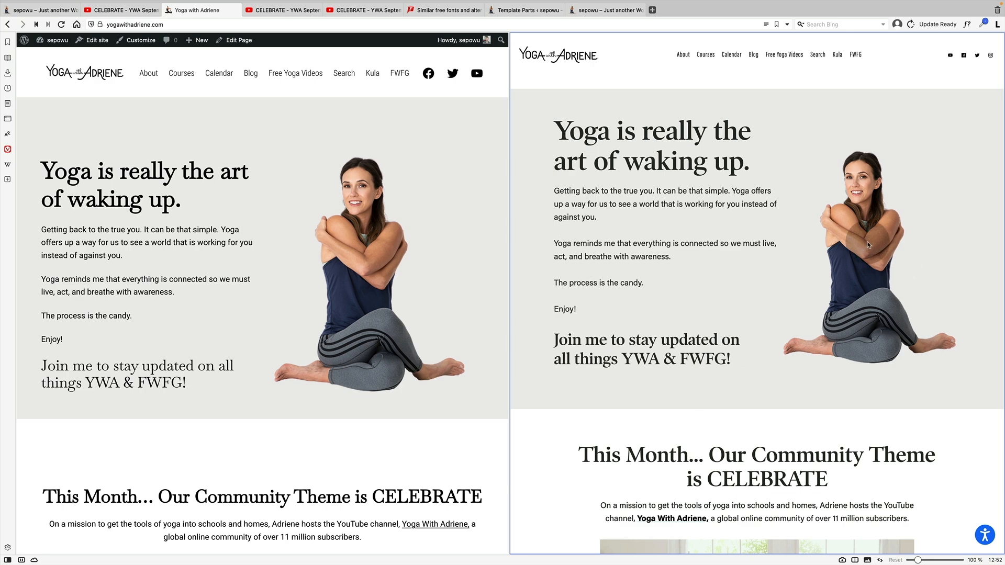
- Compare the recreated home page with the original Yoga with Adriene home page, from the hero section to About Adriene
{"action": "scroll", "coordinate": [277, 326], "scroll_direction": "down", "scroll_amount": 3}
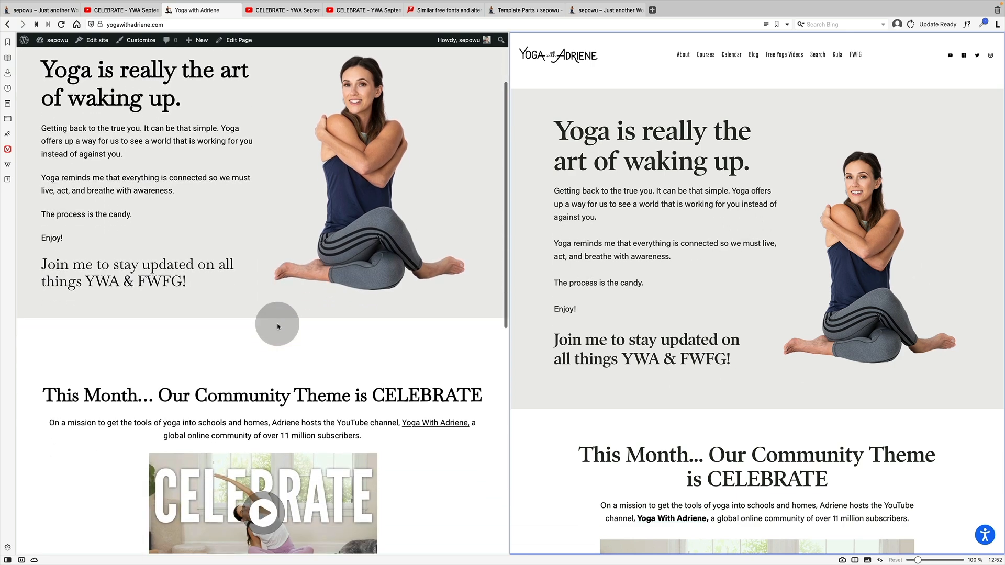
{"action": "scroll", "coordinate": [278, 326], "scroll_direction": "down", "scroll_amount": 7}
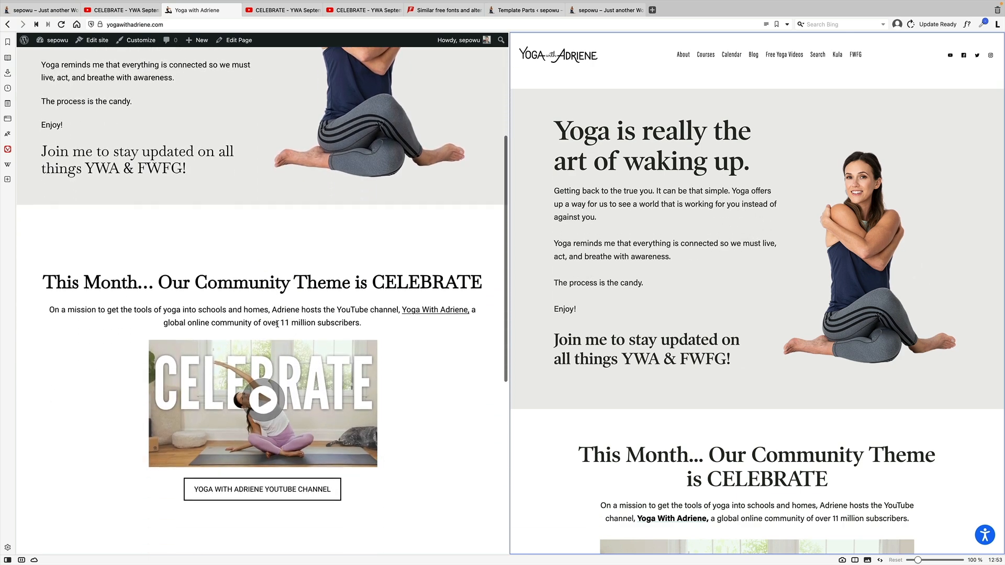
{"action": "scroll", "coordinate": [277, 327], "scroll_direction": "down", "scroll_amount": 3}
{"action": "scroll", "coordinate": [278, 327], "scroll_direction": "up", "scroll_amount": 10}
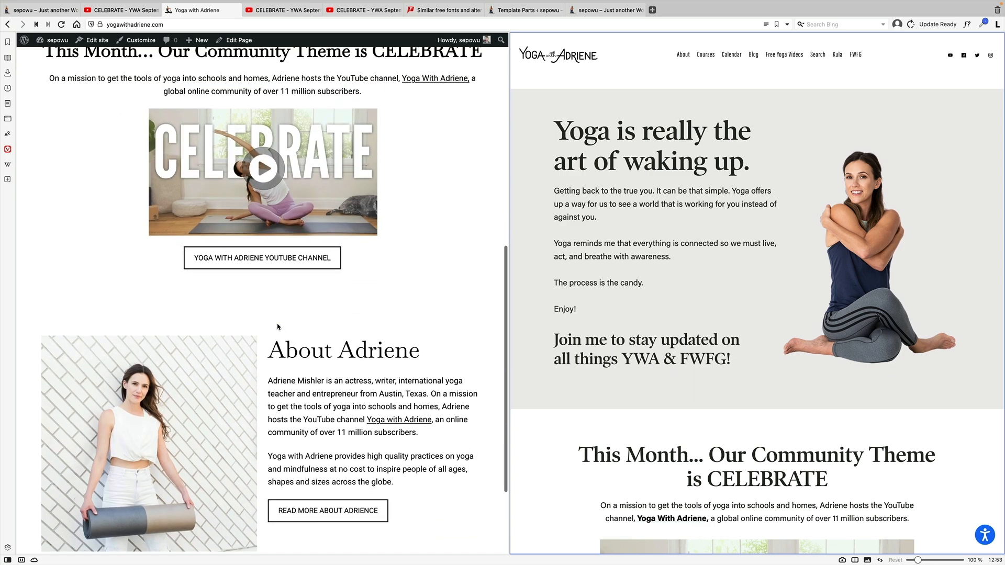
{"action": "scroll", "coordinate": [745, 391], "scroll_direction": "down", "scroll_amount": 20}
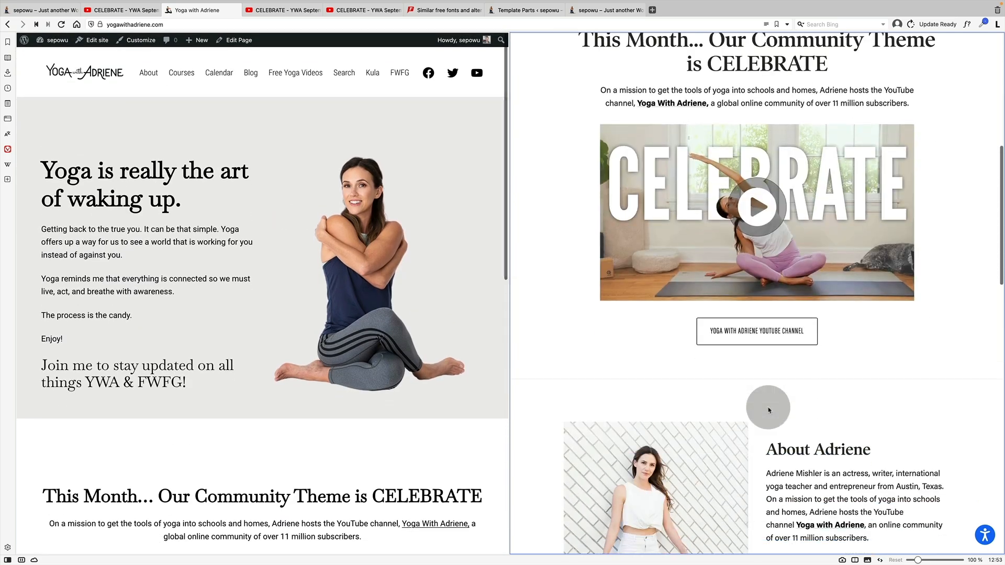
{"action": "scroll", "coordinate": [767, 408], "scroll_direction": "up", "scroll_amount": 15}
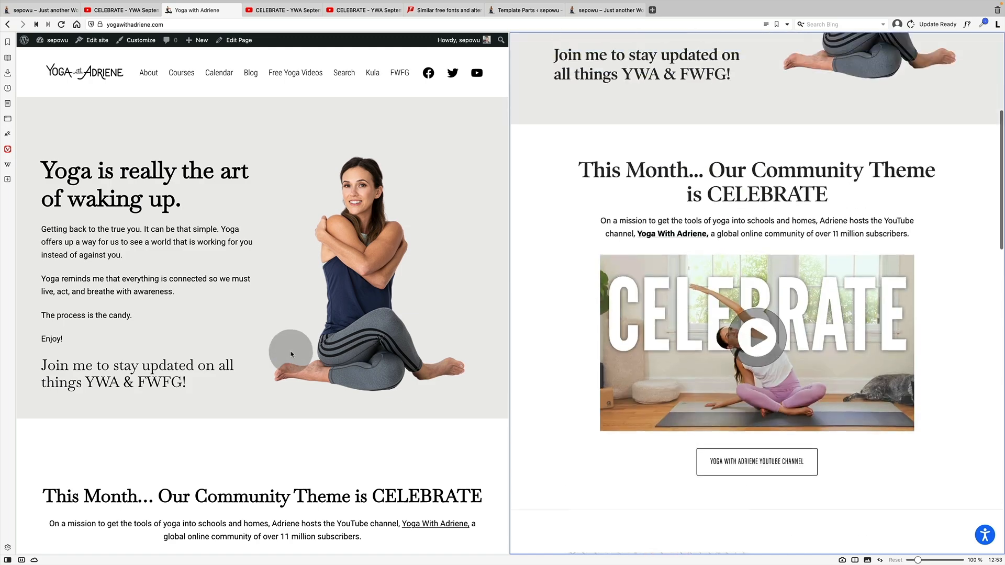
{"action": "scroll", "coordinate": [291, 348], "scroll_direction": "down", "scroll_amount": 14}
{"action": "scroll", "coordinate": [291, 352], "scroll_direction": "down", "scroll_amount": 2}
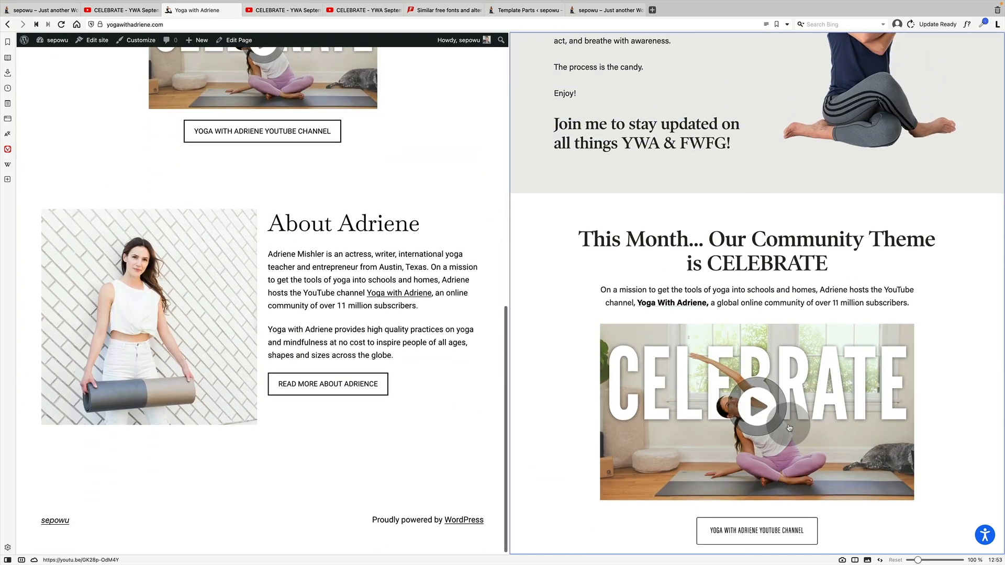
{"action": "scroll", "coordinate": [788, 425], "scroll_direction": "down", "scroll_amount": 10}
{"action": "scroll", "coordinate": [788, 428], "scroll_direction": "up", "scroll_amount": 5}
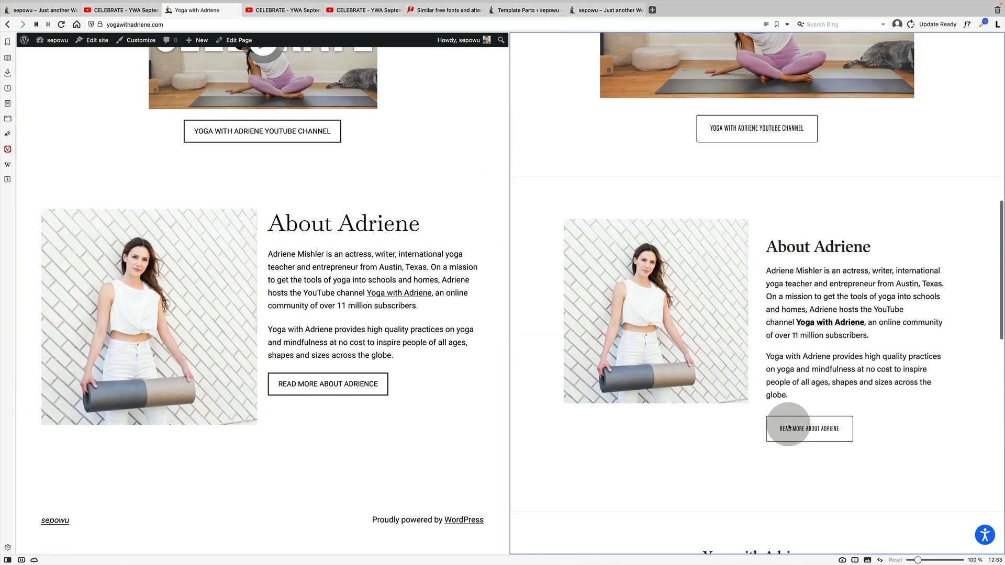
{"action": "scroll", "coordinate": [291, 345], "scroll_direction": "up", "scroll_amount": 15}
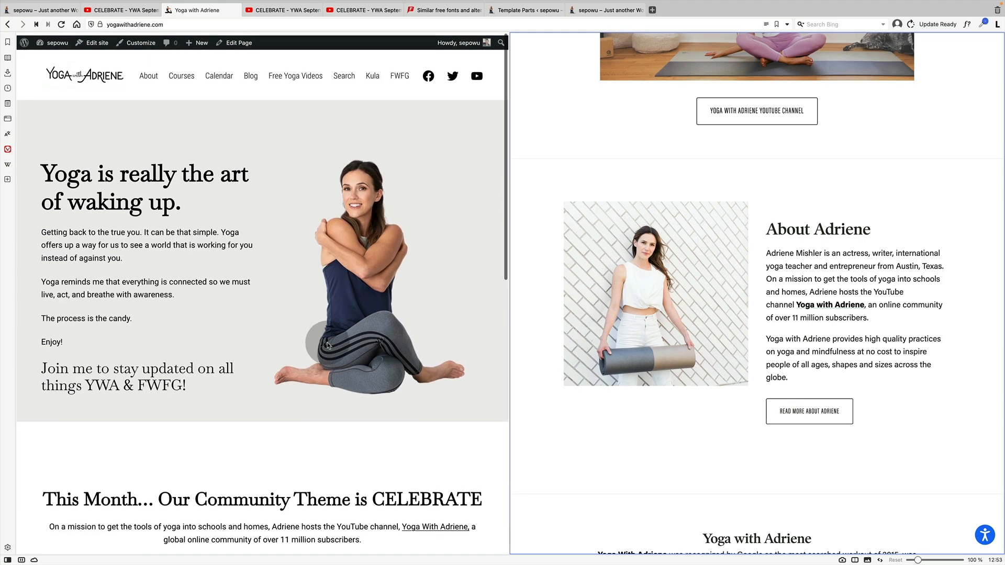
{"action": "scroll", "coordinate": [753, 366], "scroll_direction": "up", "scroll_amount": 12}
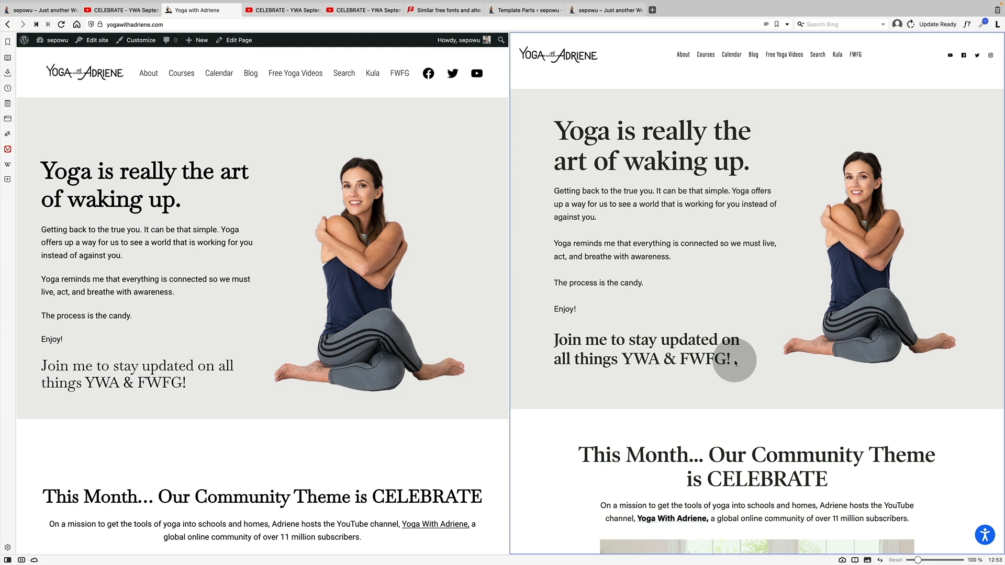
- Open the Blog page on both the recreated and the original site and compare their post grids
{"action": "left_click", "coordinate": [250, 72]}
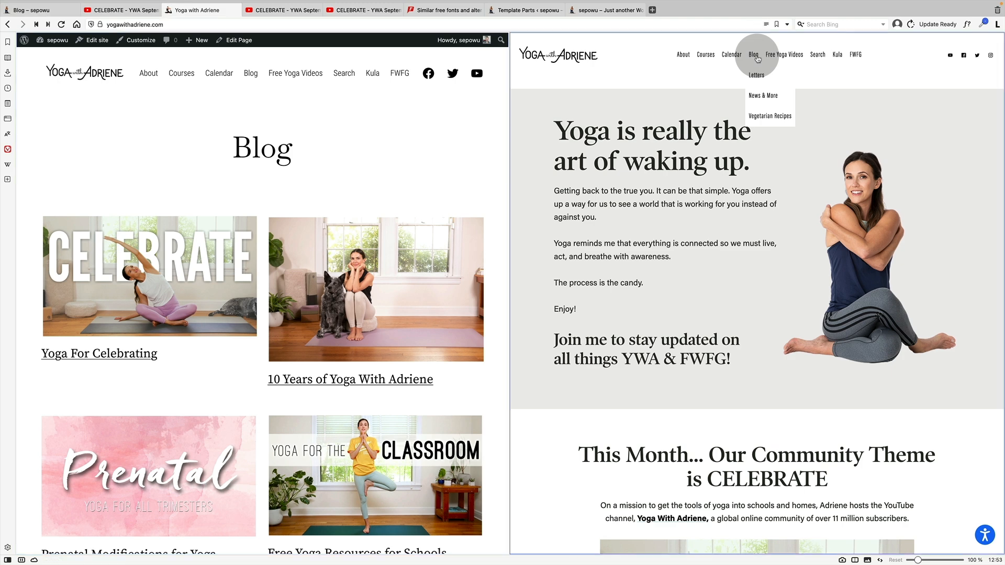
{"action": "left_click", "coordinate": [754, 54]}
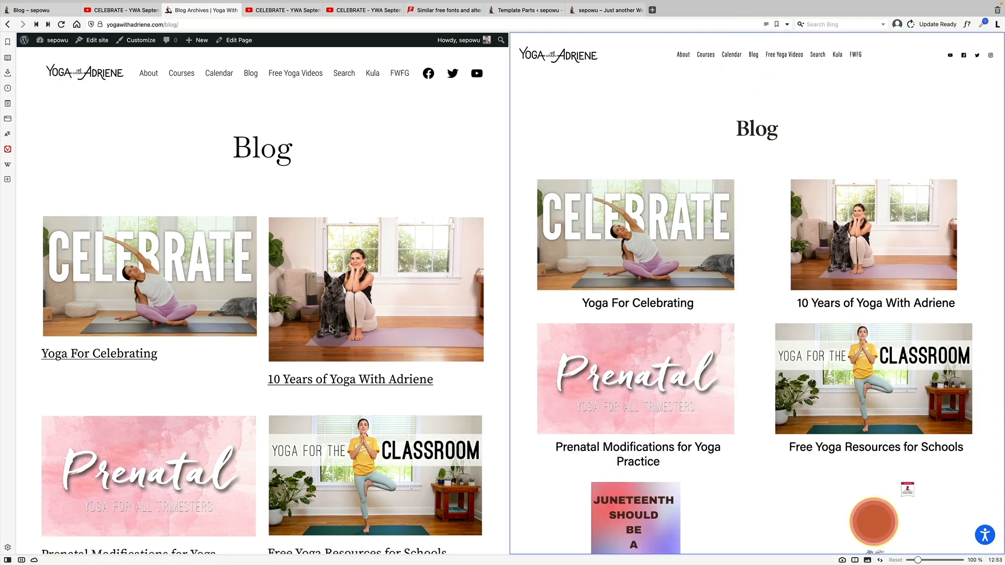
{"action": "scroll", "coordinate": [926, 324], "scroll_direction": "down", "scroll_amount": 5}
{"action": "scroll", "coordinate": [915, 340], "scroll_direction": "up", "scroll_amount": 5}
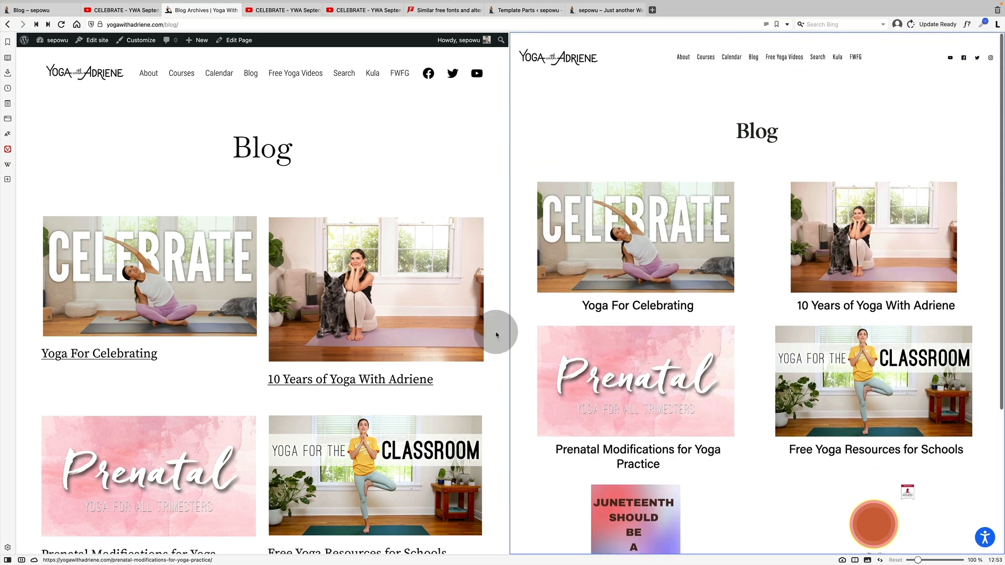
{"action": "scroll", "coordinate": [497, 331], "scroll_direction": "down", "scroll_amount": 3}
{"action": "scroll", "coordinate": [455, 320], "scroll_direction": "up", "scroll_amount": 3}
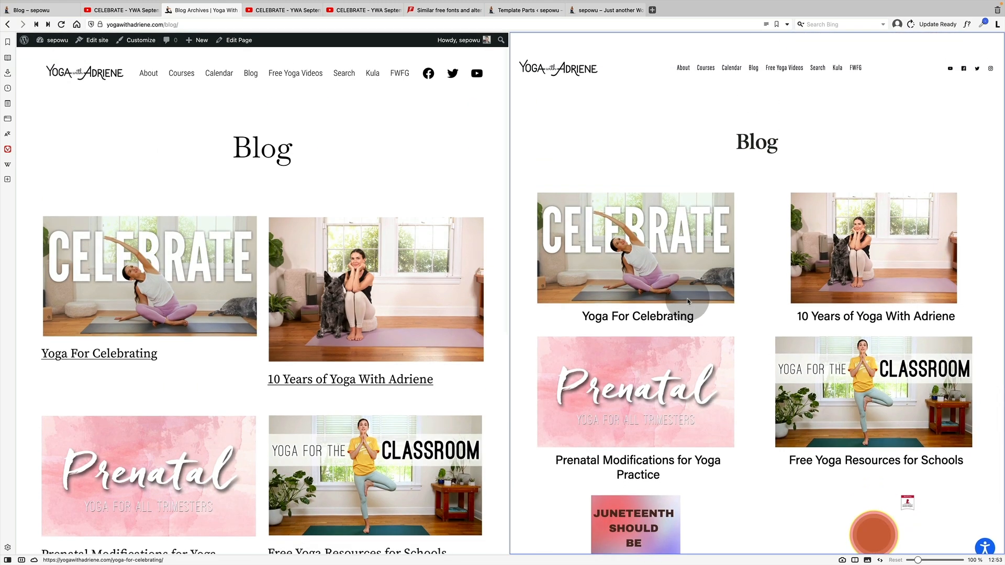
- Open the Calendar page on both sites to compare them, and try the "Up Your Connect" hotspot on the recreated one
{"action": "left_click", "coordinate": [212, 77]}
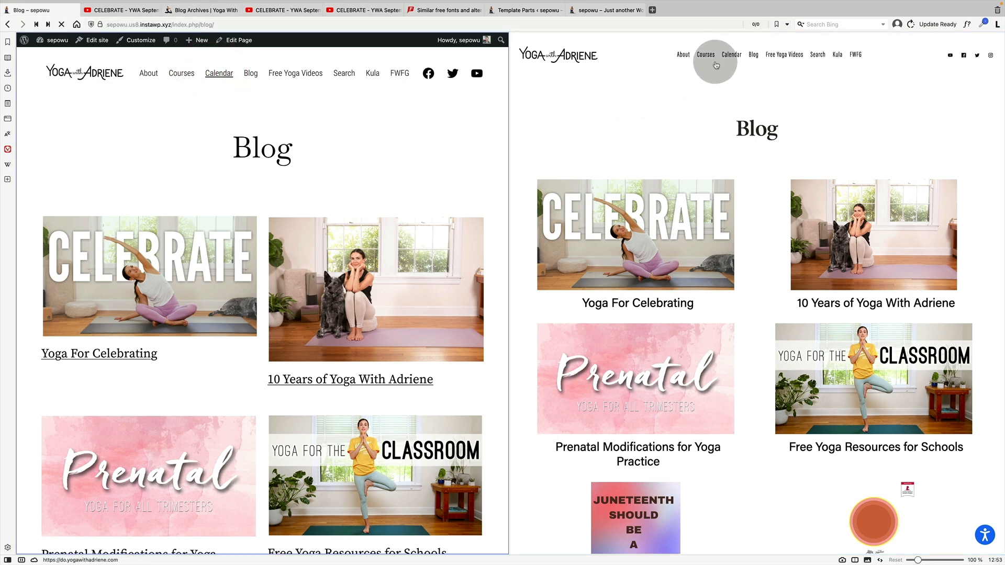
{"action": "left_click", "coordinate": [729, 56]}
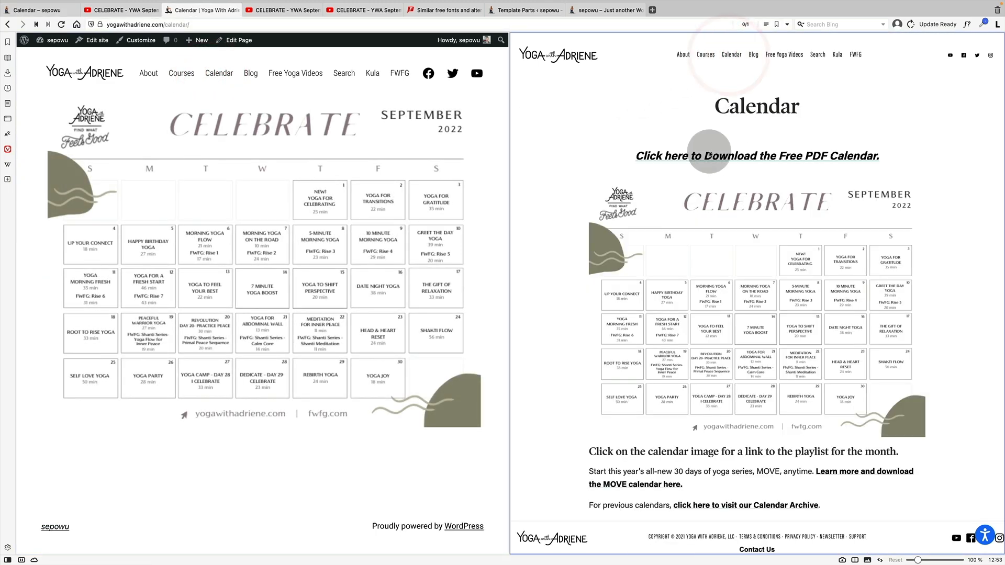
{"action": "left_click", "coordinate": [89, 245]}
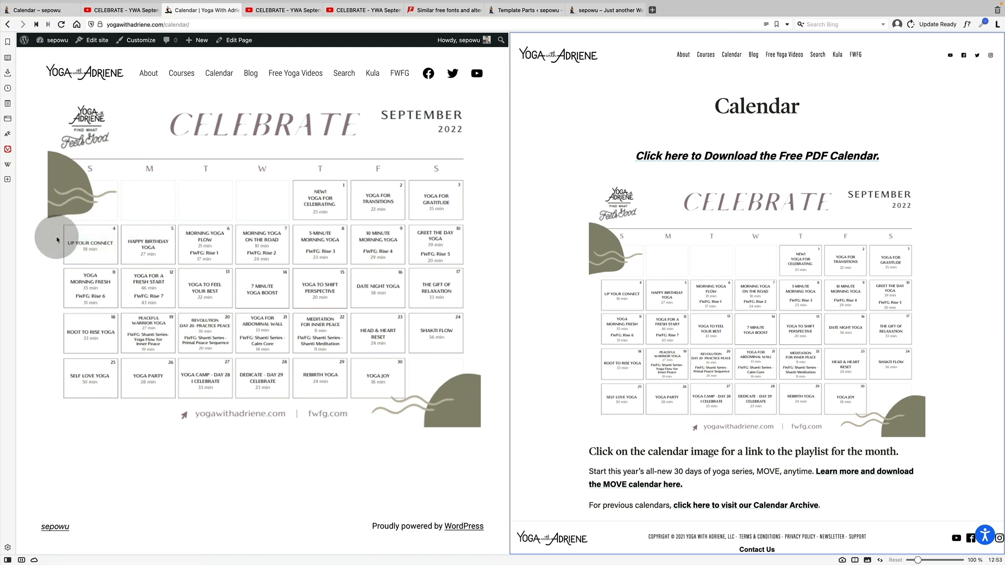
{"action": "left_click", "coordinate": [94, 73]}
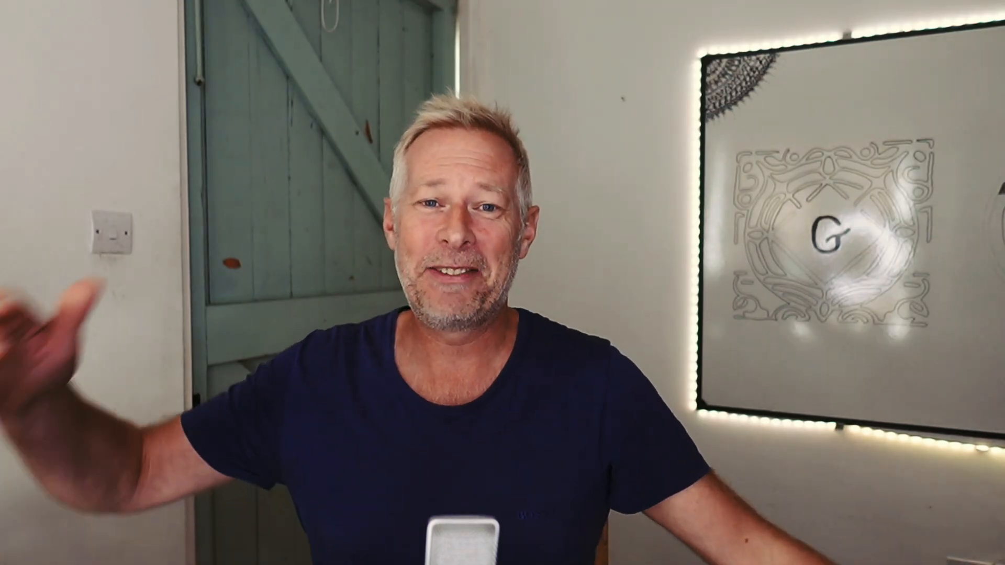